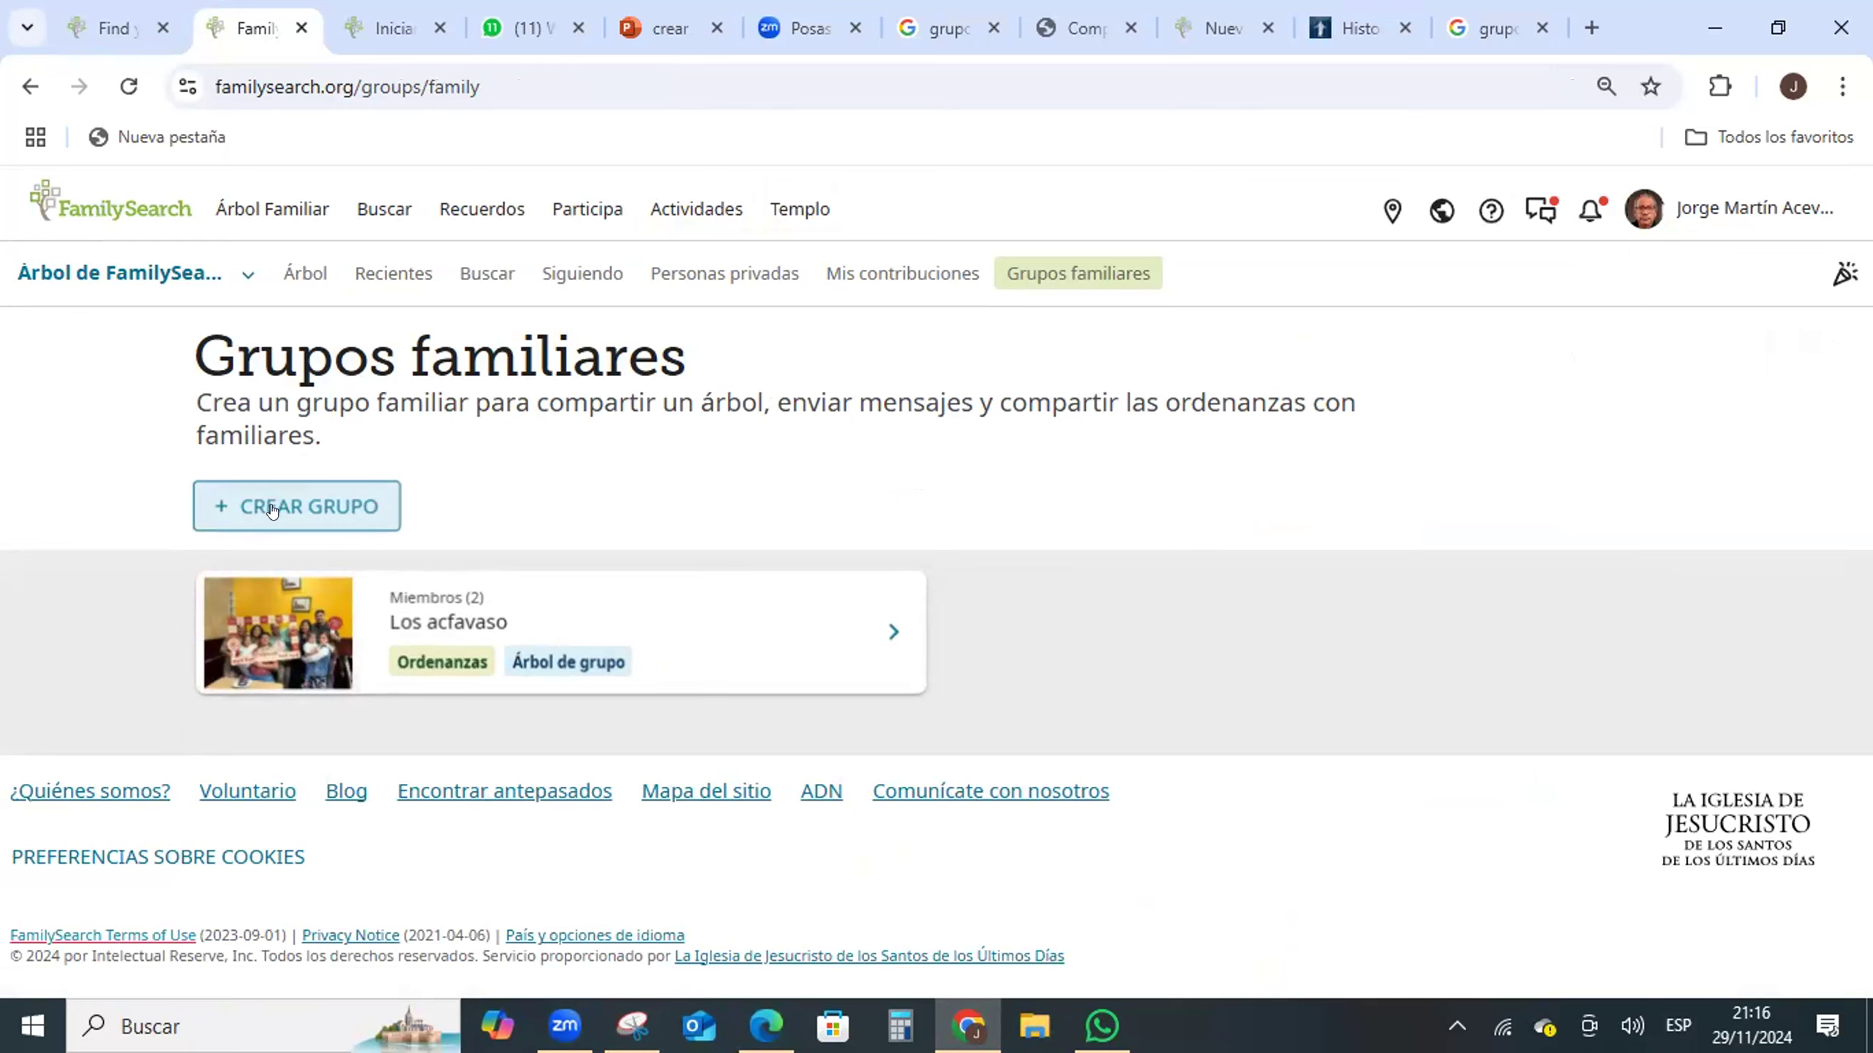
- Start a new family group and check the group image requirements without uploading a picture
left_click(272, 509)
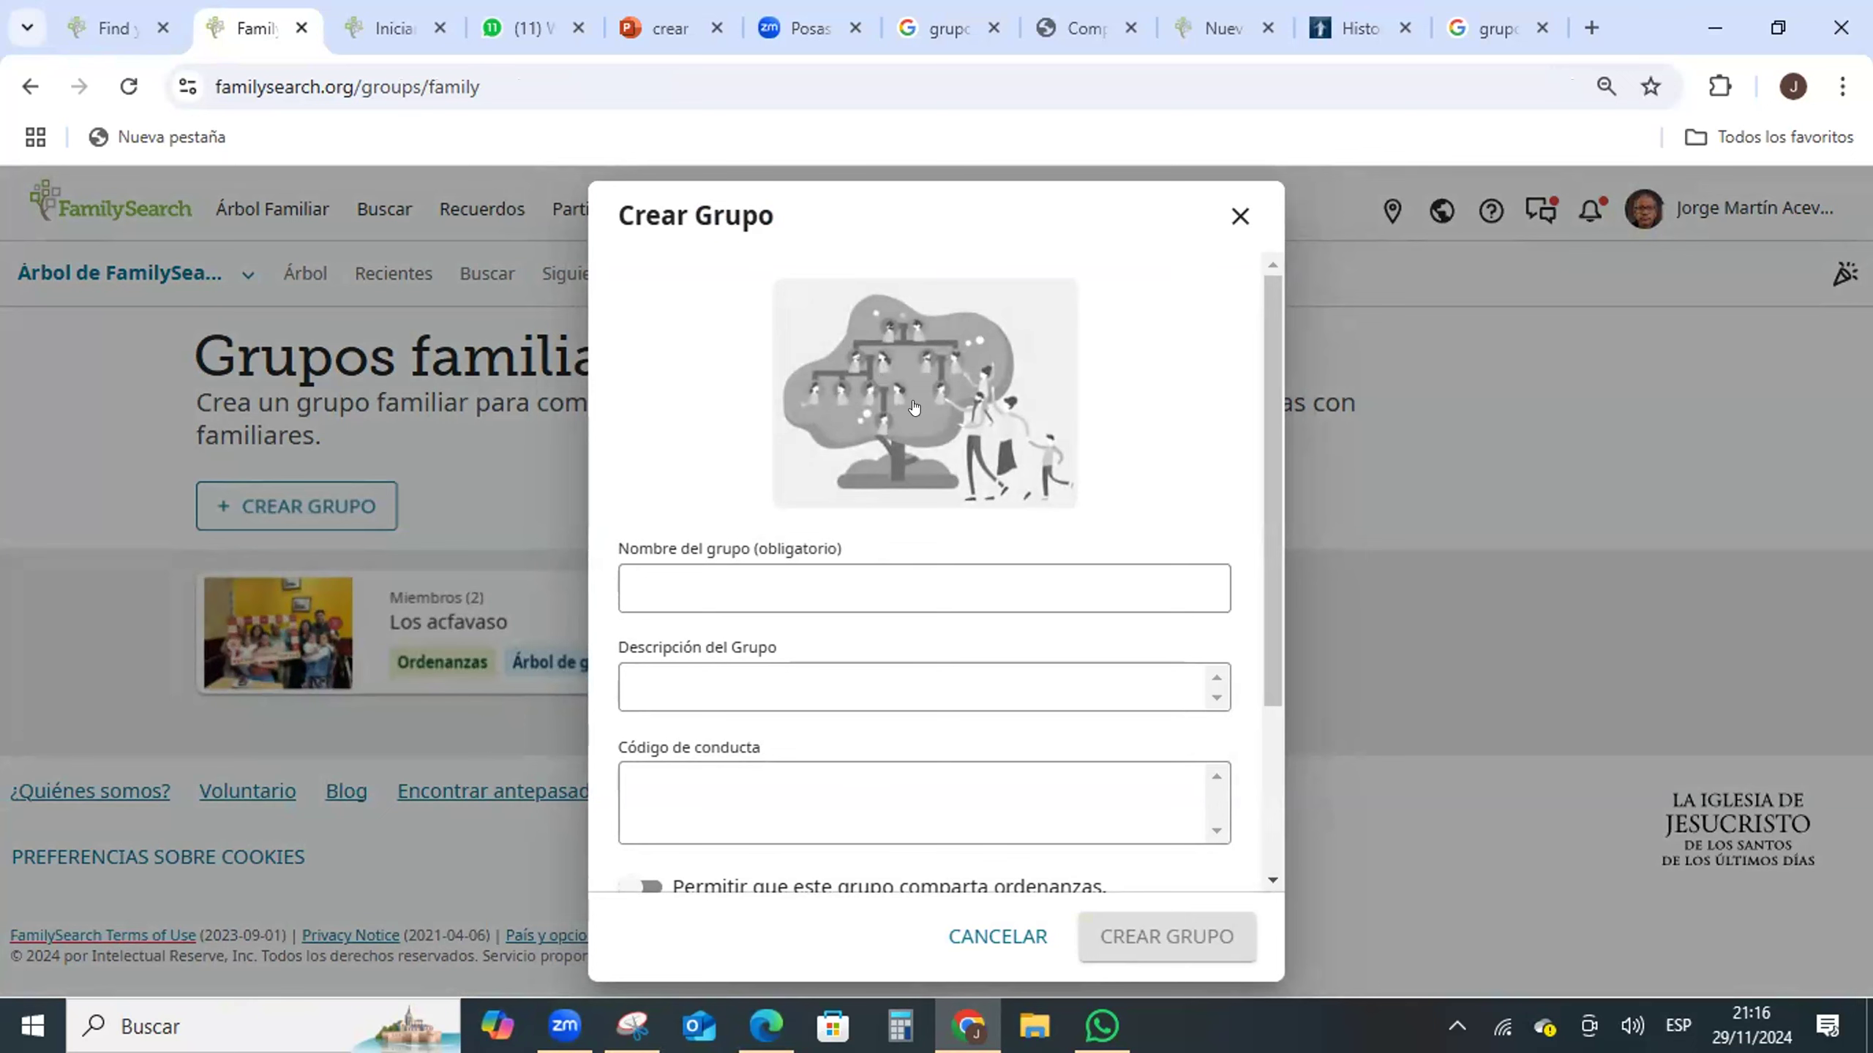
left_click(904, 402)
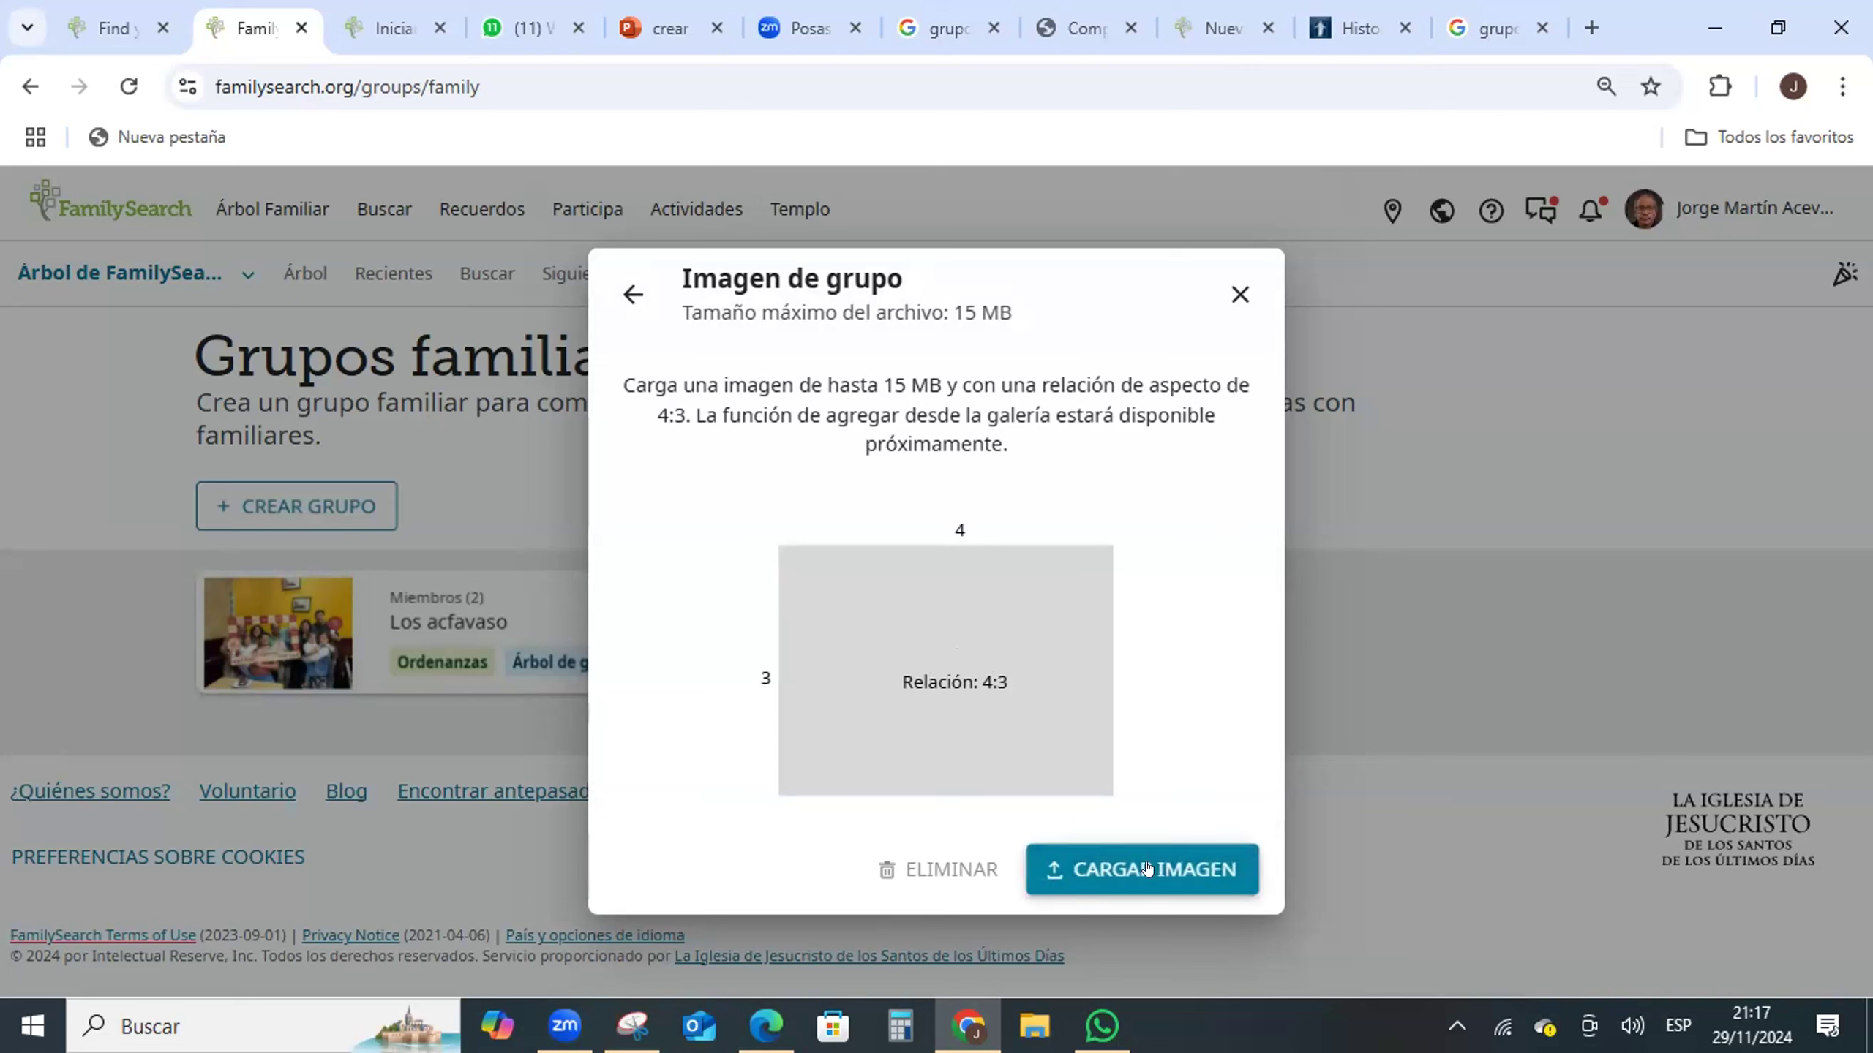
left_click(1239, 294)
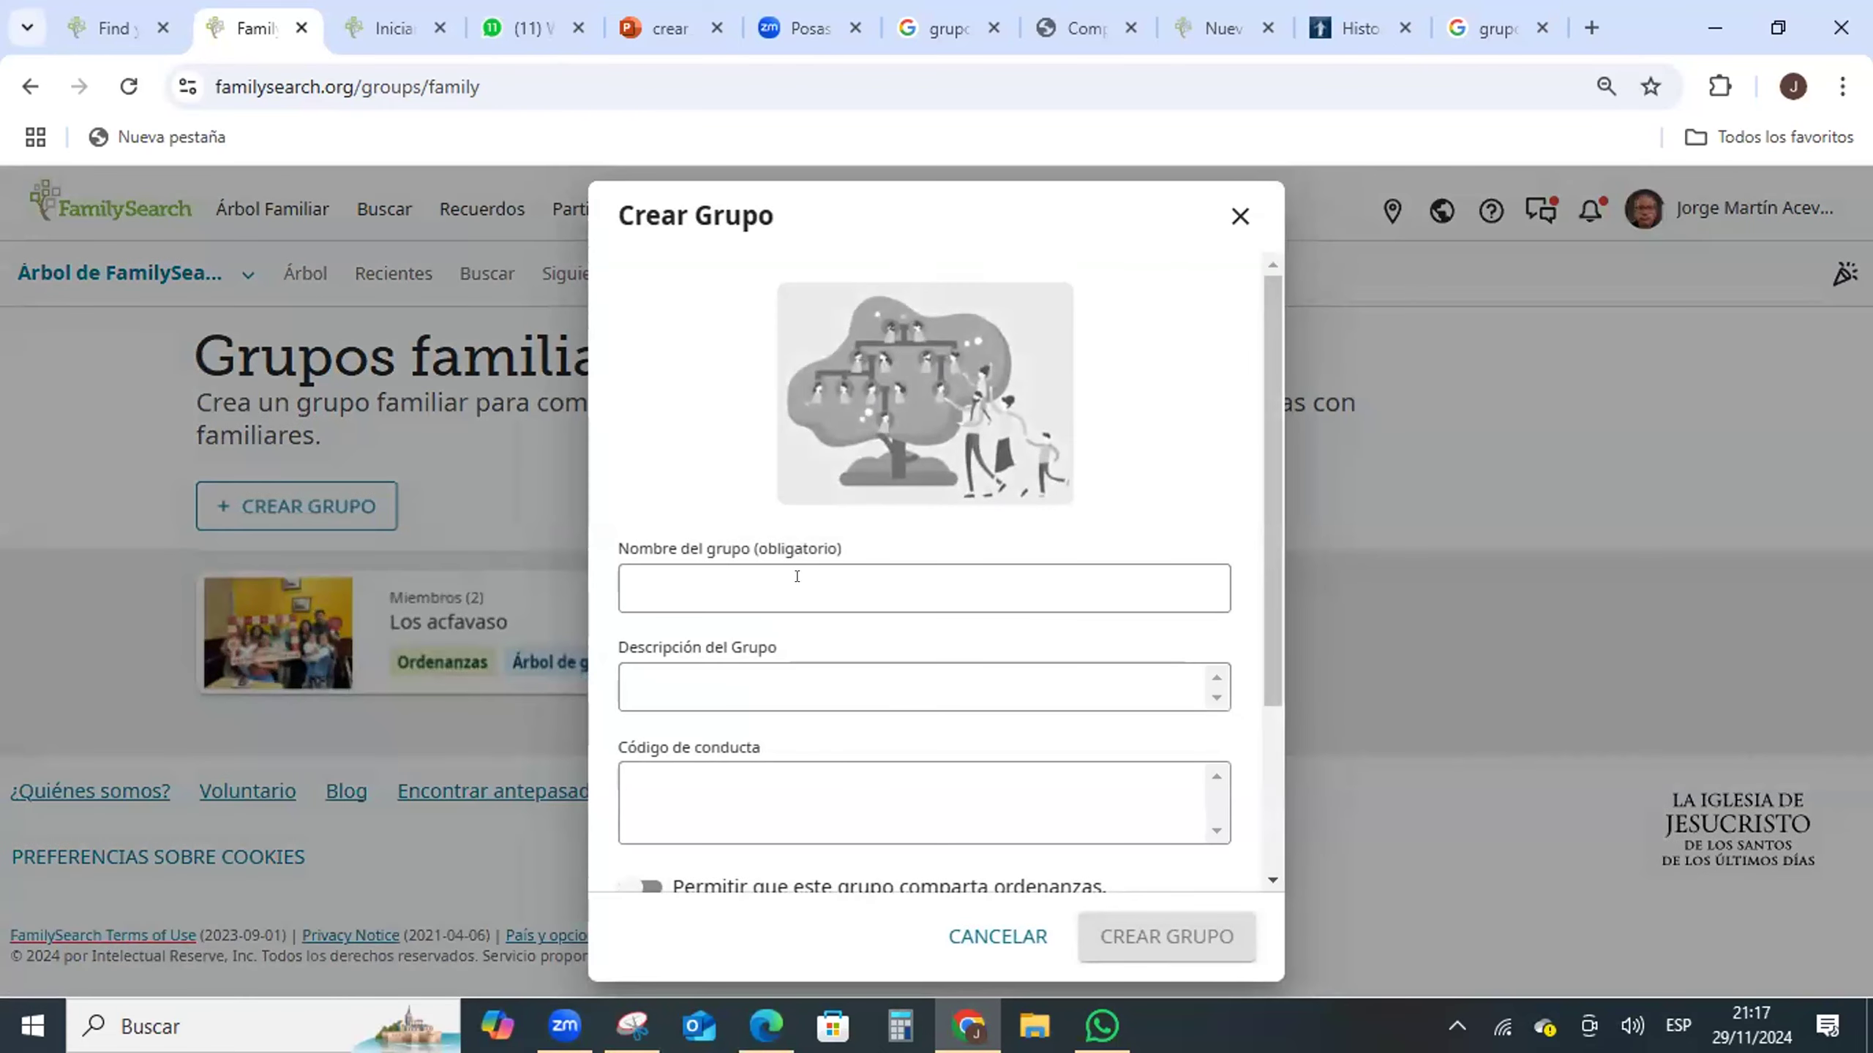
- Name the new group "Amigos por siempre"
left_click(756, 579)
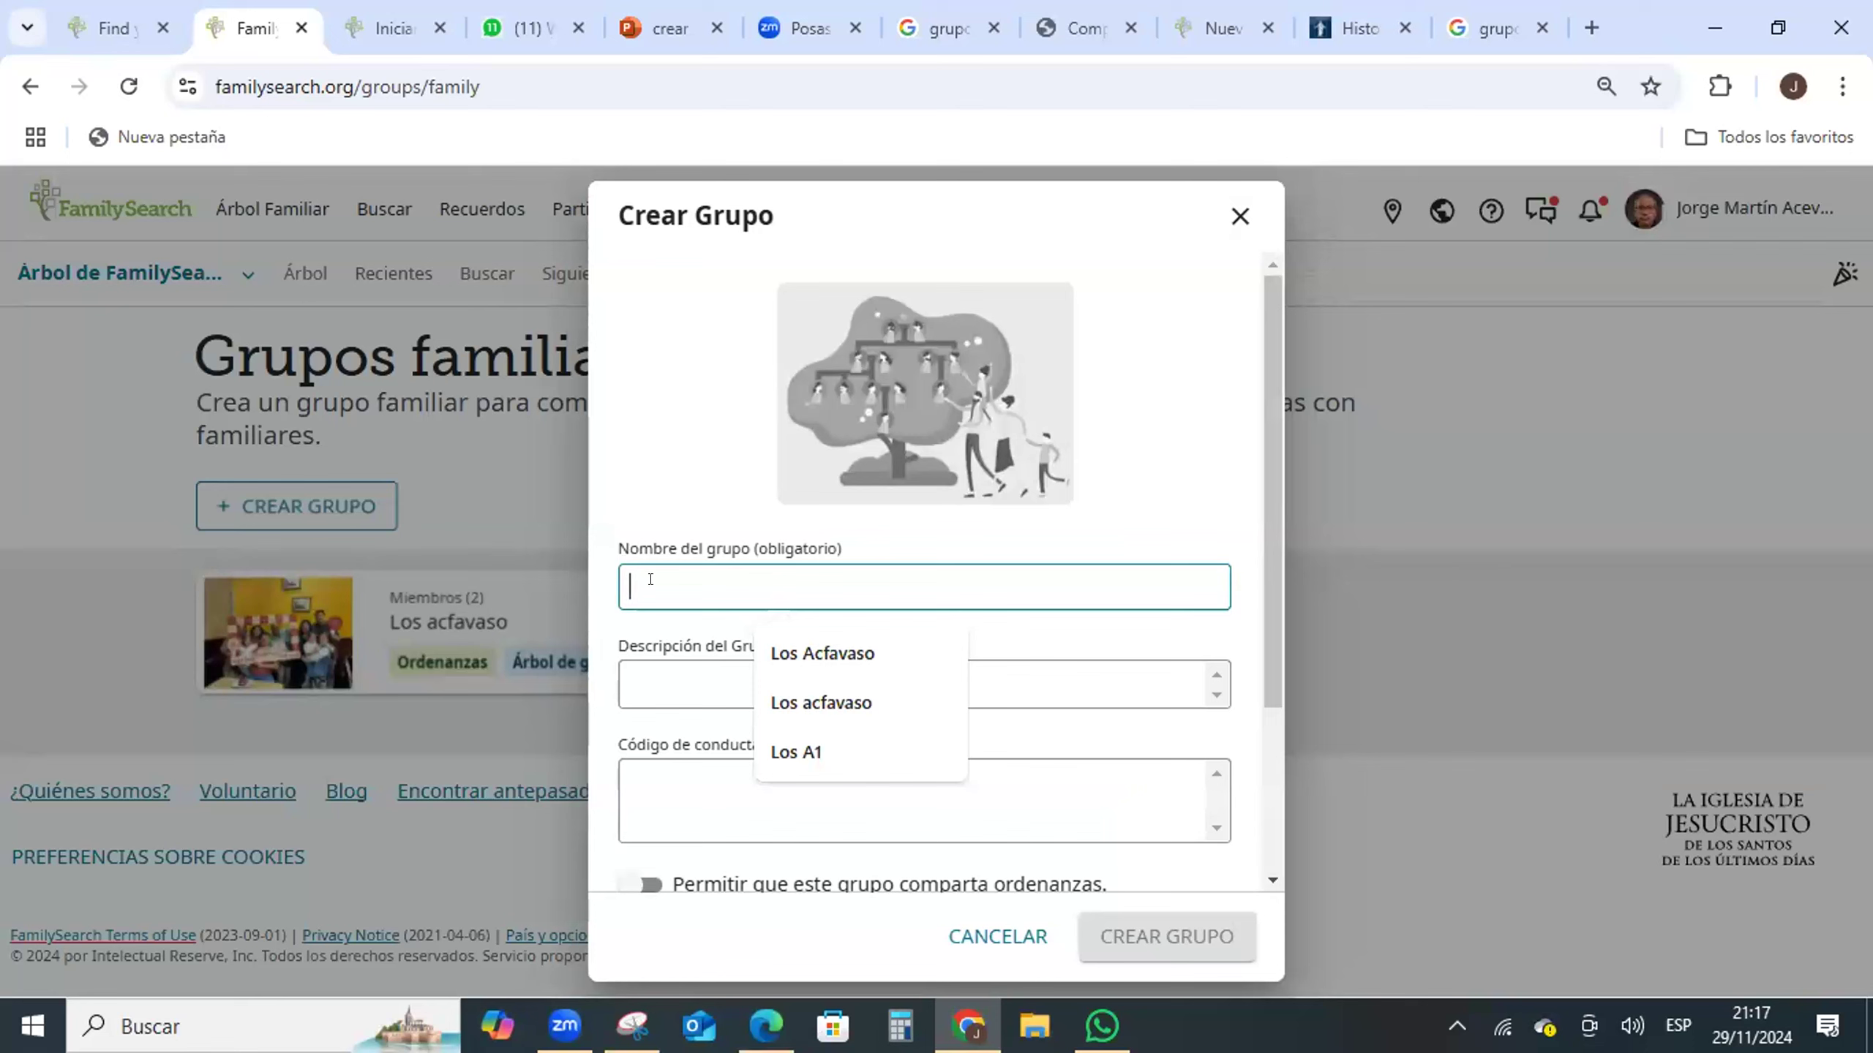
type("Amigo")
type("d")
key("BackSpace")
type("spor")
key("BackSpace")
key("BackSpace")
key("BackSpace")
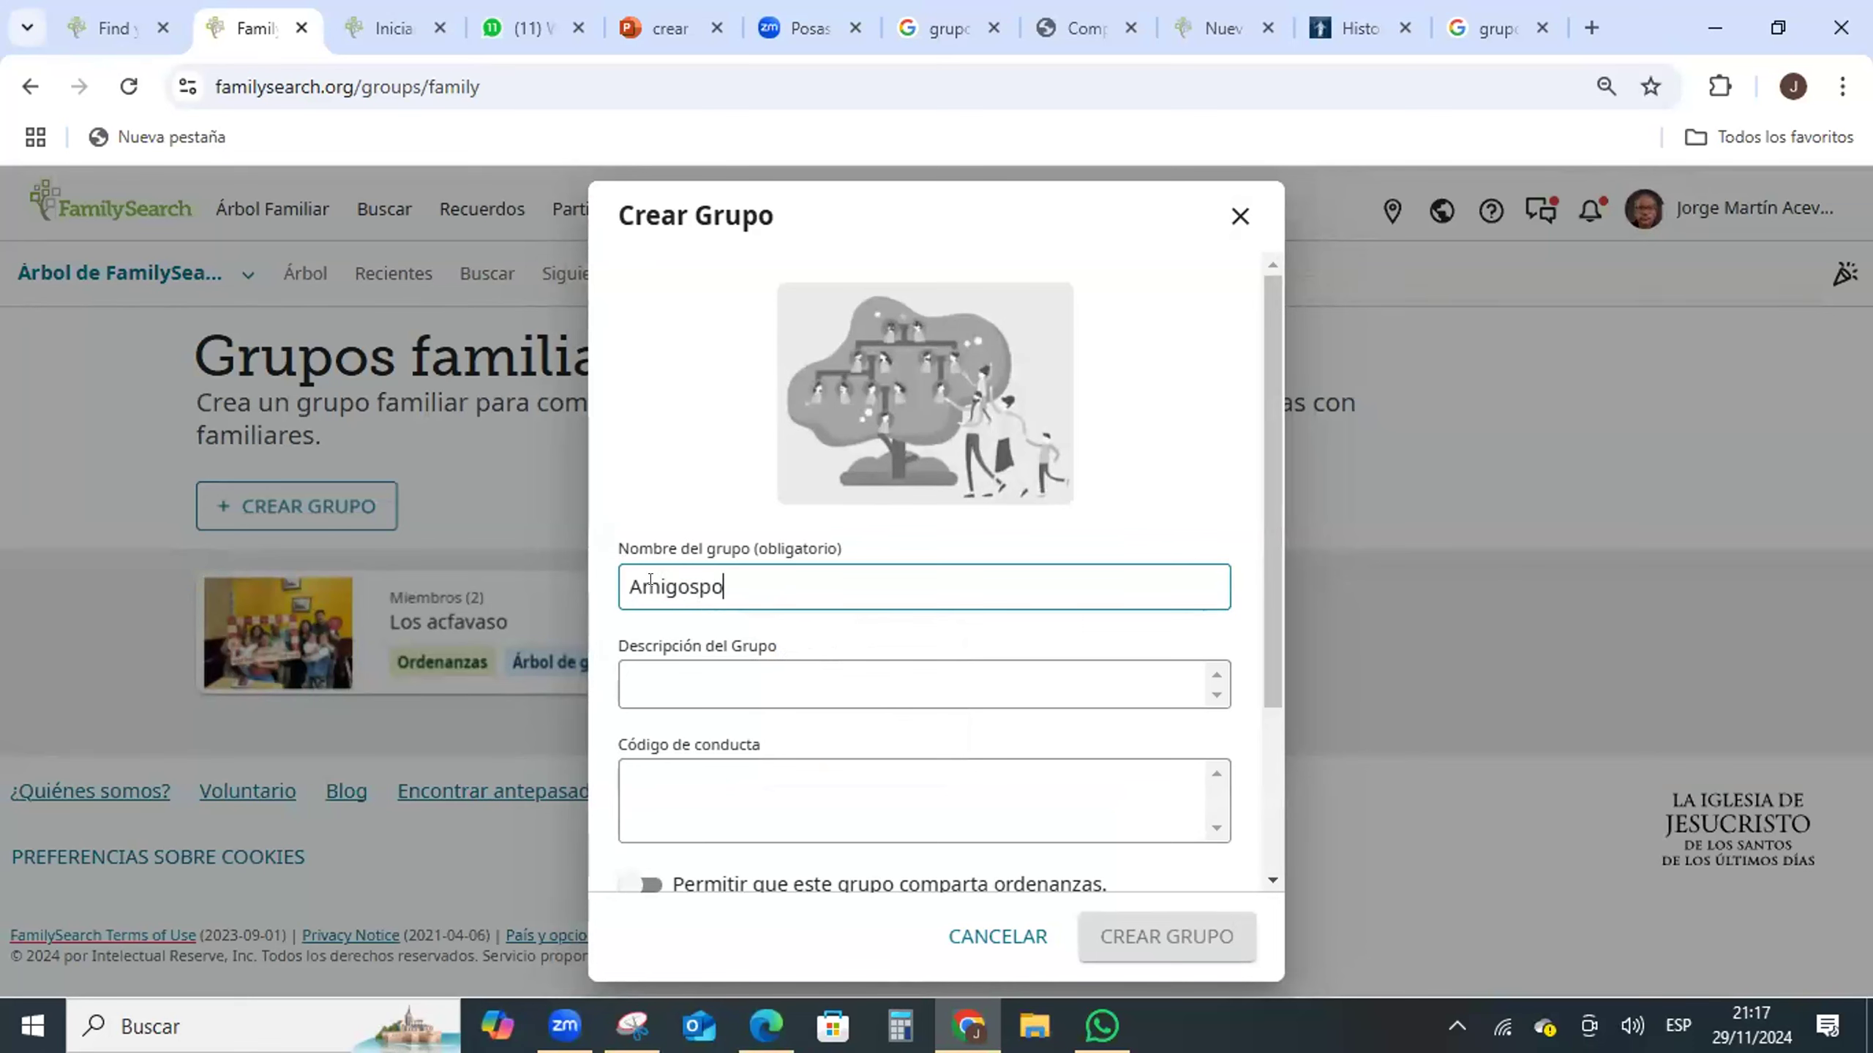
type("por siempre")
- Enter the group description "Este grupo lo conforman ex compañeros de Misión"
left_click(866, 671)
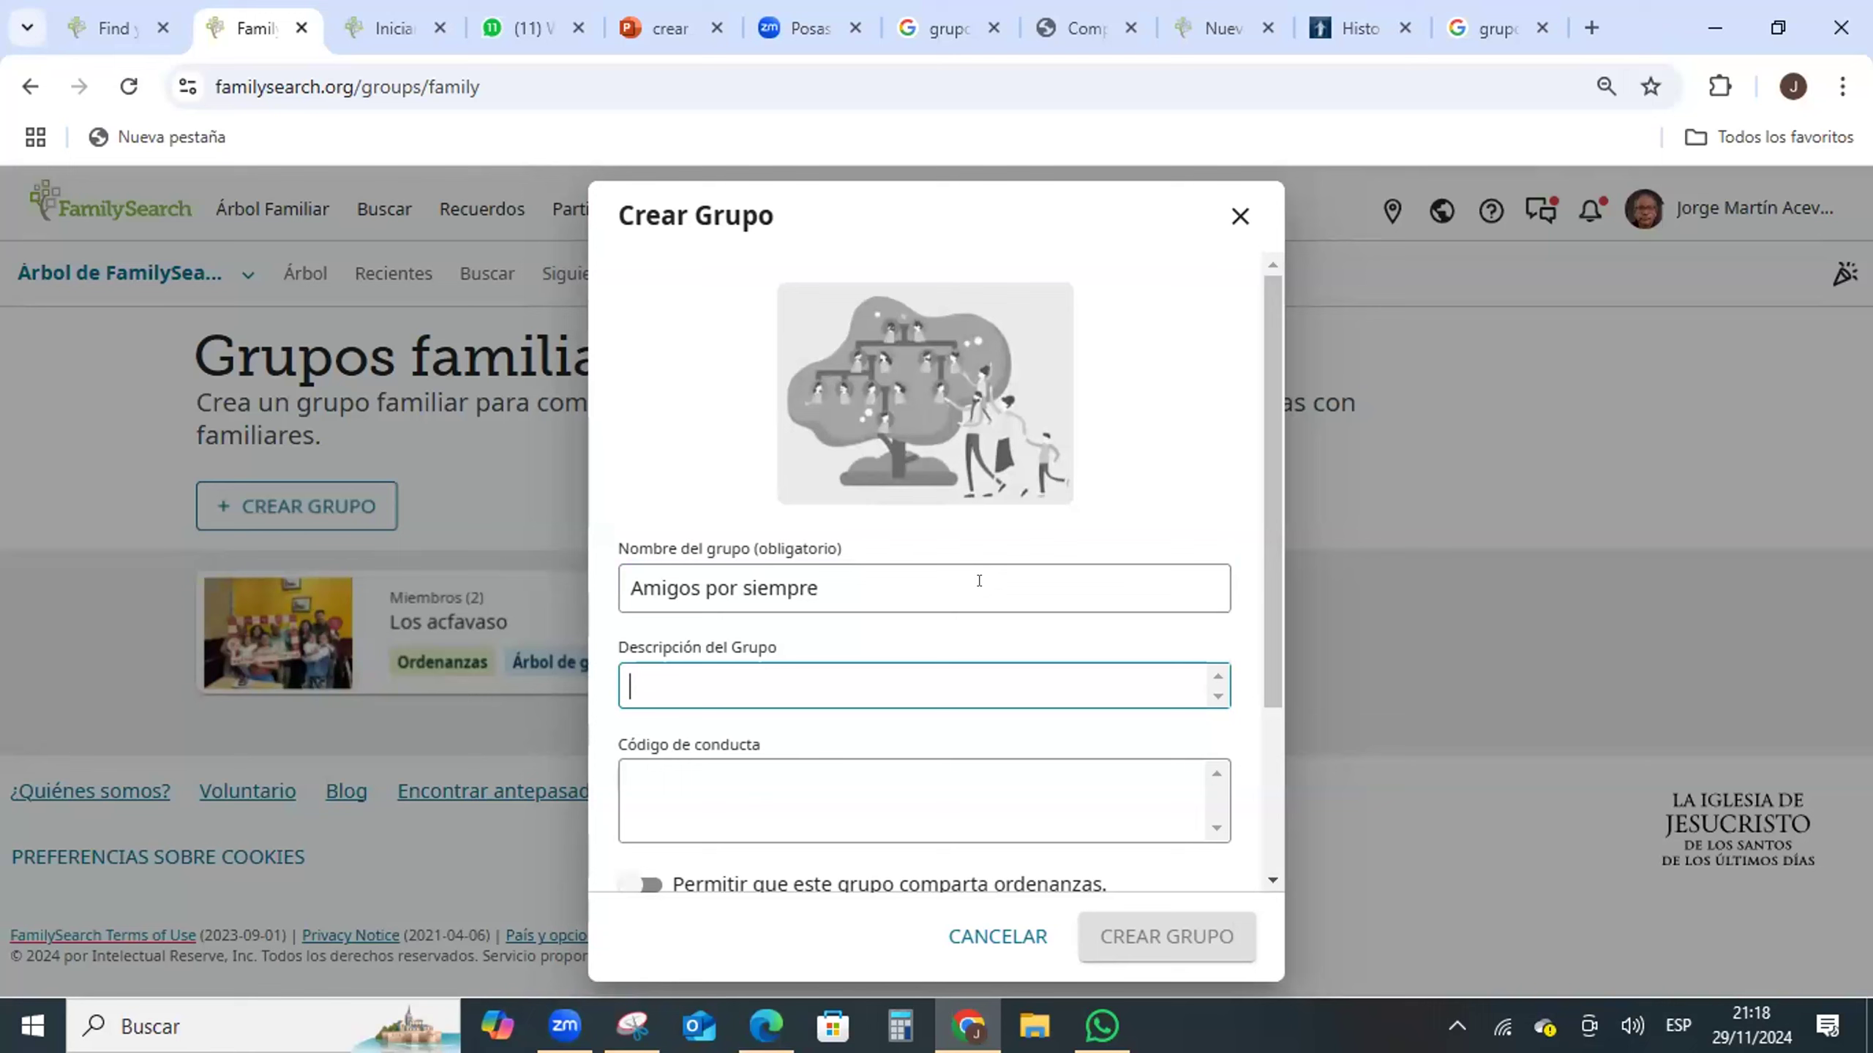
type("Est")
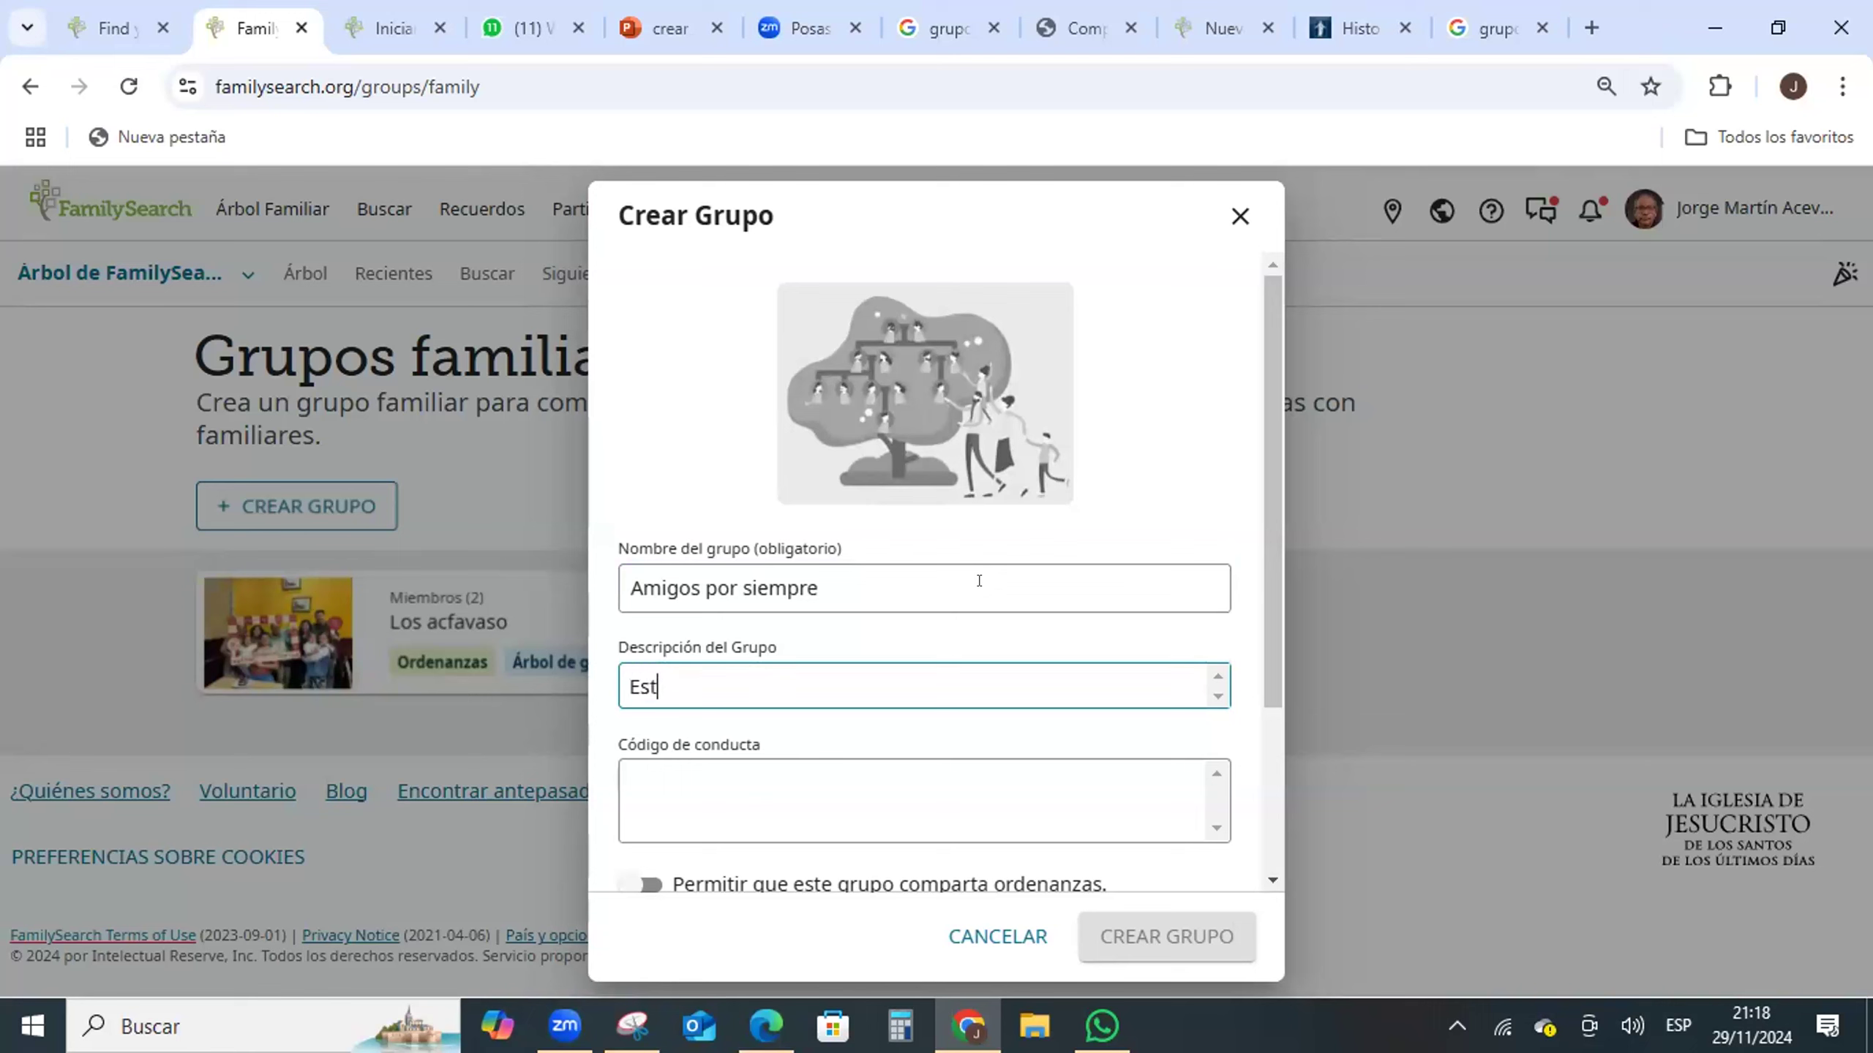
type("e grupo lo conforman")
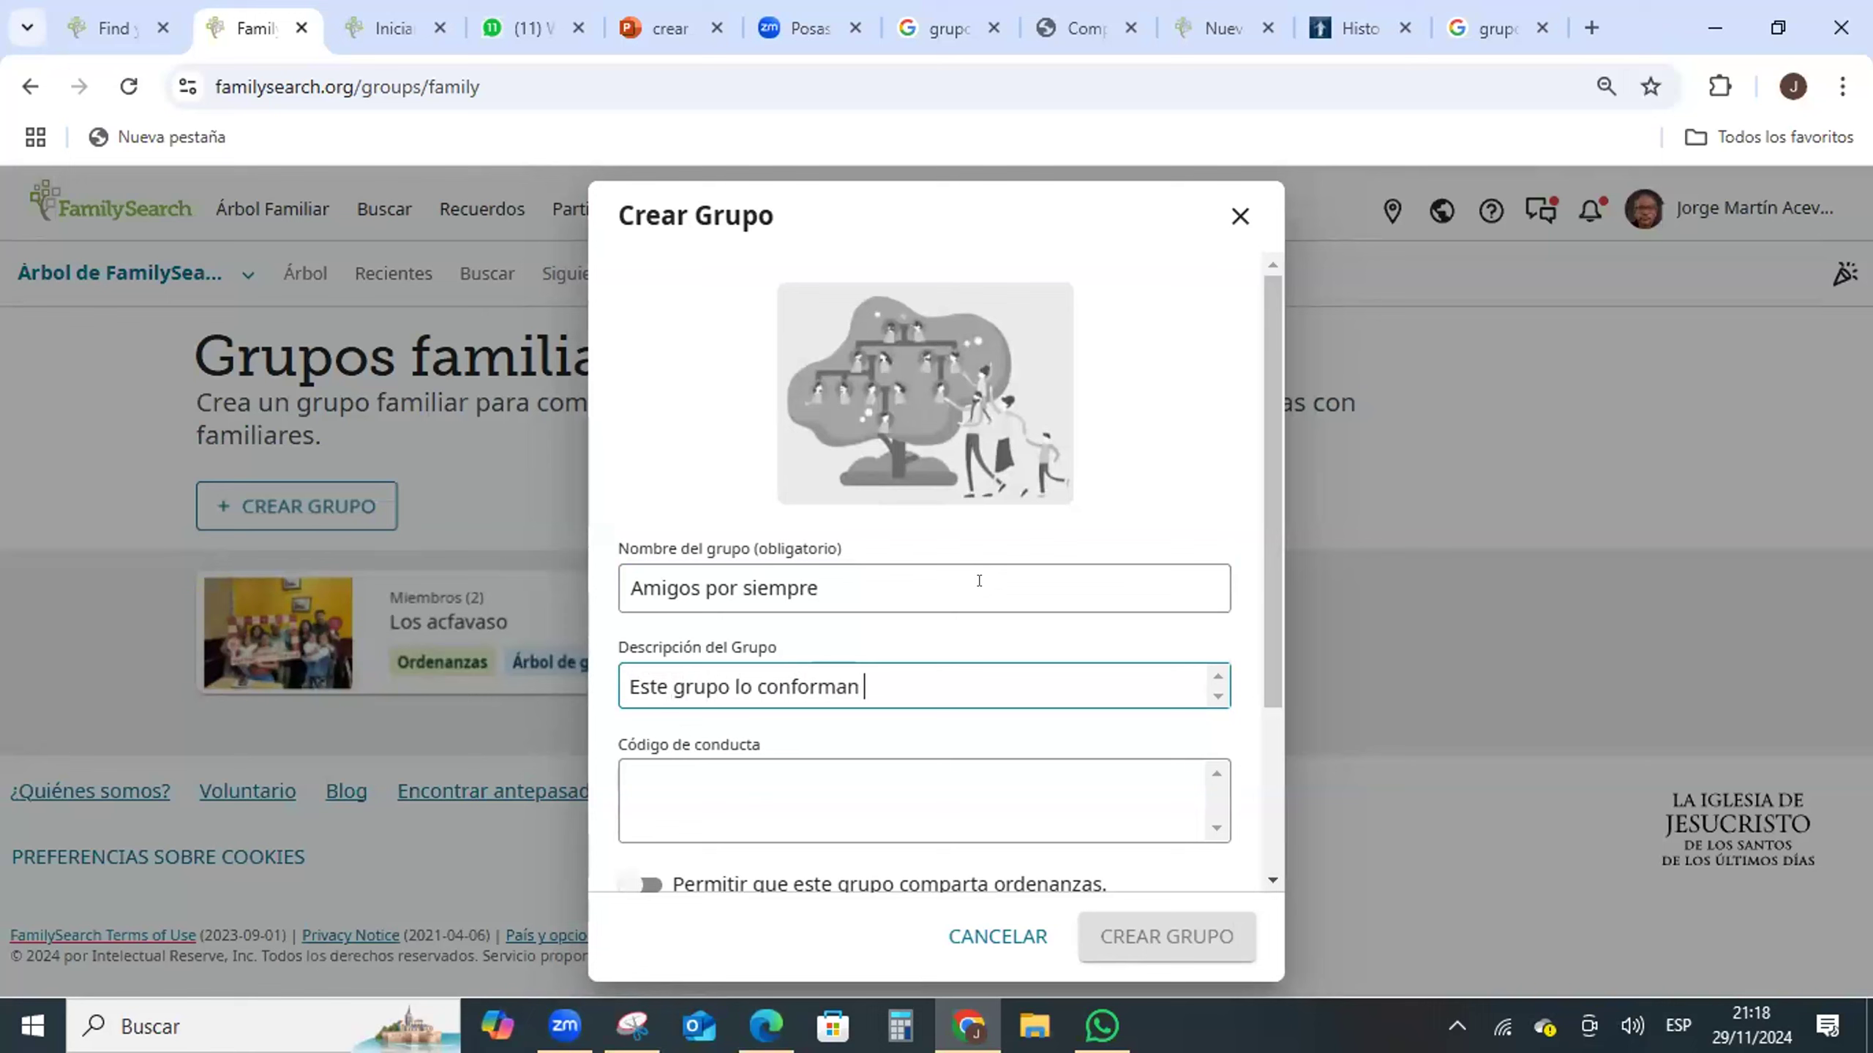
type(" ex compañeros de Mis")
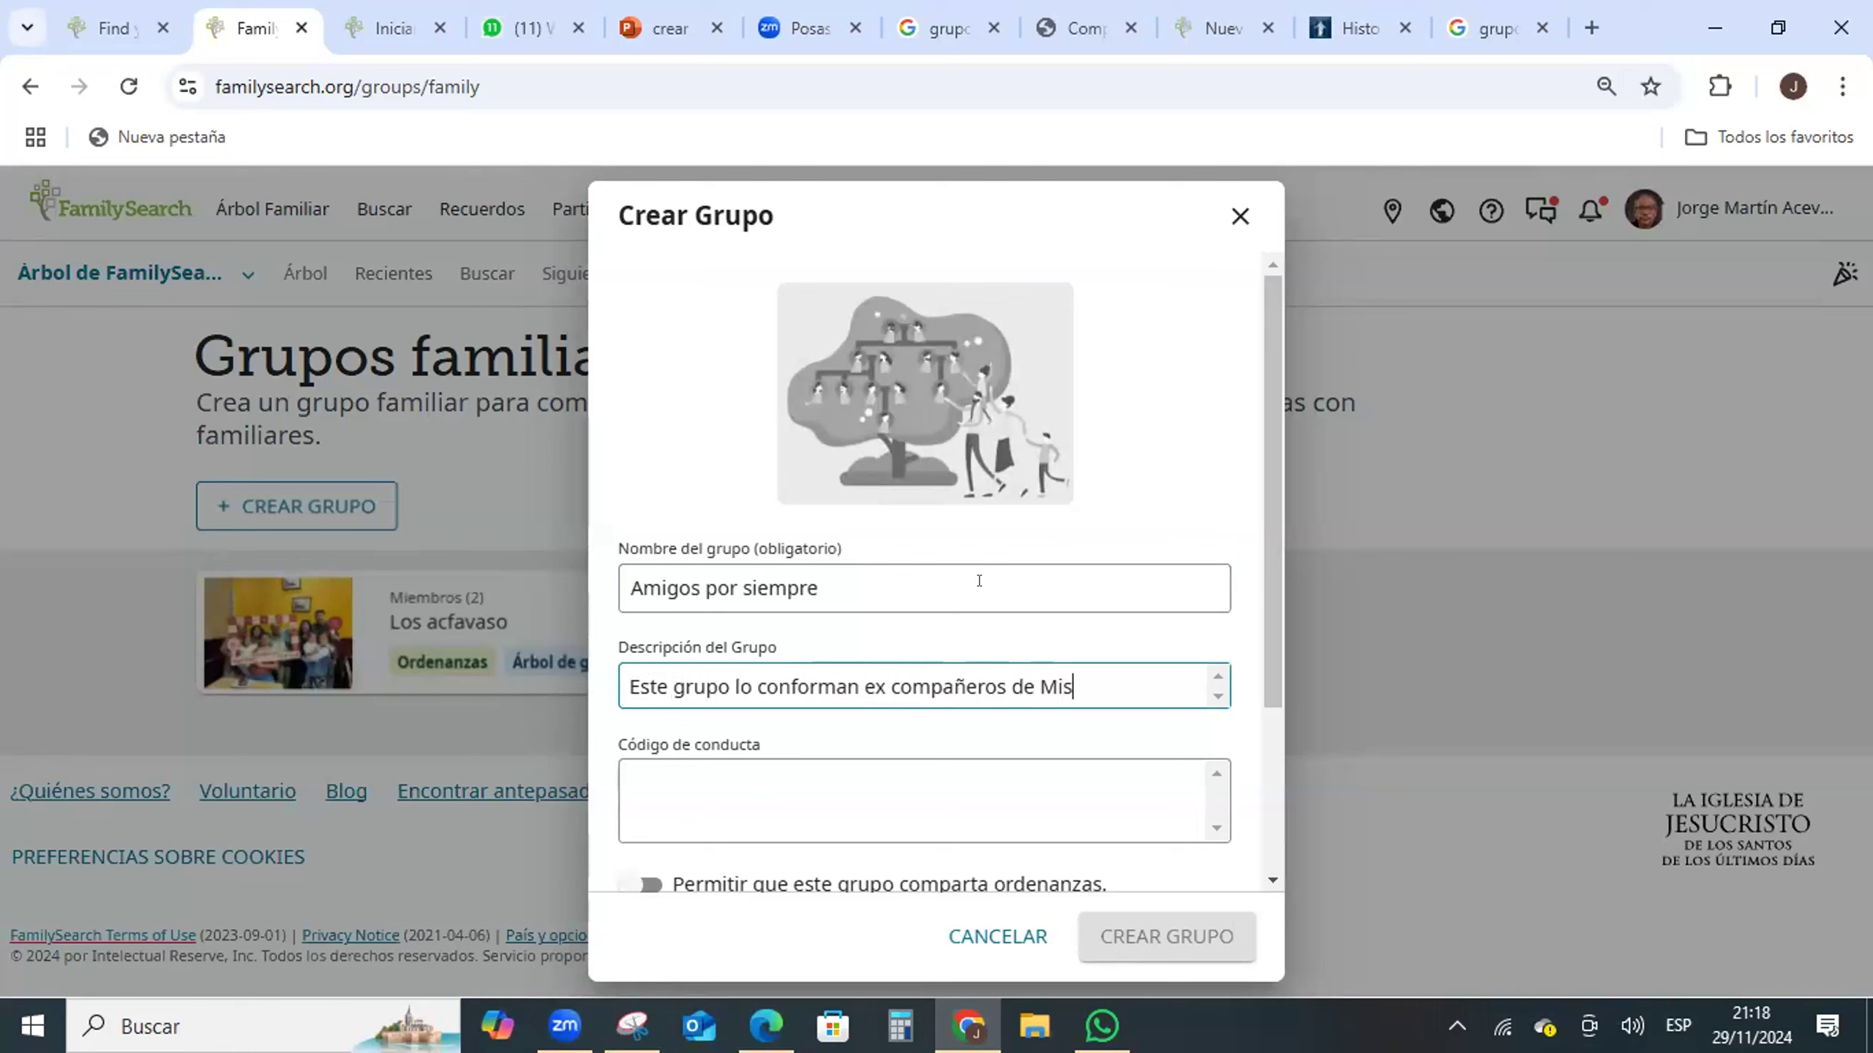
type("ión")
- Write the code of conduct "Una vez compartida una ordenanza plazo de tres dias para realizarla"
left_click(836, 741)
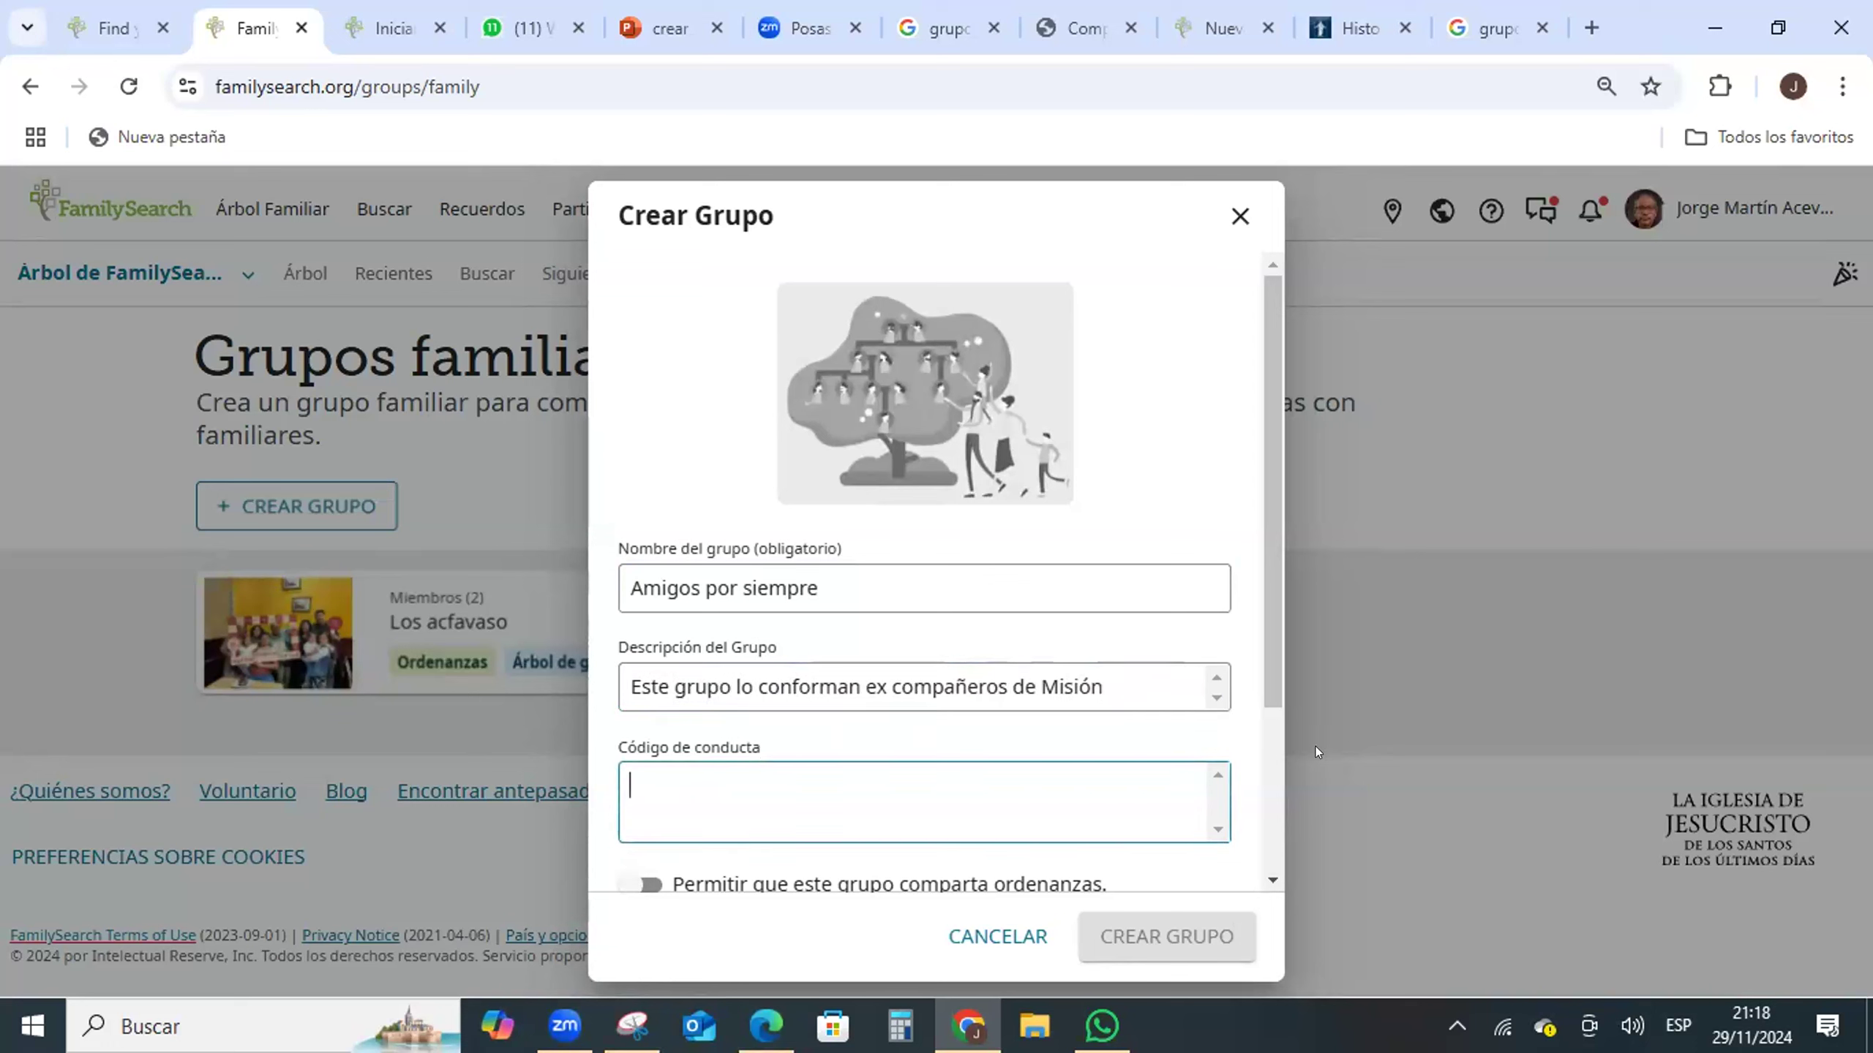
type("Una vez compartida una ordenanza")
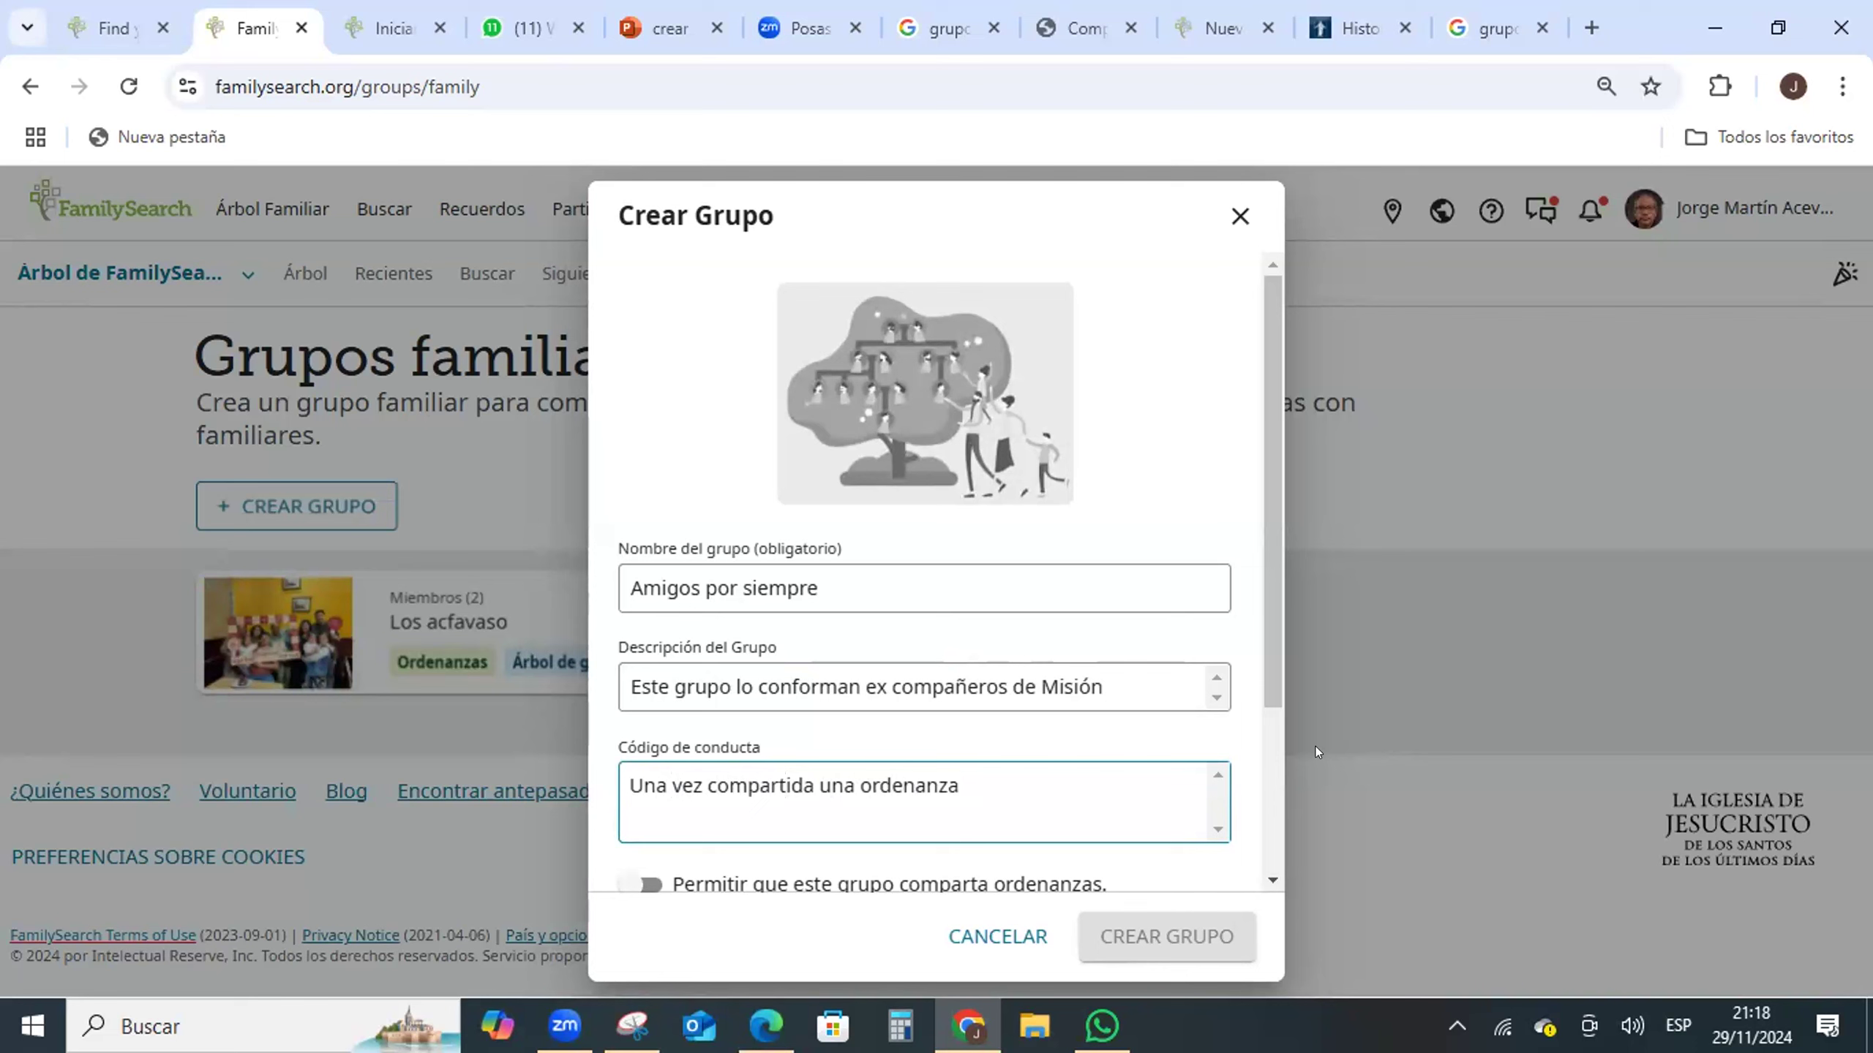
type(" plazo de tres dias para realizar")
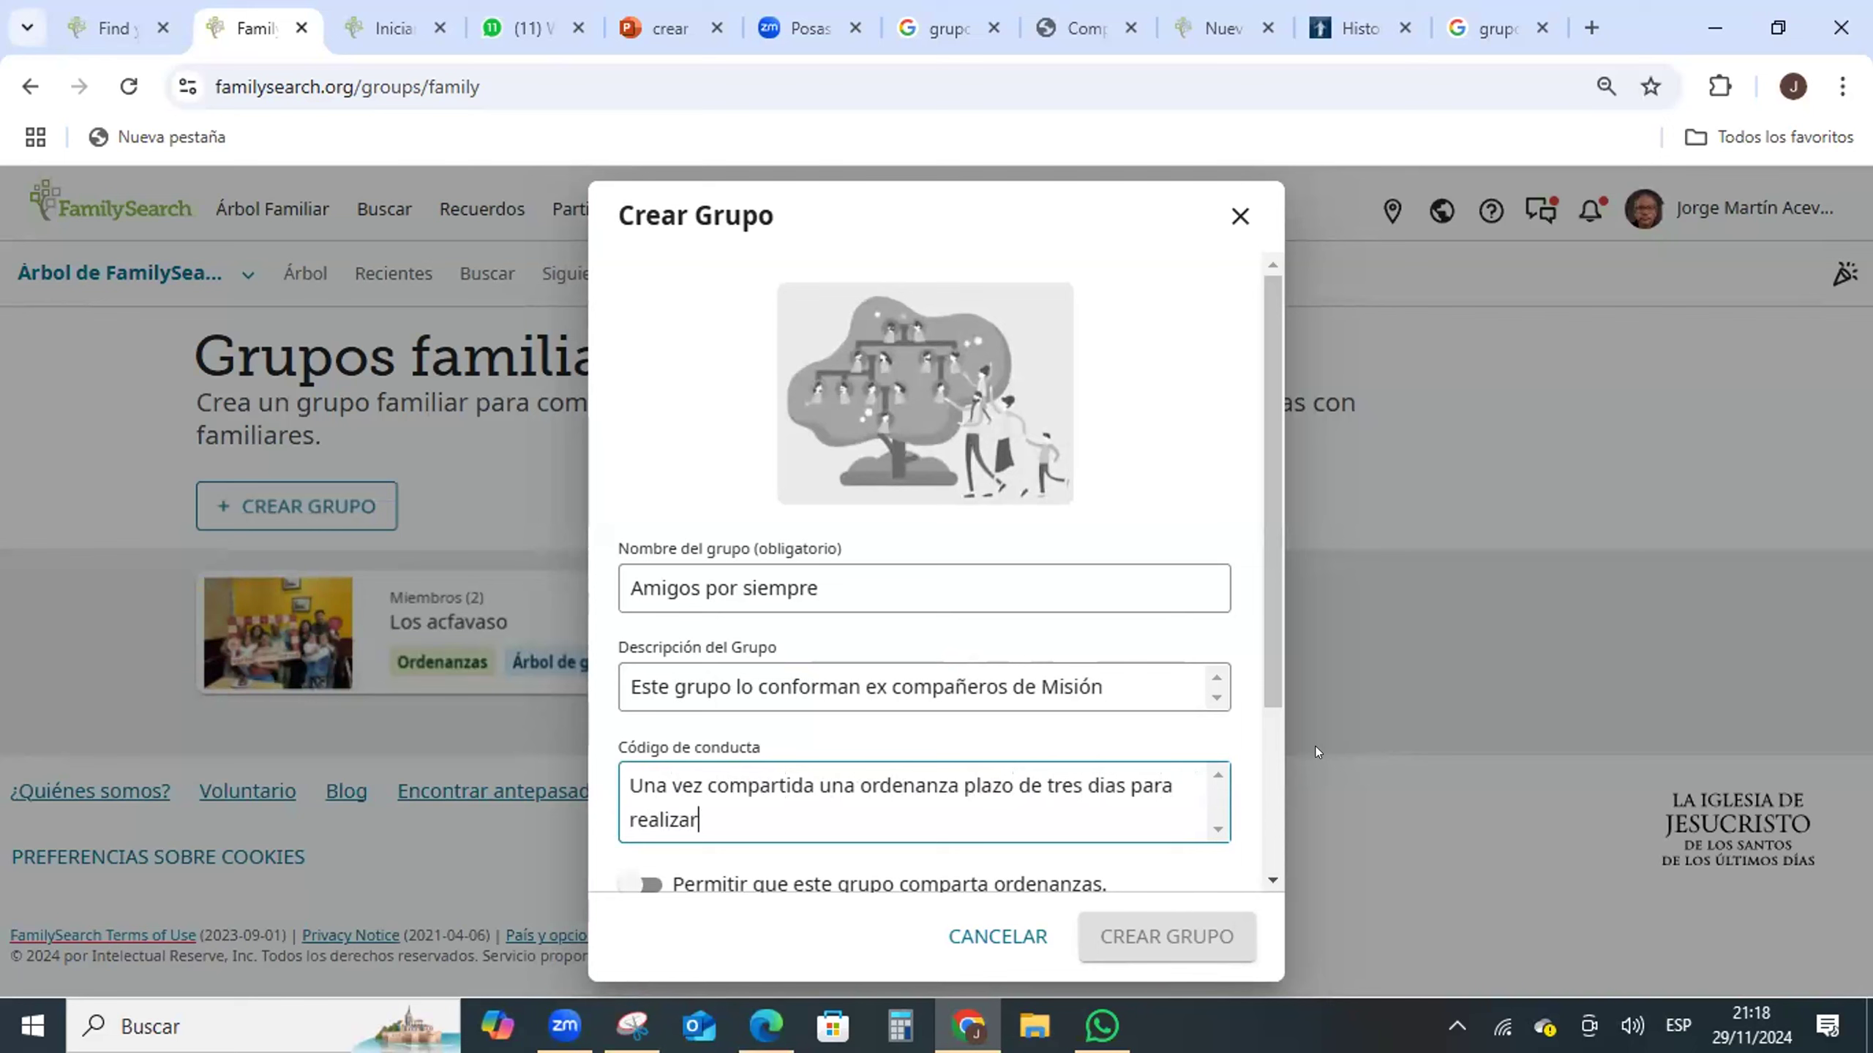
type("la")
- Allow the new group to share ordinances
scroll(930, 731, "down", 2)
scroll(930, 732, "down", 2)
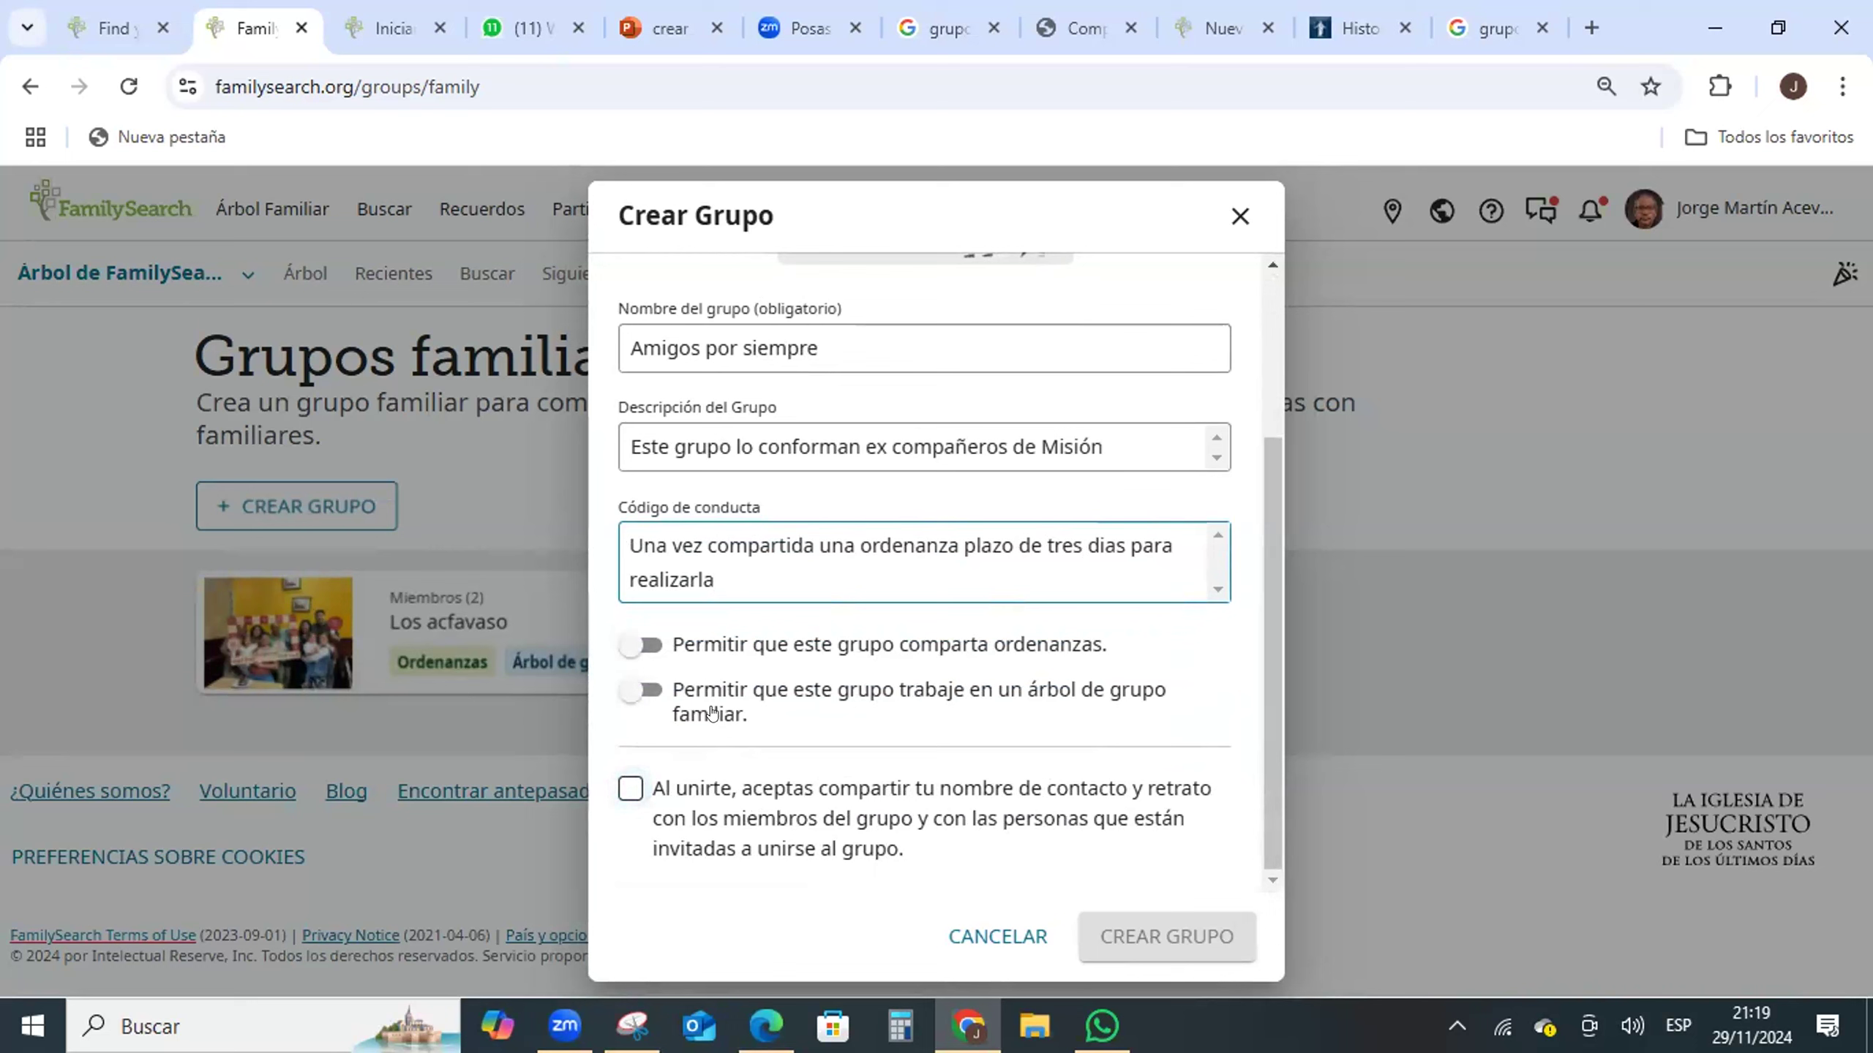
left_click(626, 646)
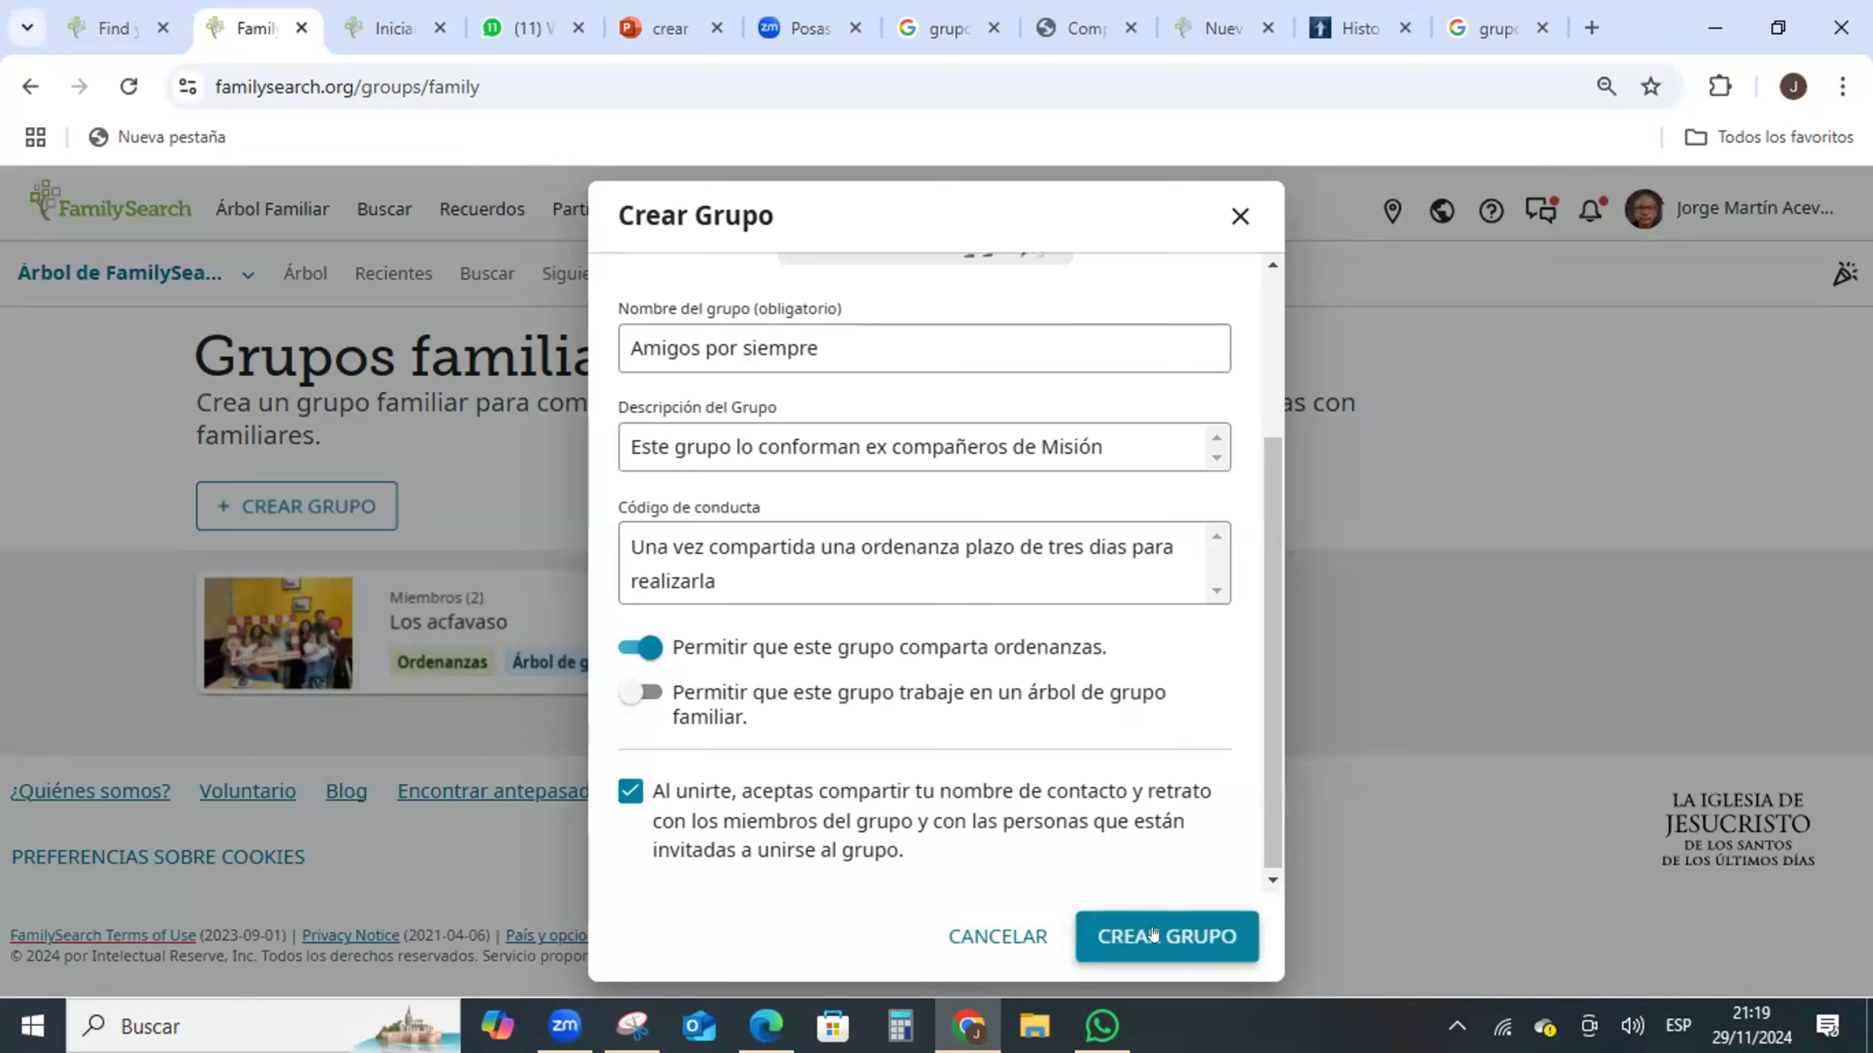
- Try allowing the group to work on a family group tree and review the agreements this requires
left_click(628, 789)
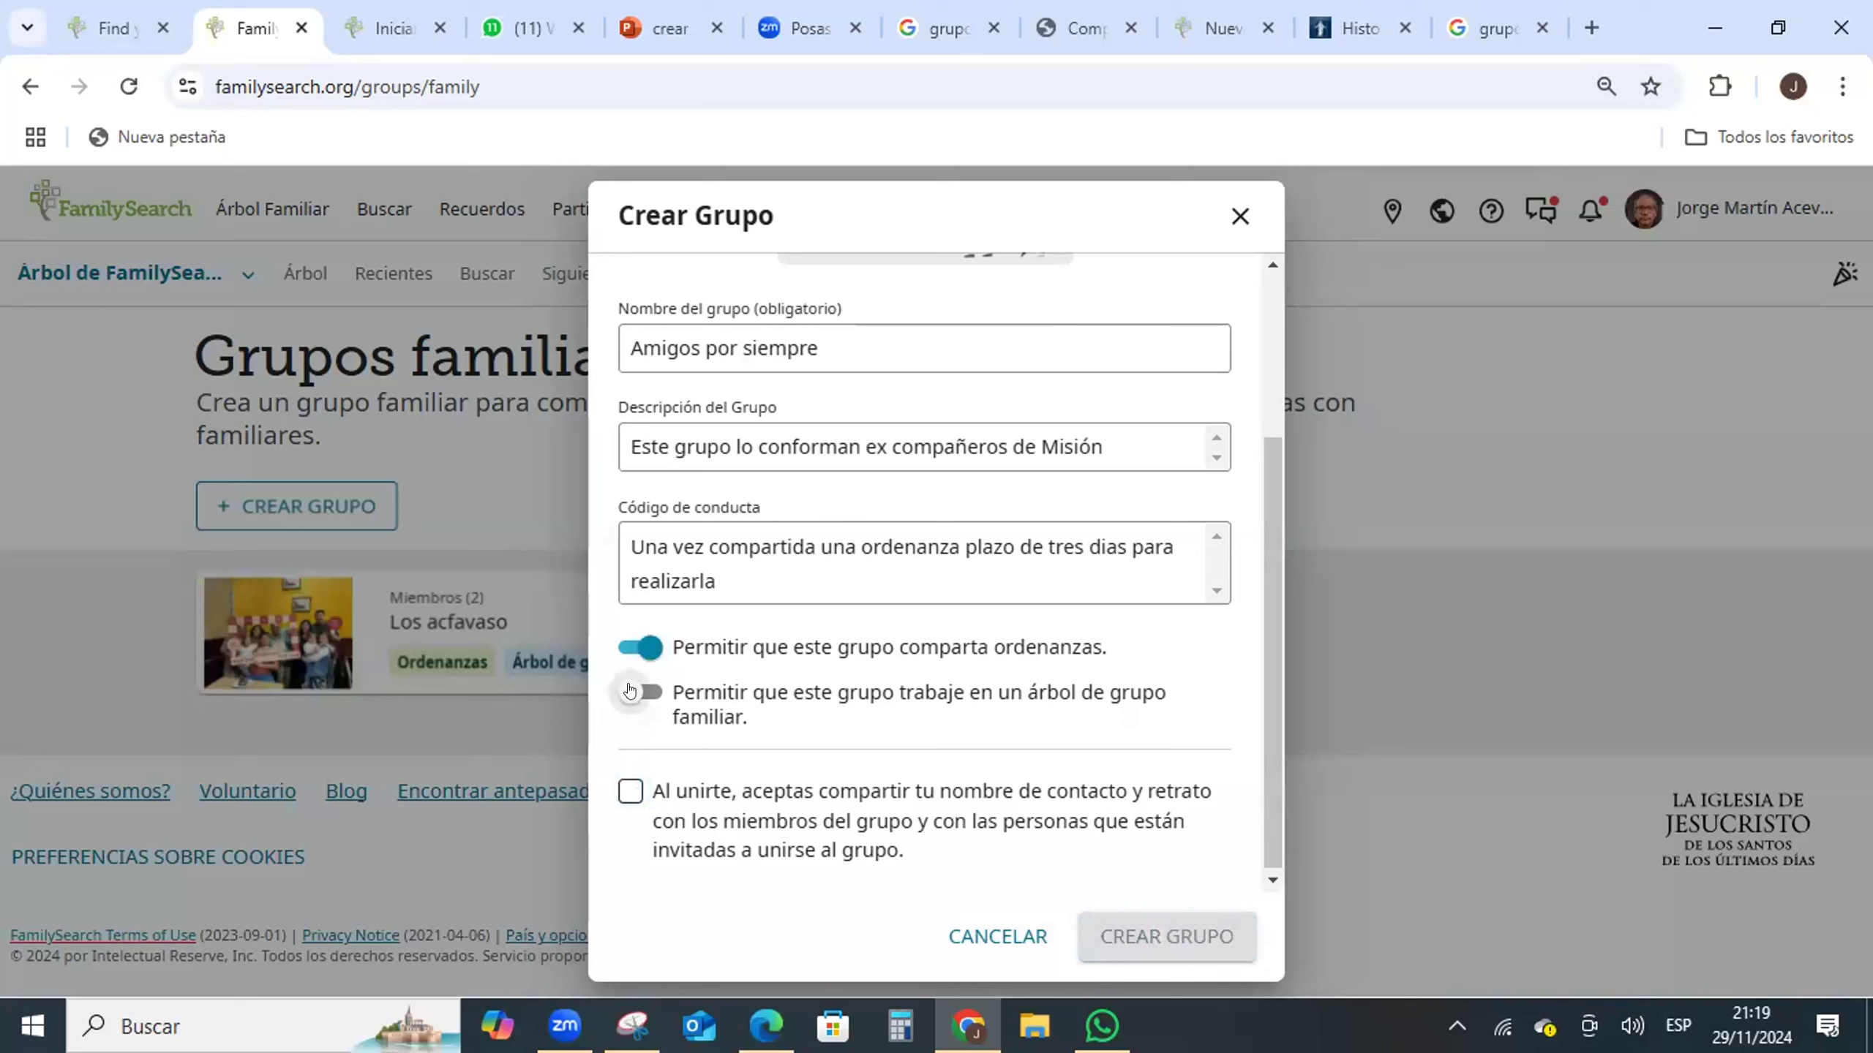
left_click(629, 690)
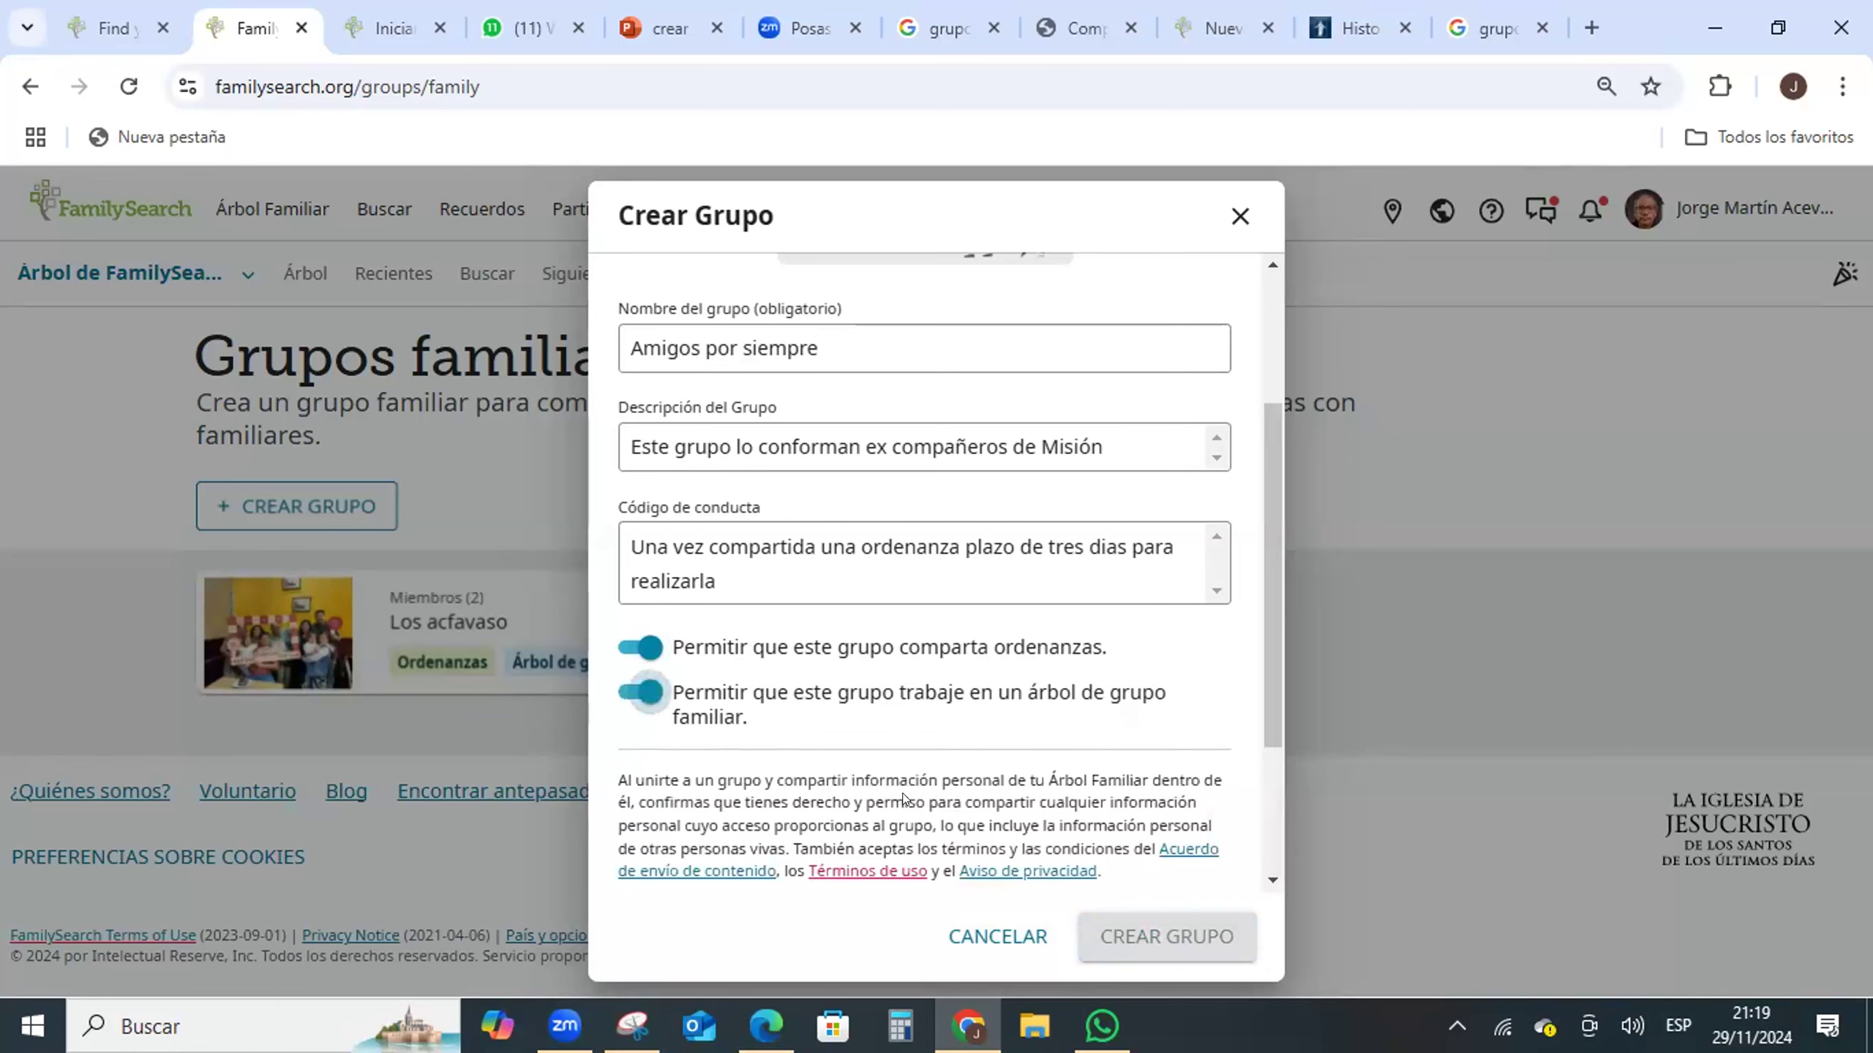
scroll(904, 799, "down", 2)
scroll(904, 798, "down", 1)
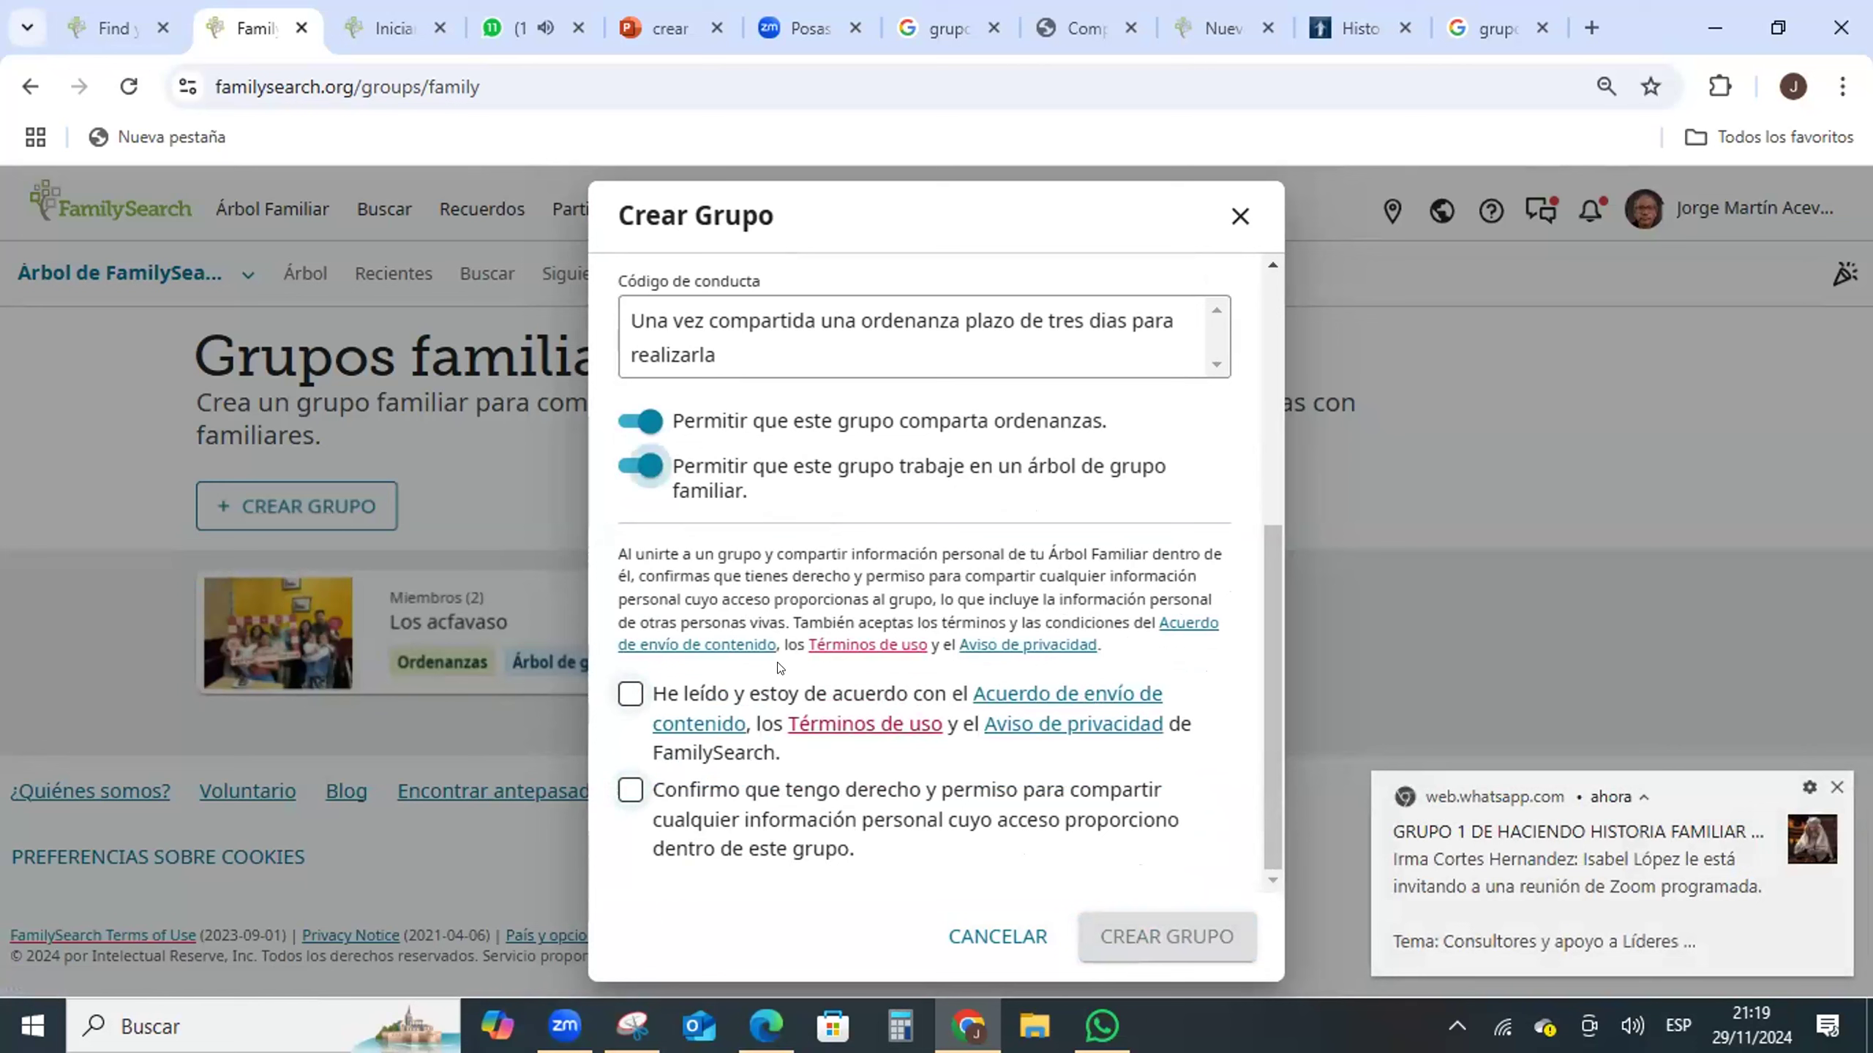
left_click(646, 469)
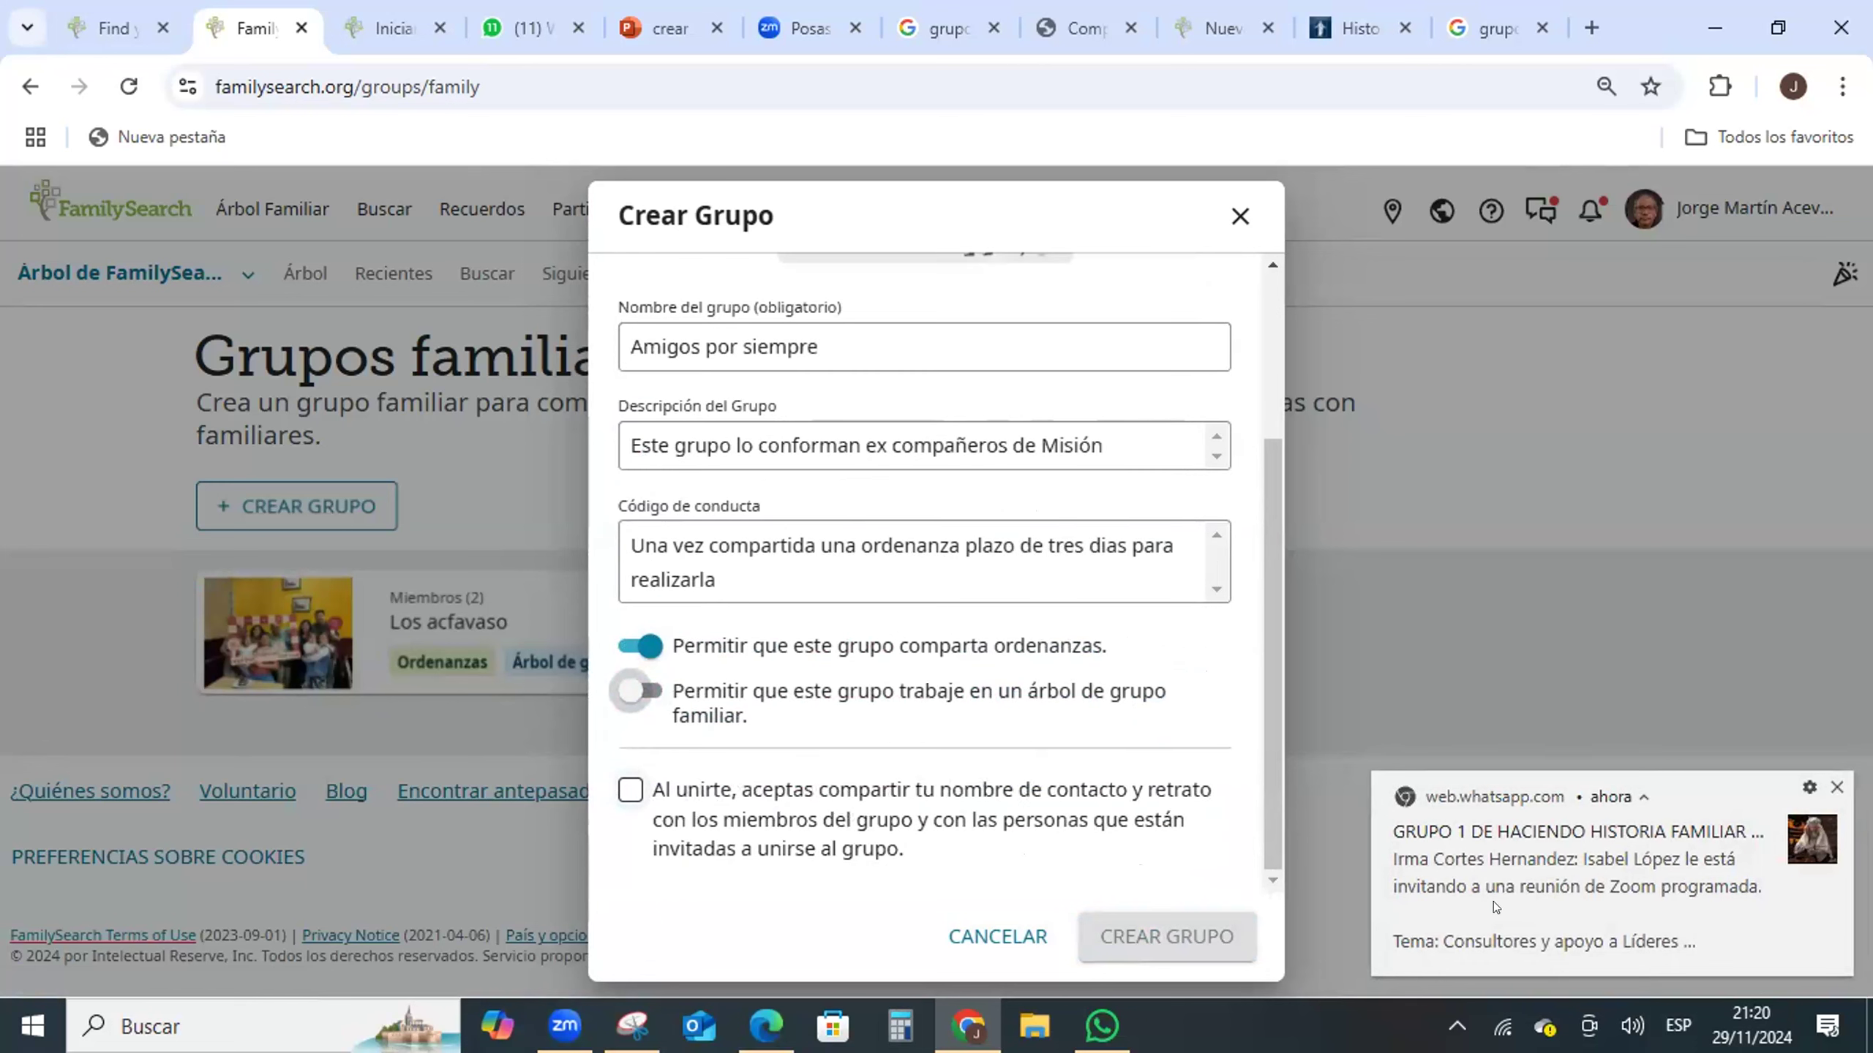
- Agree to share the contact name and portrait with group members and invitees, and create the group
left_click(1829, 781)
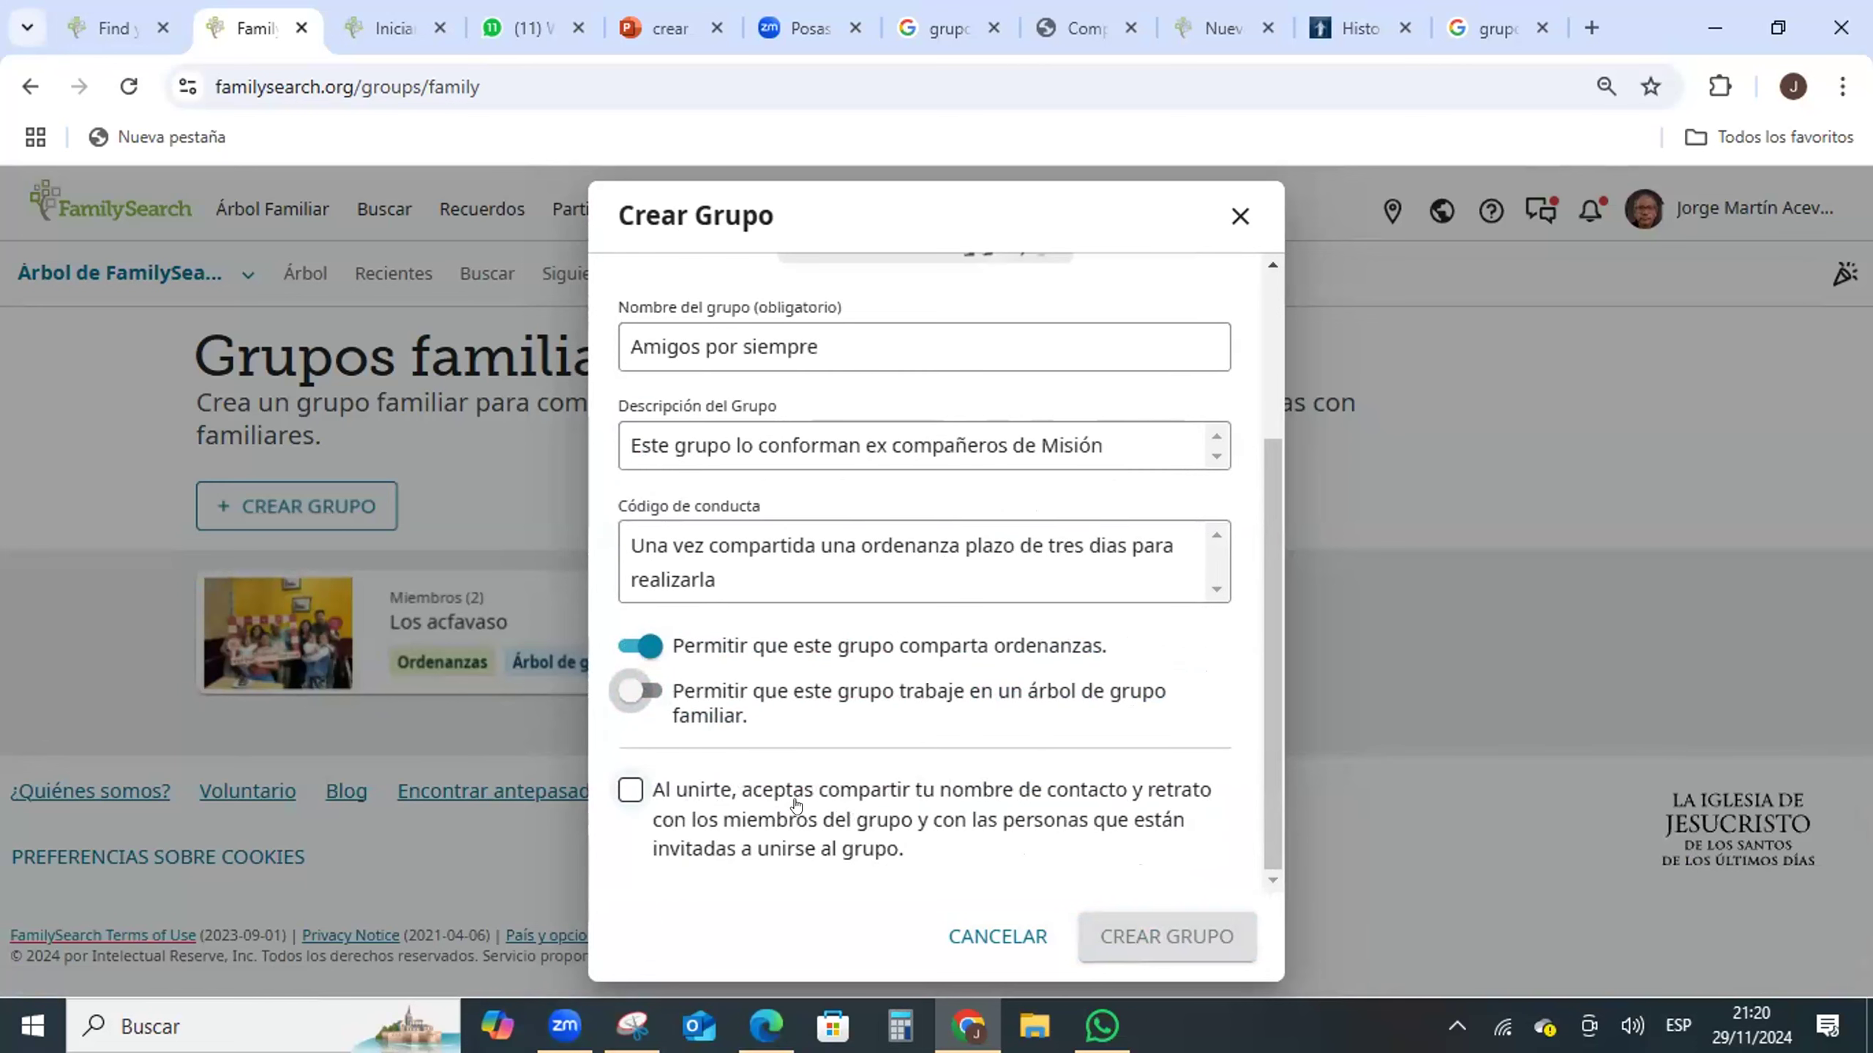
left_click(629, 790)
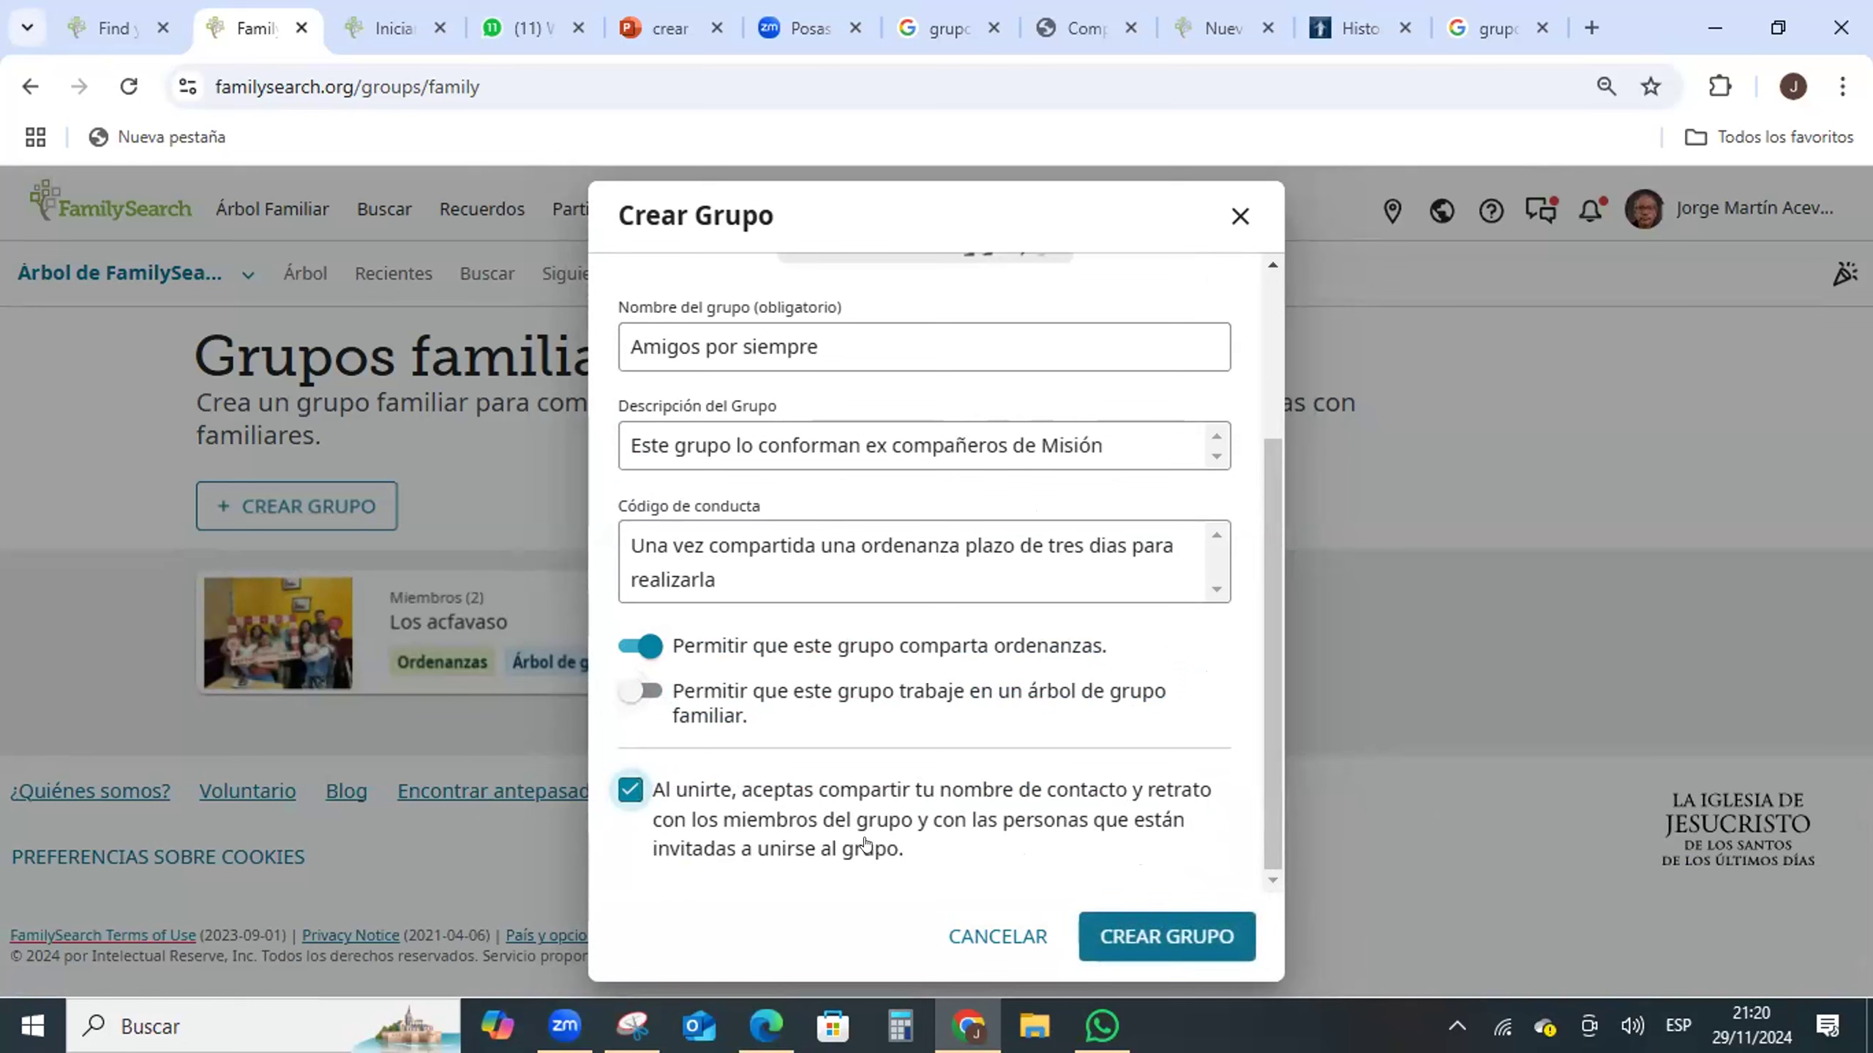
left_click(1150, 934)
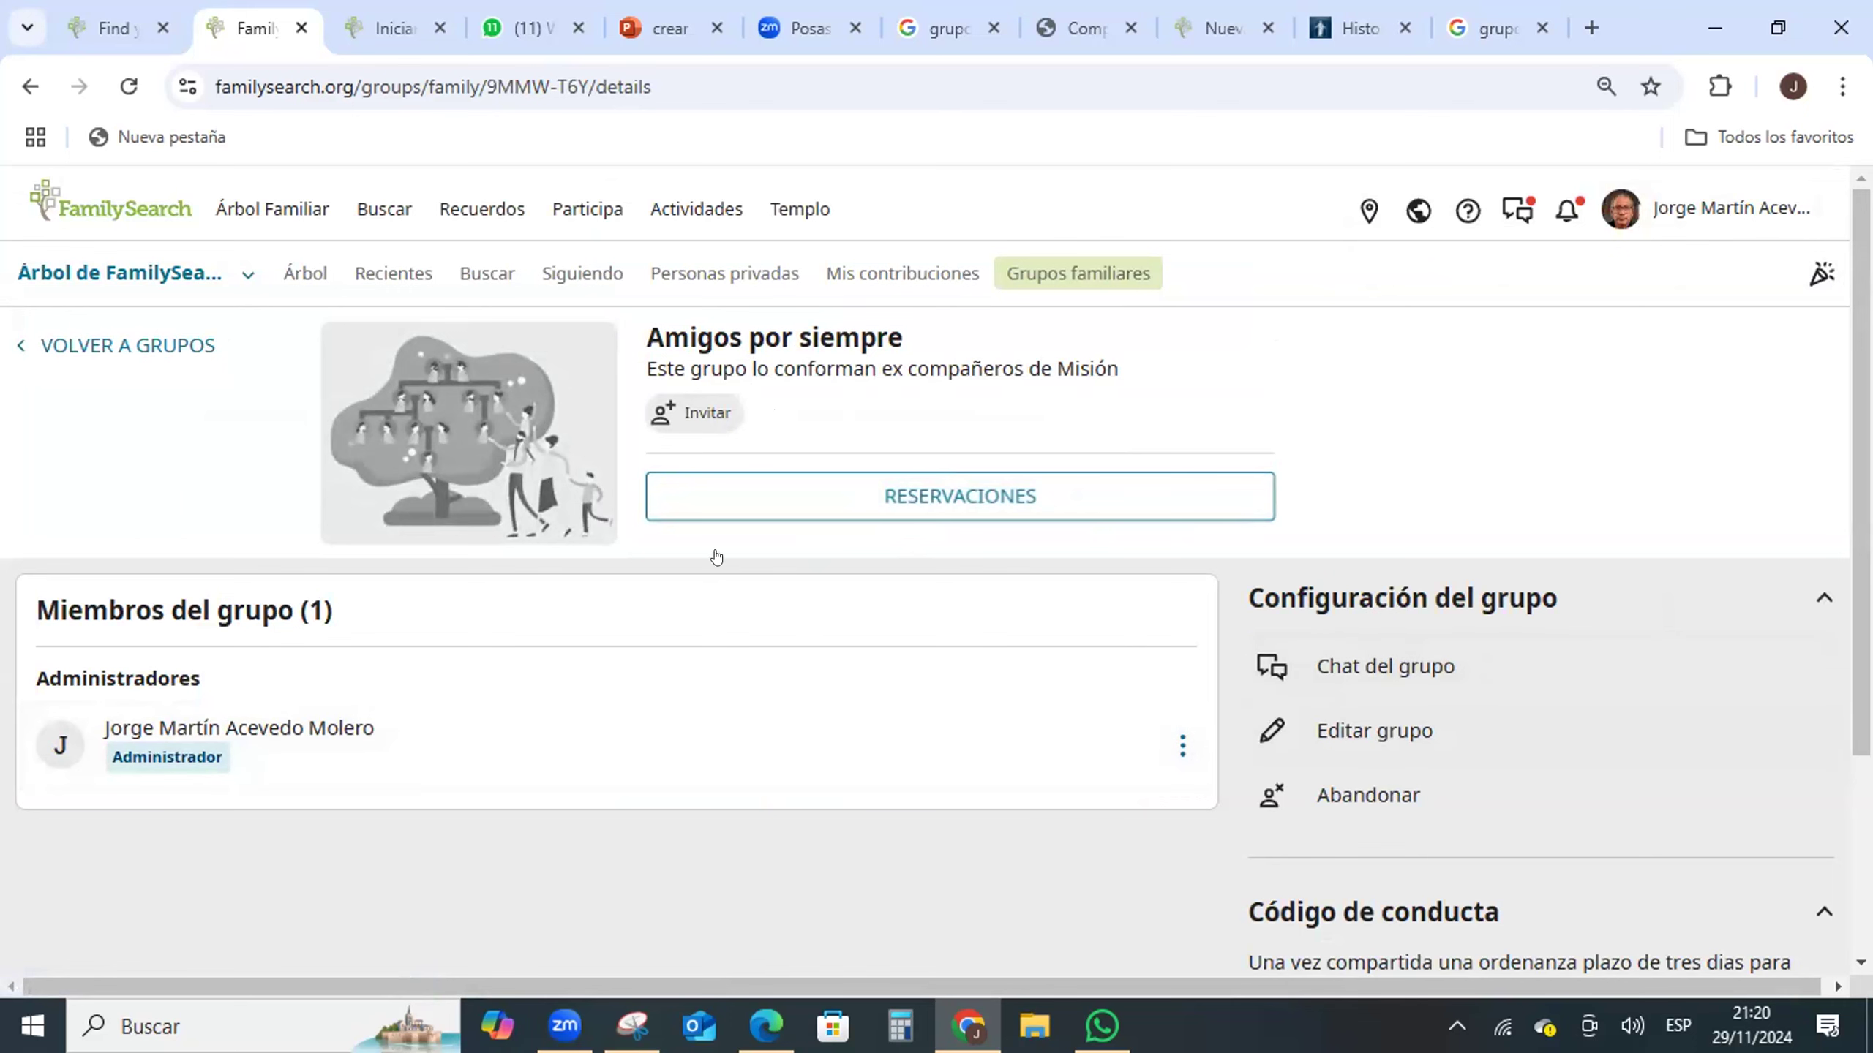
- Create an invitation for the Amigos por siempre group and copy its link
left_click(690, 412)
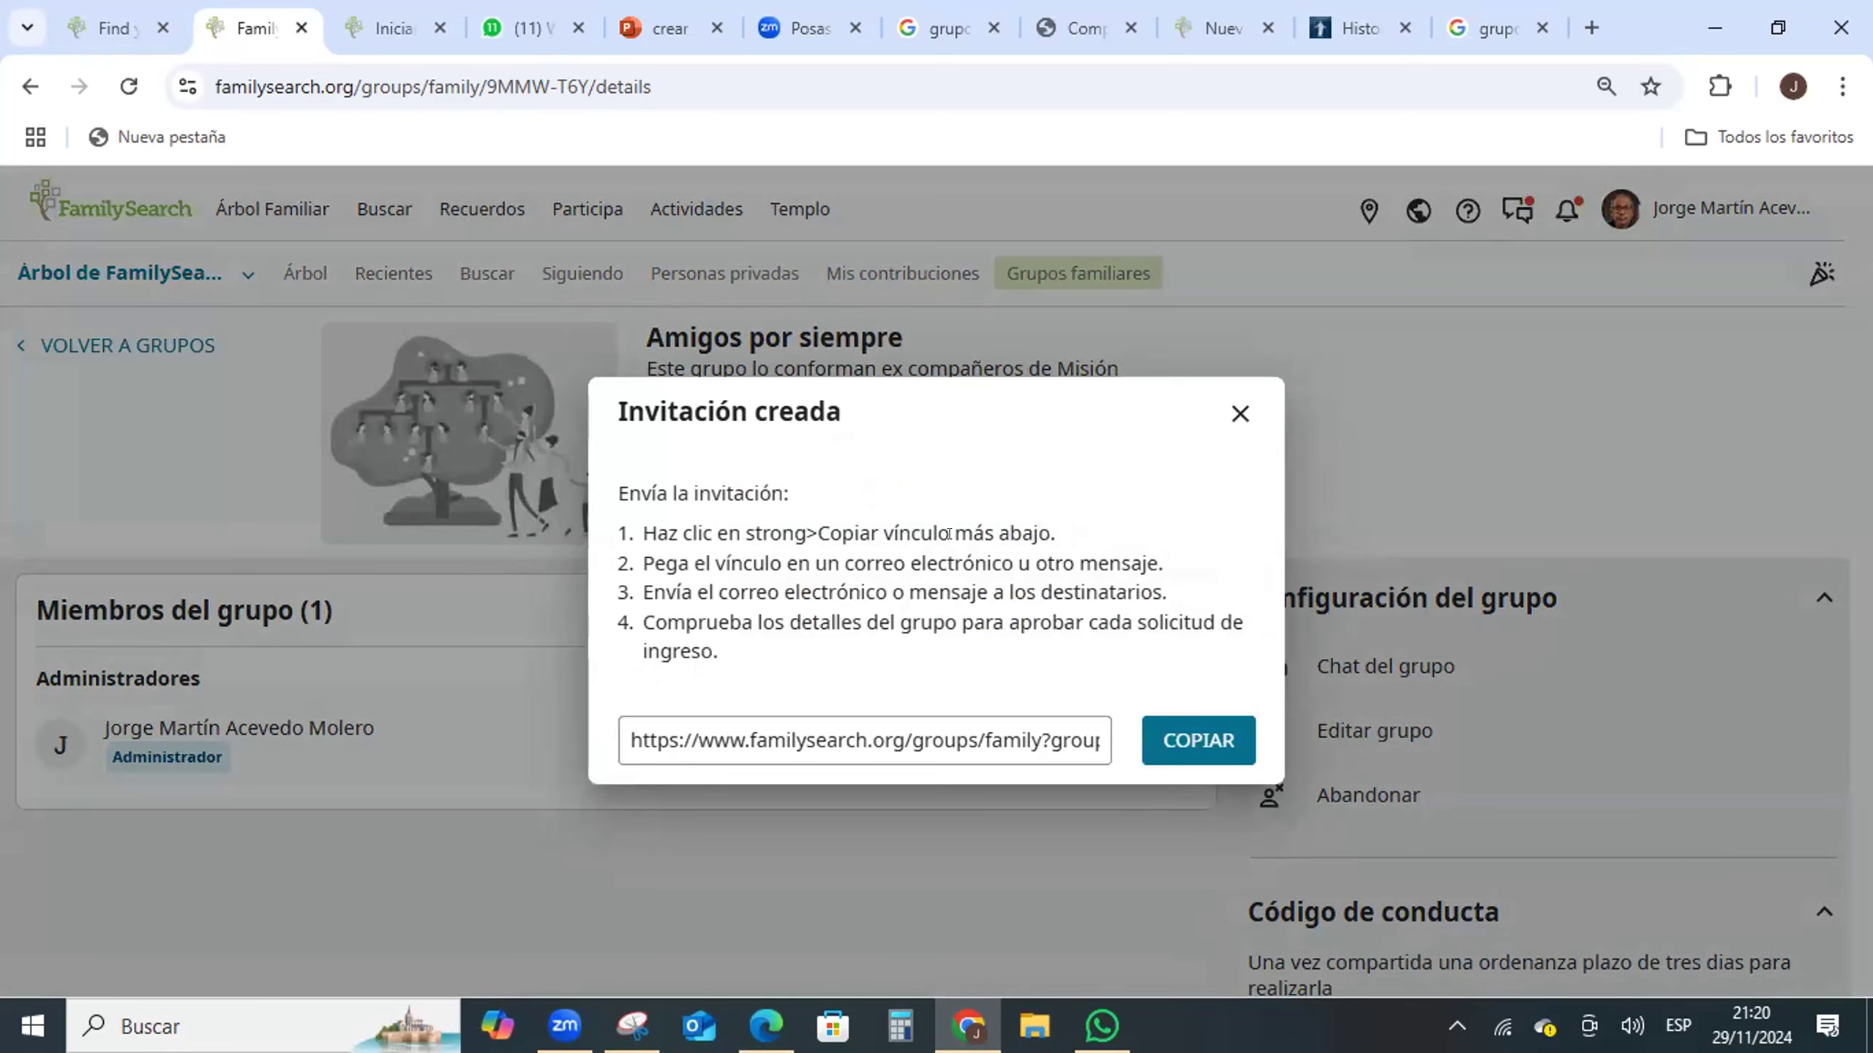
left_click(1191, 739)
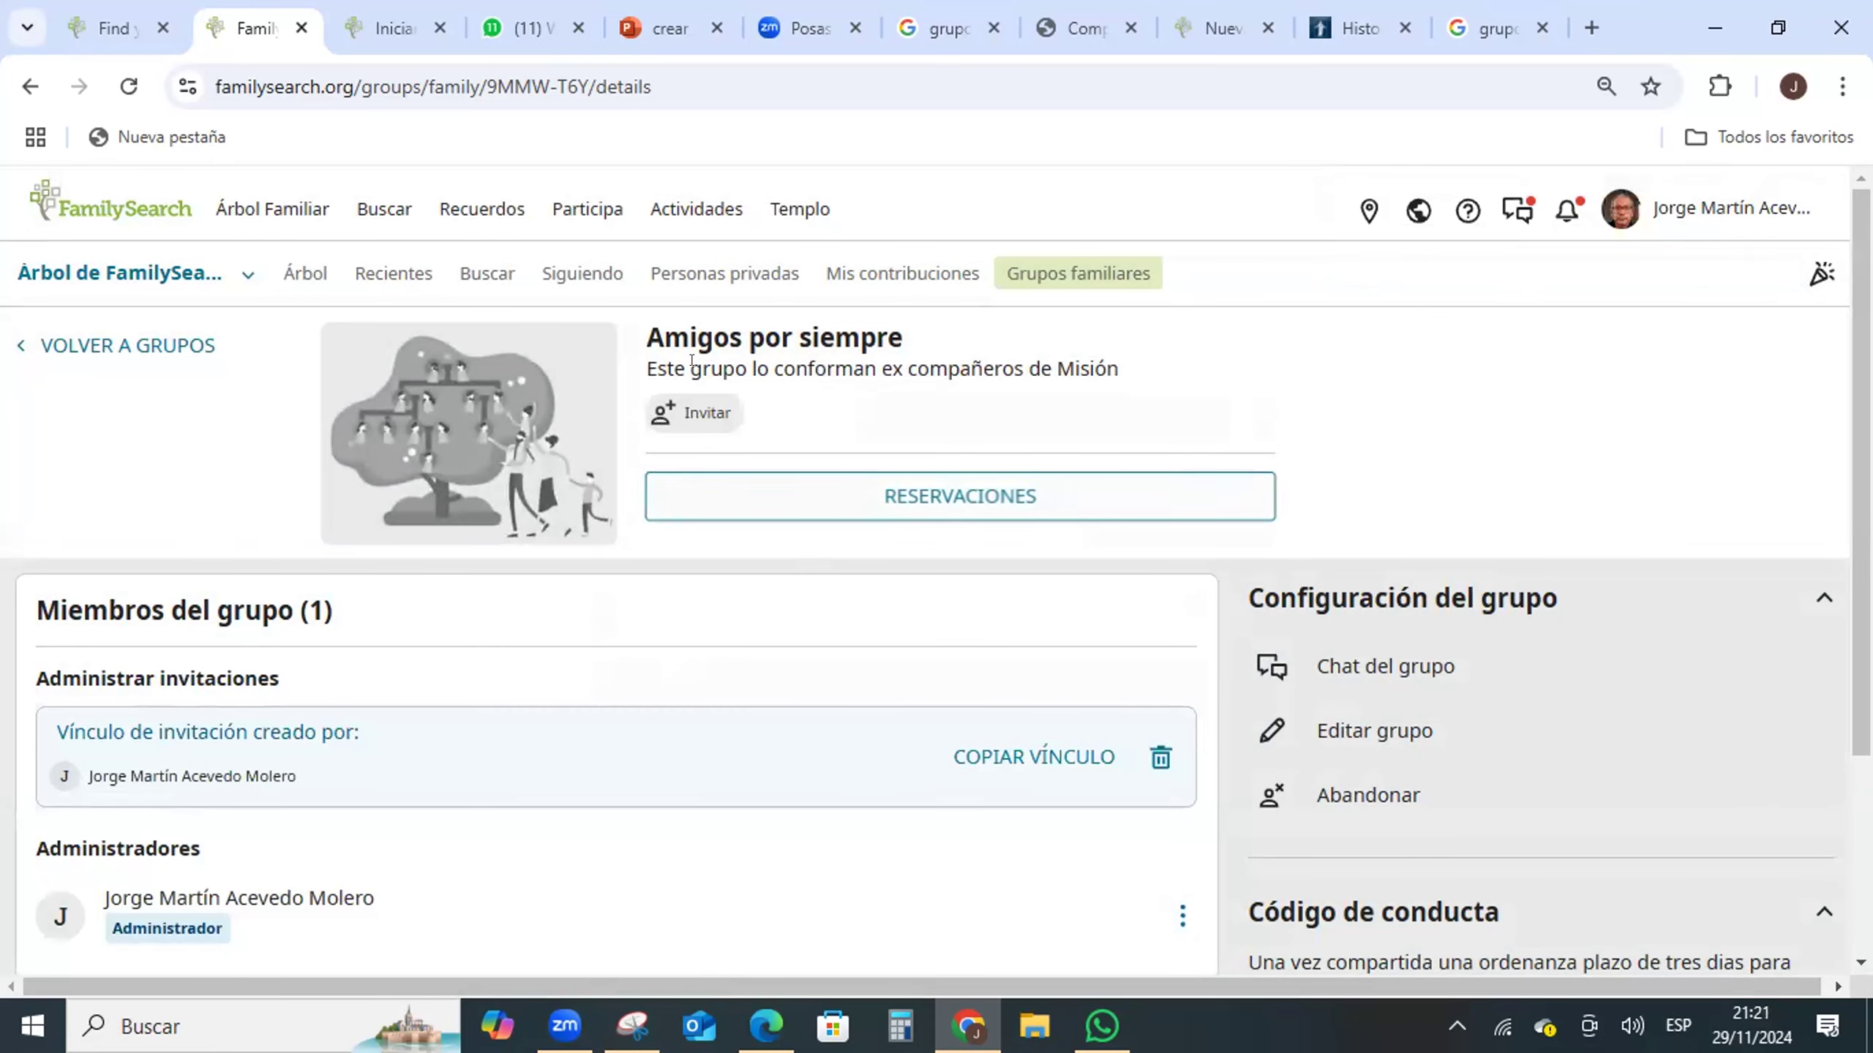
- Switch to WhatsApp Web and send the copied invitation link to the GRUPO 1 DE HACIENDO HISTORIA FAMILIAR chat
left_click(513, 29)
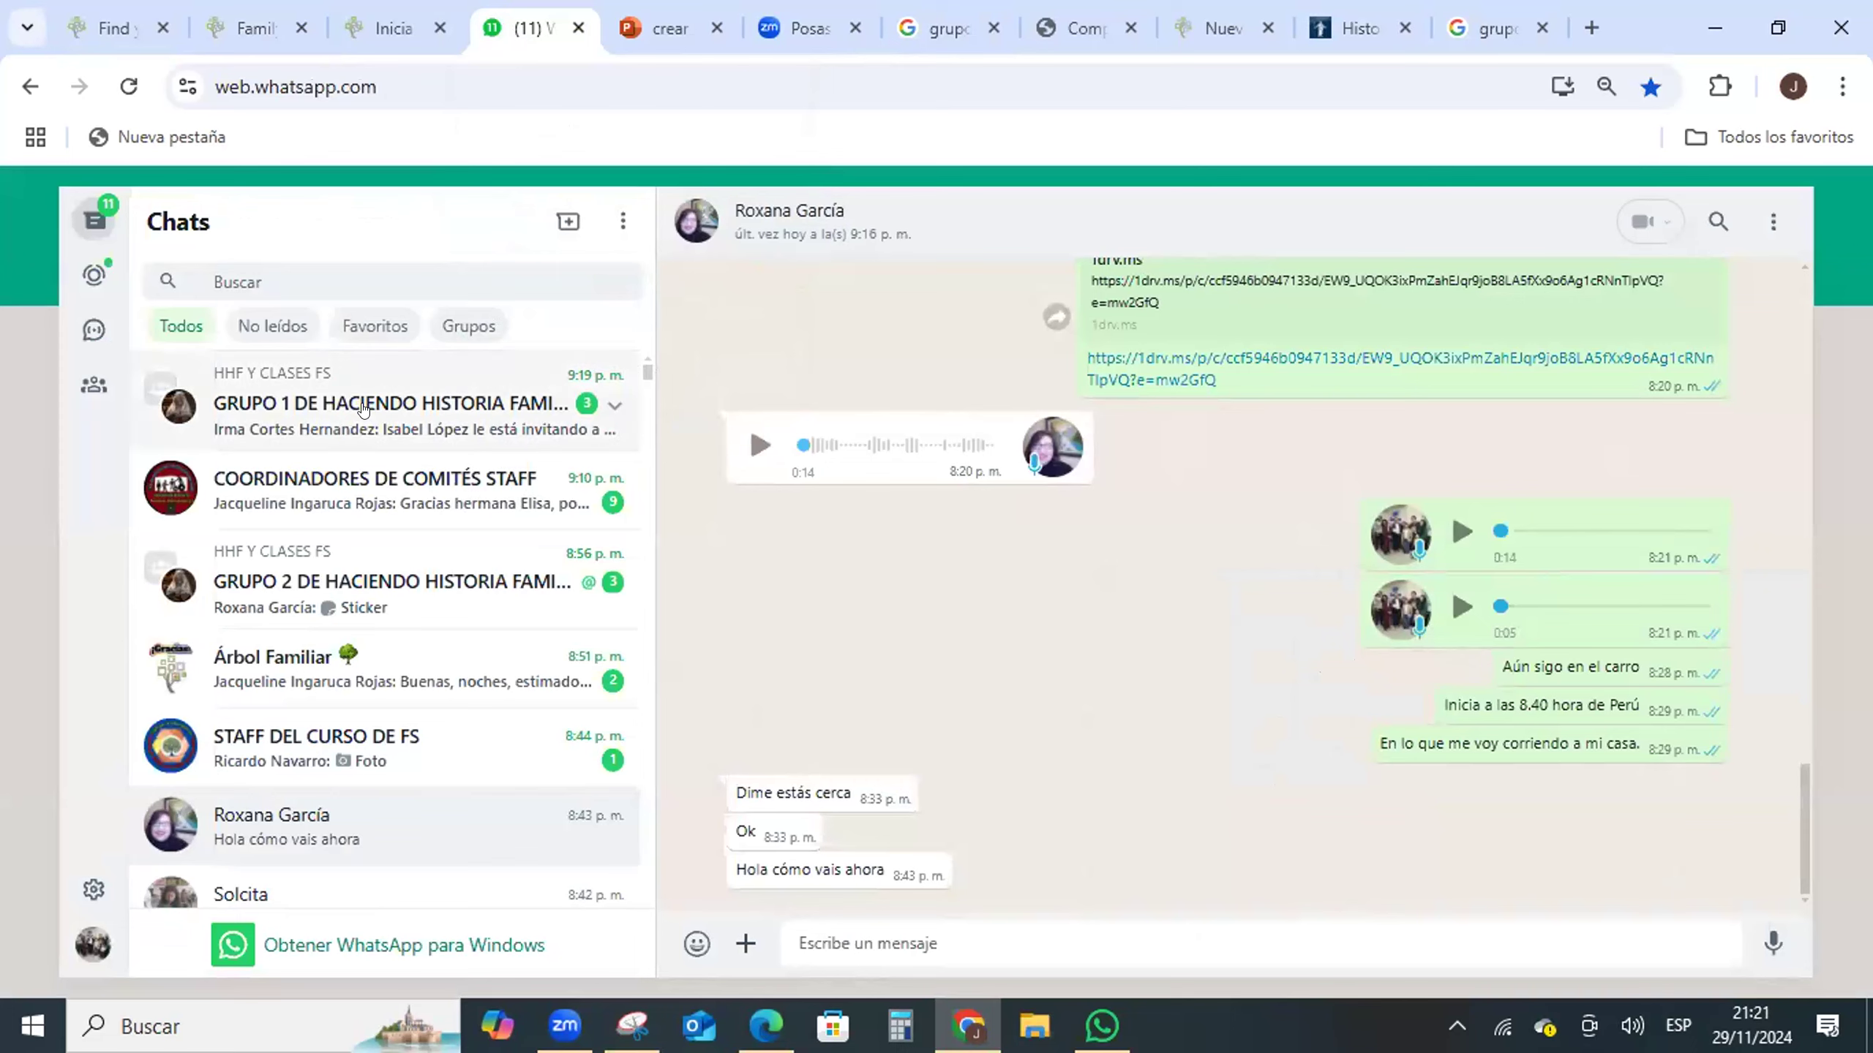
left_click(363, 410)
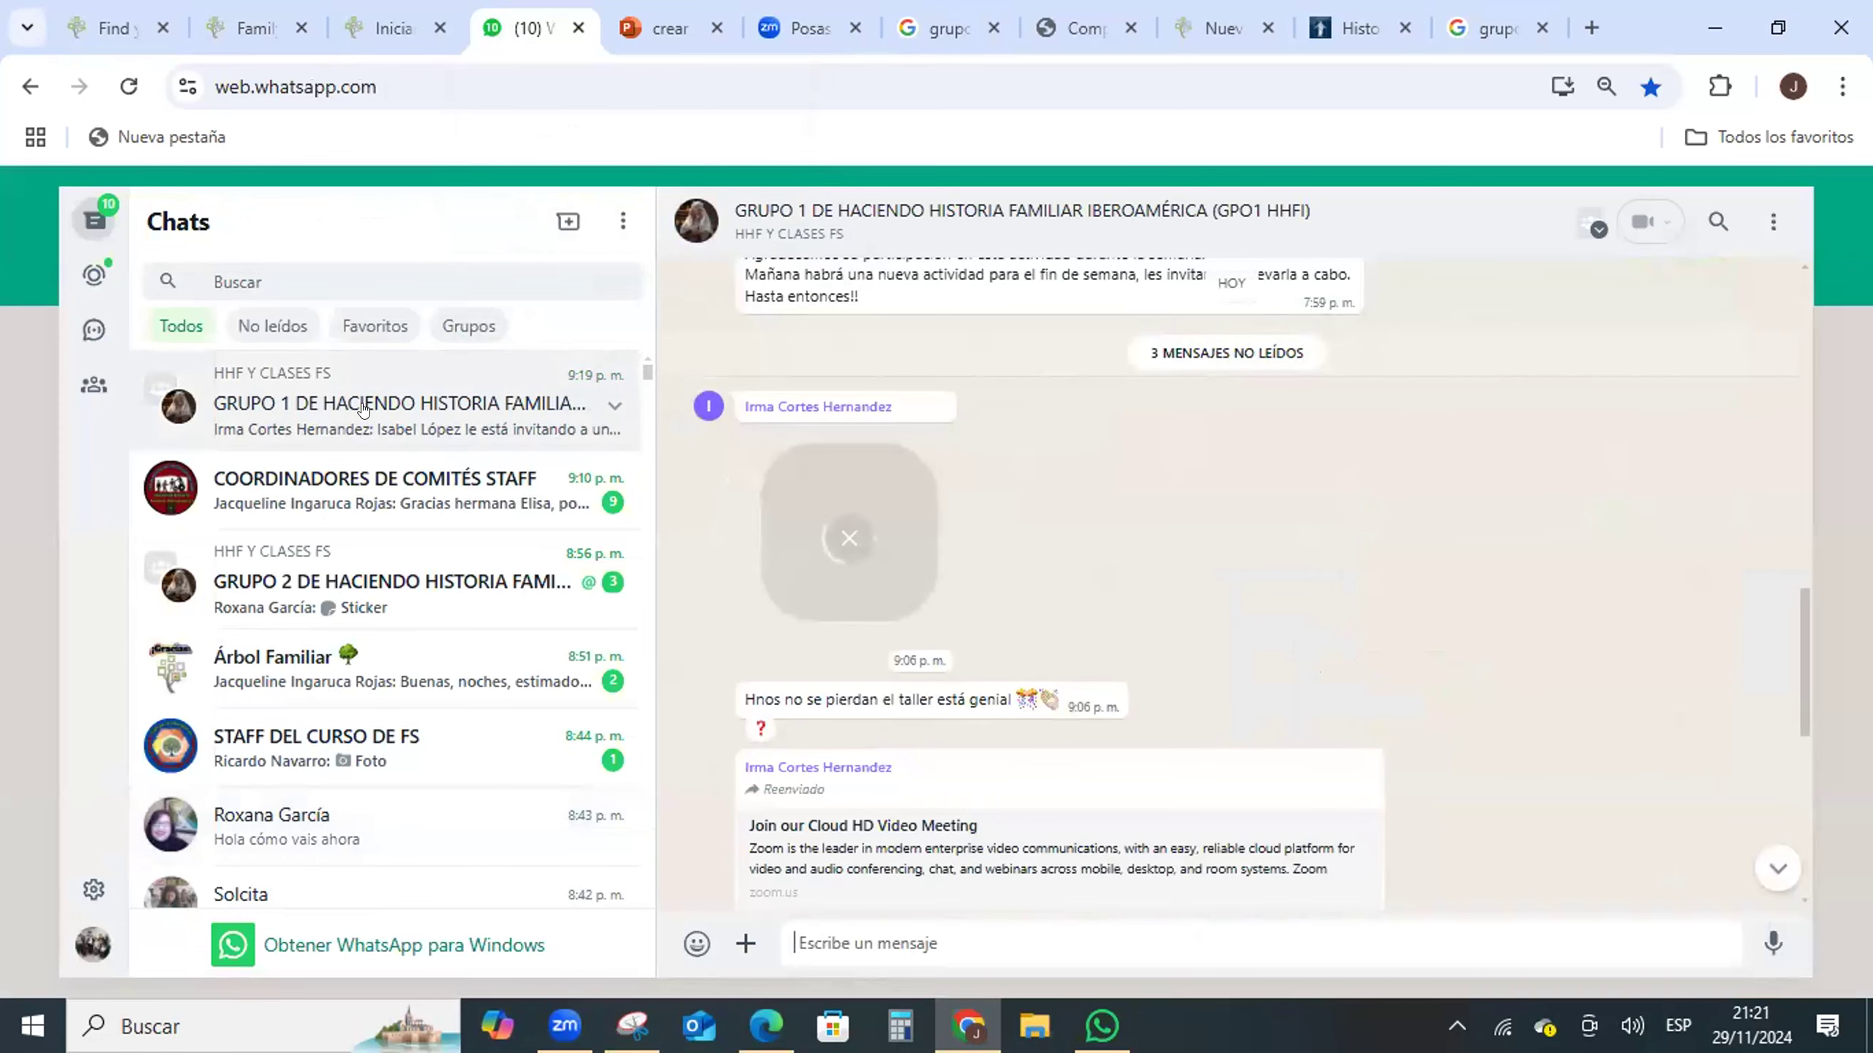
right_click(870, 928)
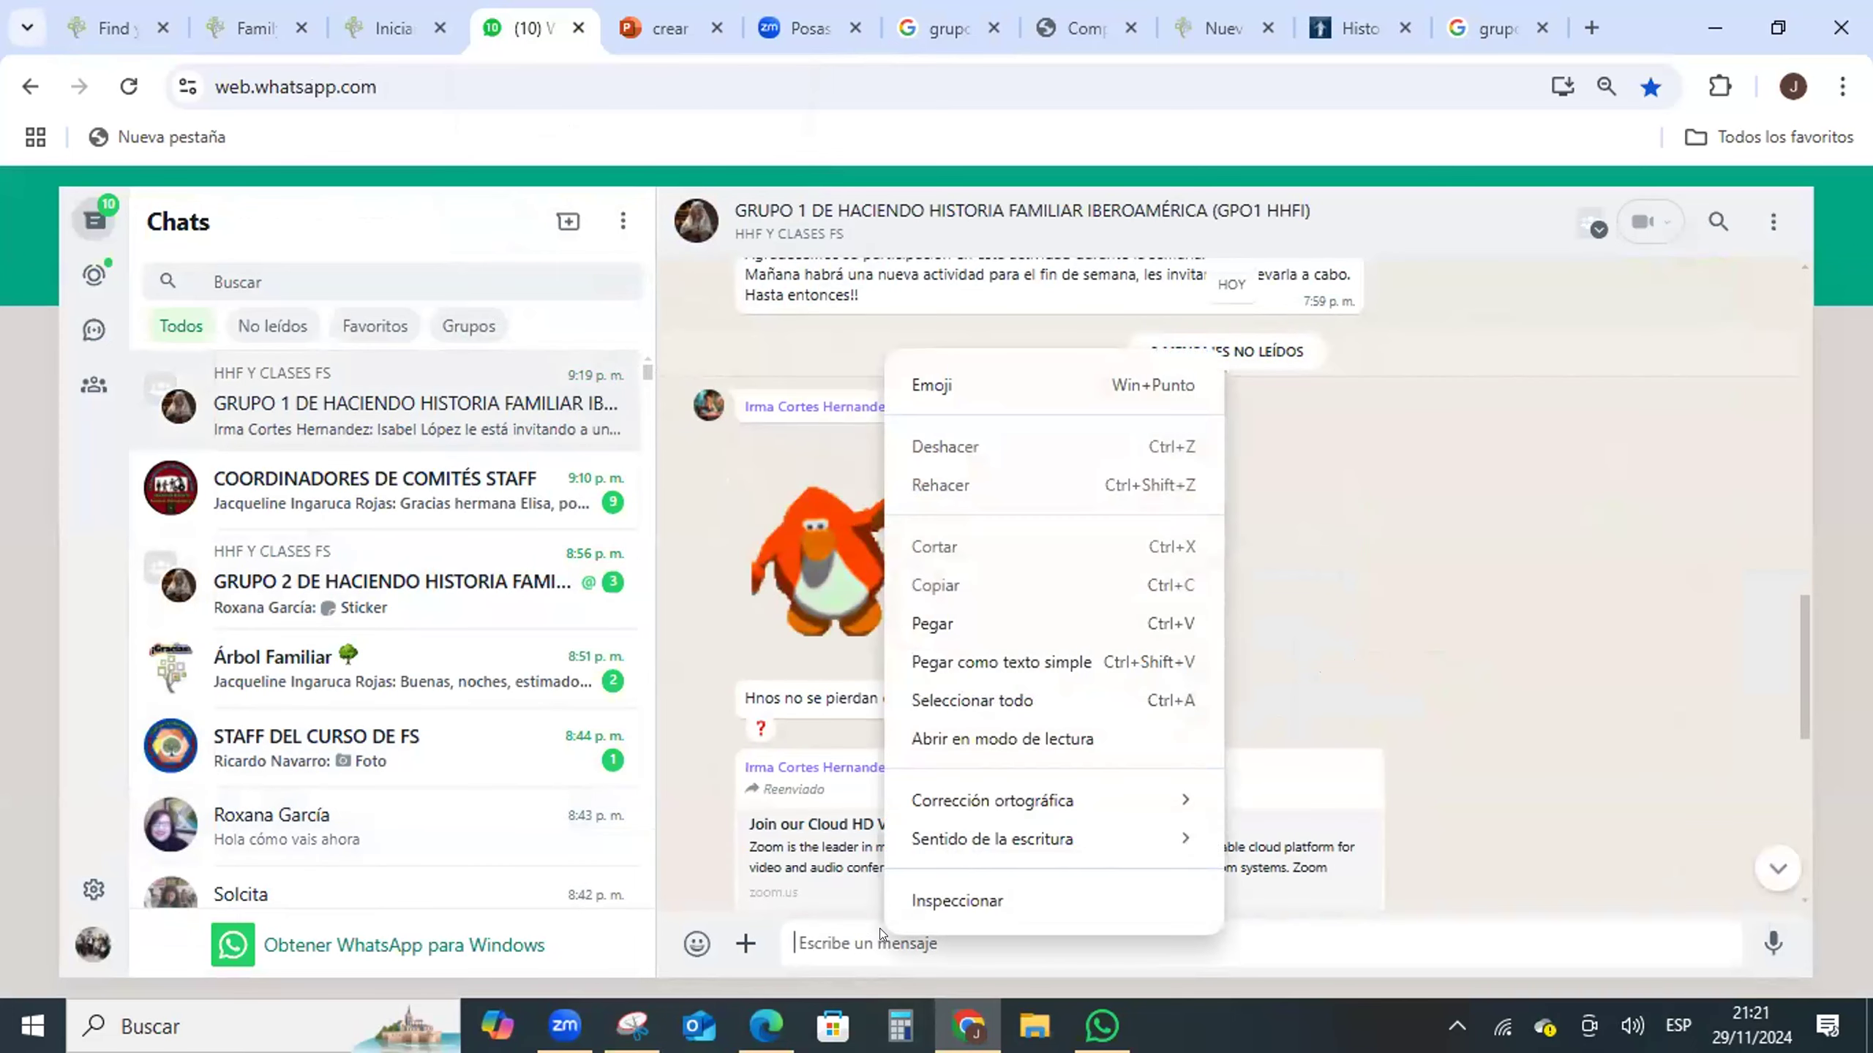
left_click(929, 624)
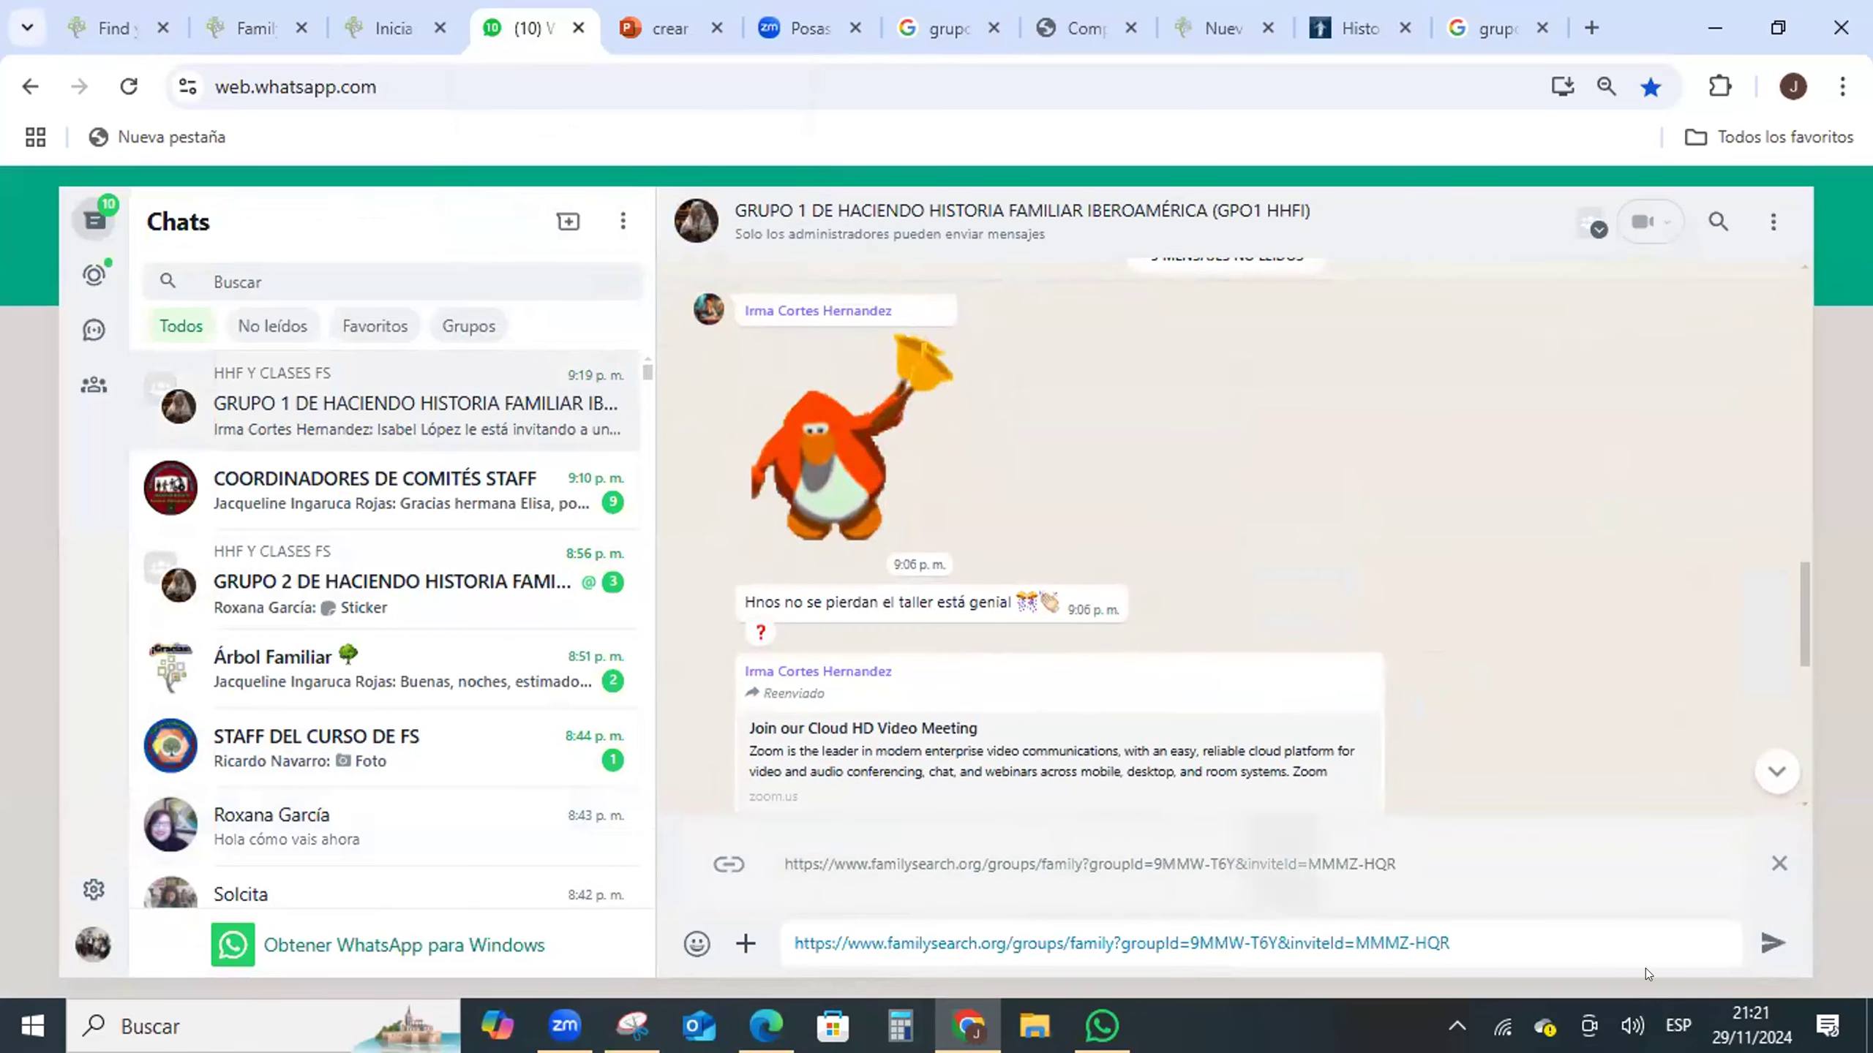
left_click(1762, 939)
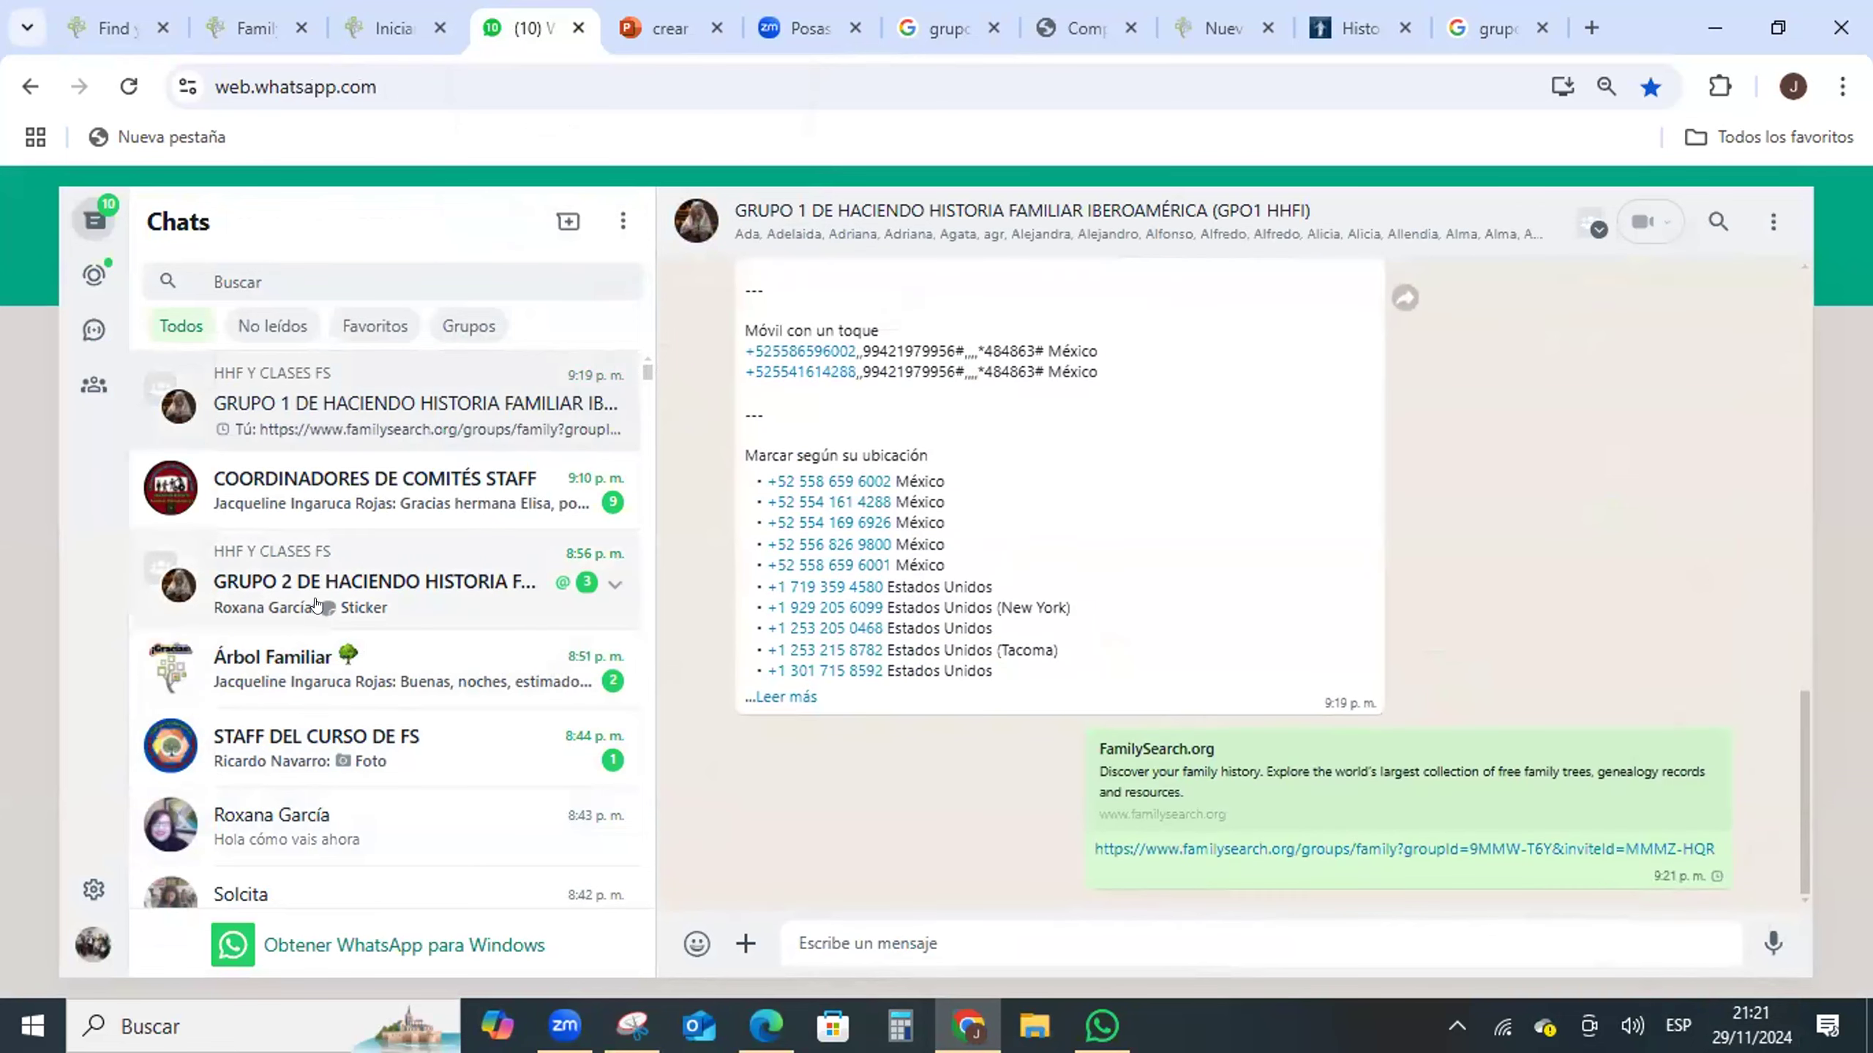
- Send the same invitation link to the GRUPO 2 DE HACIENDO HISTORIA FAMILIAR chat
left_click(336, 584)
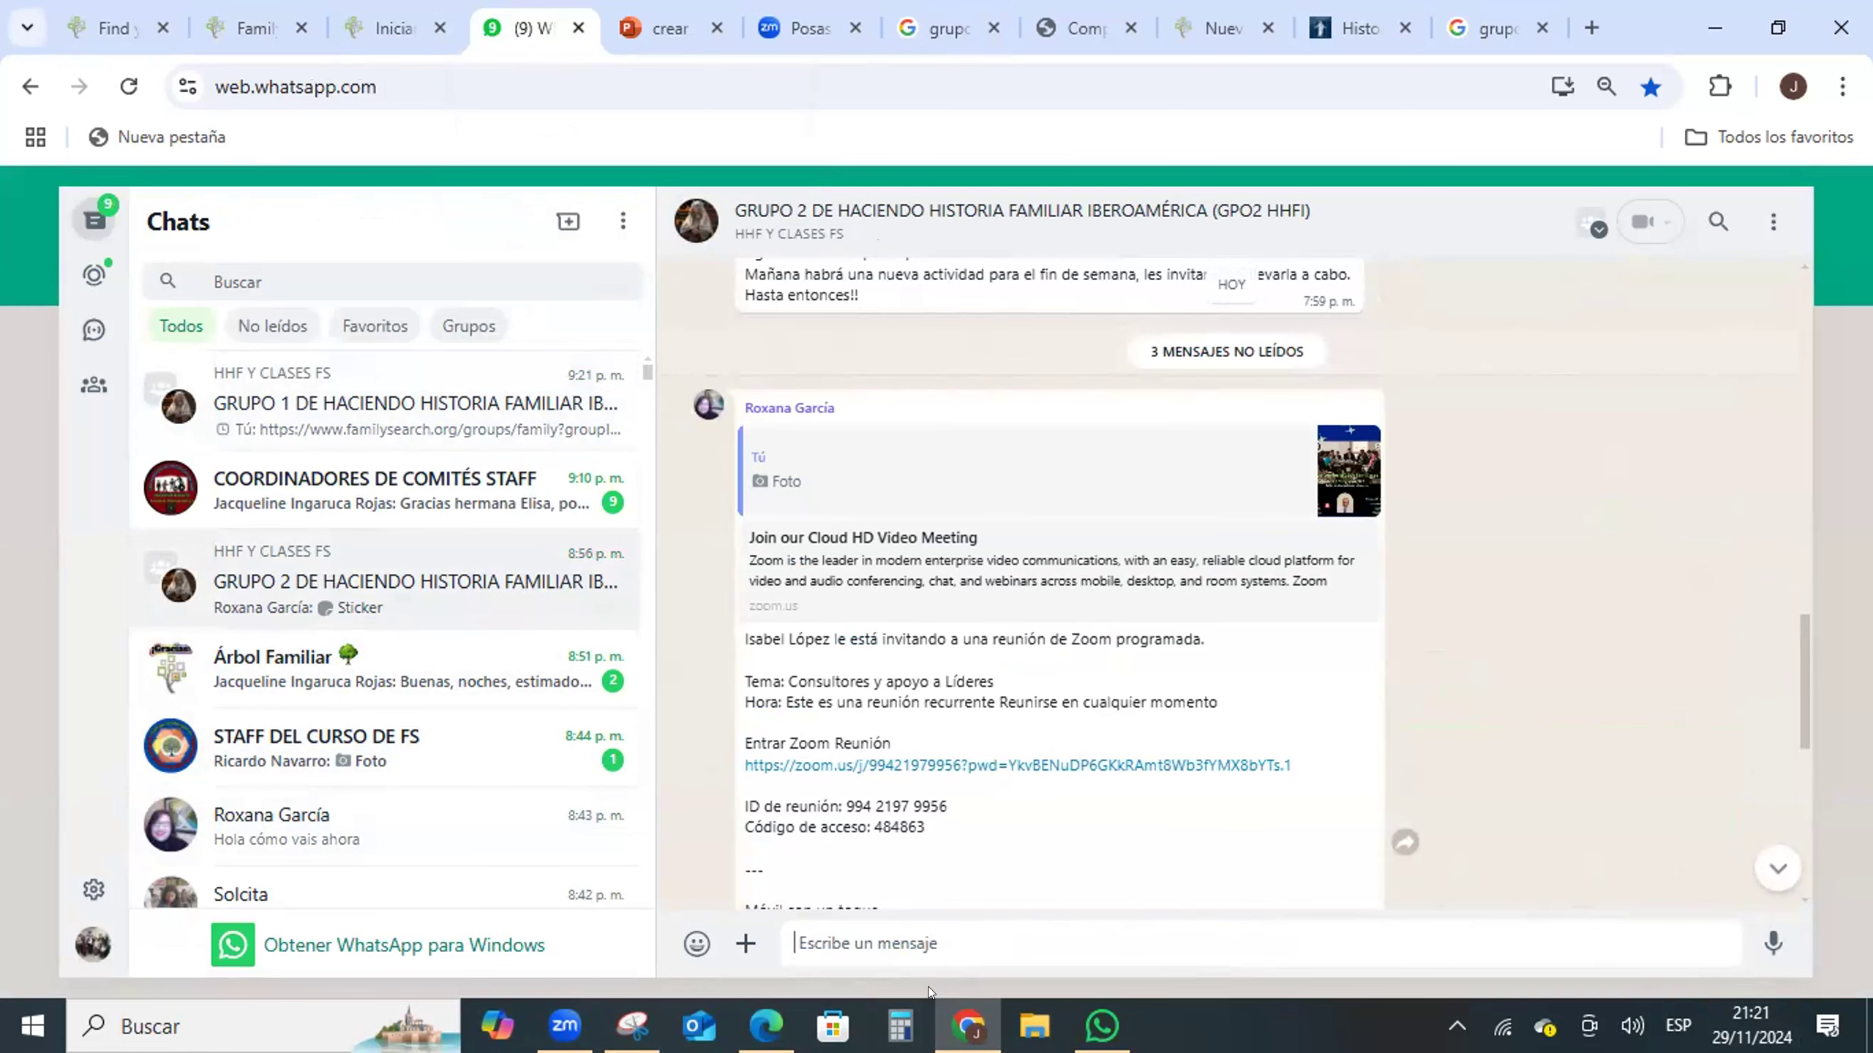
right_click(839, 930)
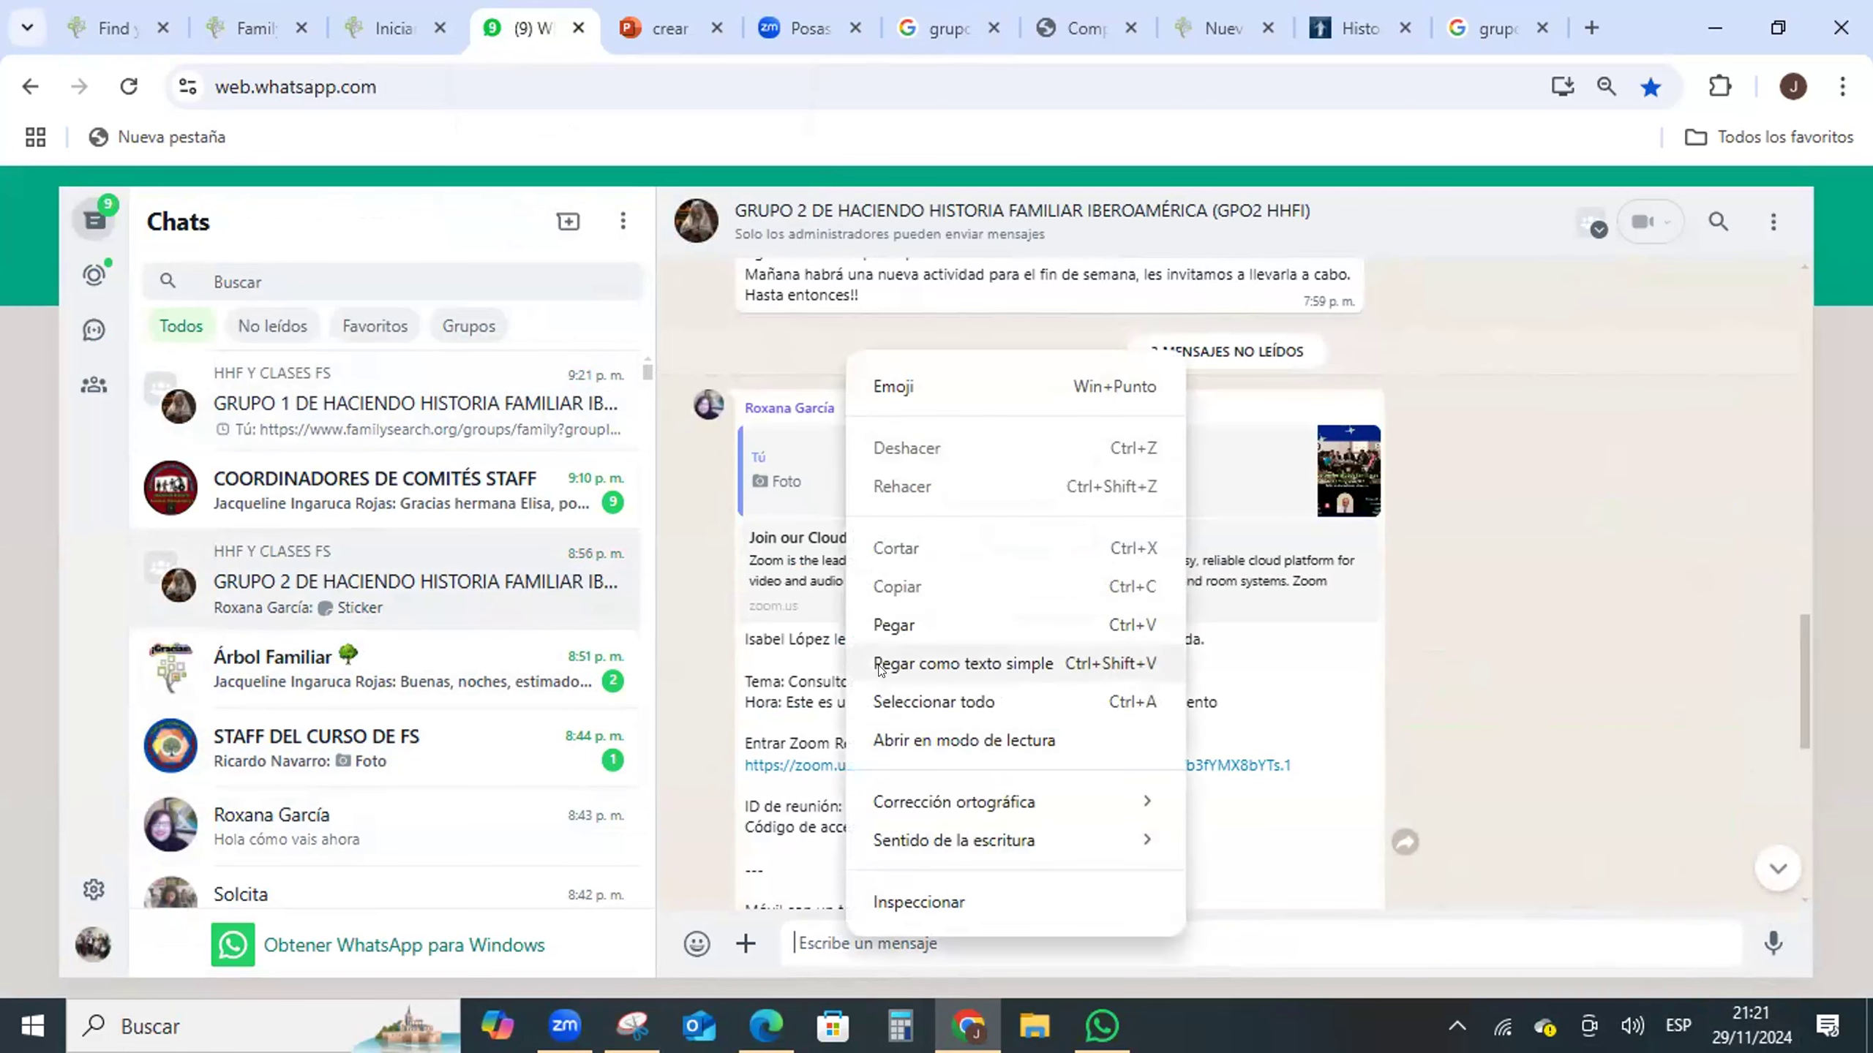
left_click(899, 627)
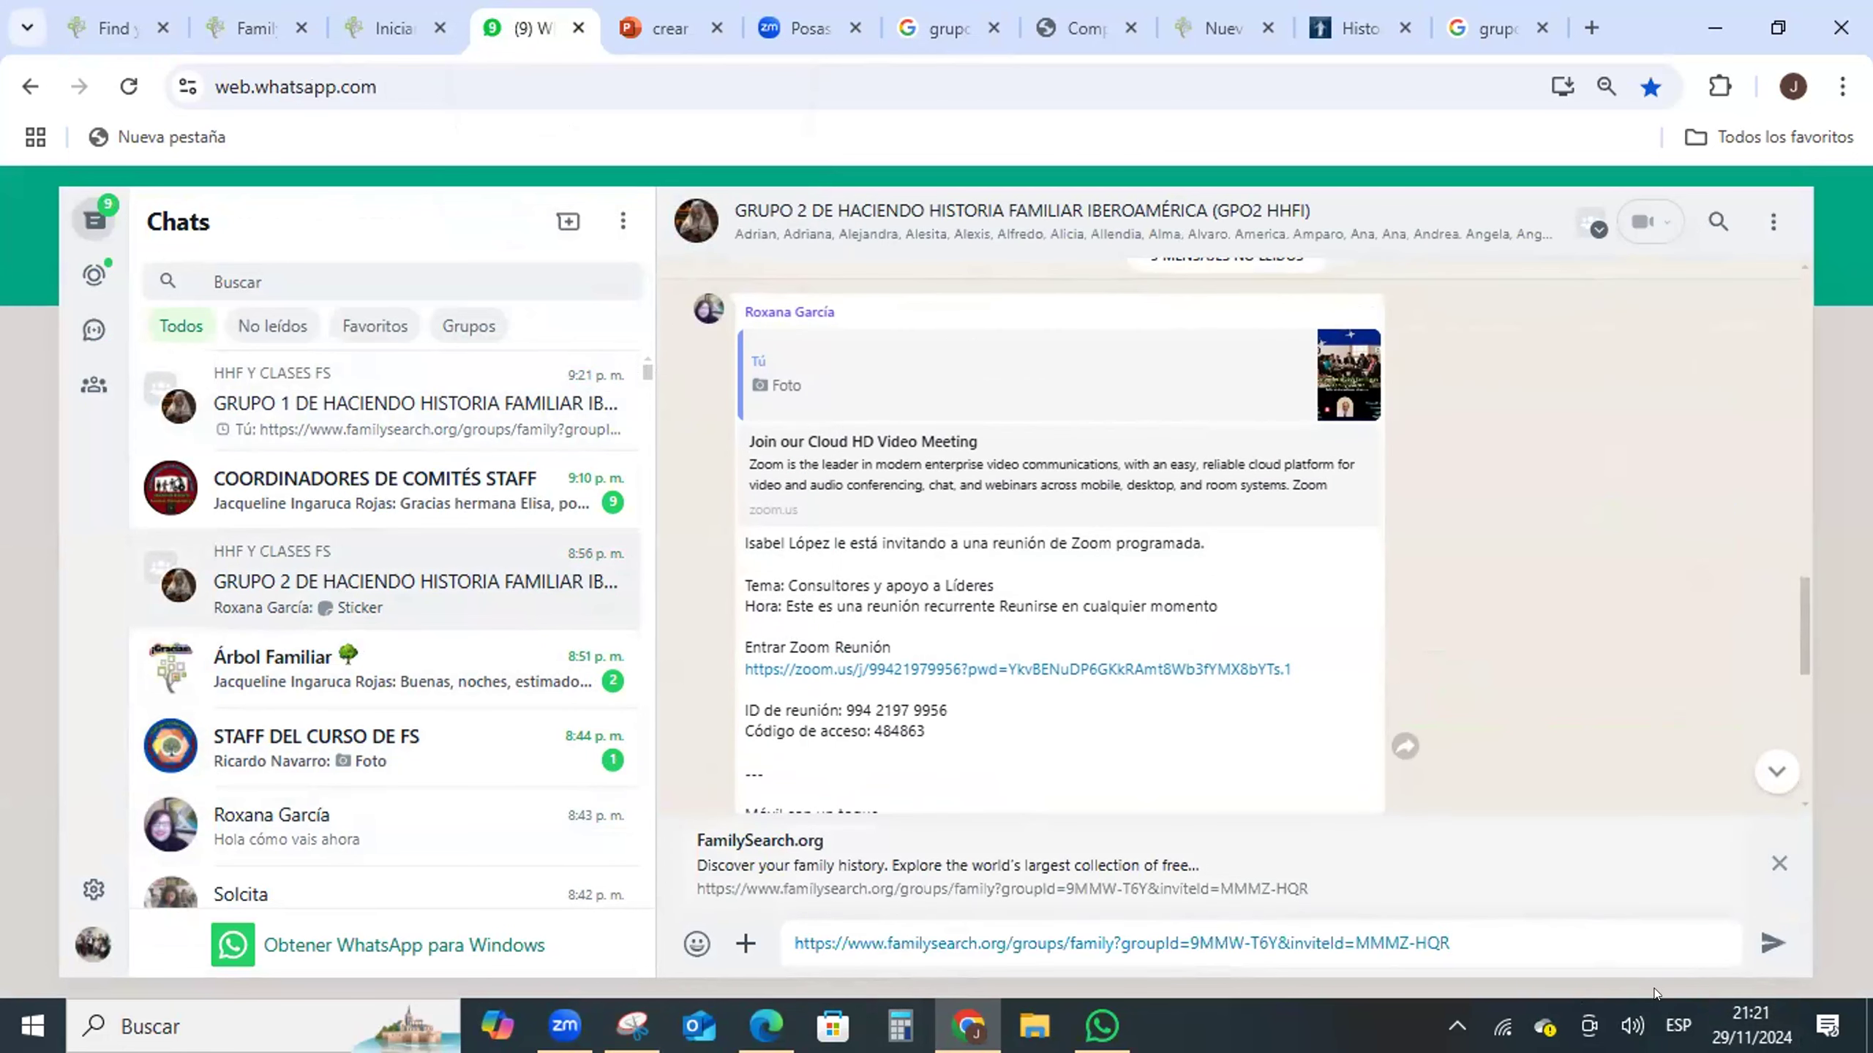
left_click(1764, 949)
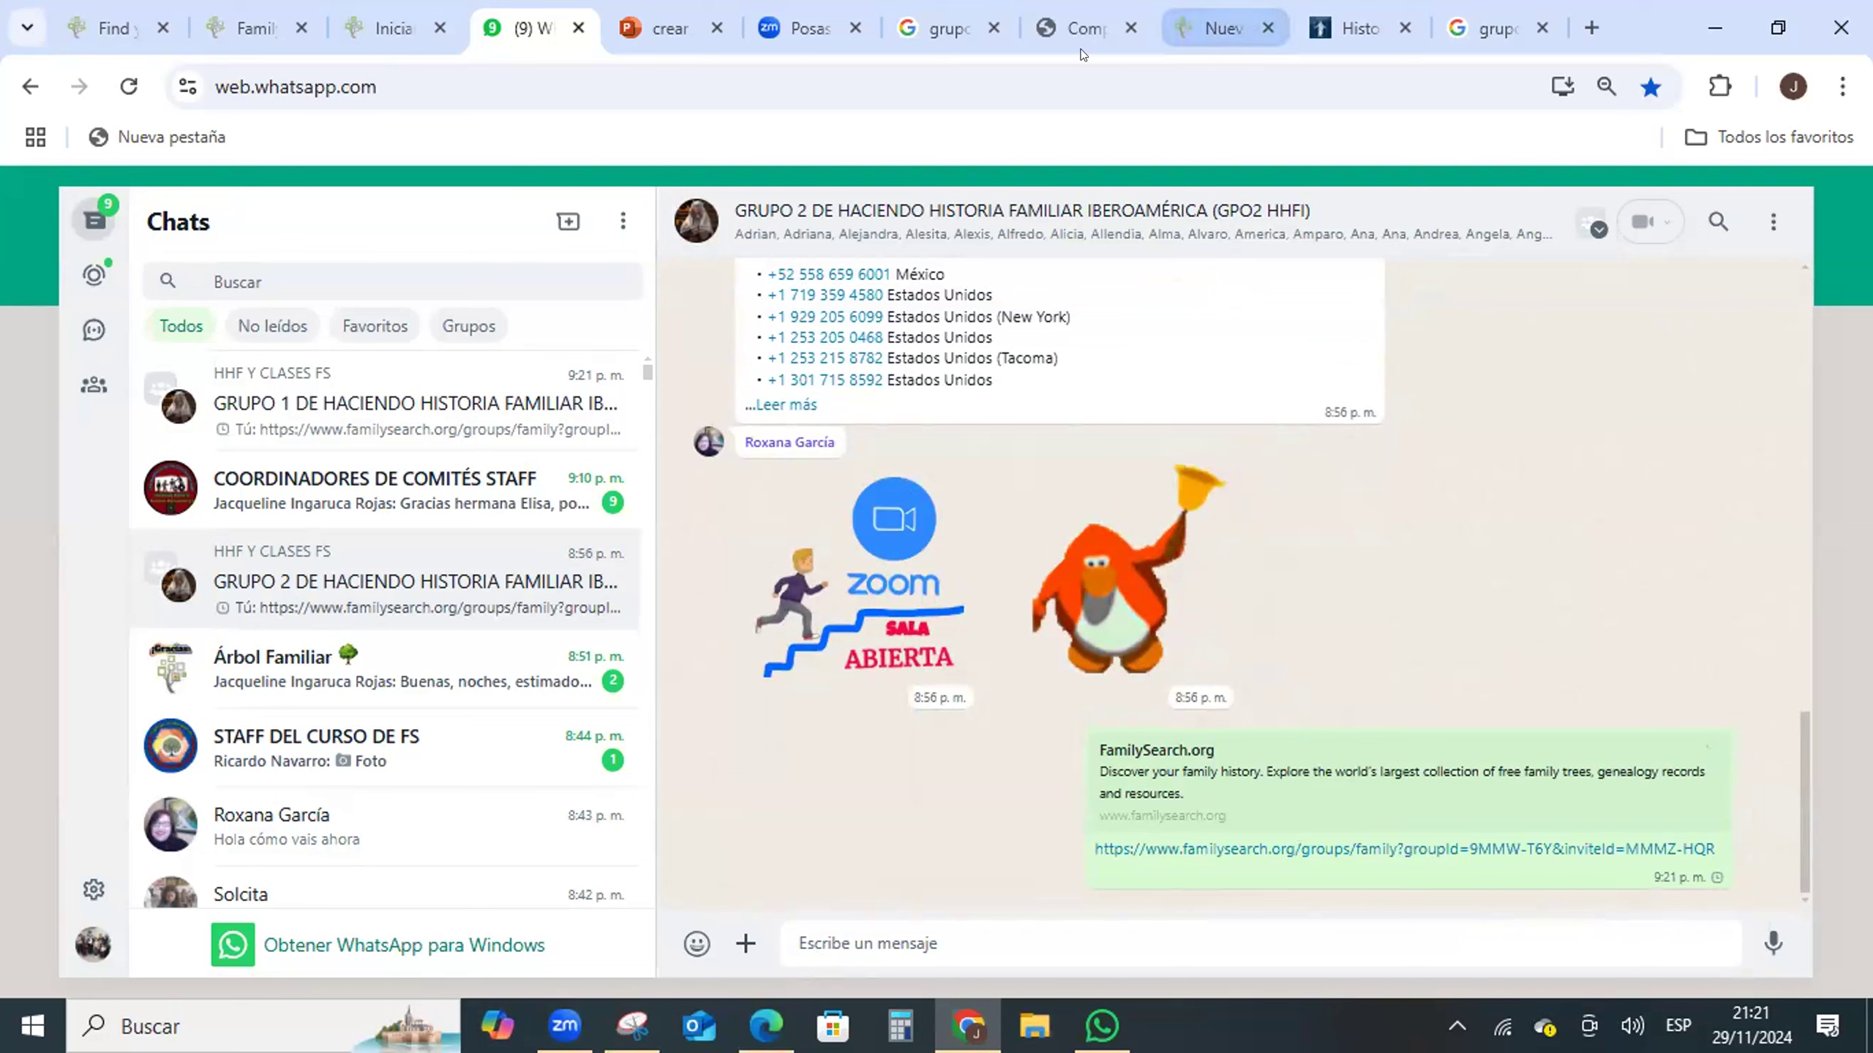
- Return to the FamilySearch group page, review its members and invitations, and reload it to check for join requests
left_click(244, 17)
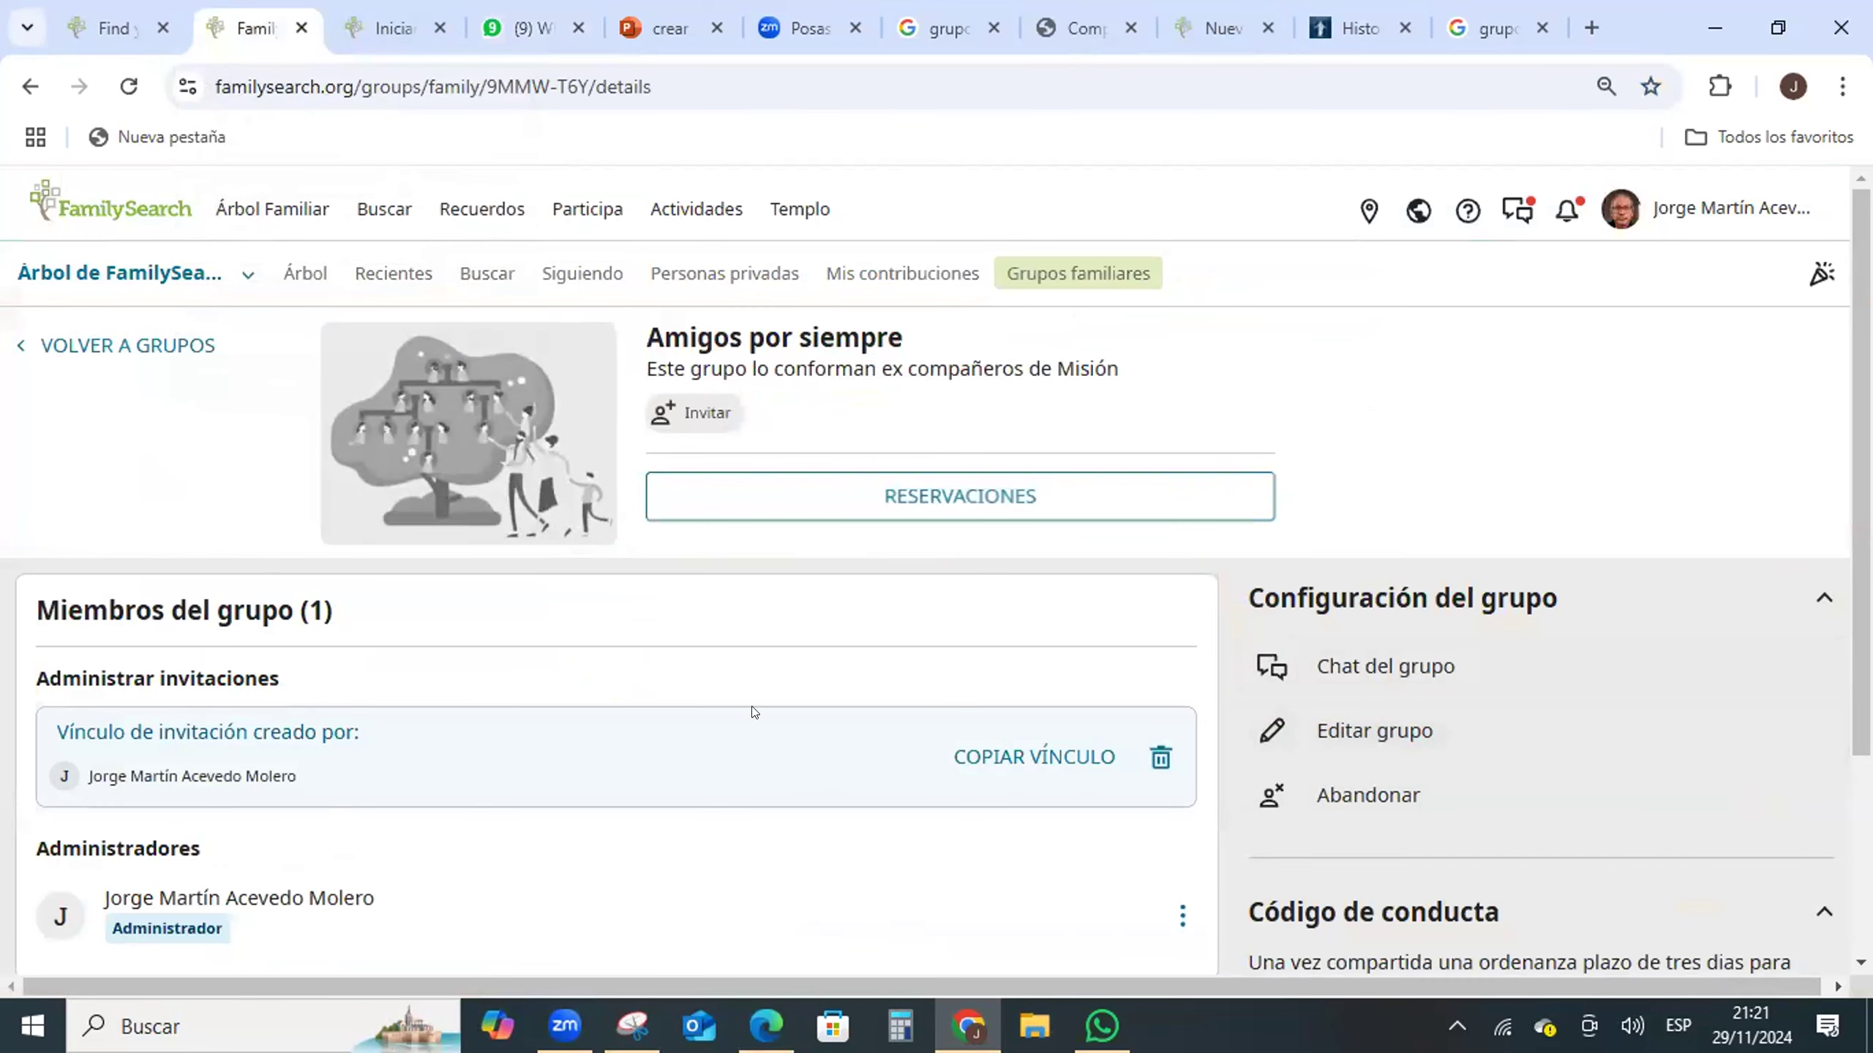
scroll(754, 712, "down", 2)
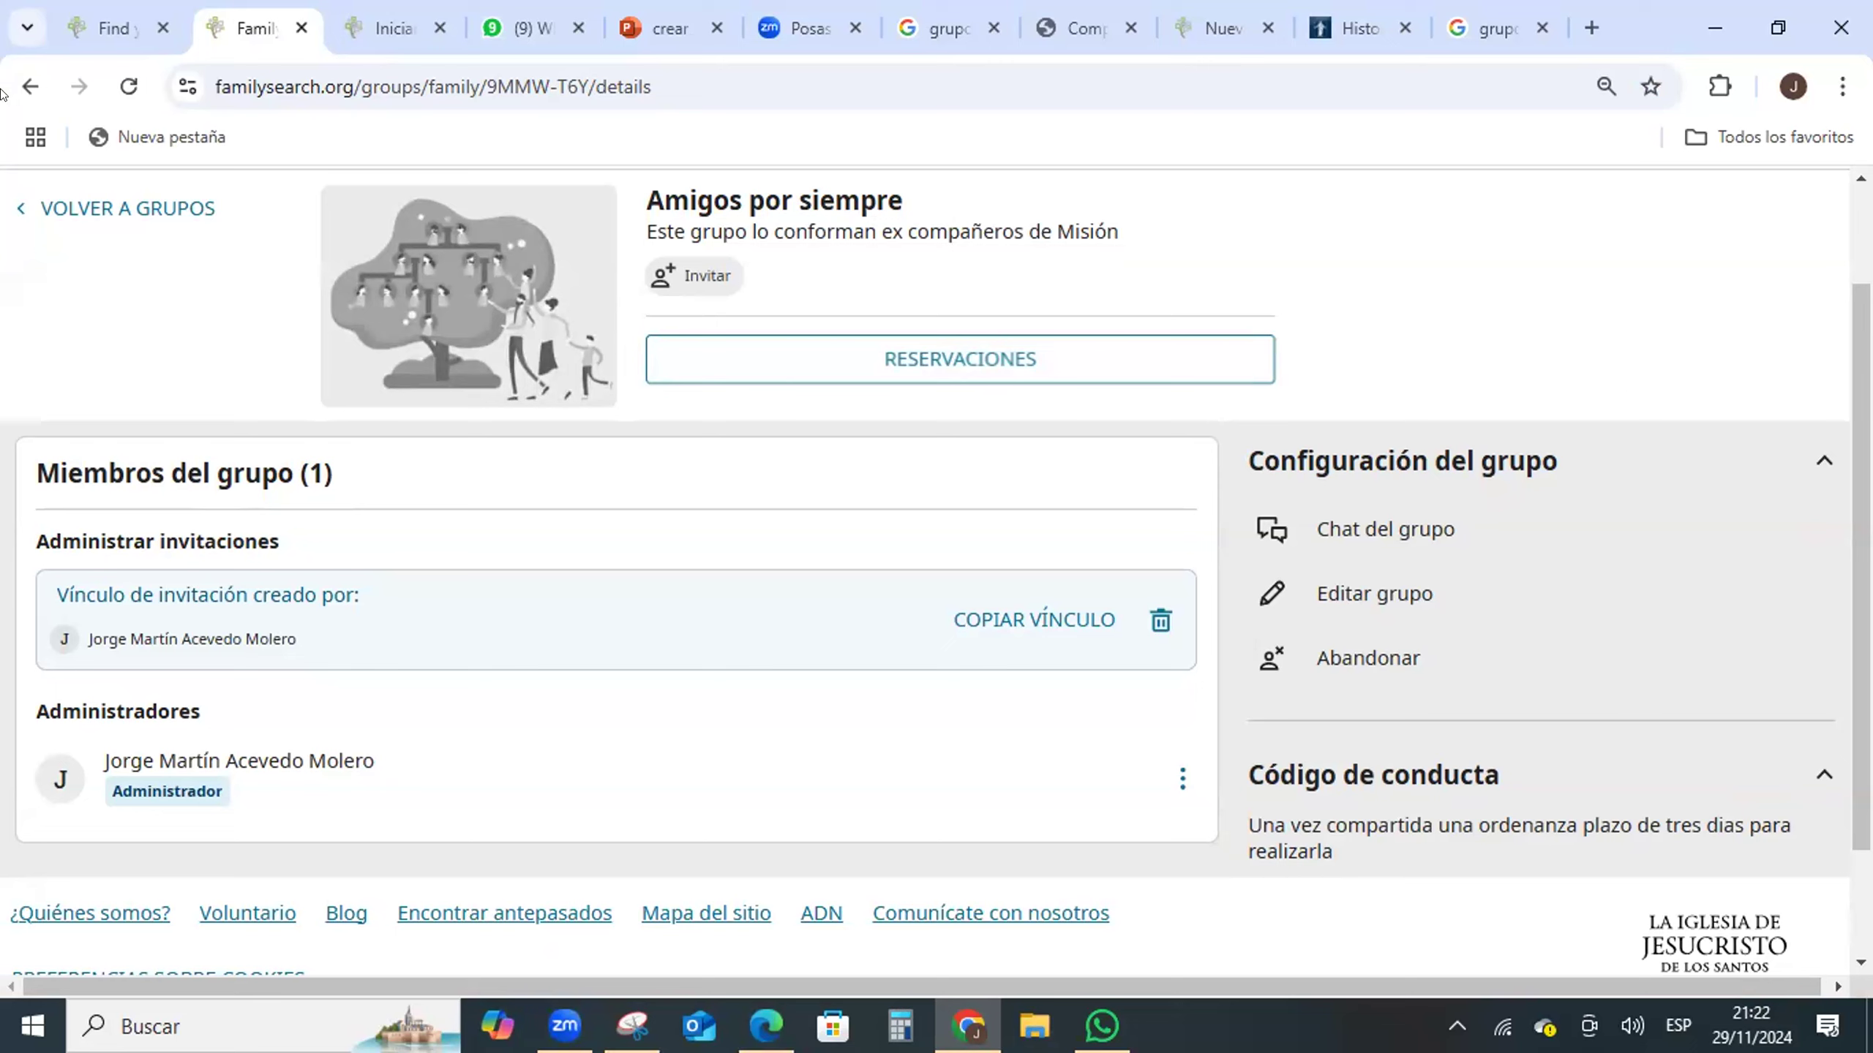
left_click(121, 90)
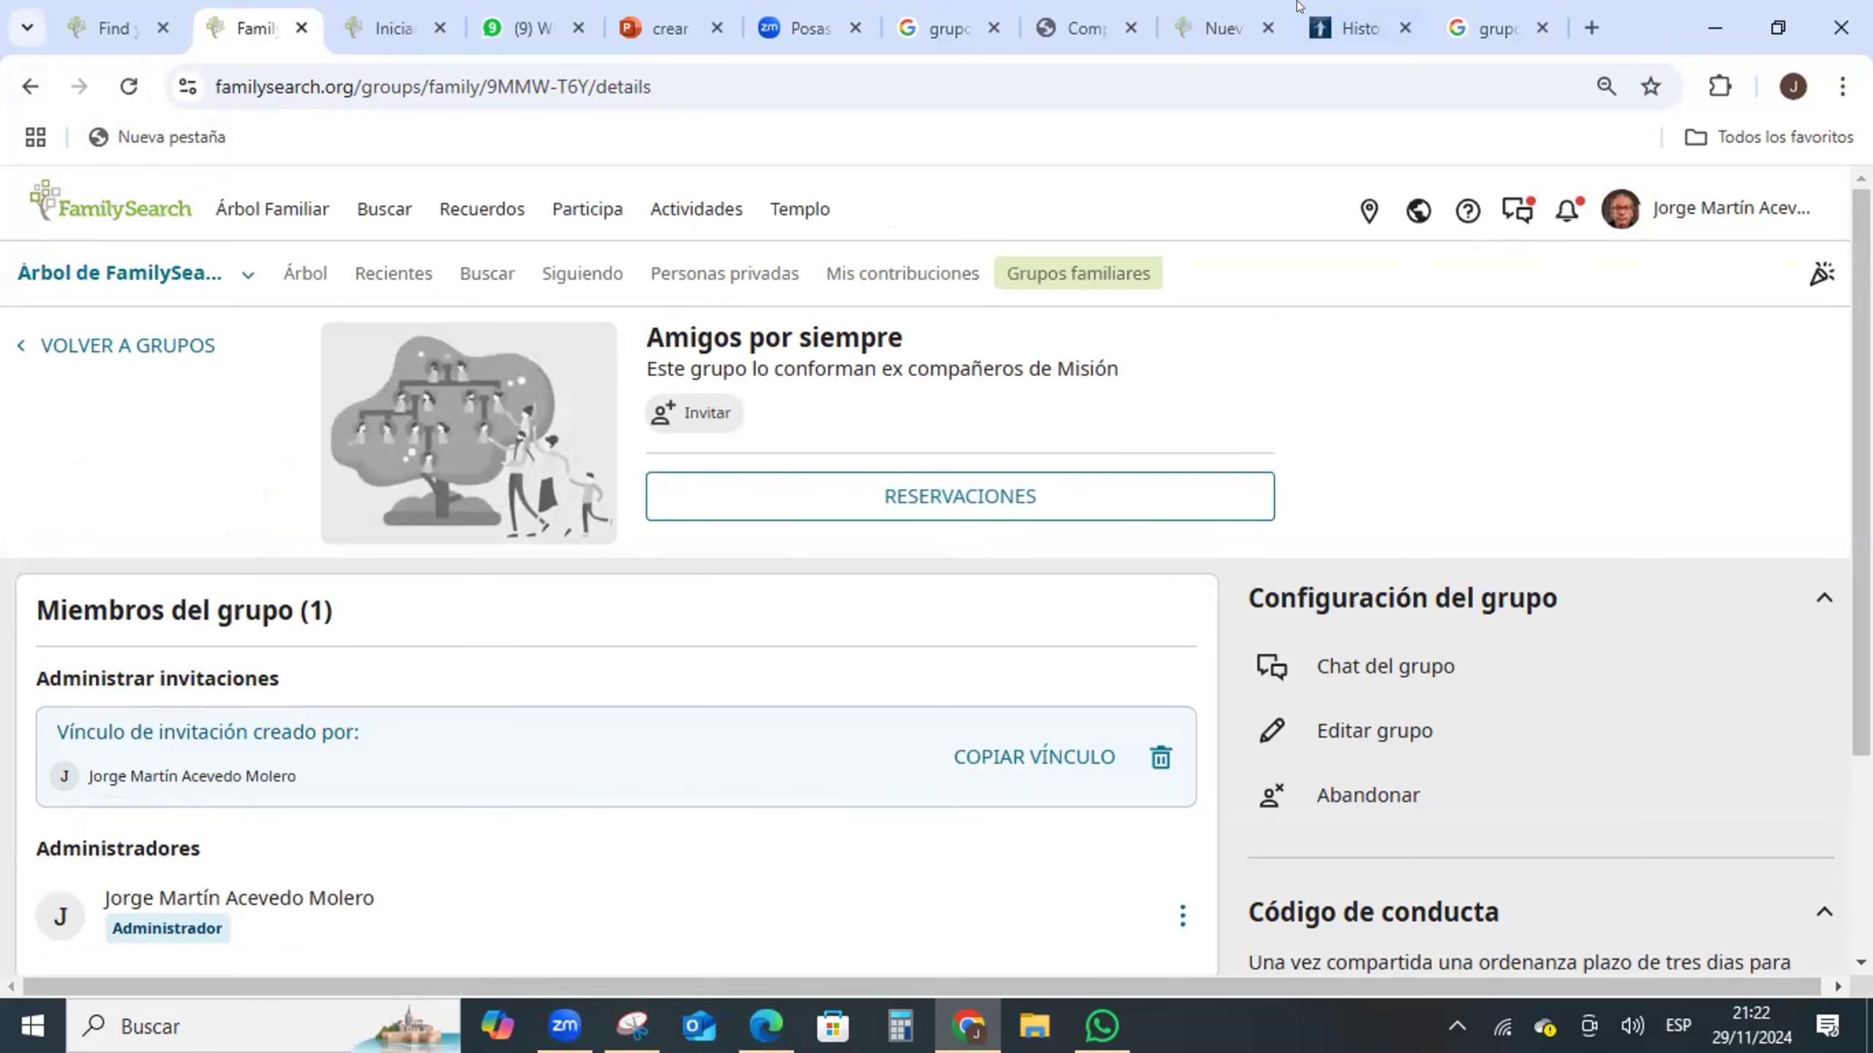
- Switch to WhatsApp Web and open the invitation link sent to the GRUPO 2 chat to check where it leads
key("ctrl+4")
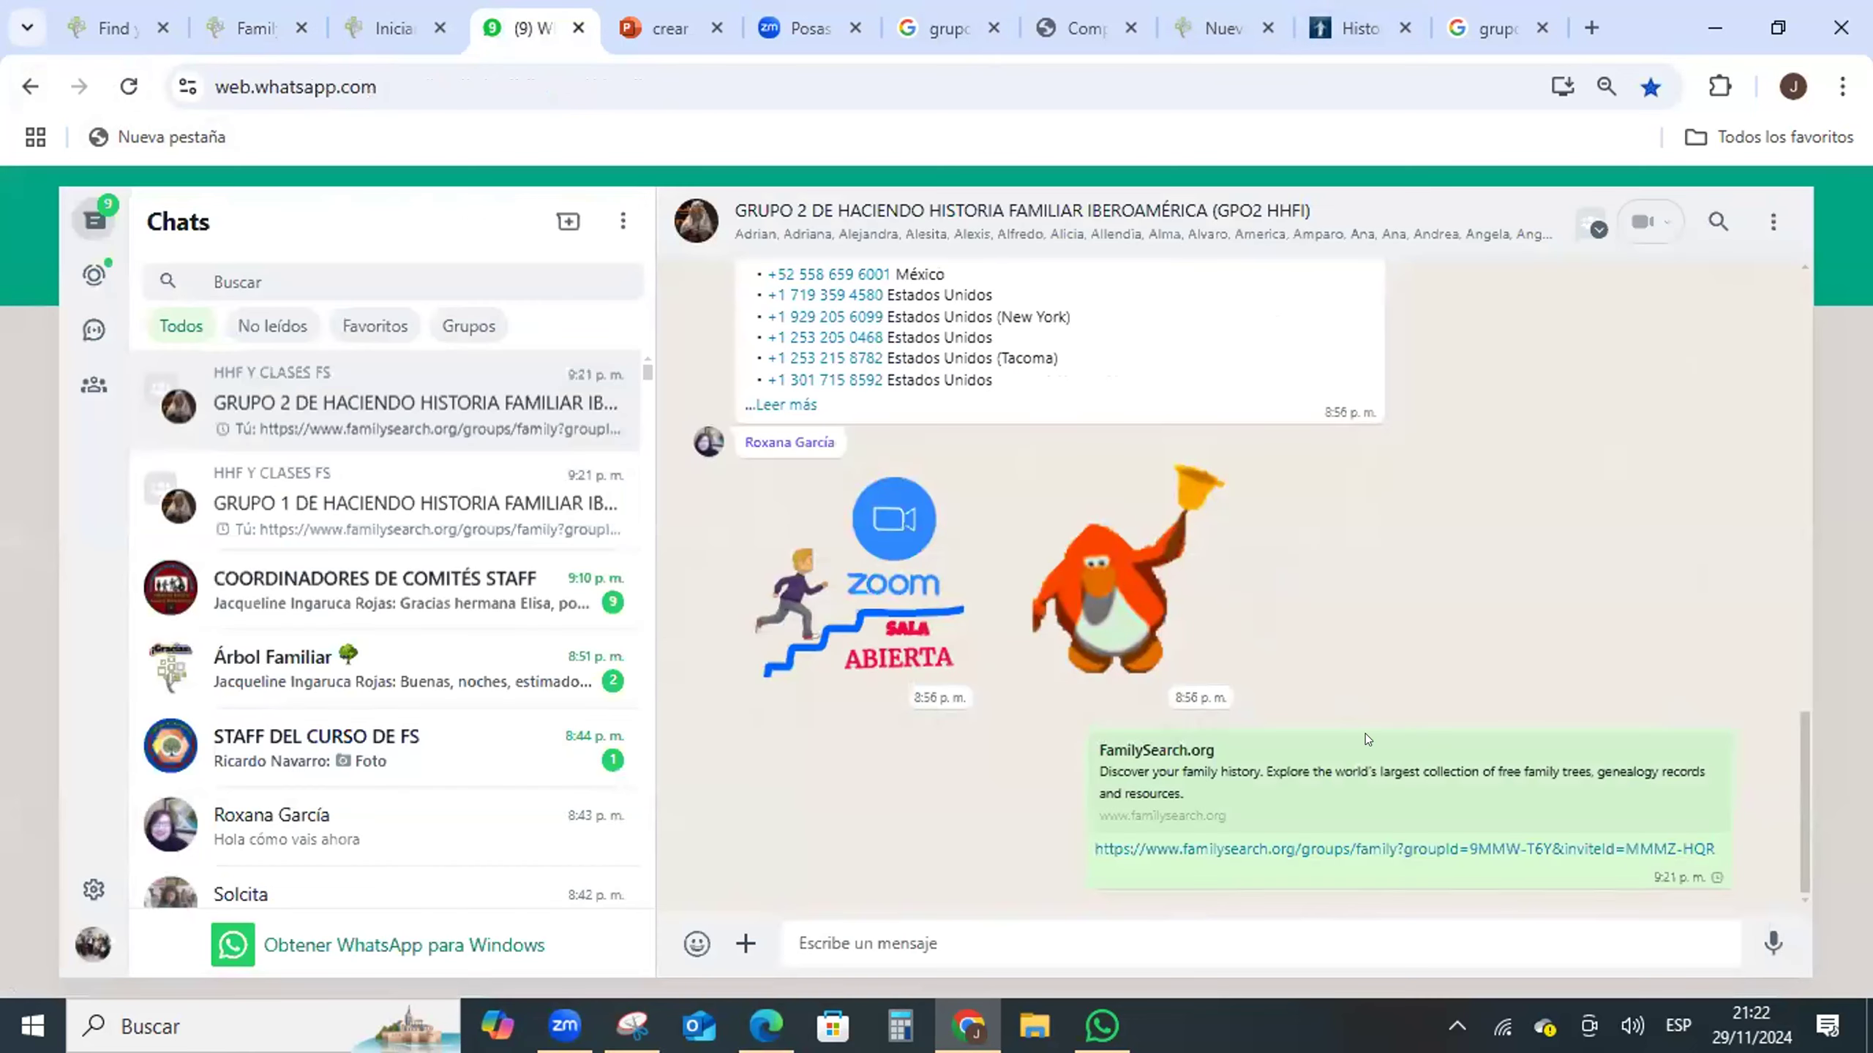
left_click(1308, 849)
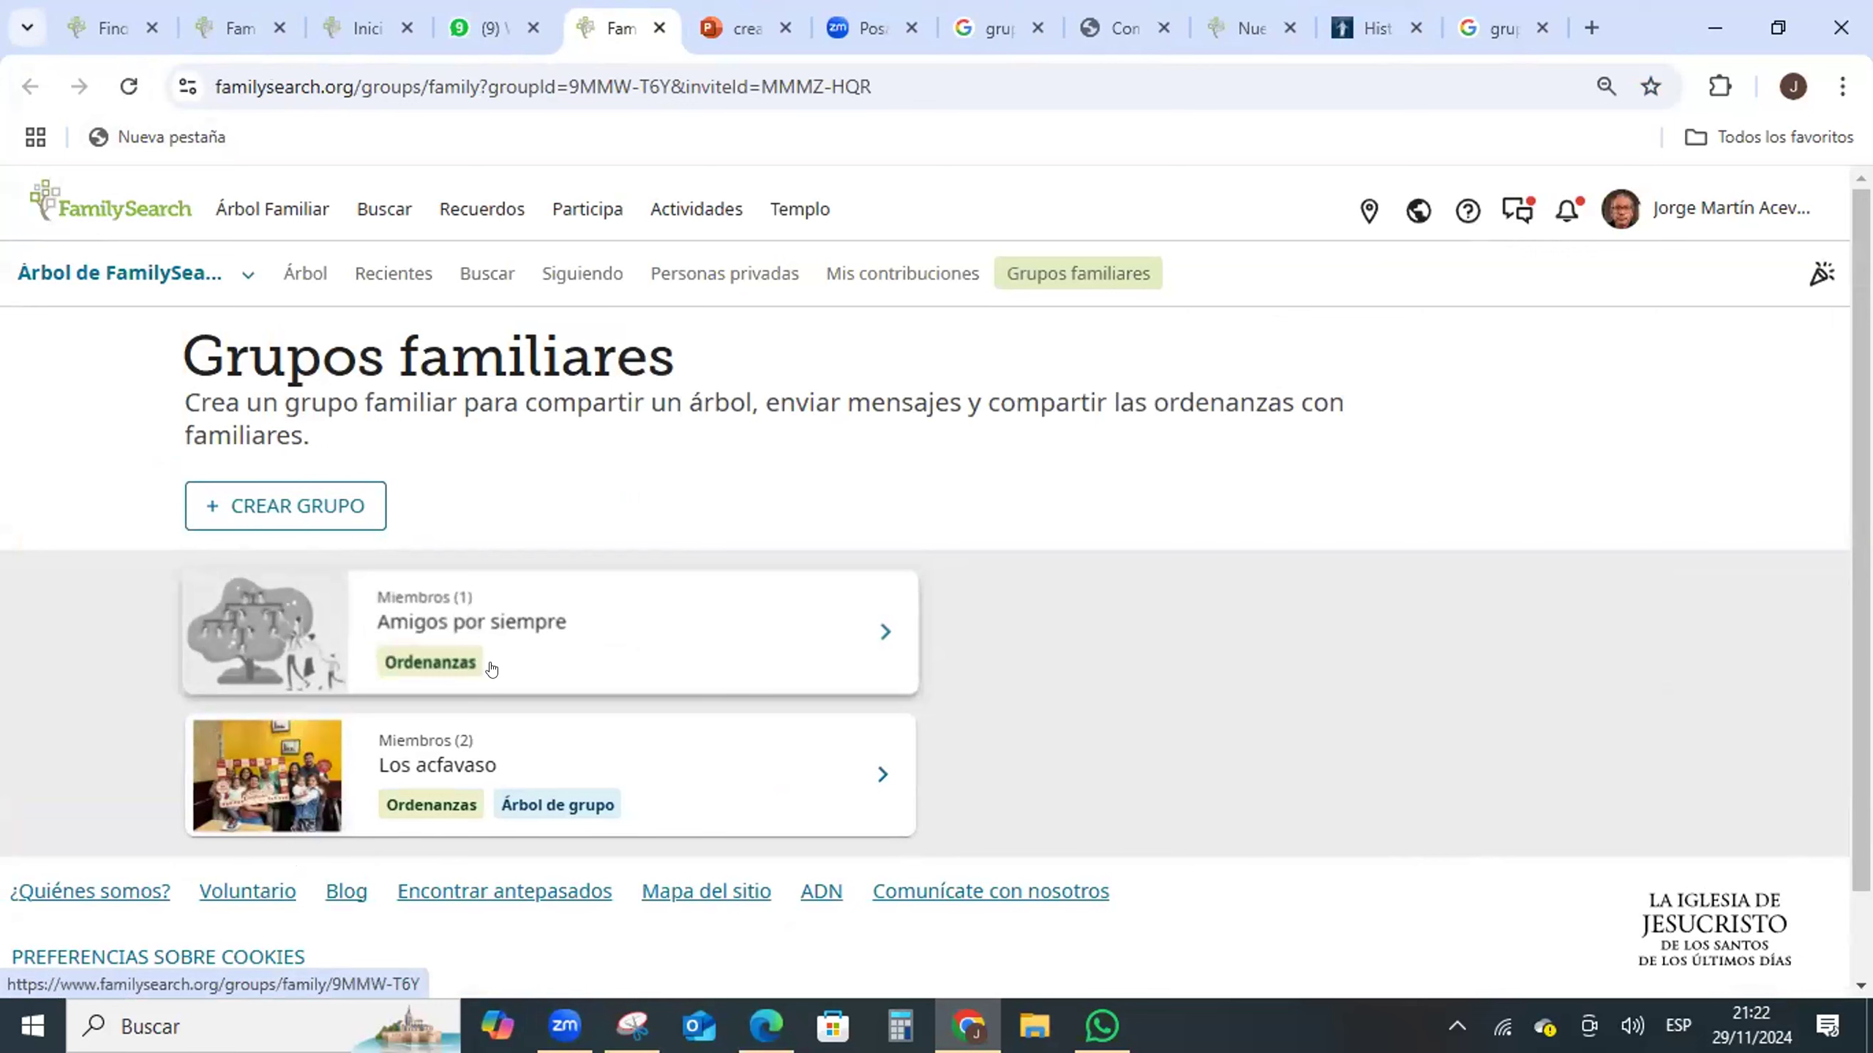
left_click(883, 628)
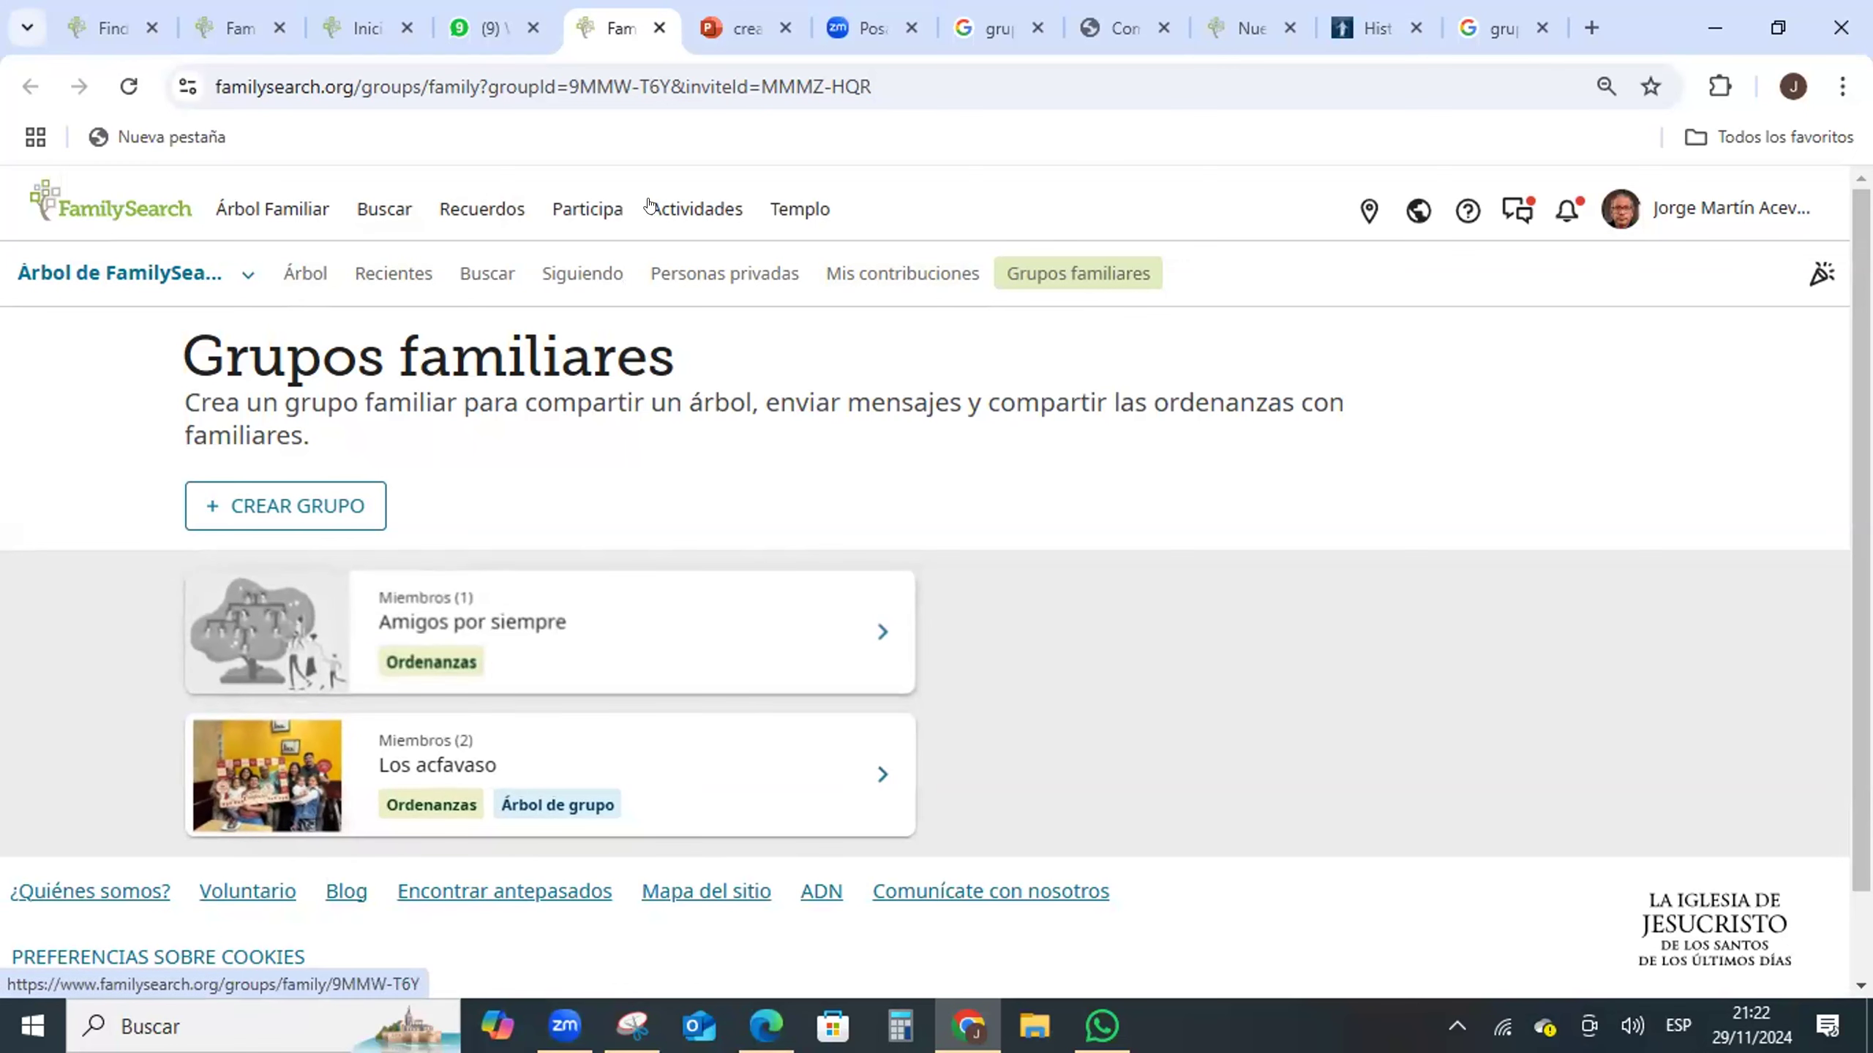
- Return to the Amigos por siempre details page, reload it, approve the pending join request and review the member list
left_click(224, 27)
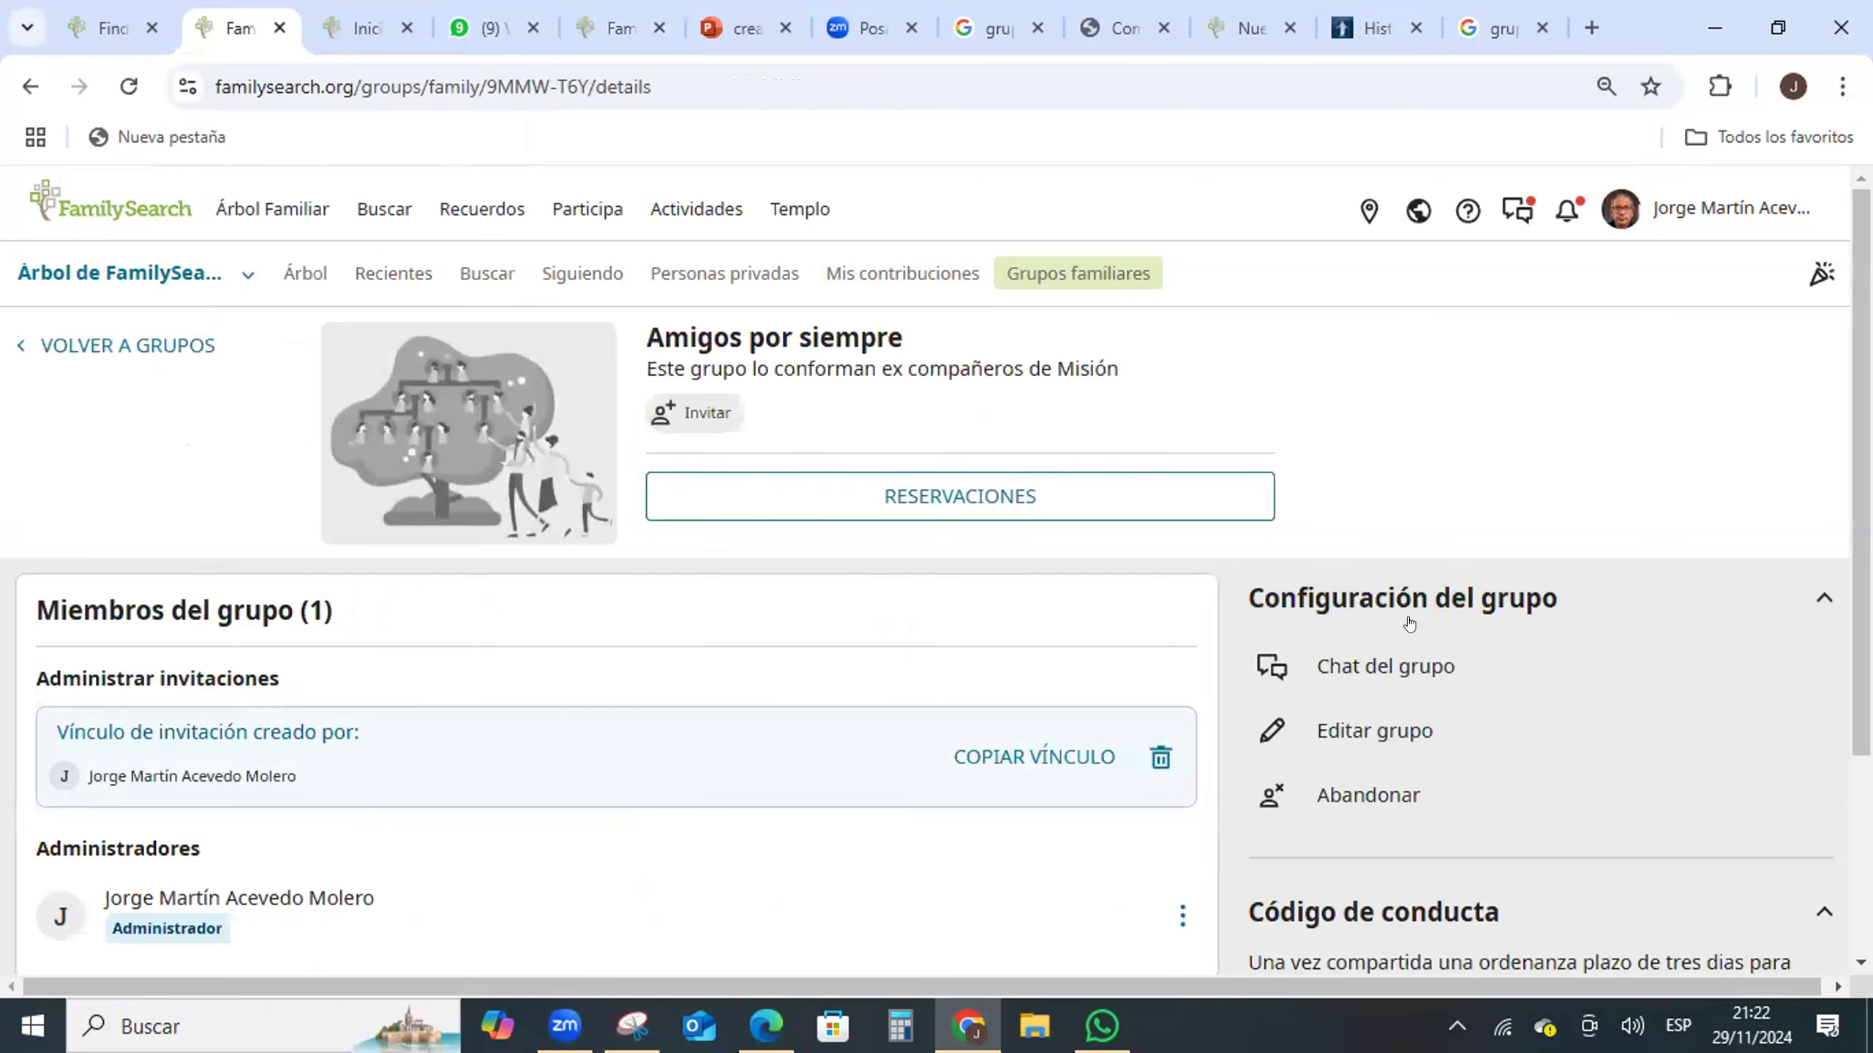
left_click(128, 86)
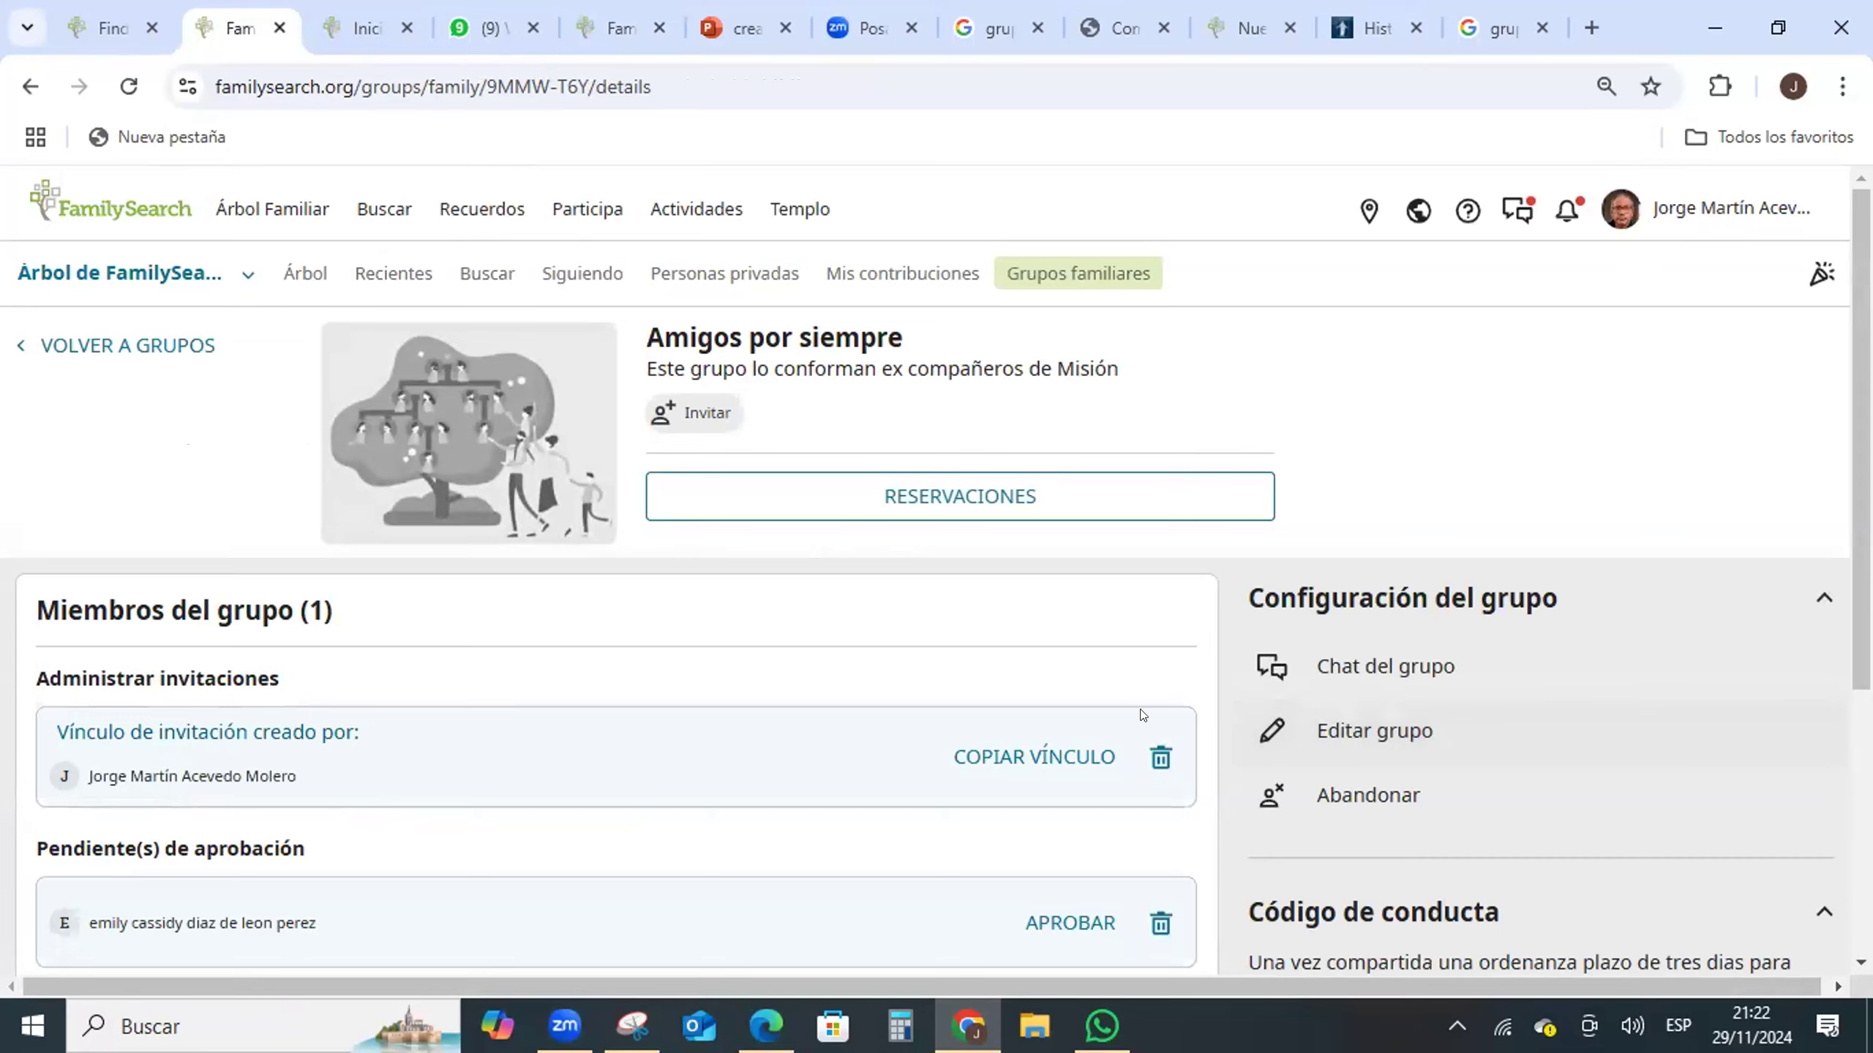
scroll(1144, 715, "down", 3)
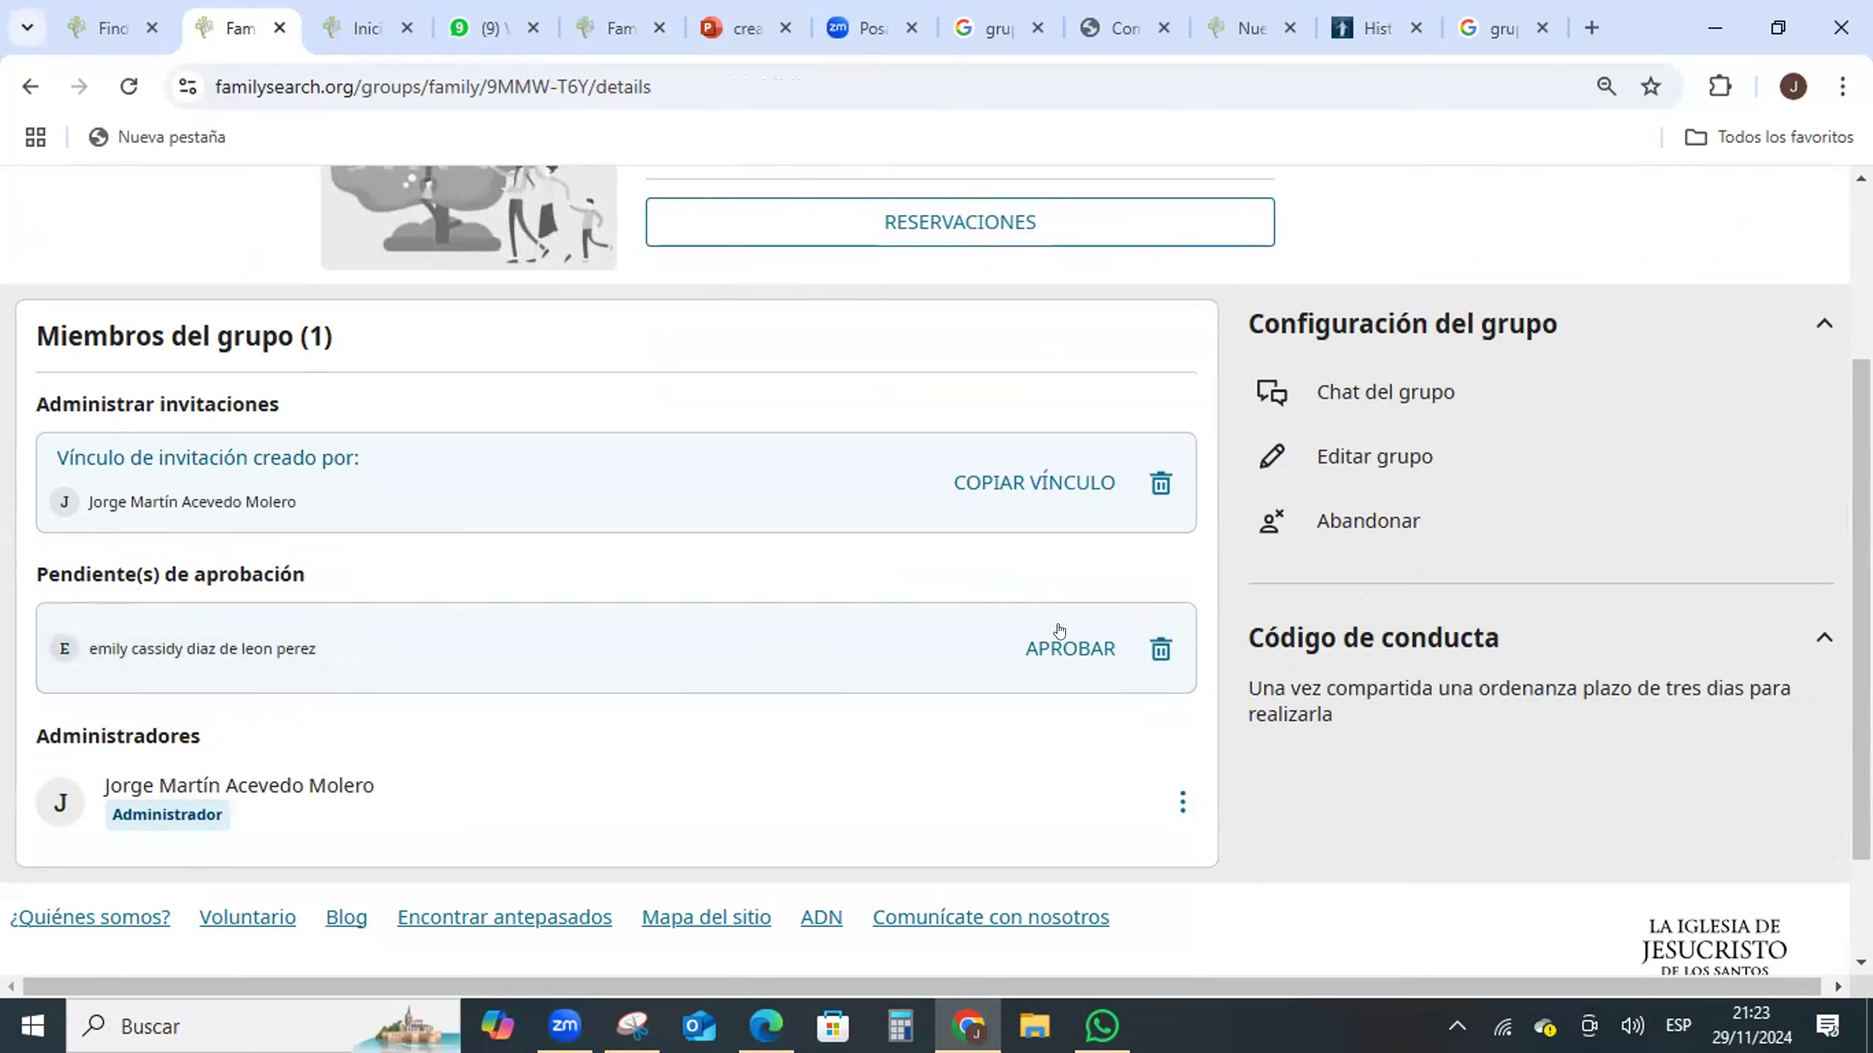
left_click(1057, 649)
scroll(842, 571, "up", 2)
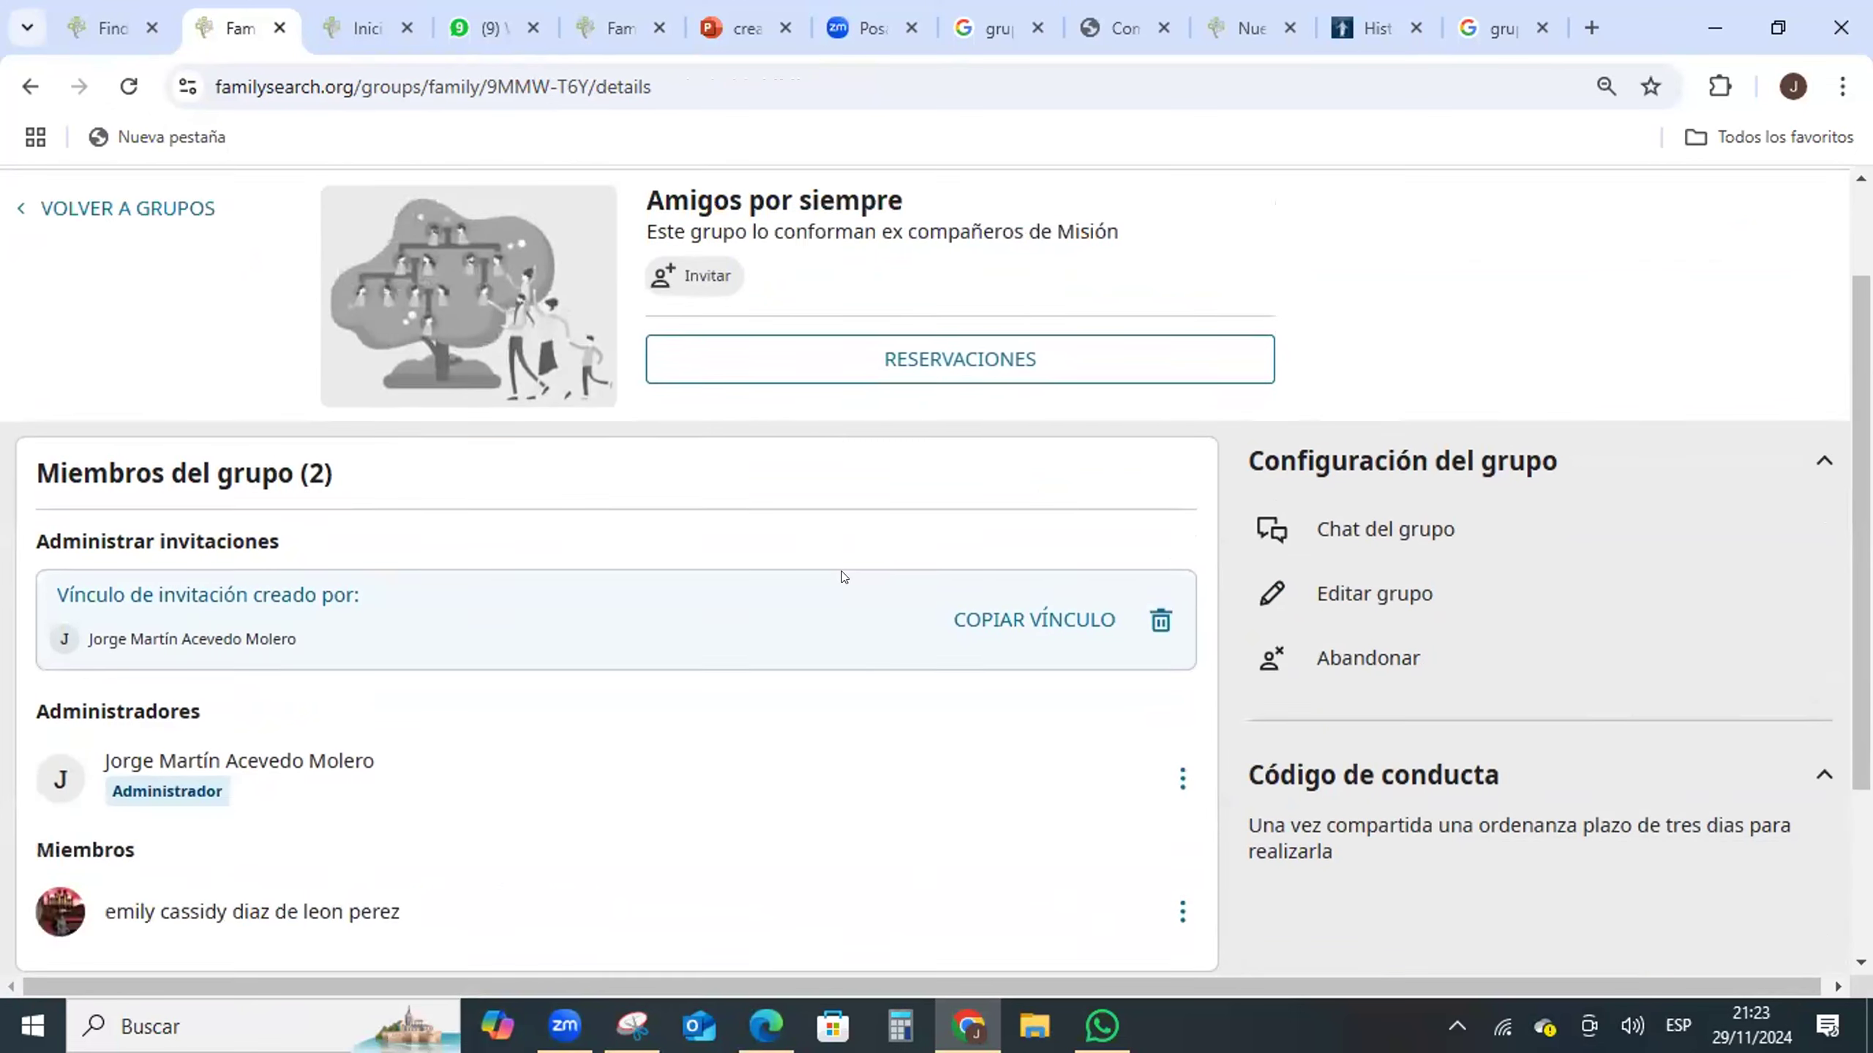
scroll(842, 577, "up", 2)
scroll(841, 571, "down", 4)
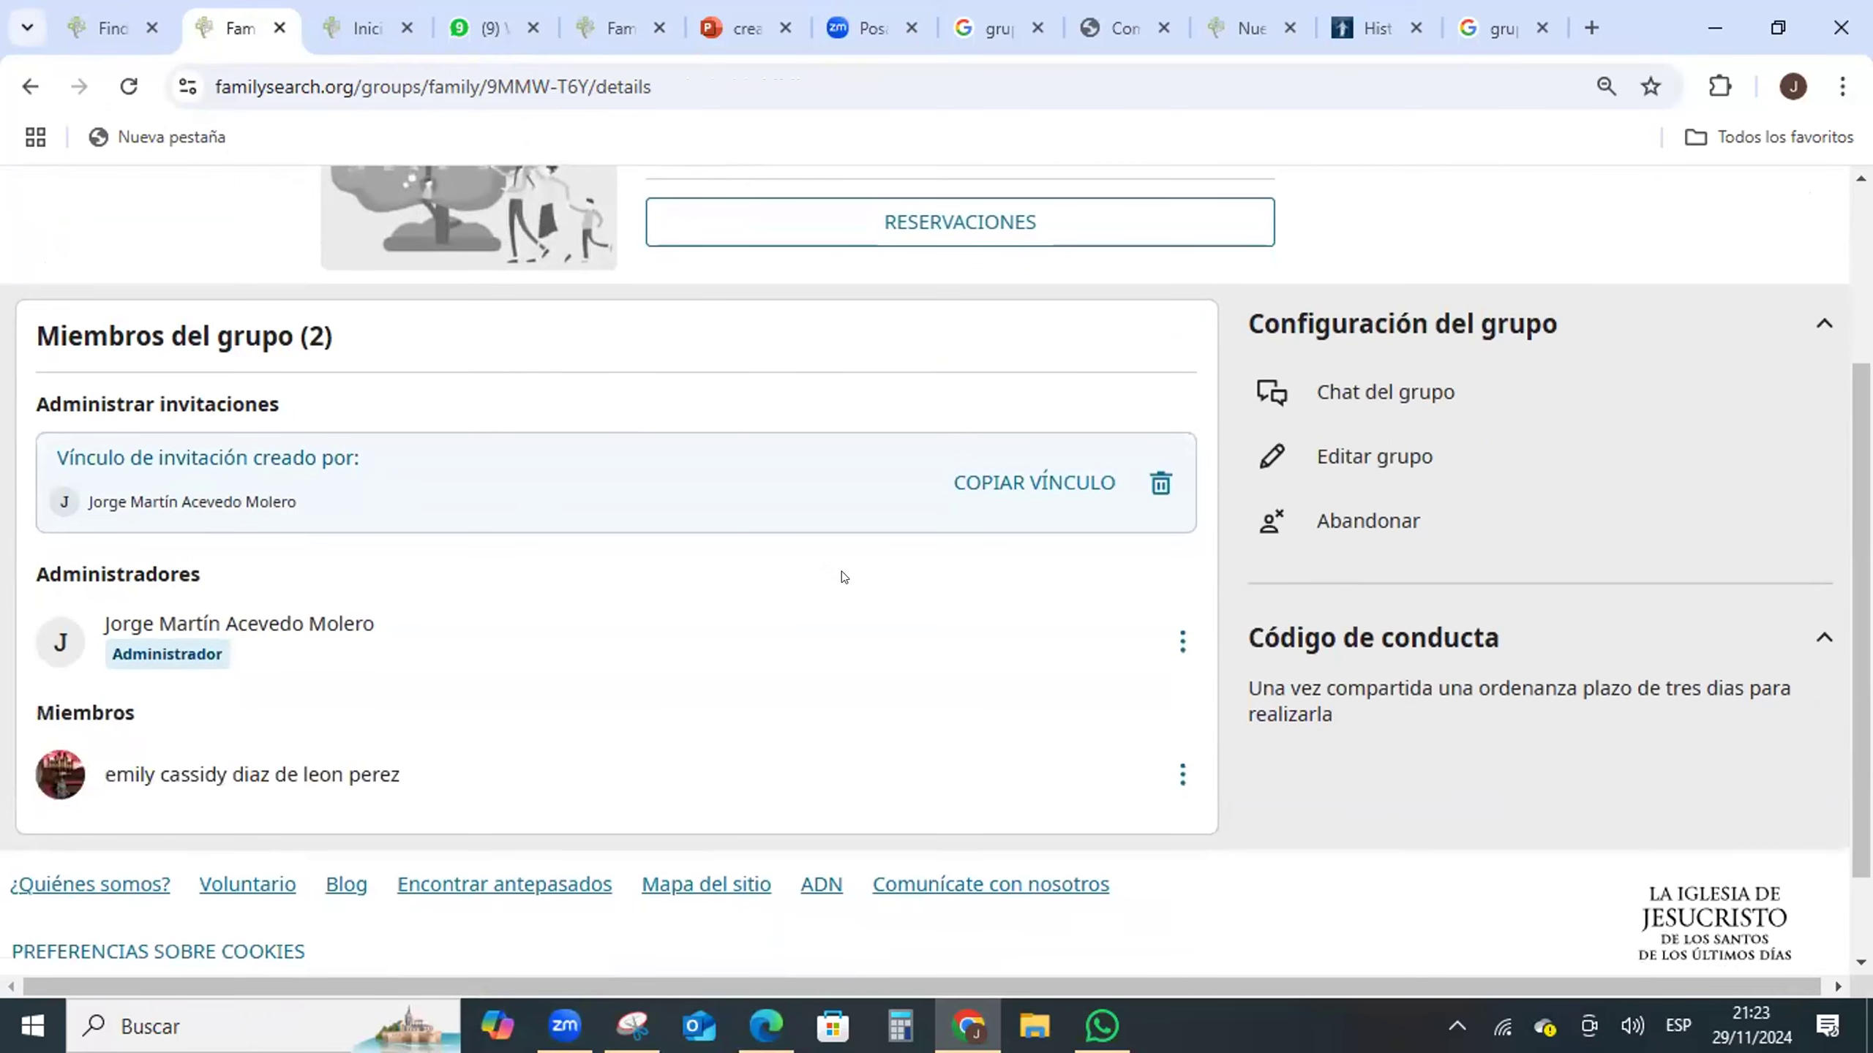
scroll(492, 716, "down", 2)
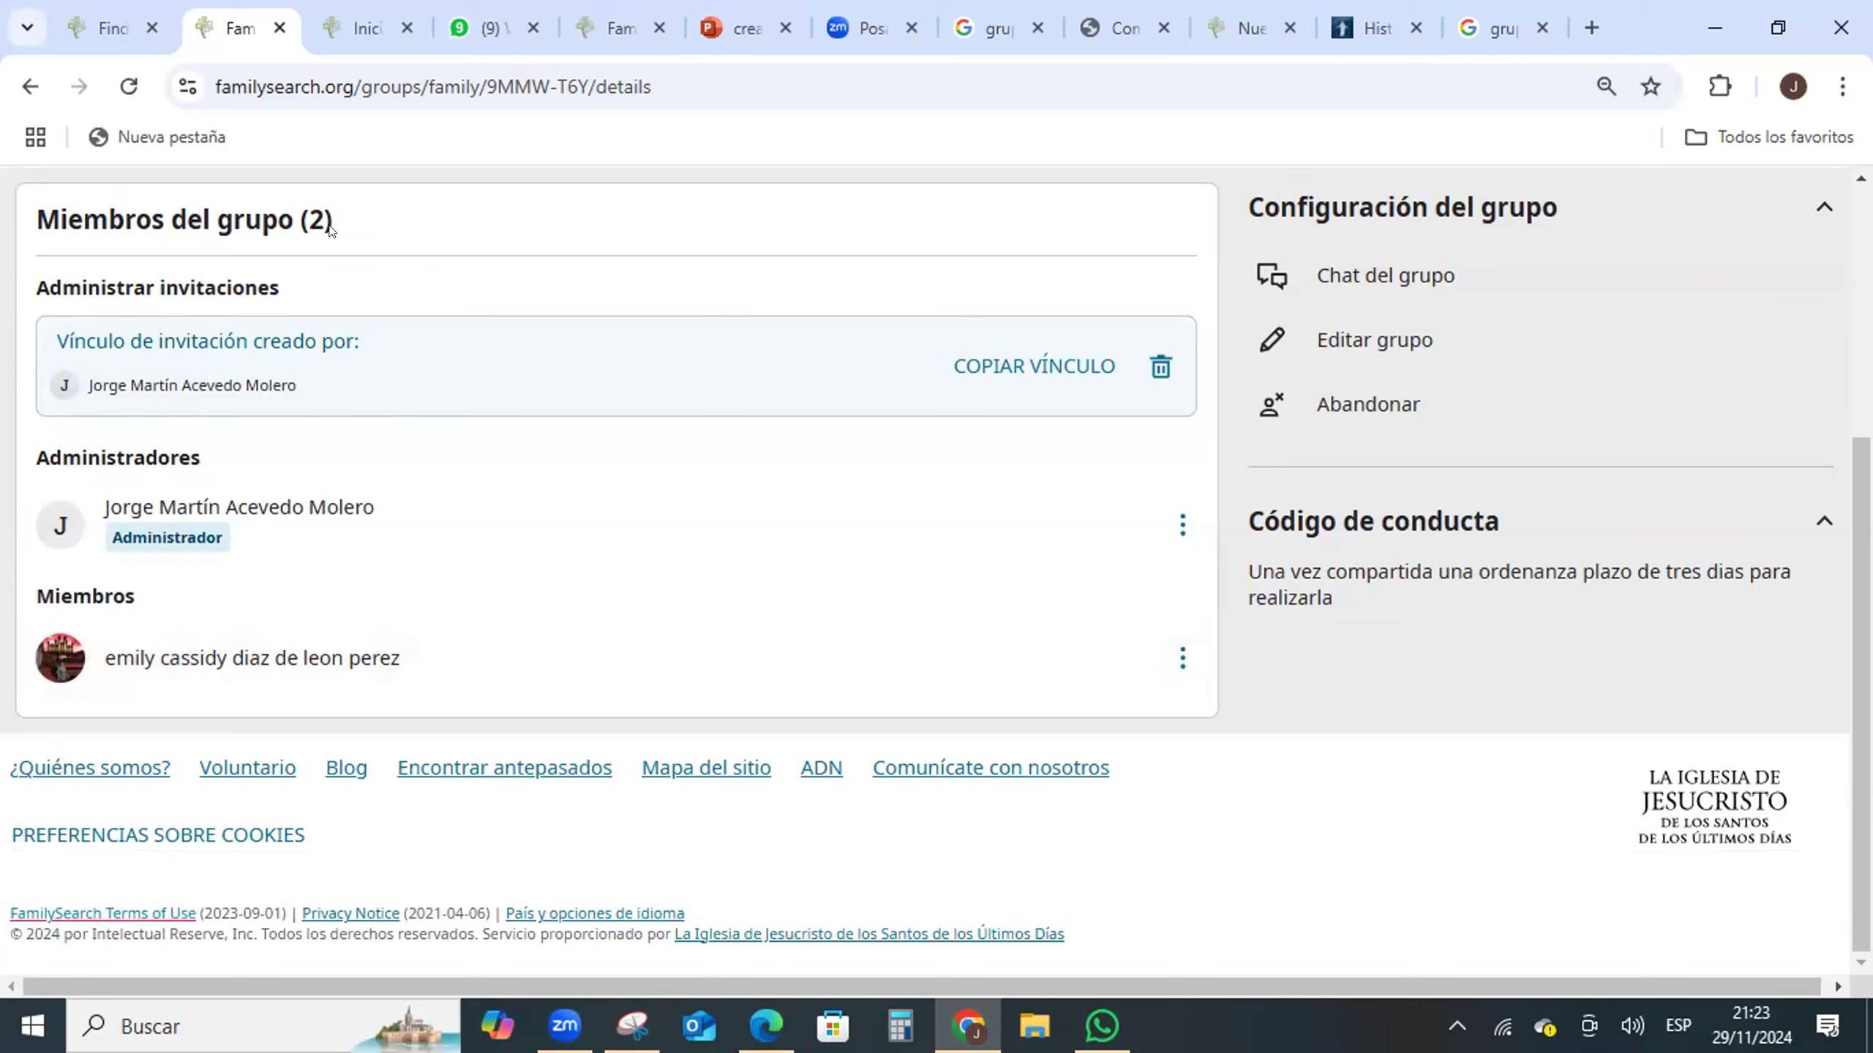
- Refresh the group's details again and approve the next person waiting under Pendiente(s) de aprobación
left_click(127, 87)
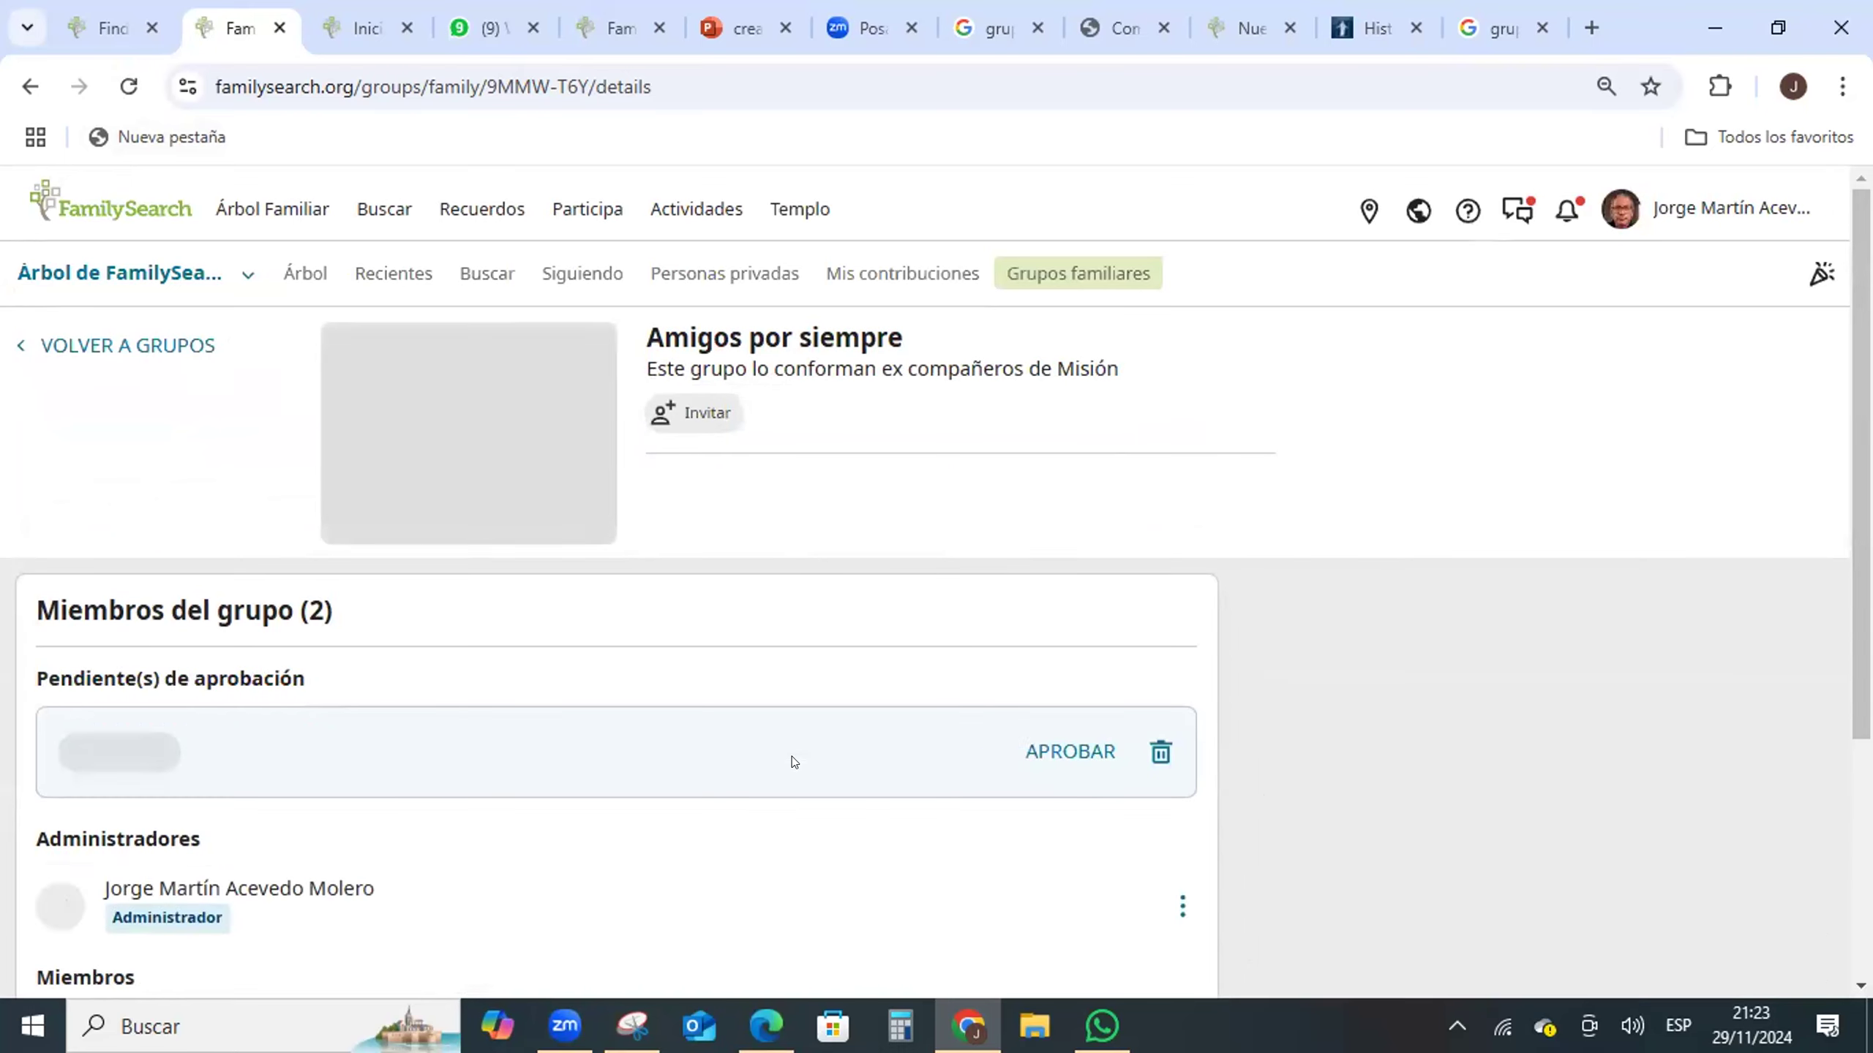
scroll(792, 757, "down", 2)
scroll(792, 758, "down", 4)
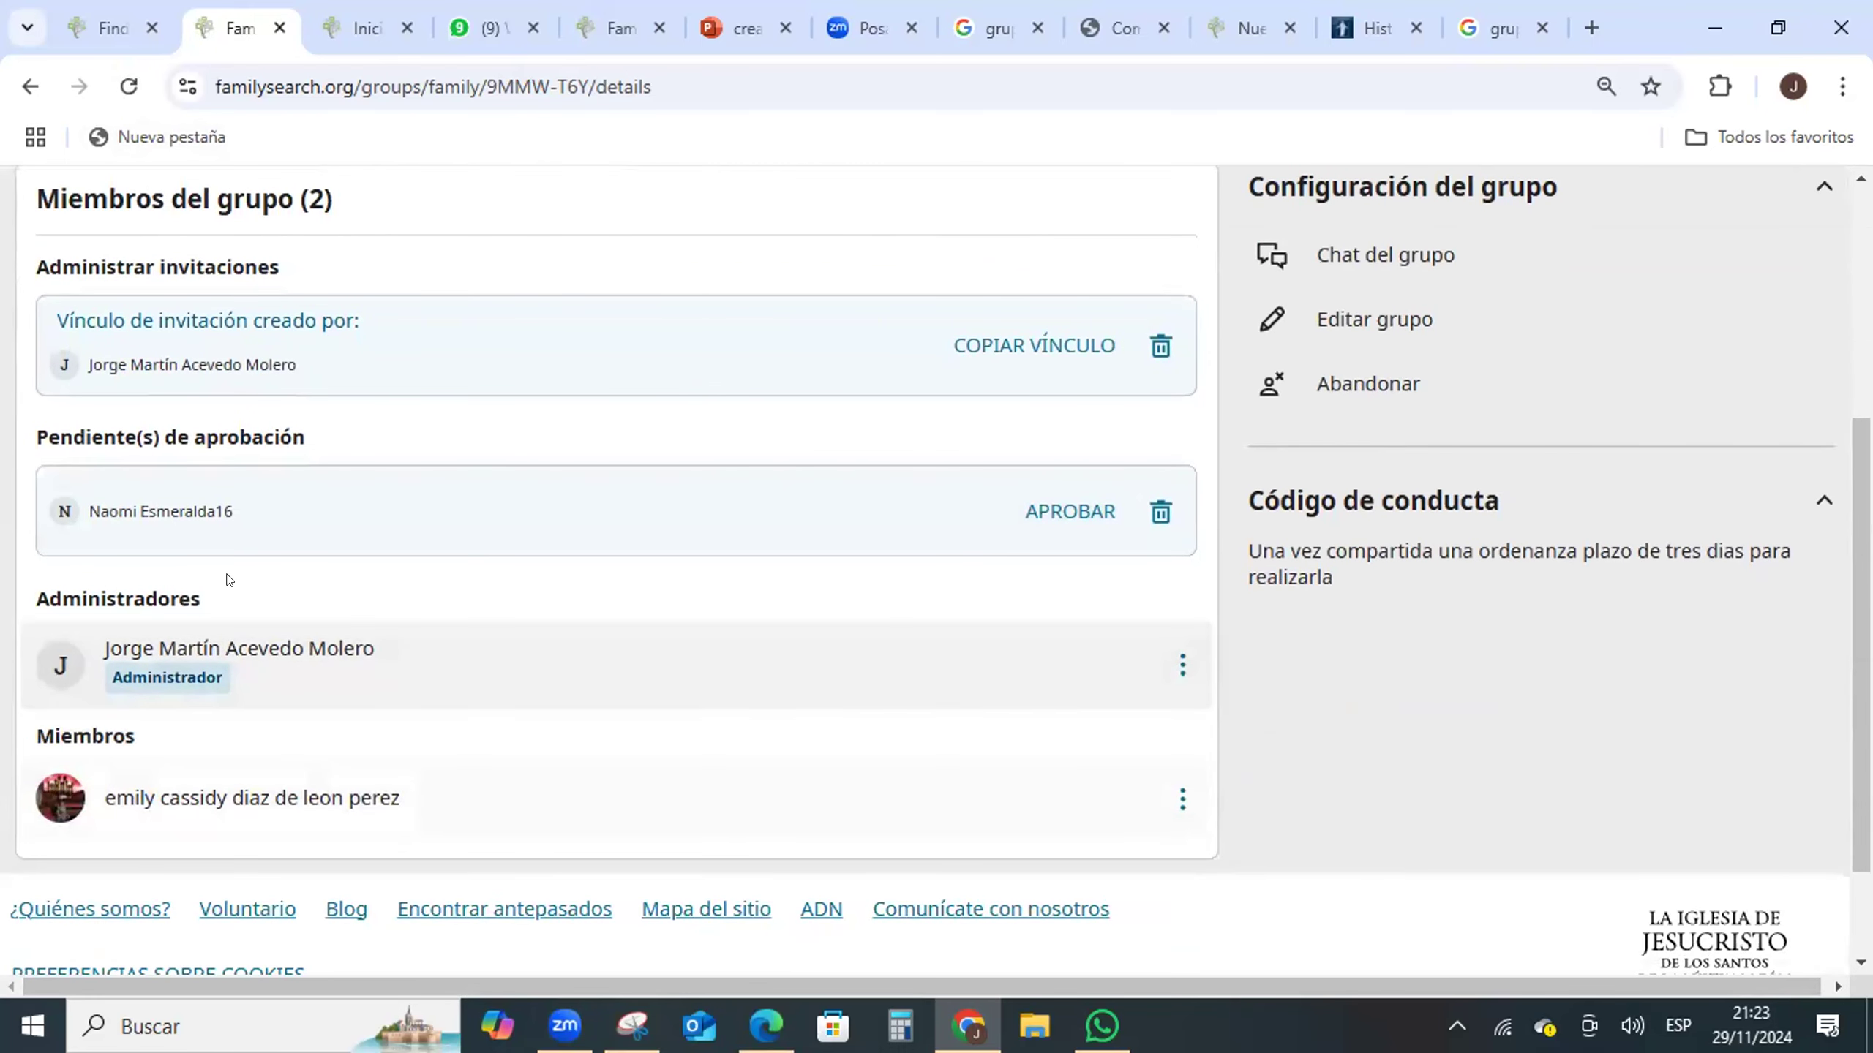
left_click(1080, 512)
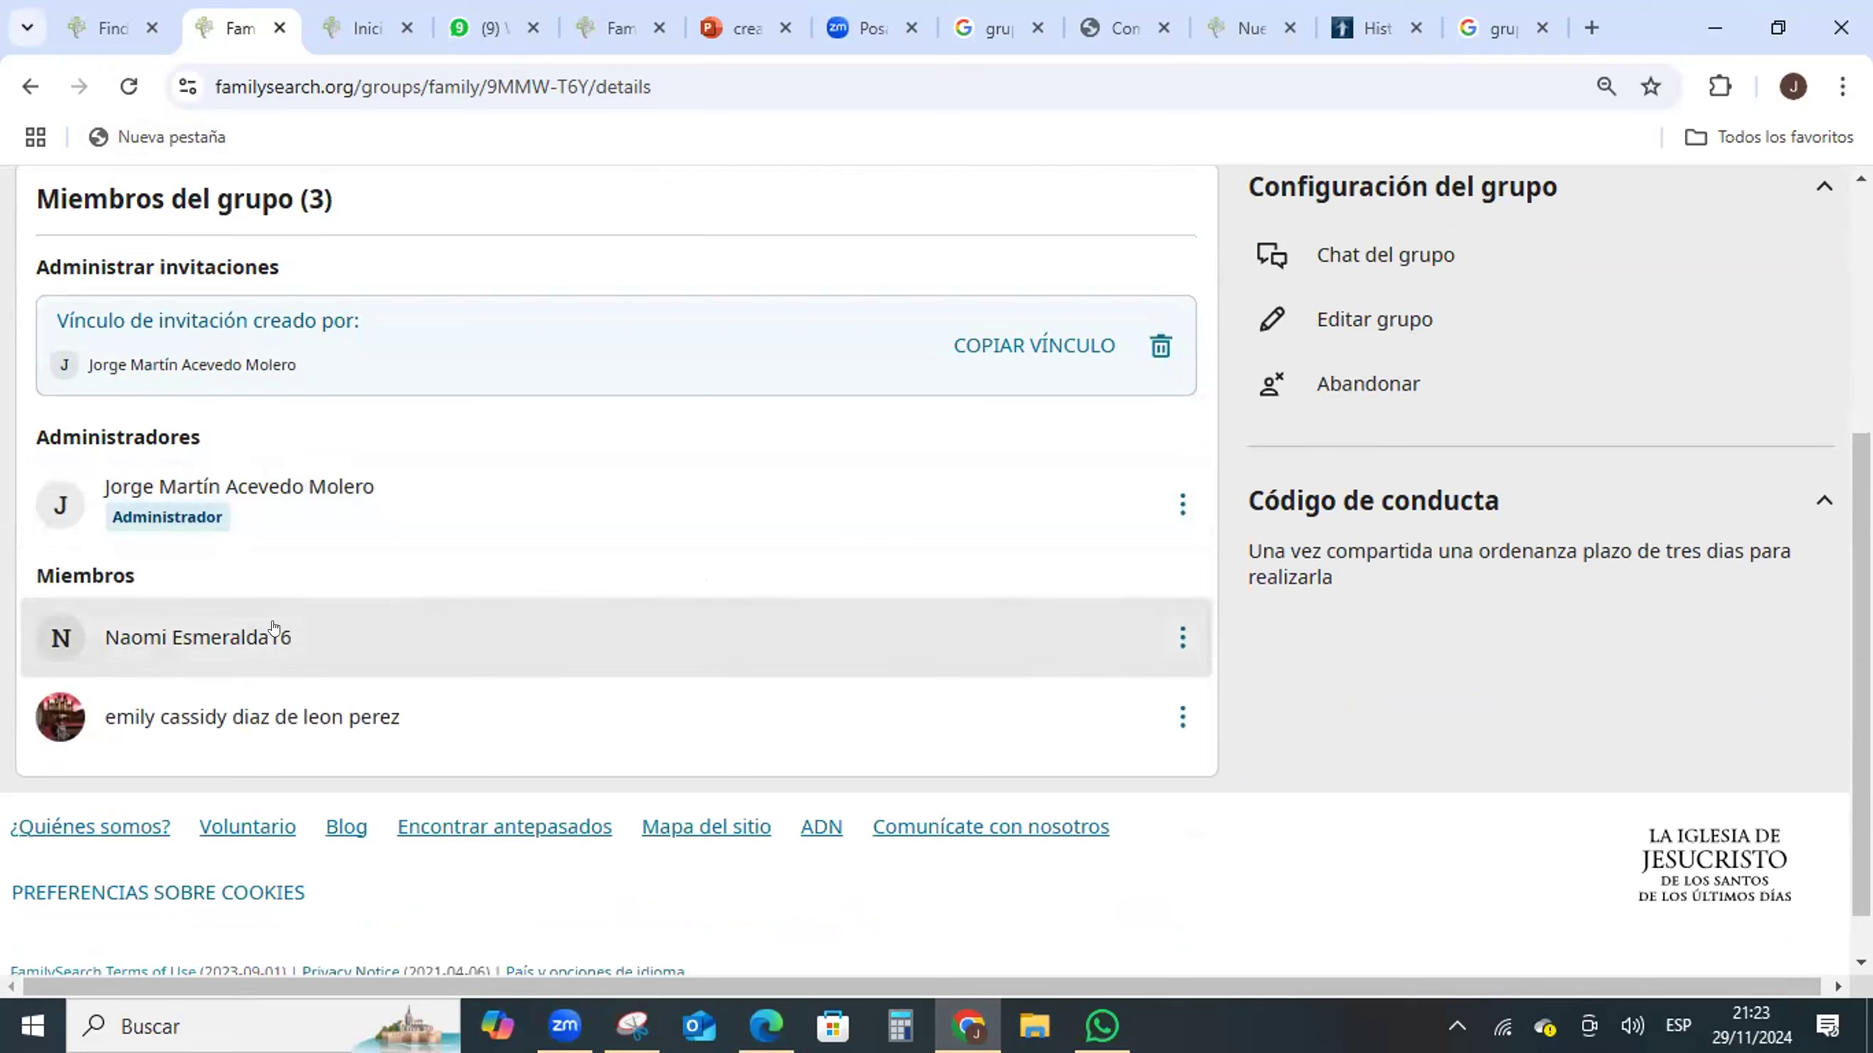
- Reload the group page repeatedly and check its member and approval sections for new join requests
left_click(120, 78)
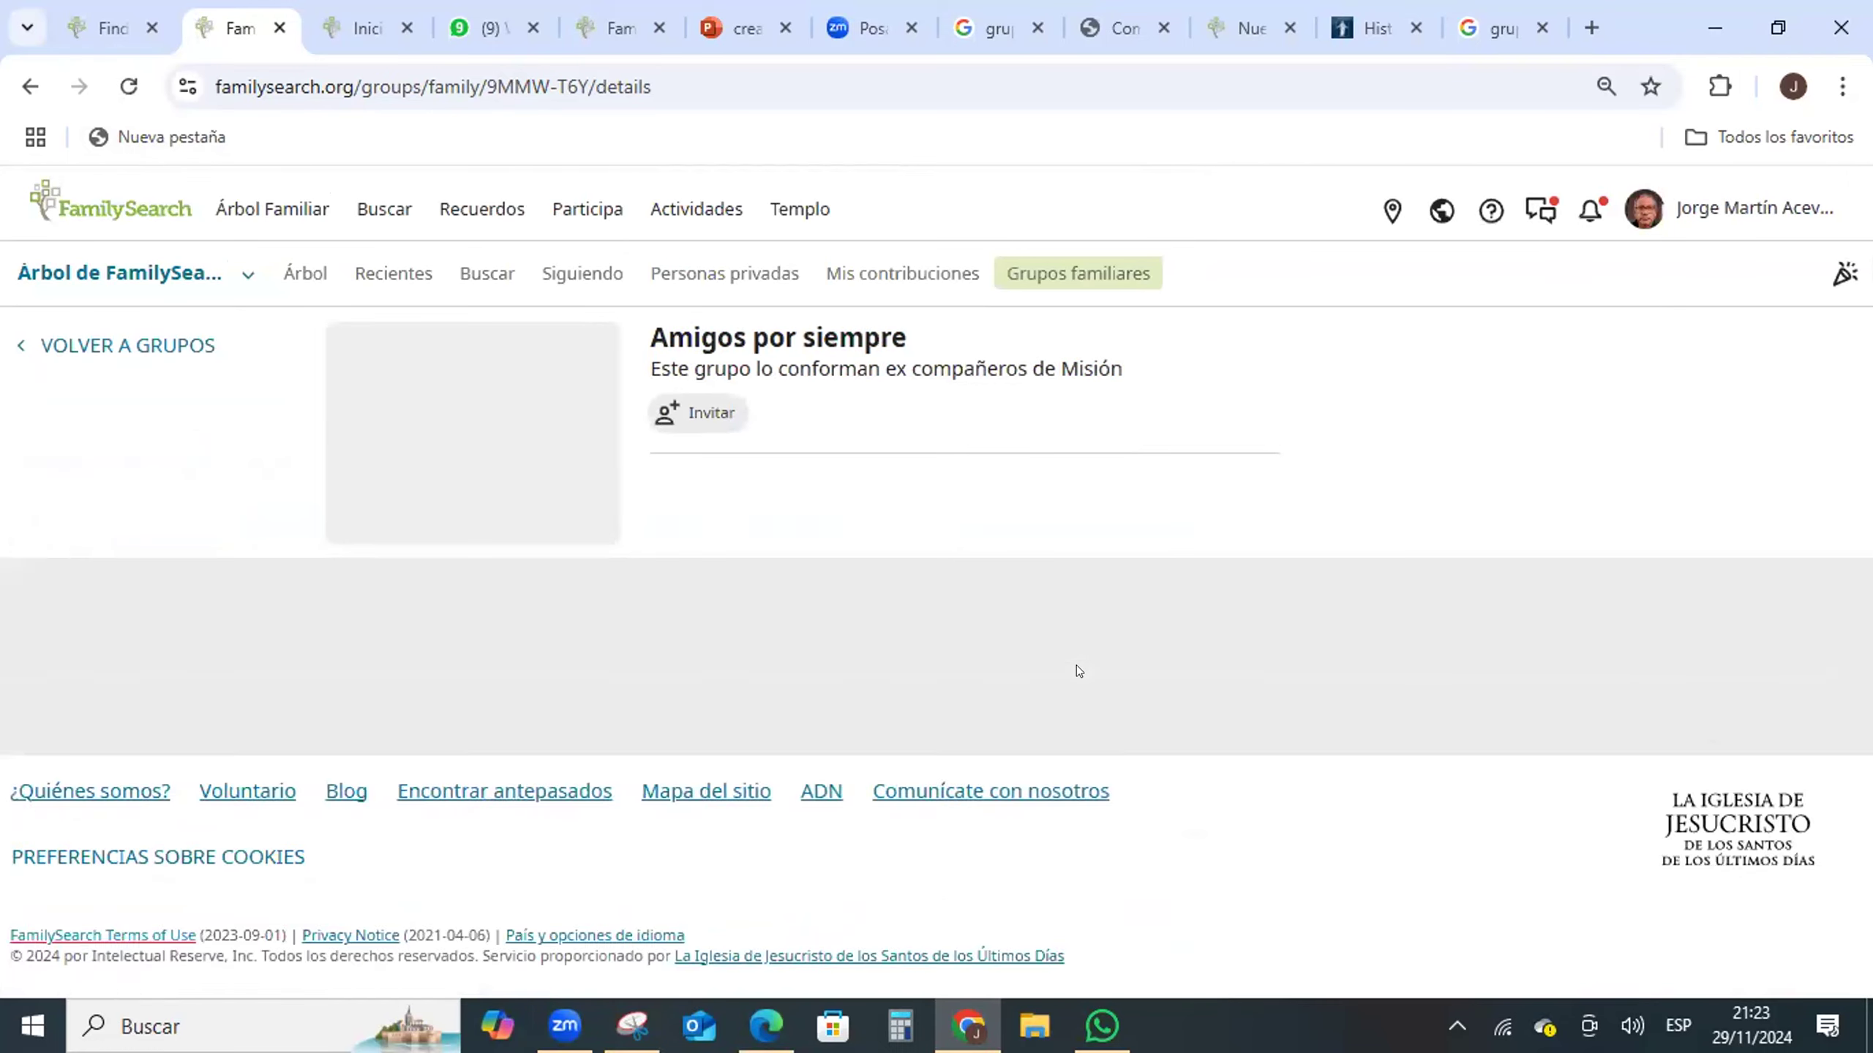
scroll(1072, 666, "down", 4)
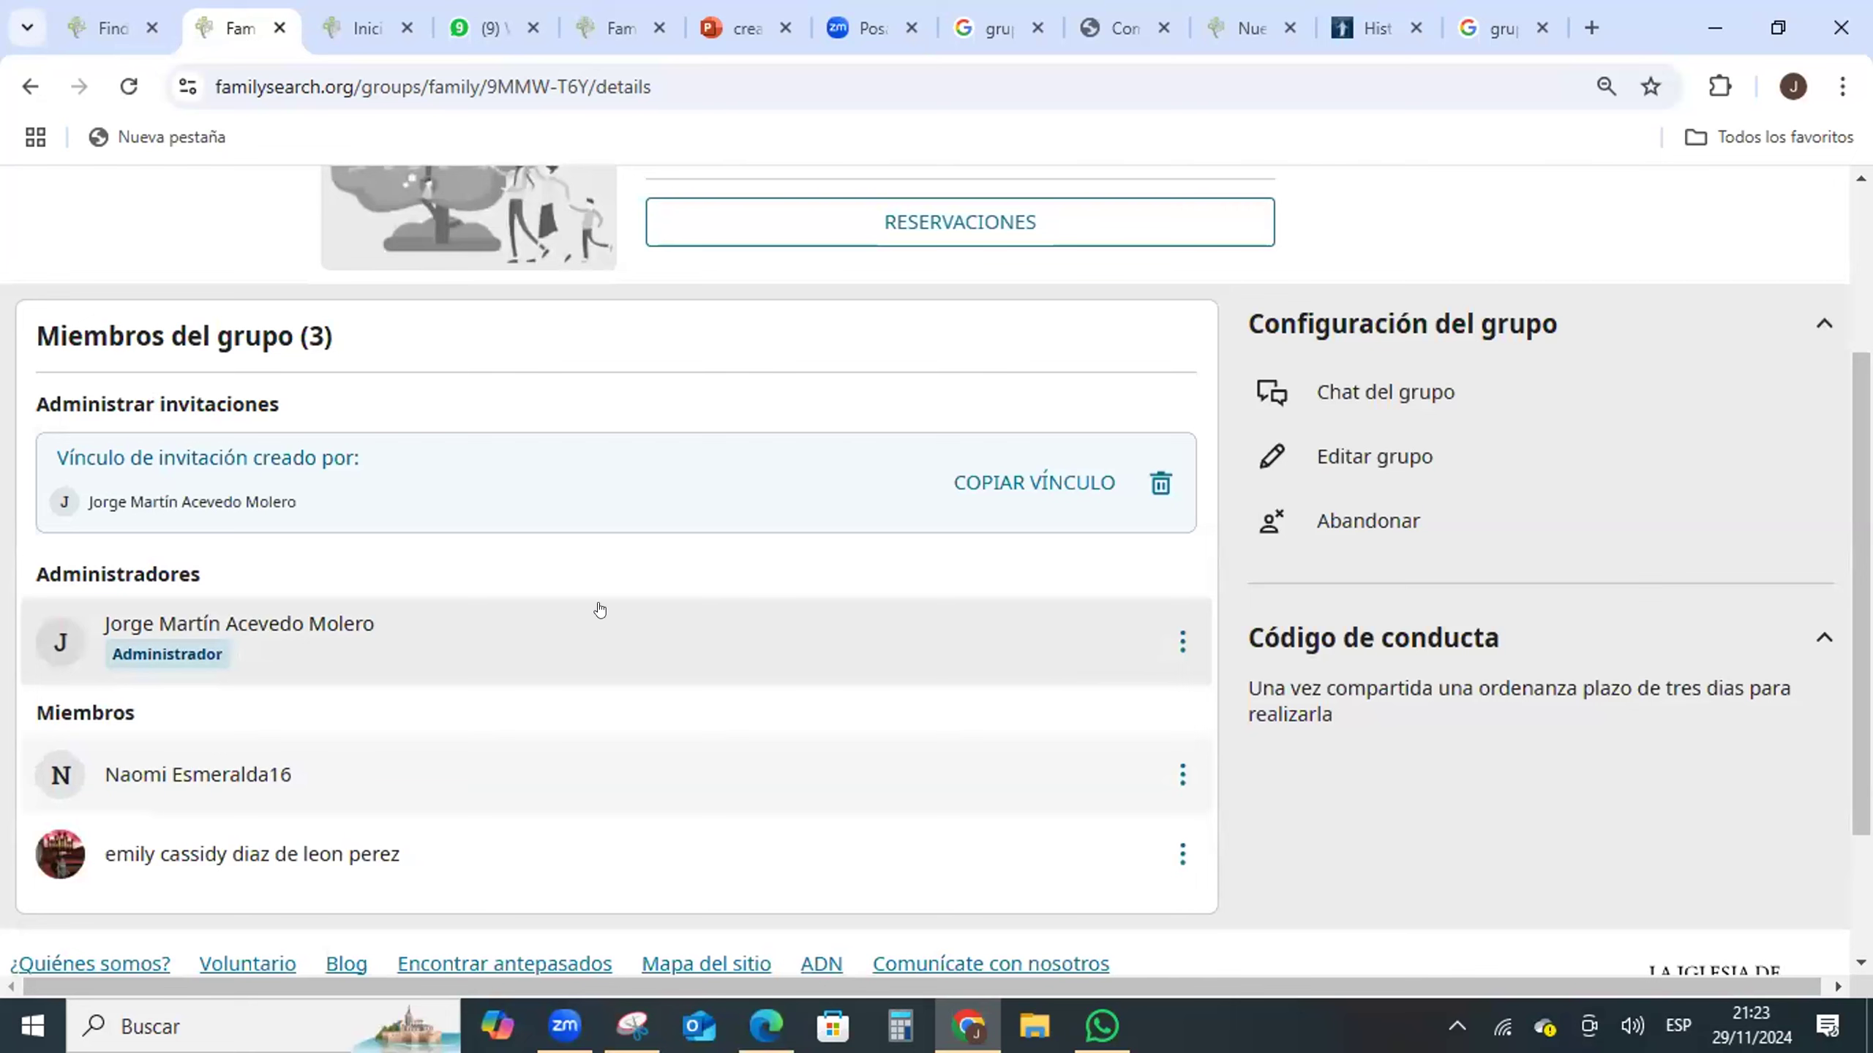
scroll(489, 758, "down", 2)
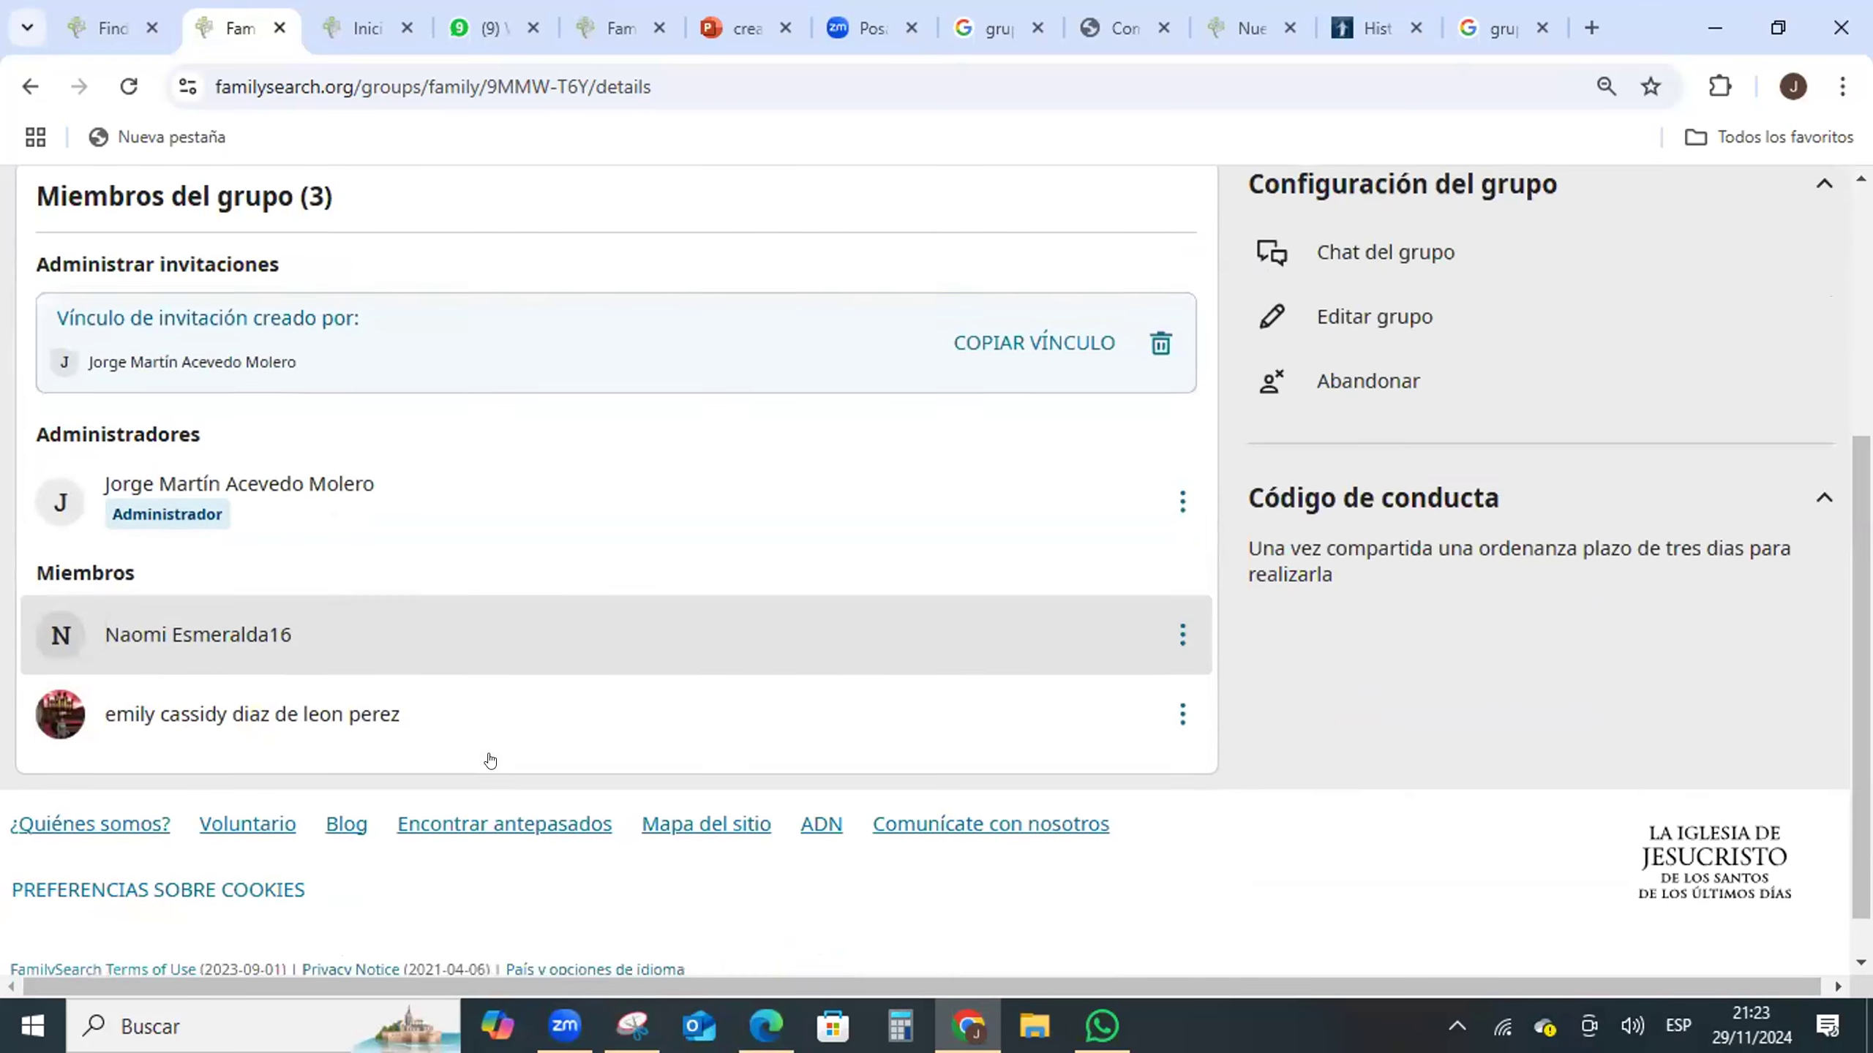
scroll(489, 757, "up", 1)
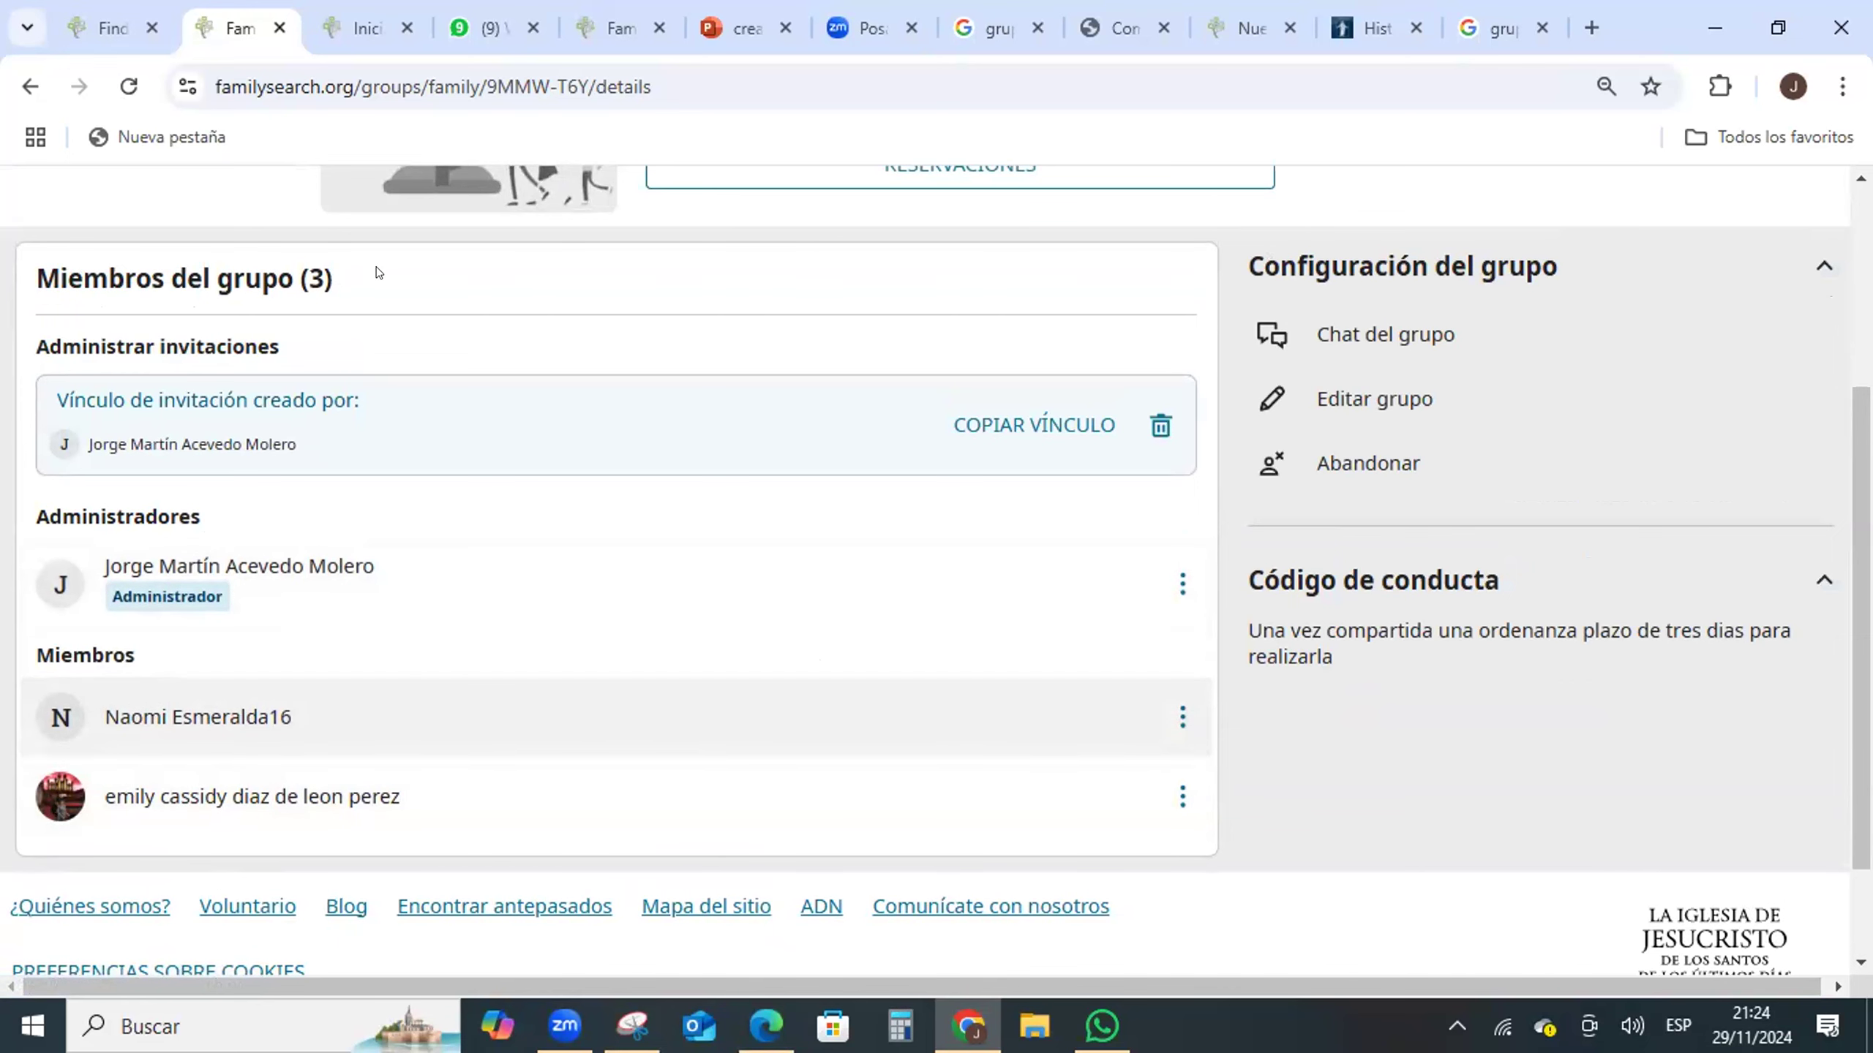
left_click(127, 86)
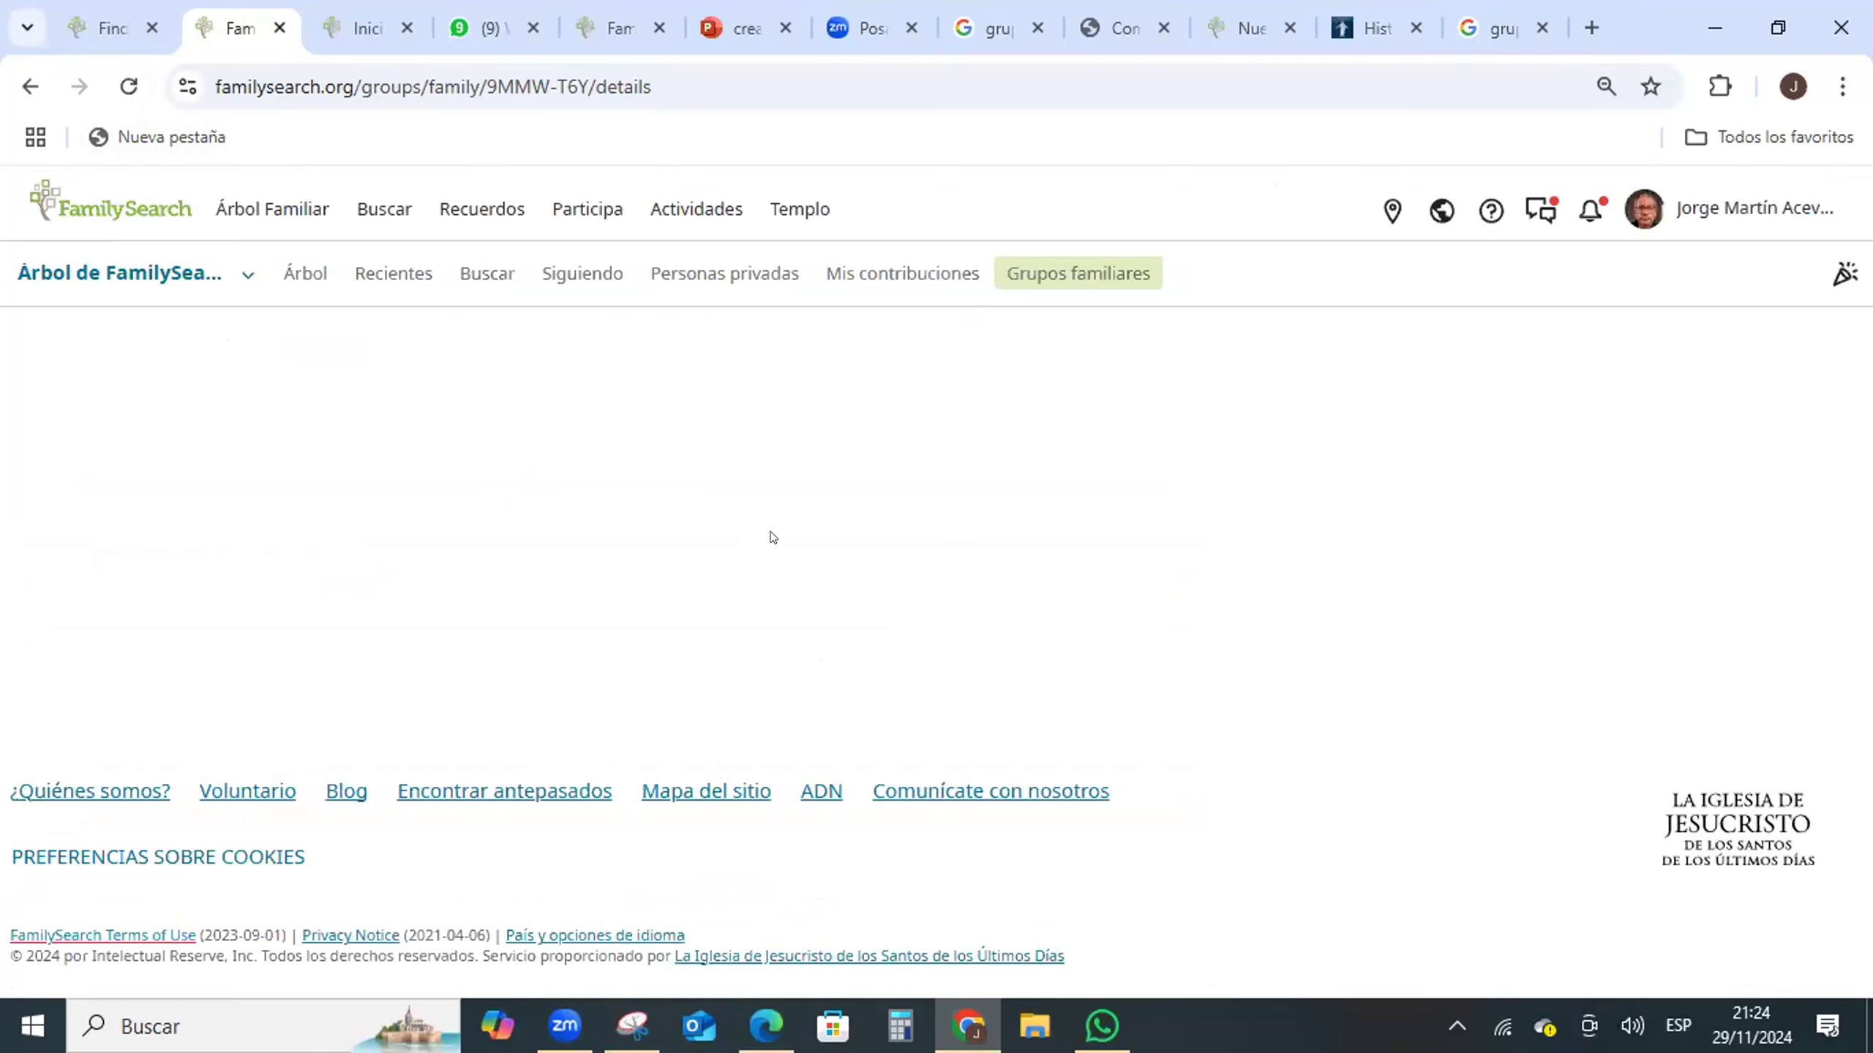
scroll(733, 579, "down", 3)
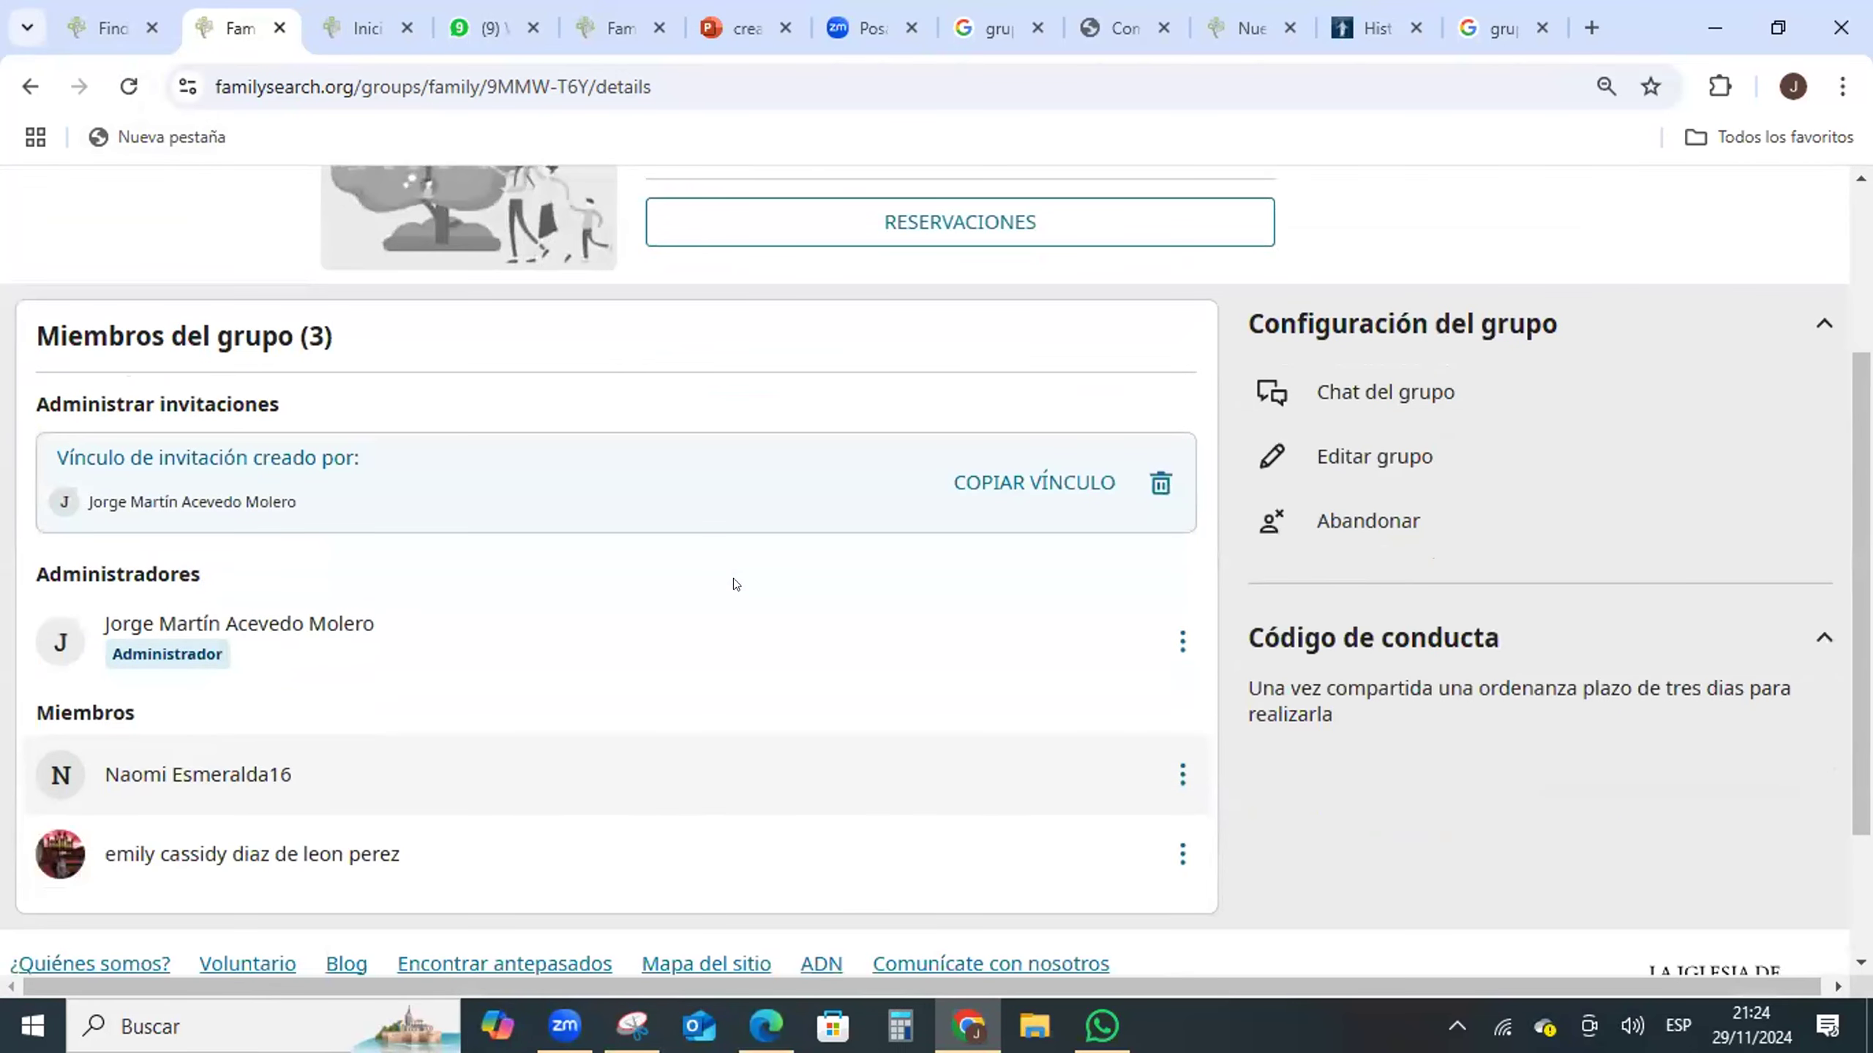
scroll(906, 714, "down", 2)
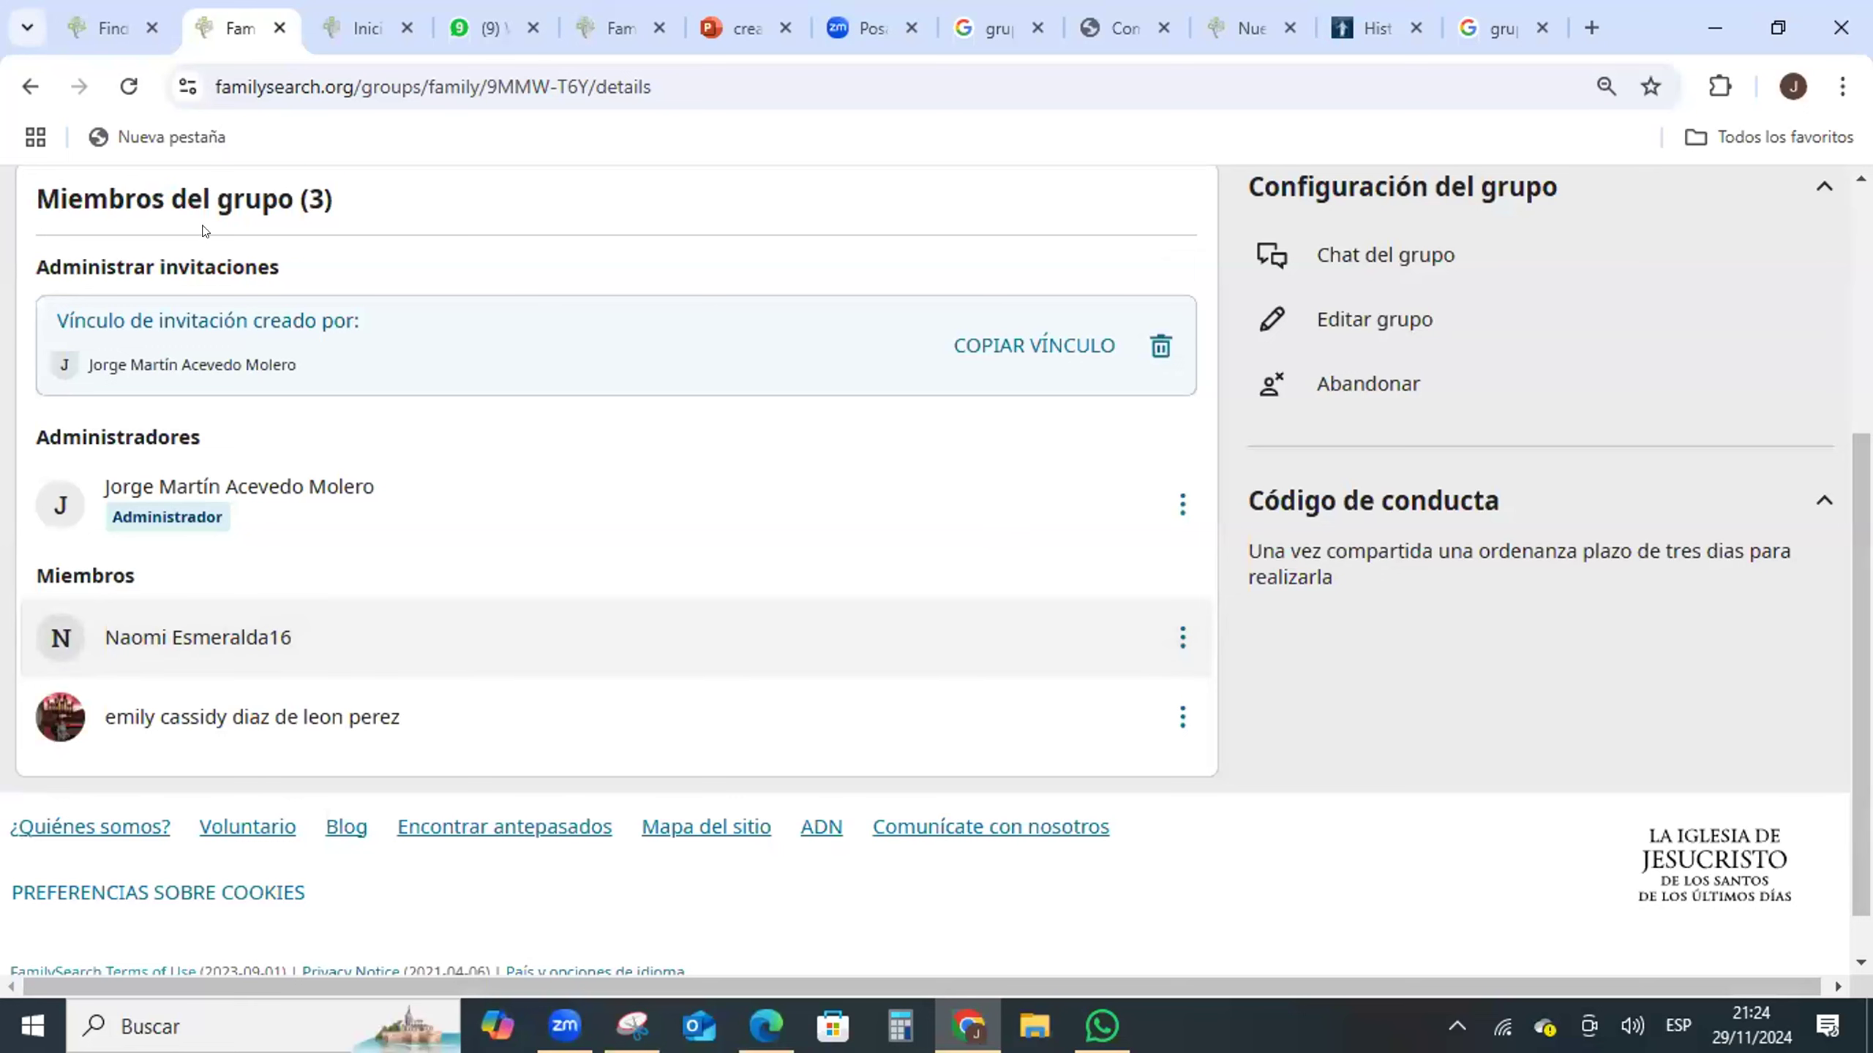
left_click(118, 77)
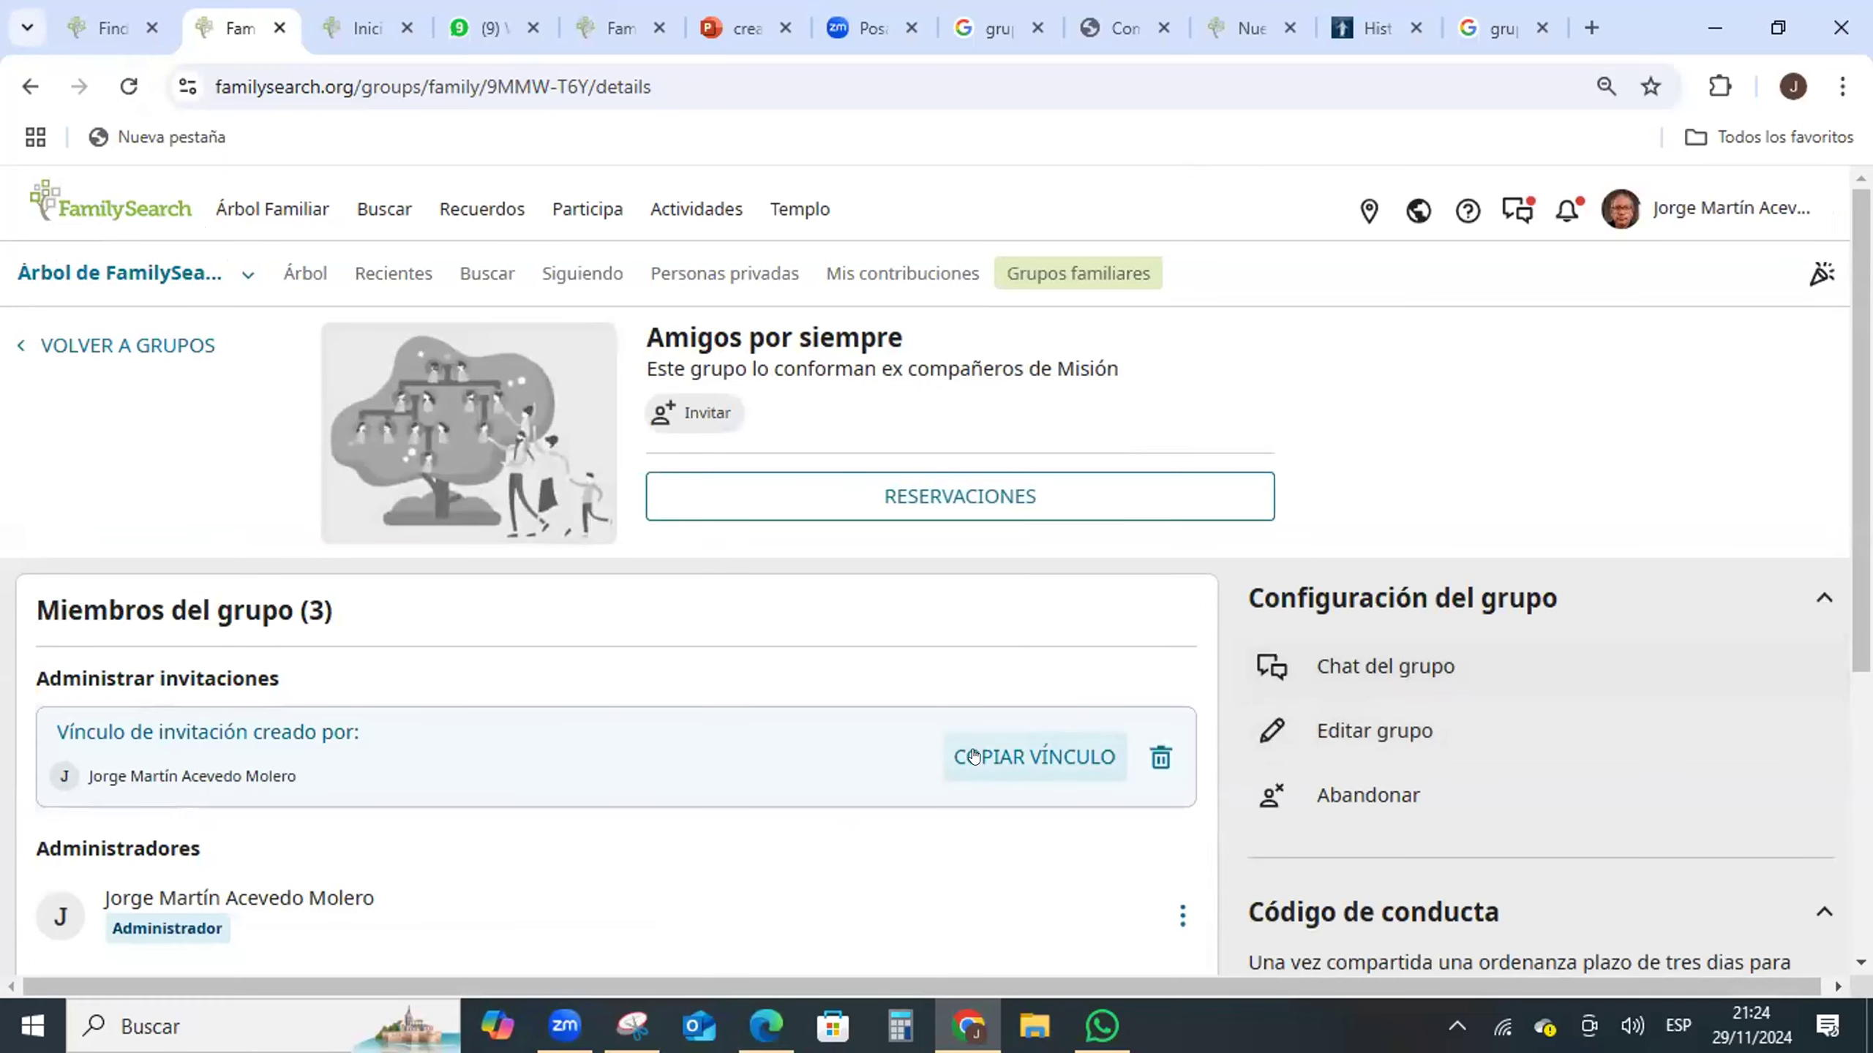
scroll(970, 757, "down", 3)
scroll(973, 758, "down", 2)
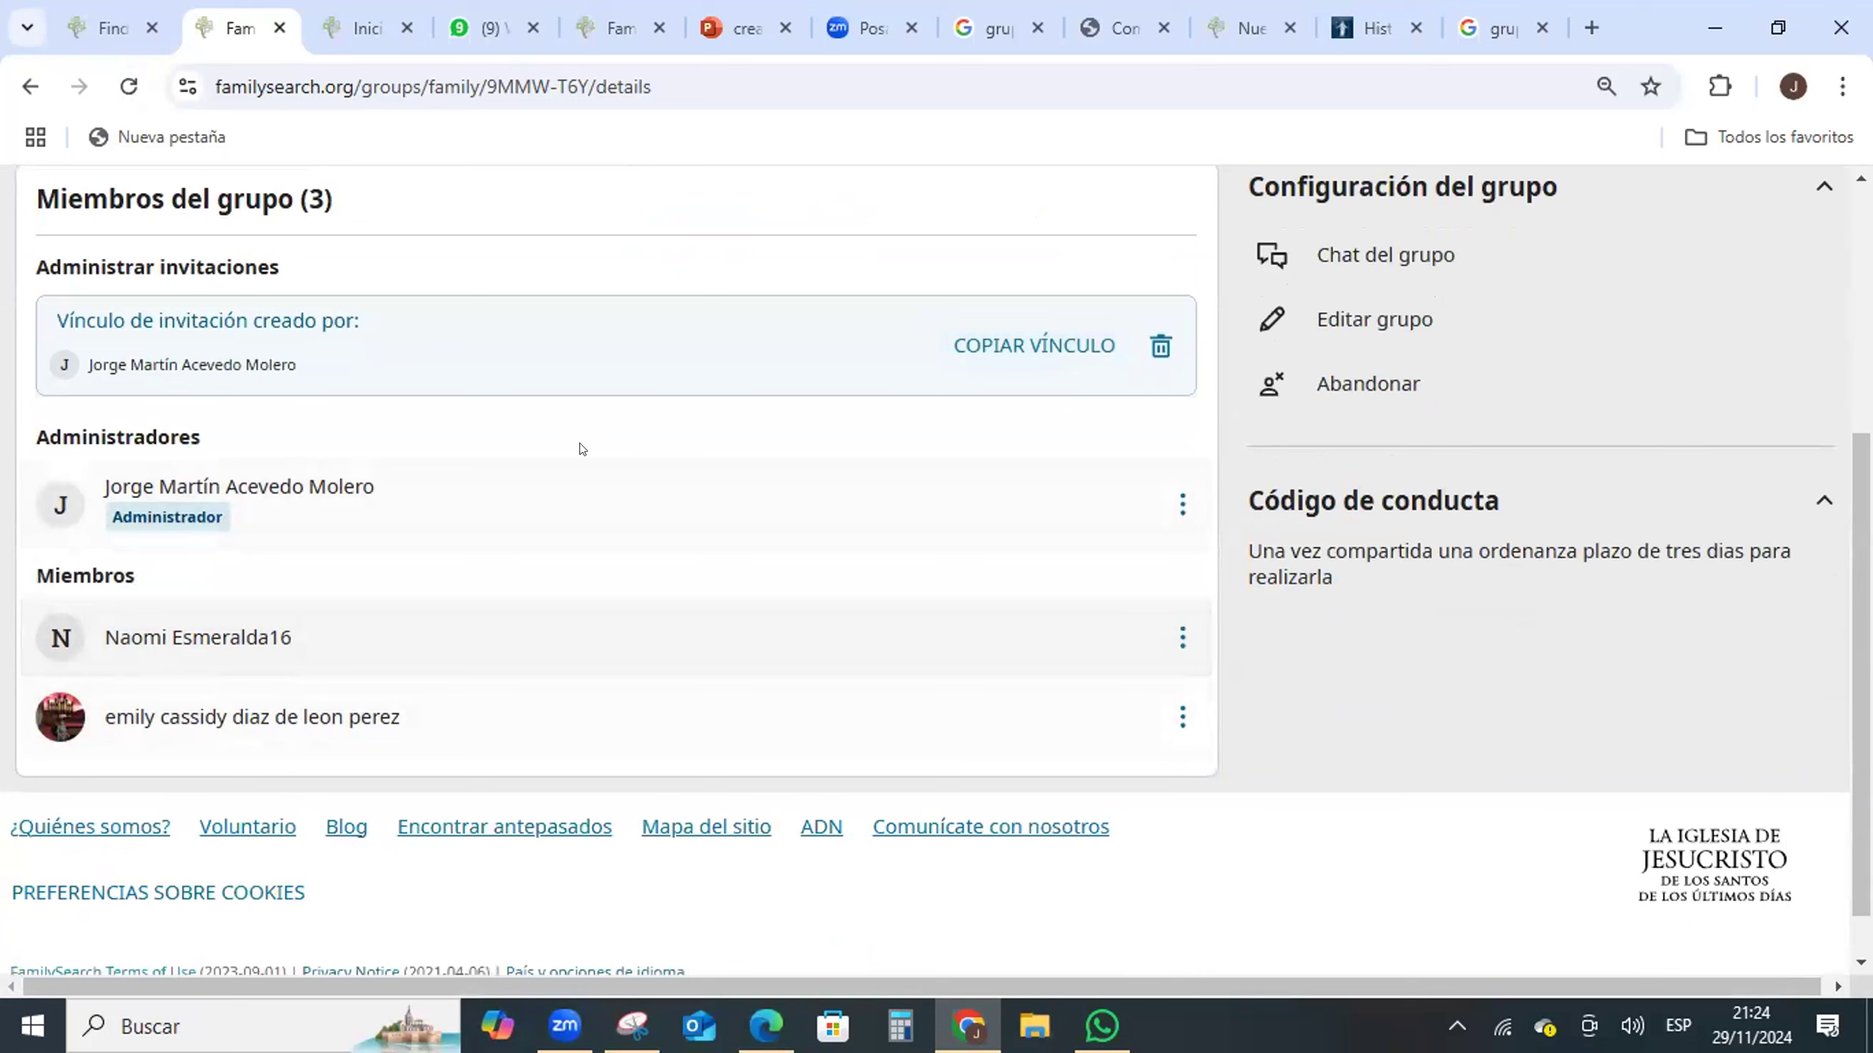
left_click(125, 83)
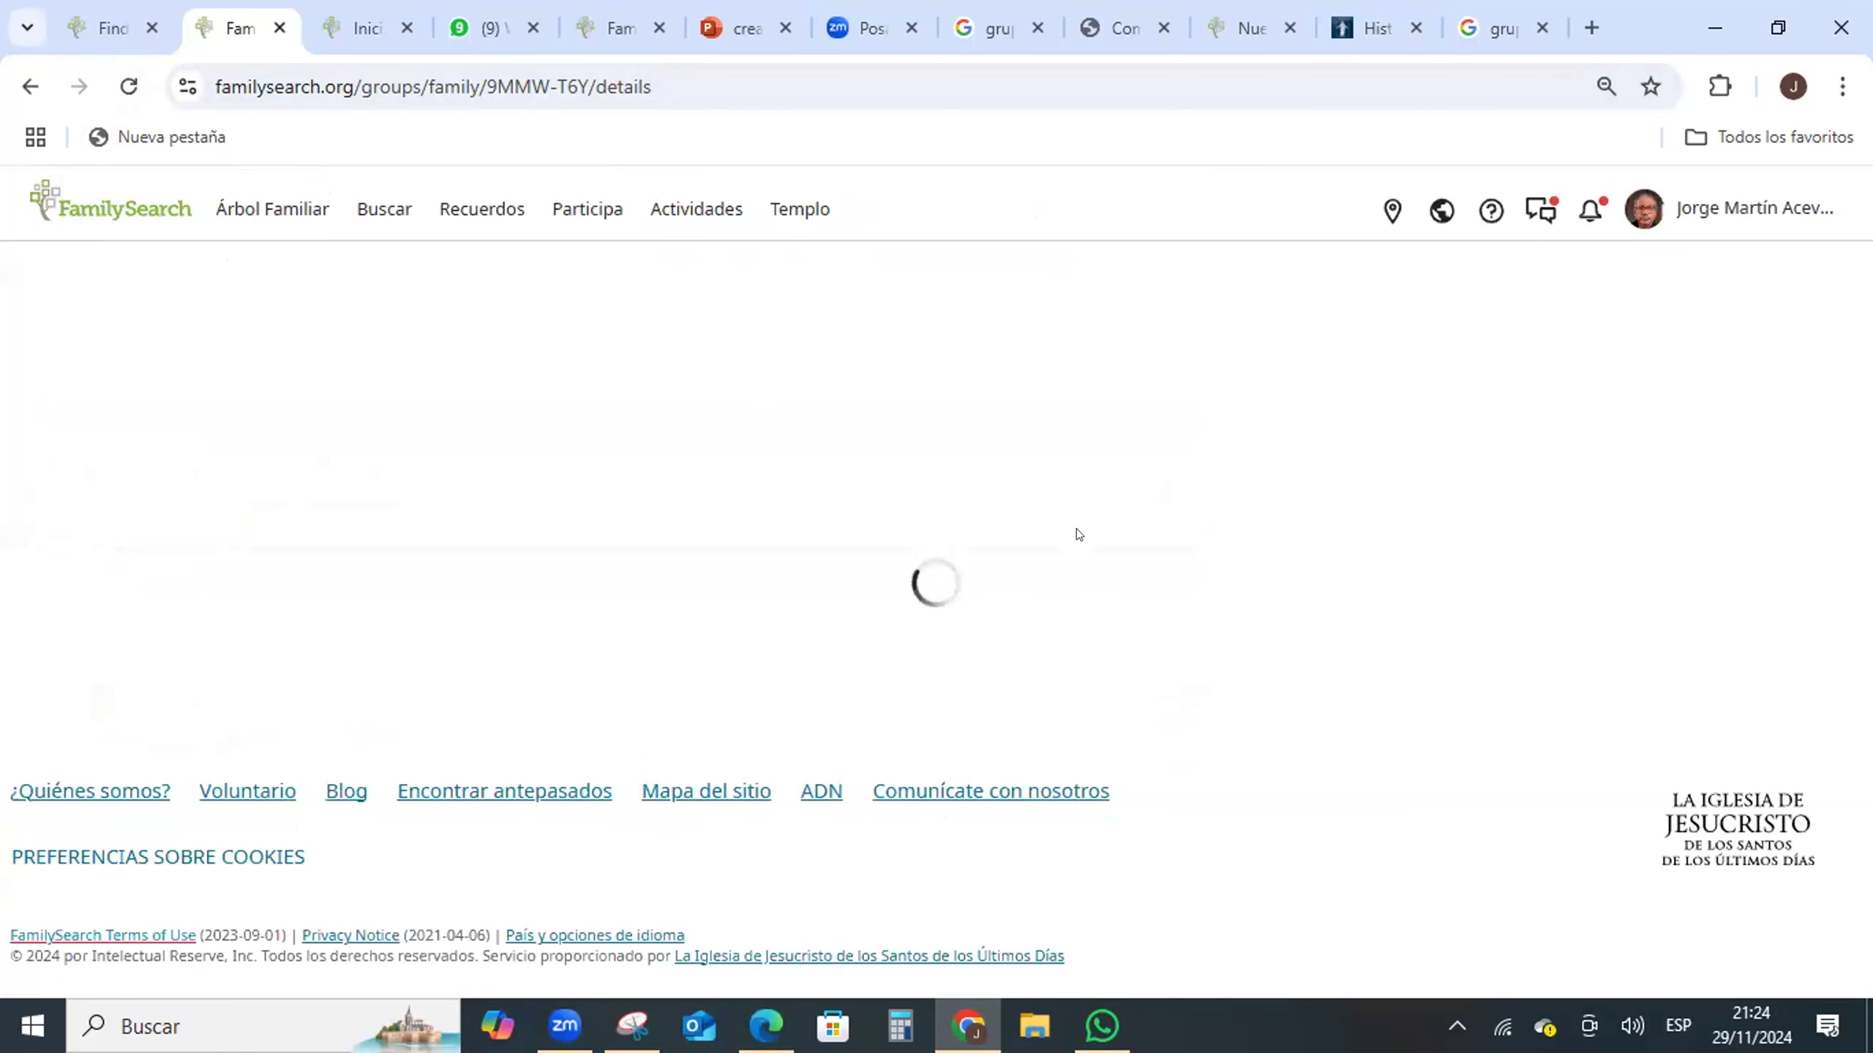
scroll(992, 668, "down", 4)
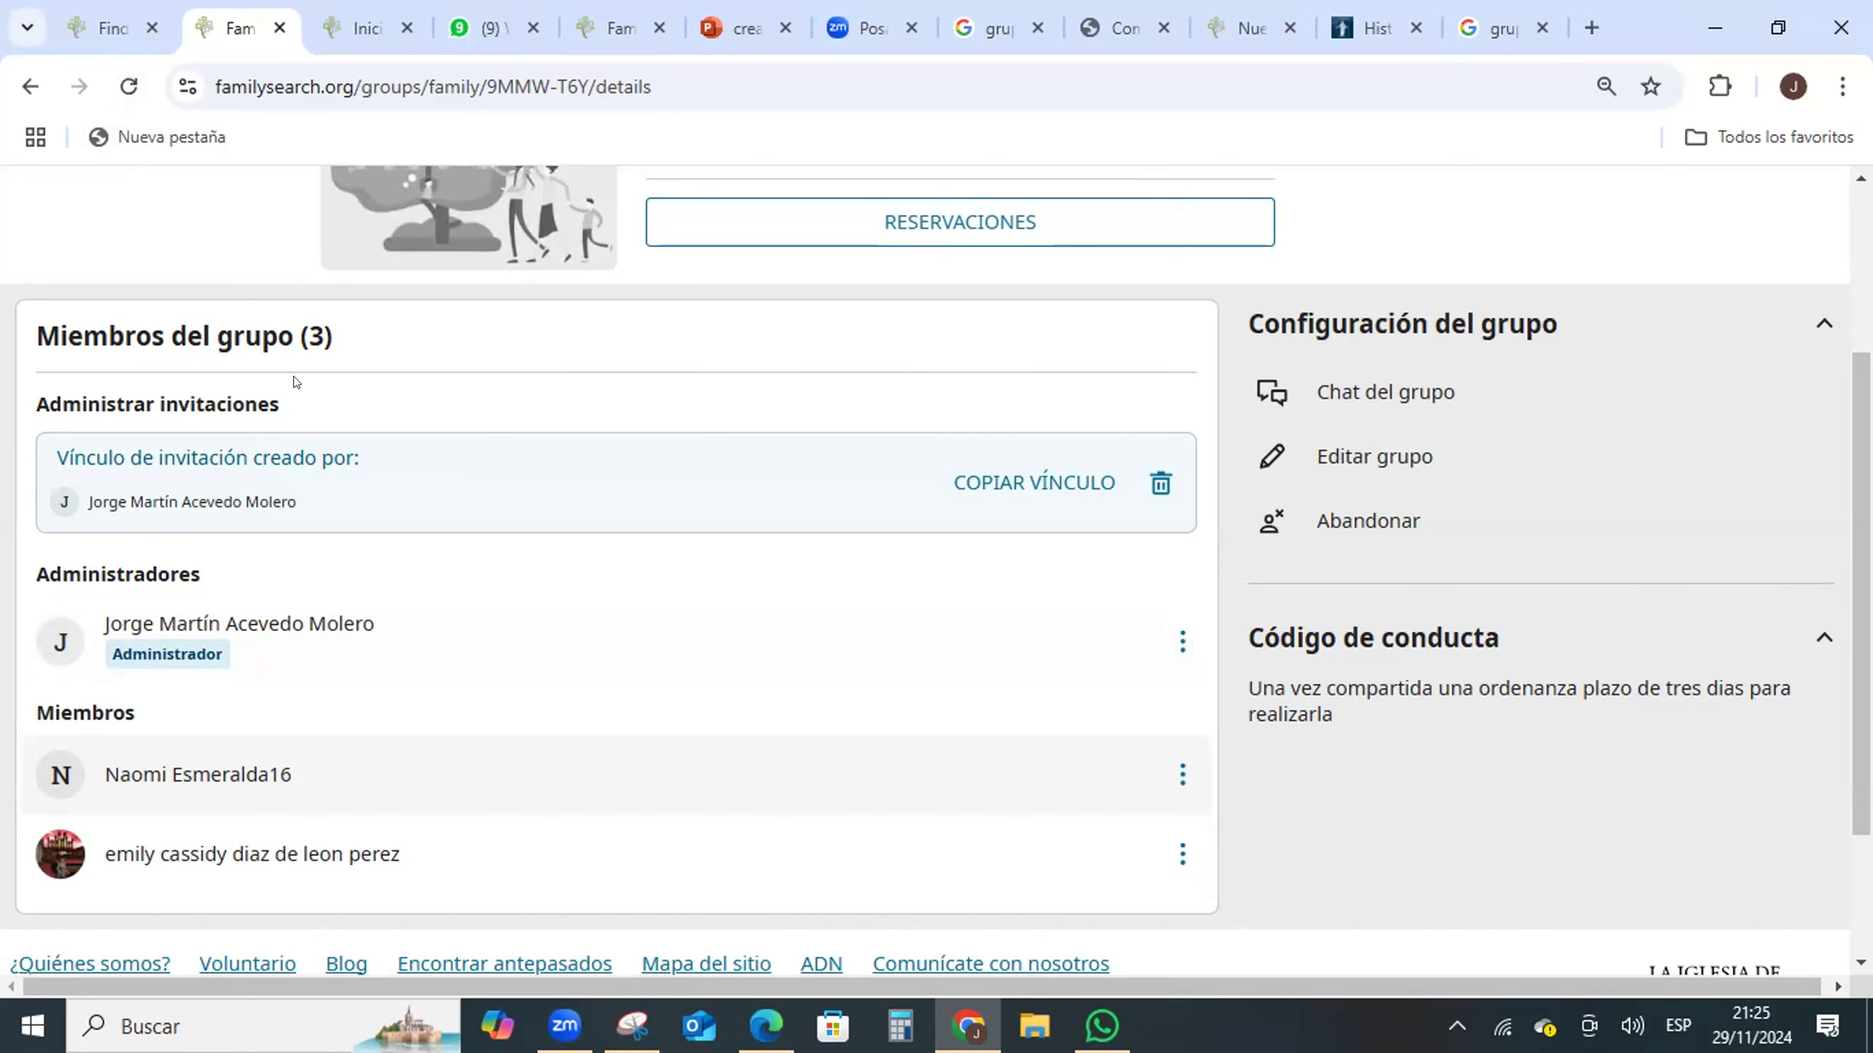
left_click(125, 84)
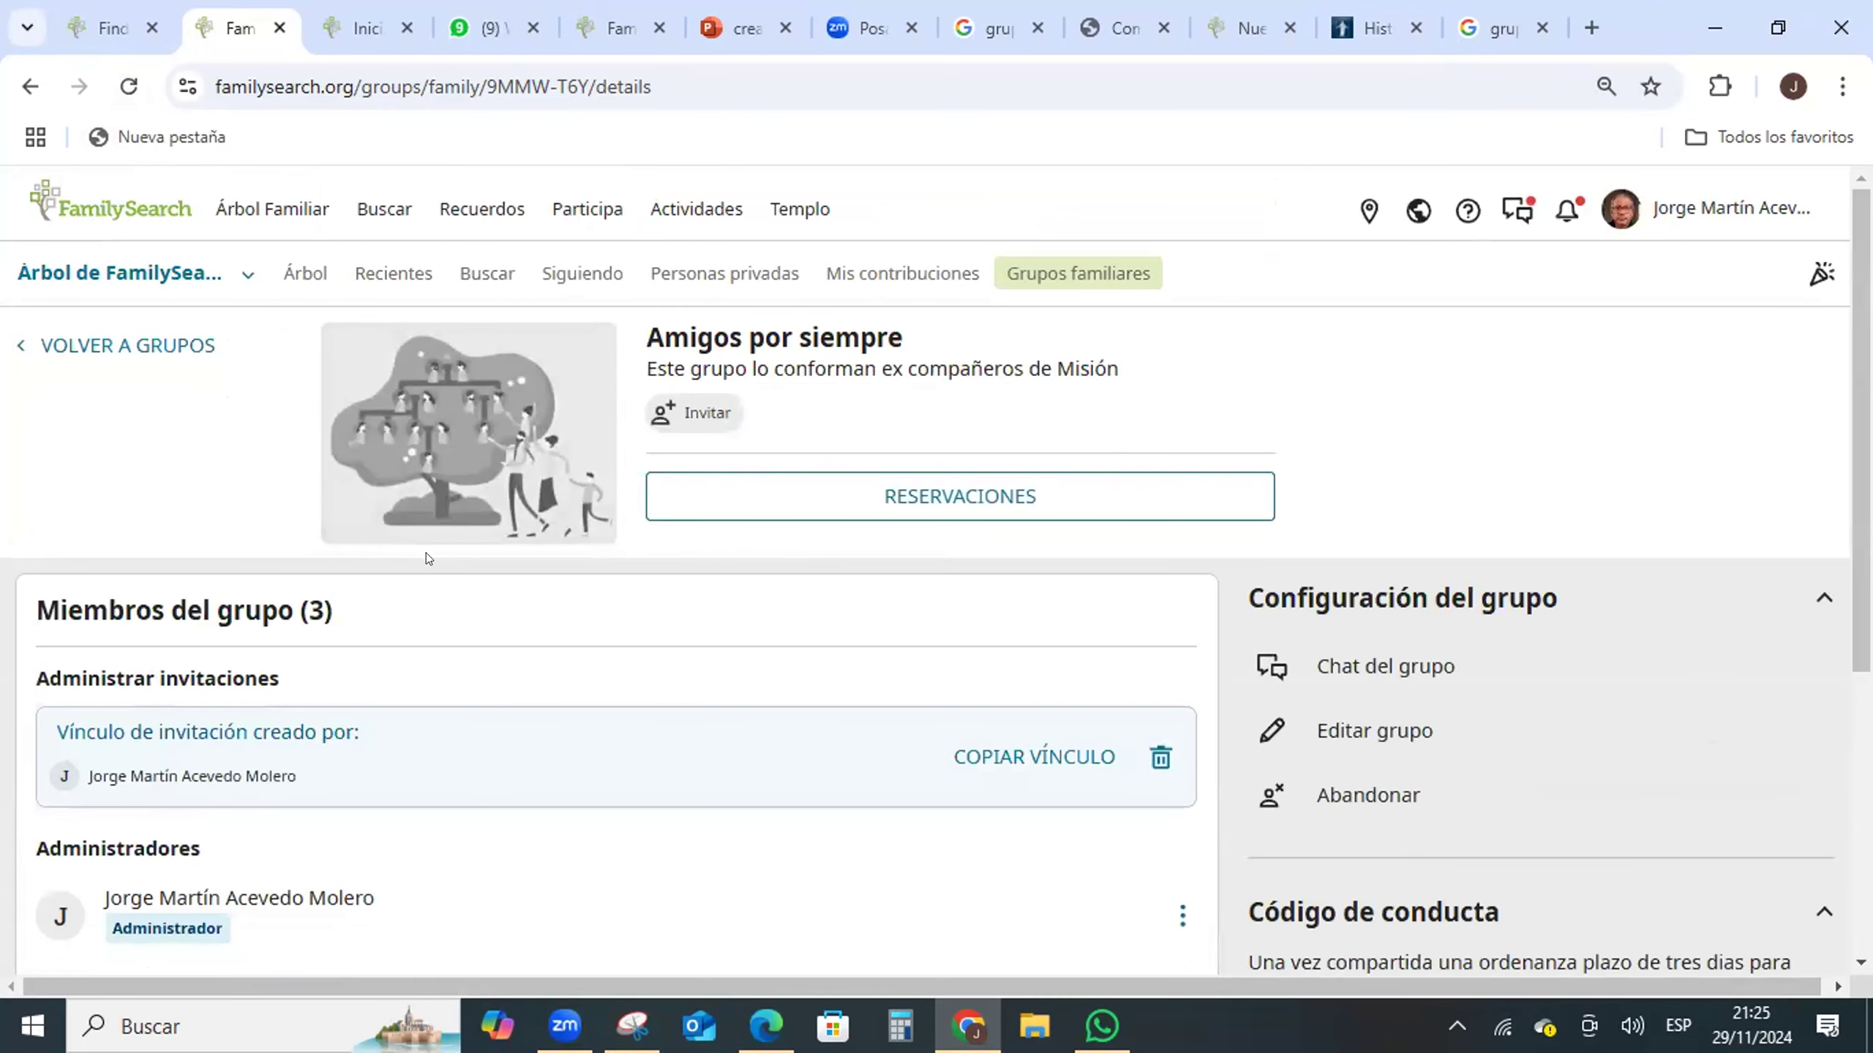
scroll(559, 602, "down", 4)
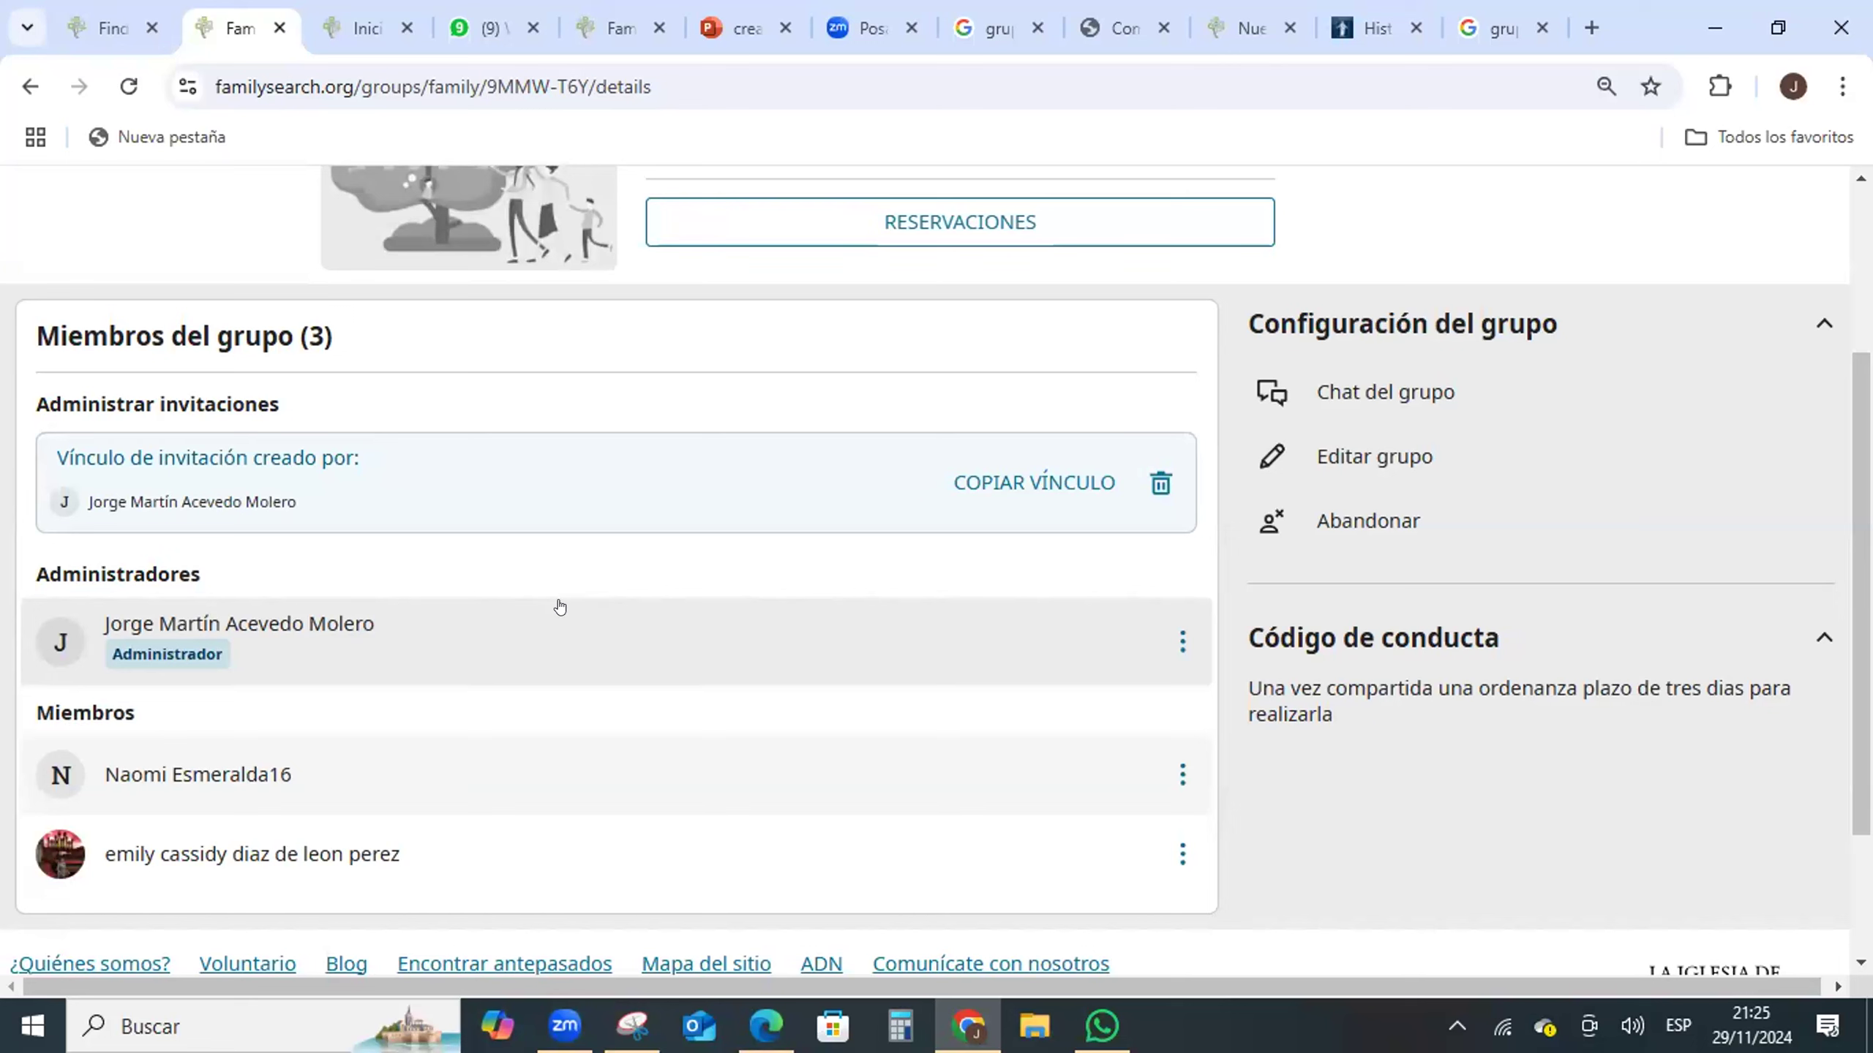
- Reload the group page once more and approve the join request pending for Amigos por siempre
left_click(131, 82)
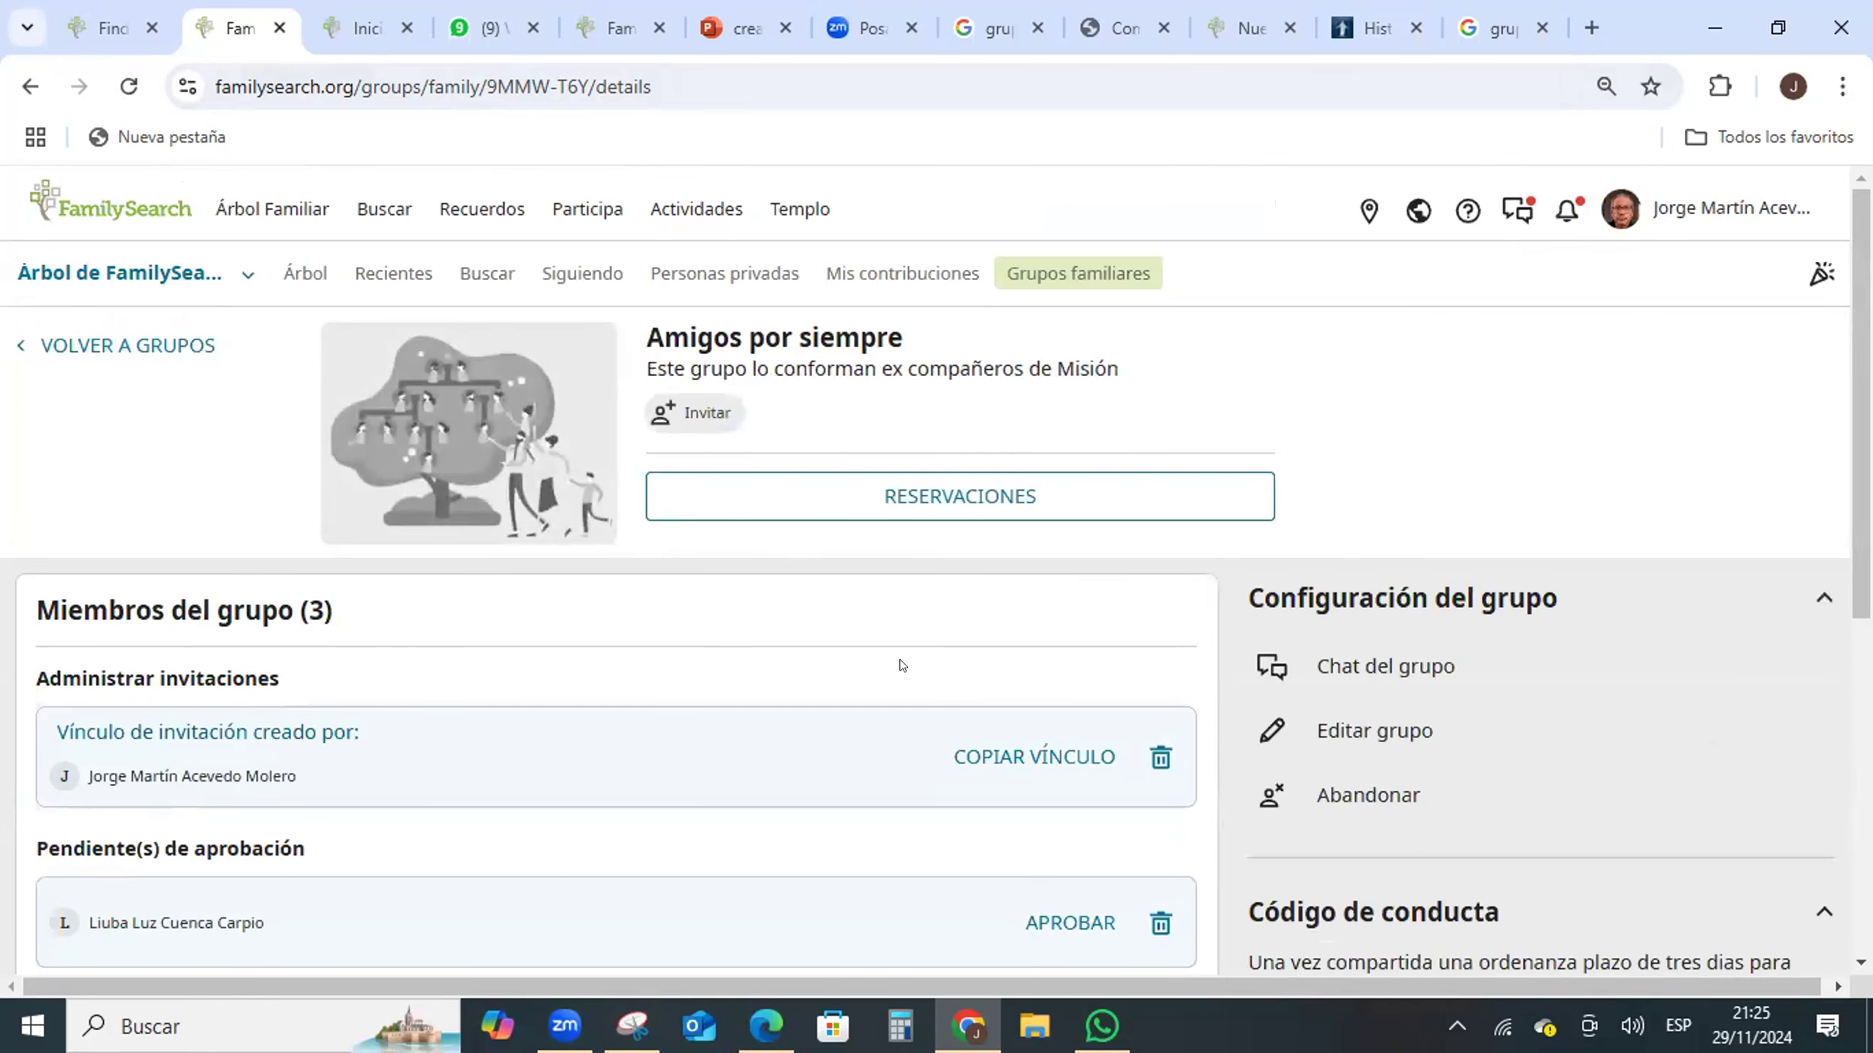
scroll(901, 666, "down", 3)
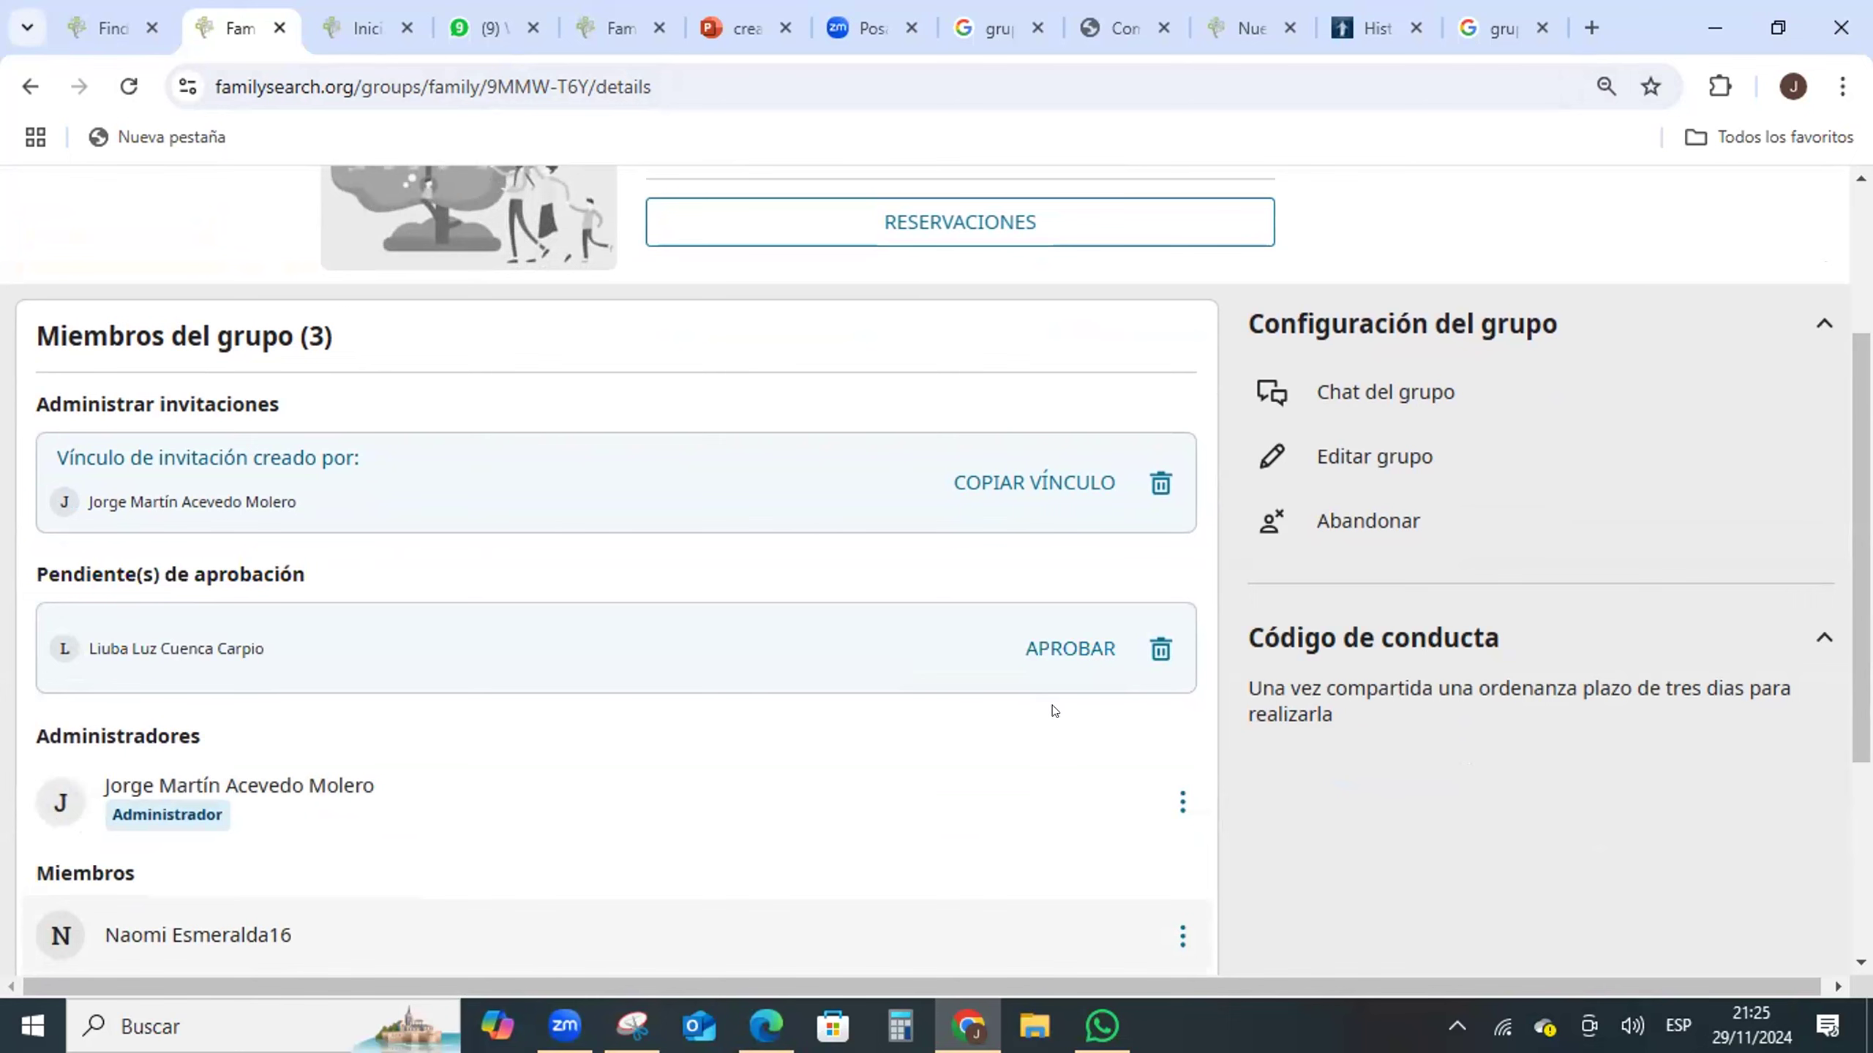
scroll(1020, 647, "down", 2)
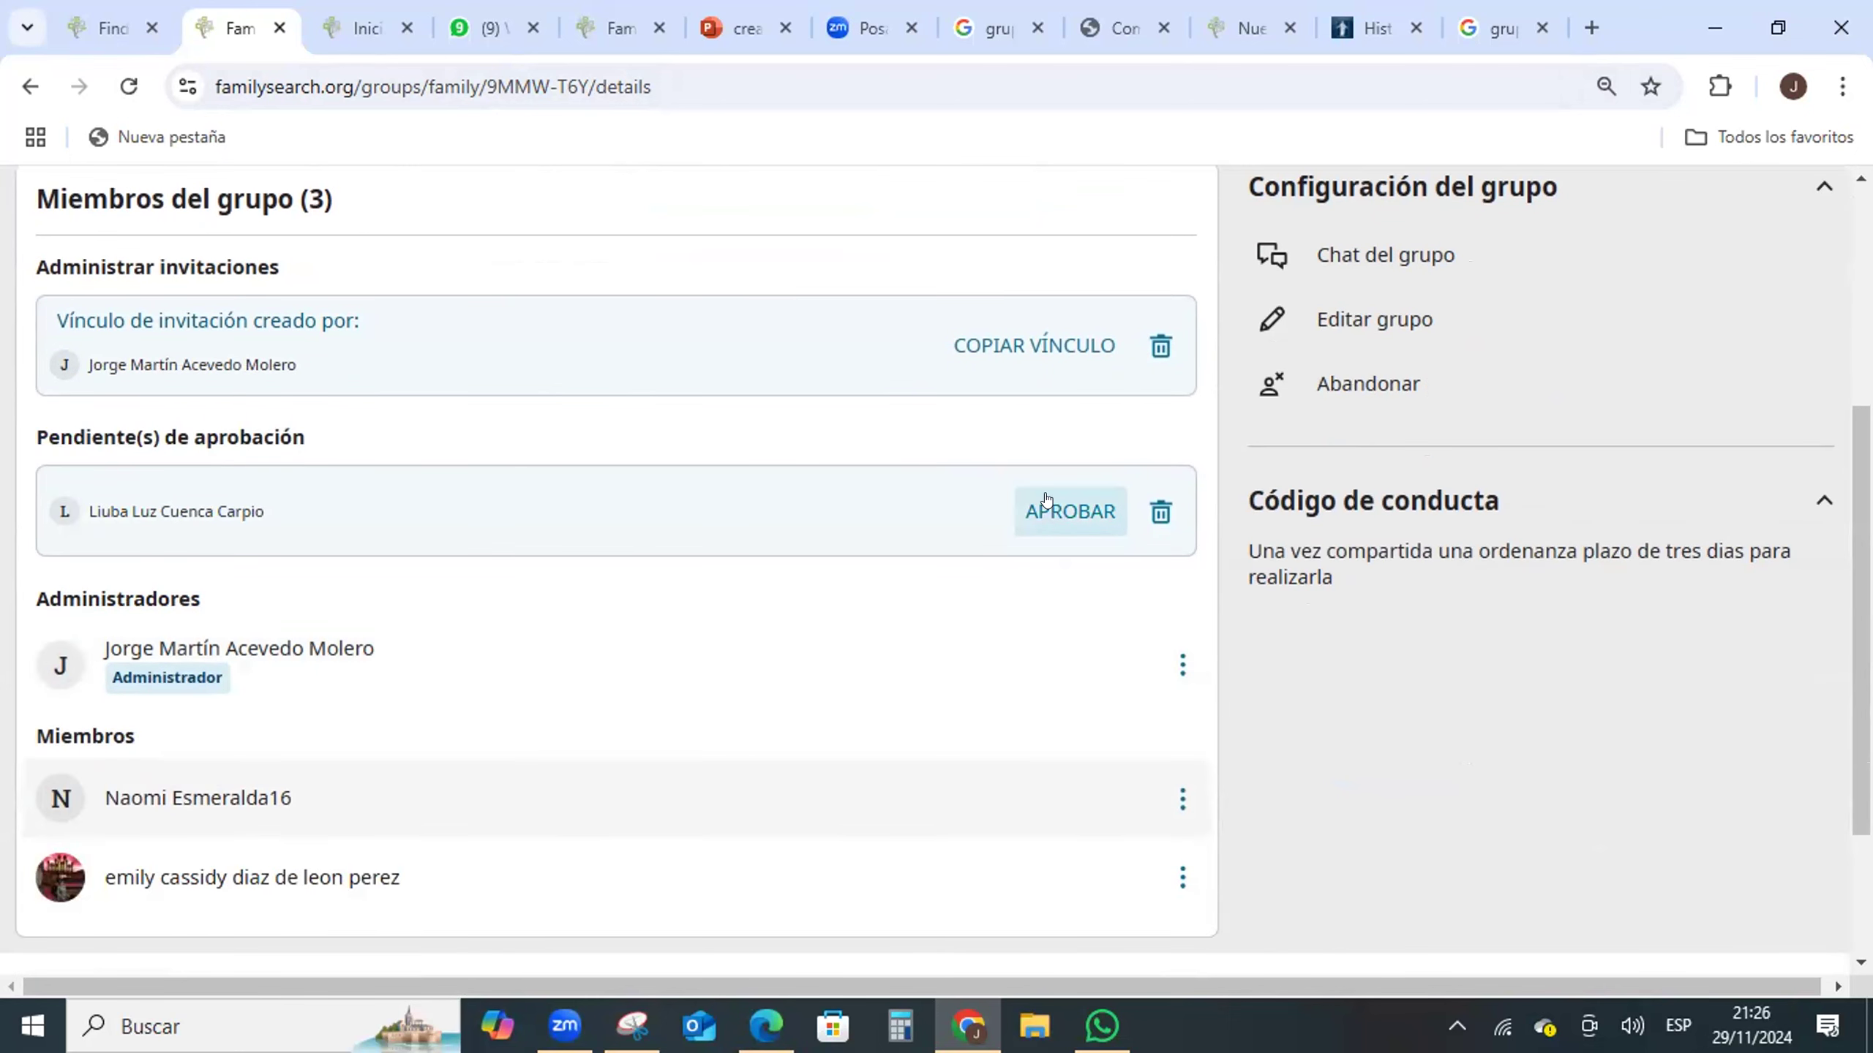
left_click(1045, 499)
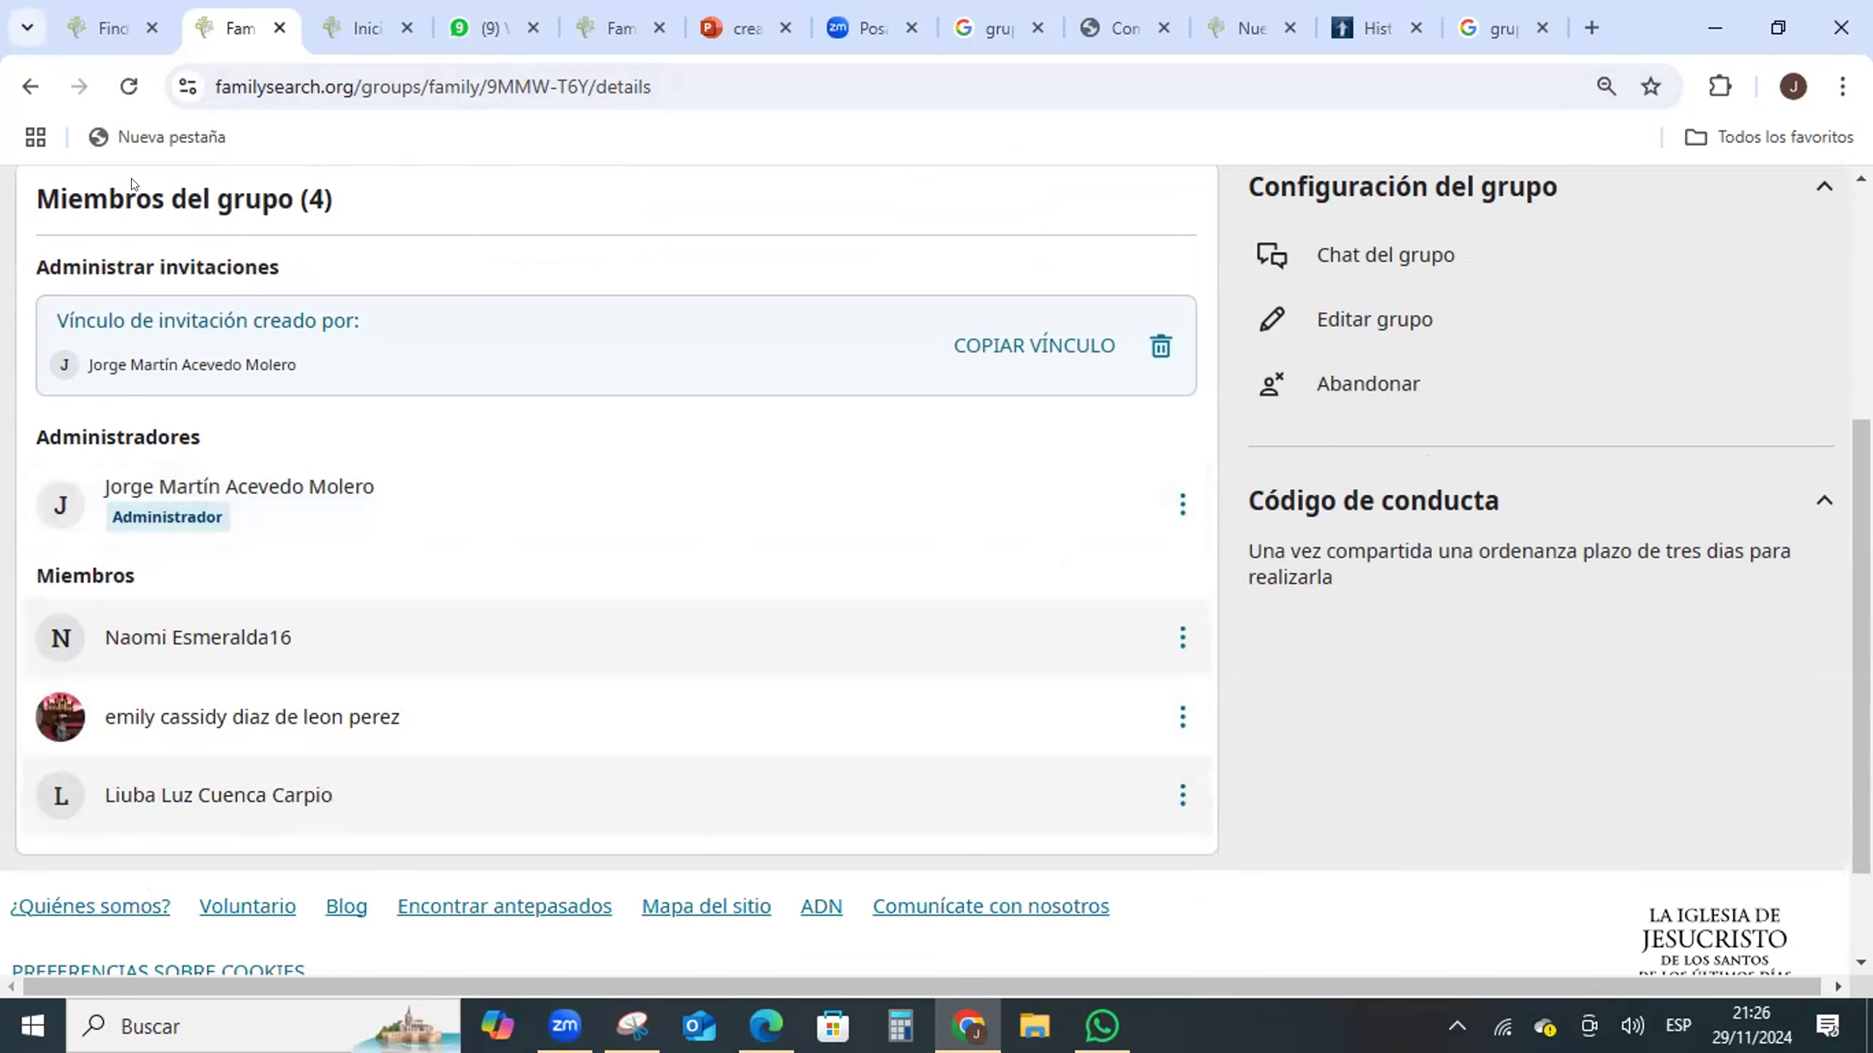
- Refresh the group's details and approve all remaining join requests, including those that arrive during the approvals
left_click(129, 85)
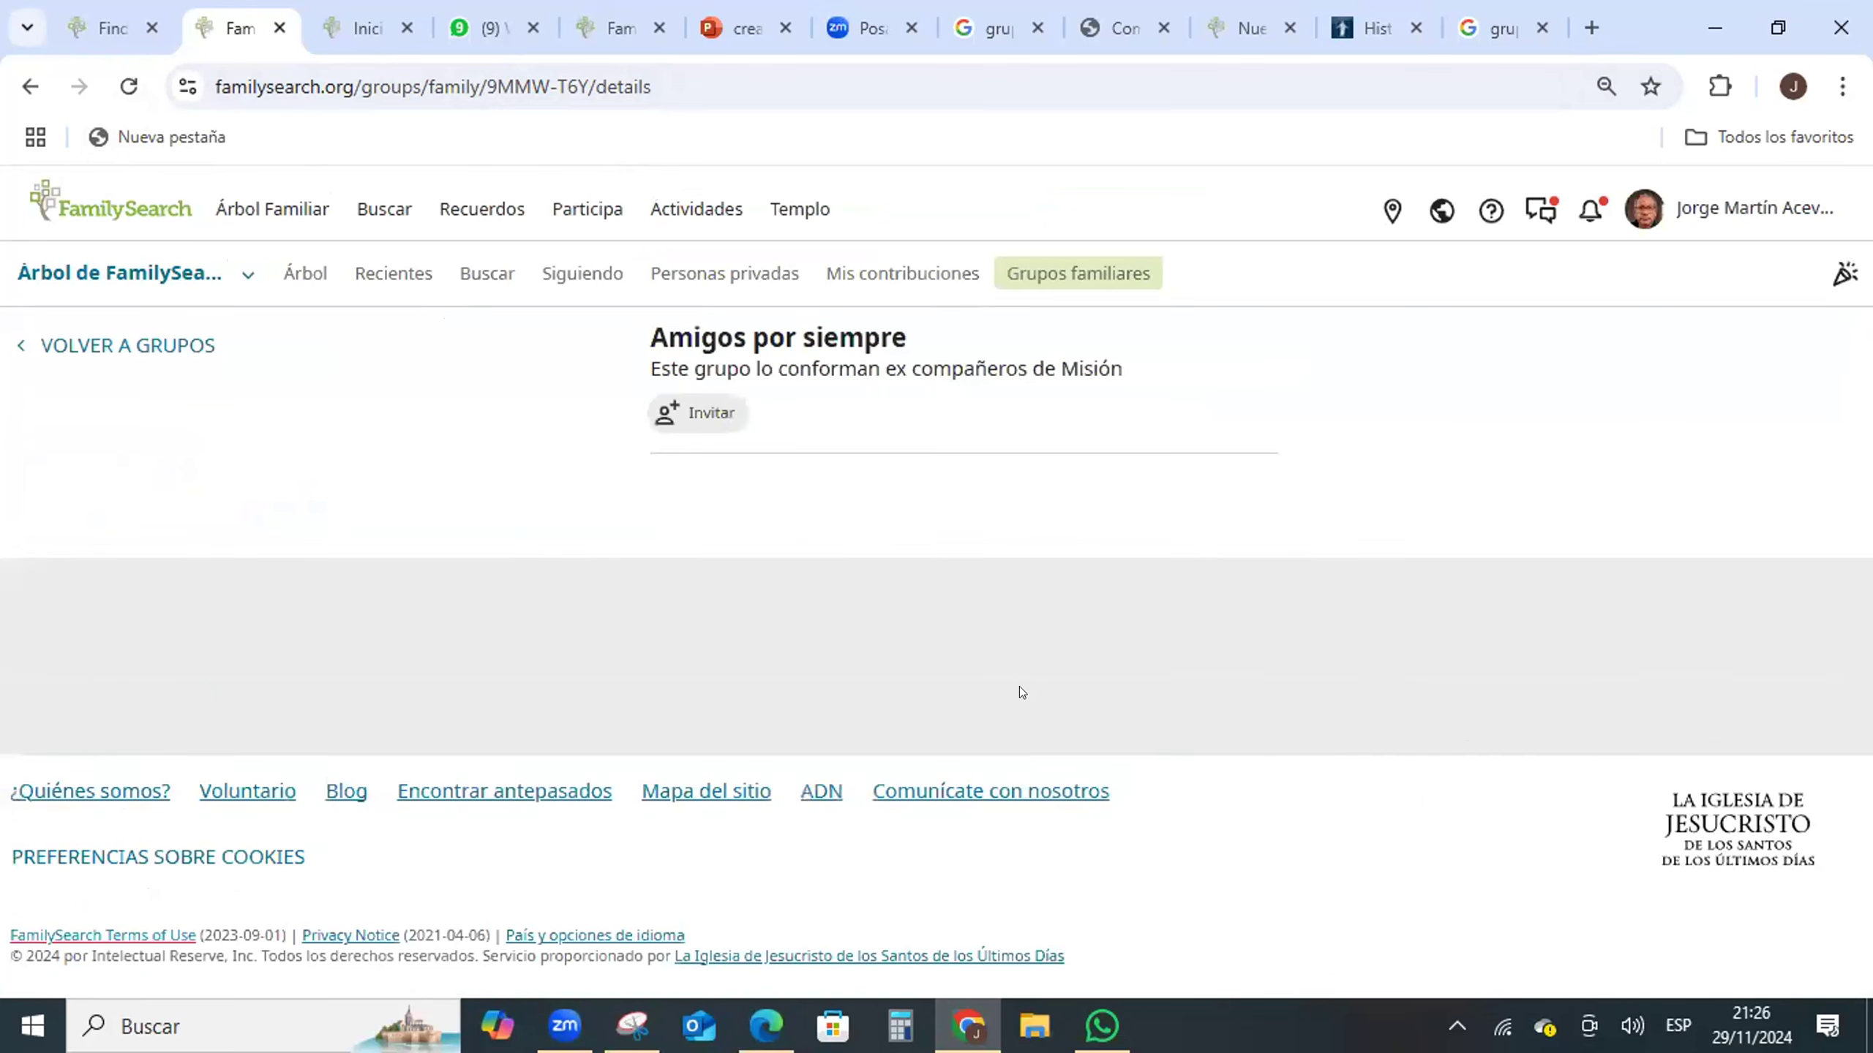
scroll(887, 758, "down", 2)
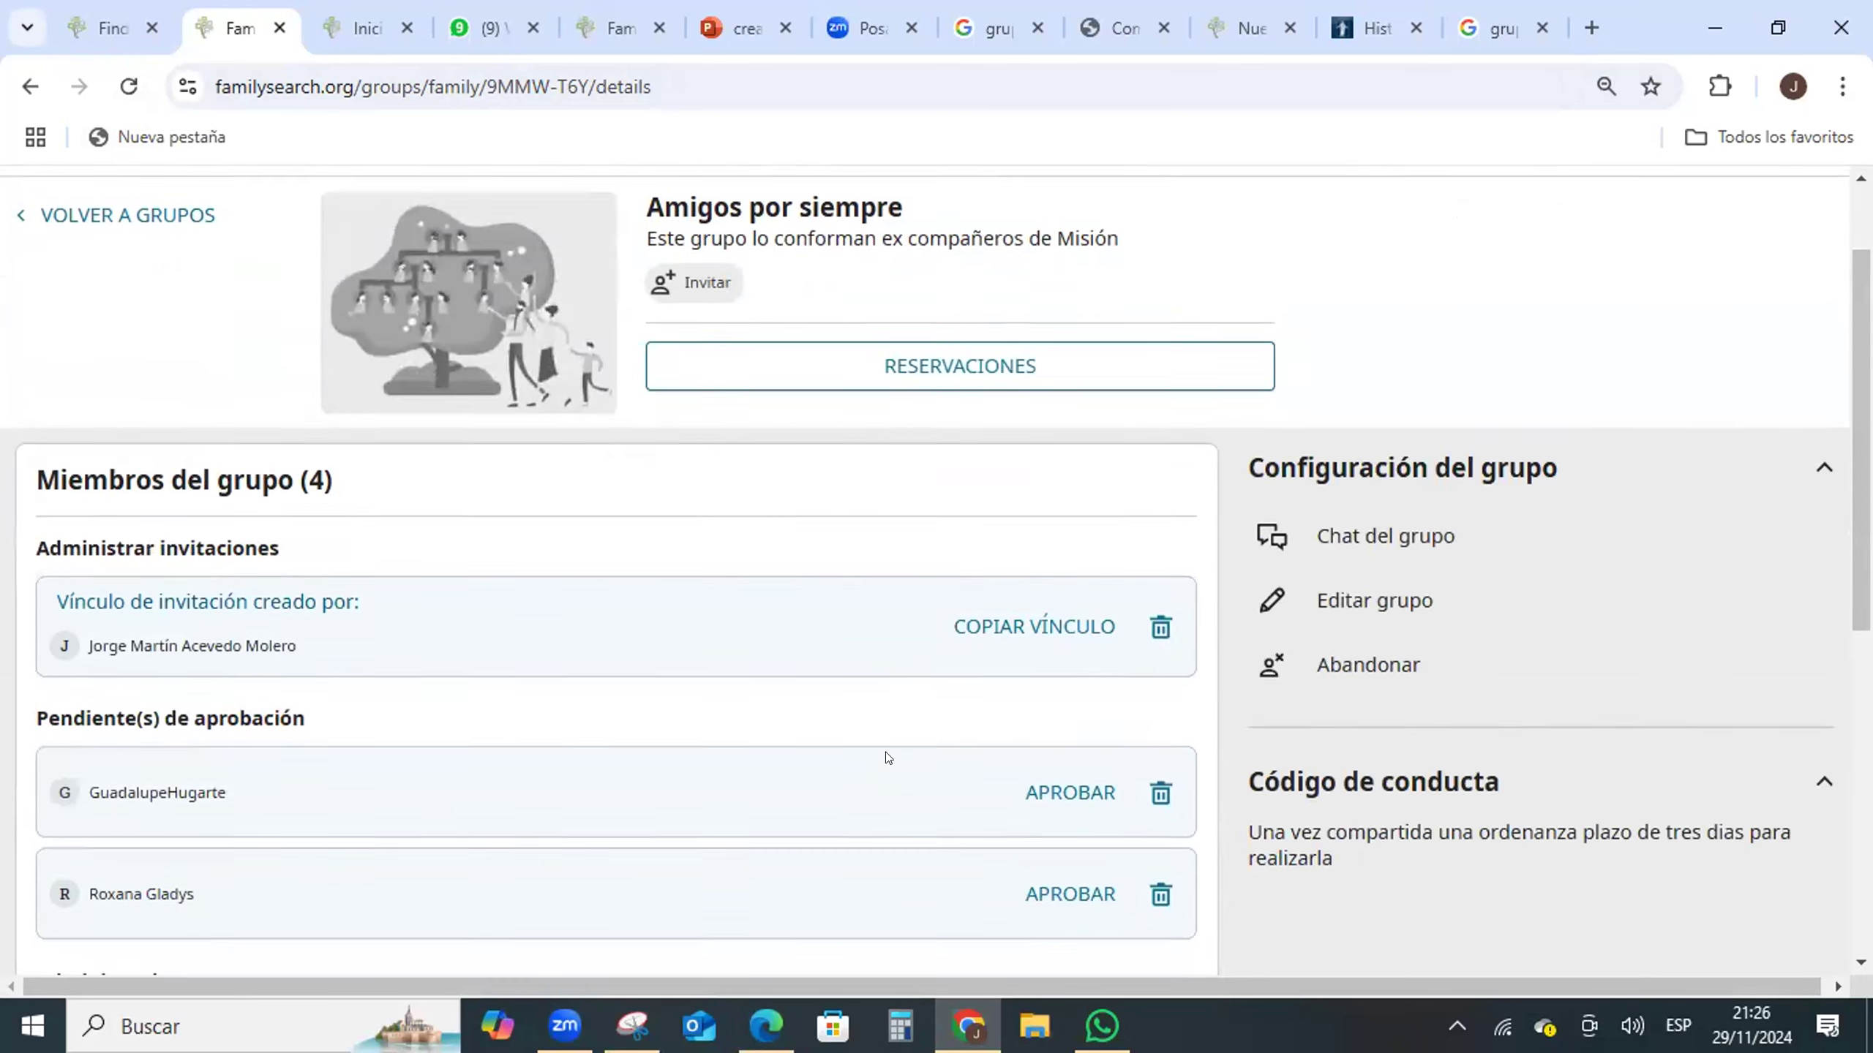
scroll(887, 758, "down", 2)
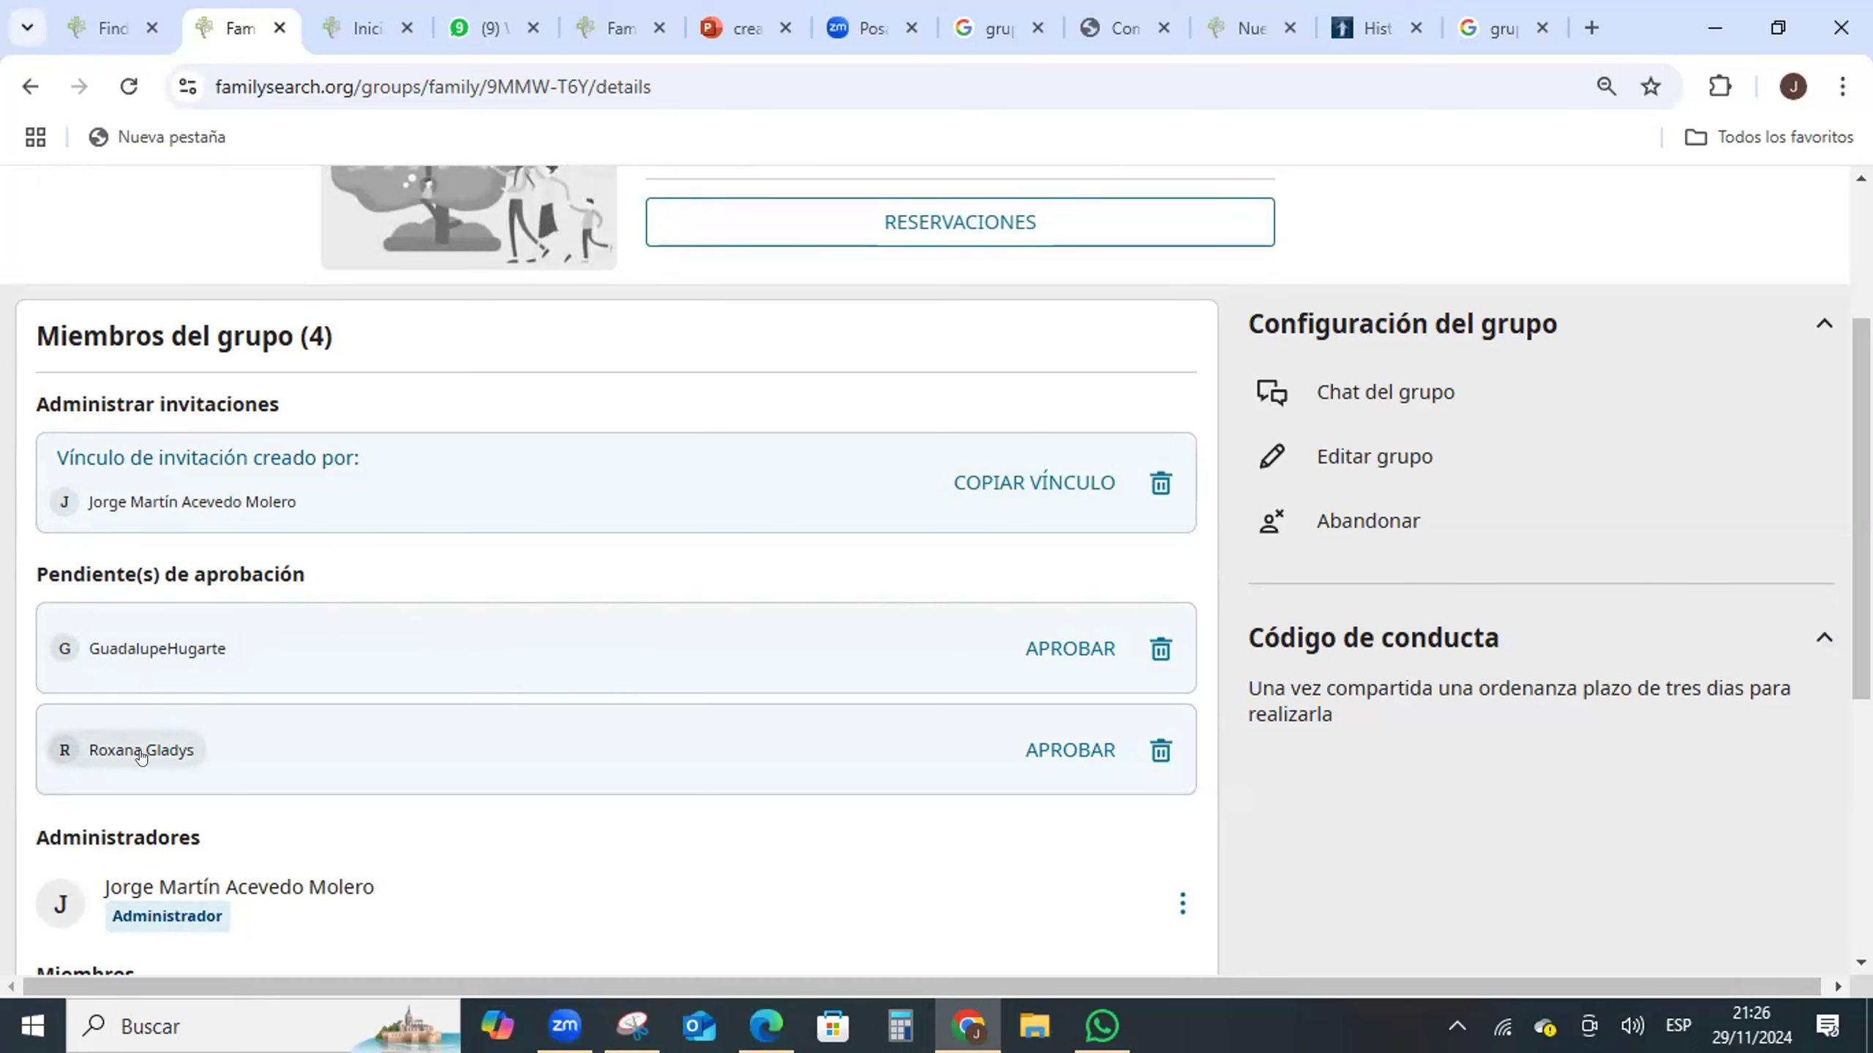
left_click(1058, 751)
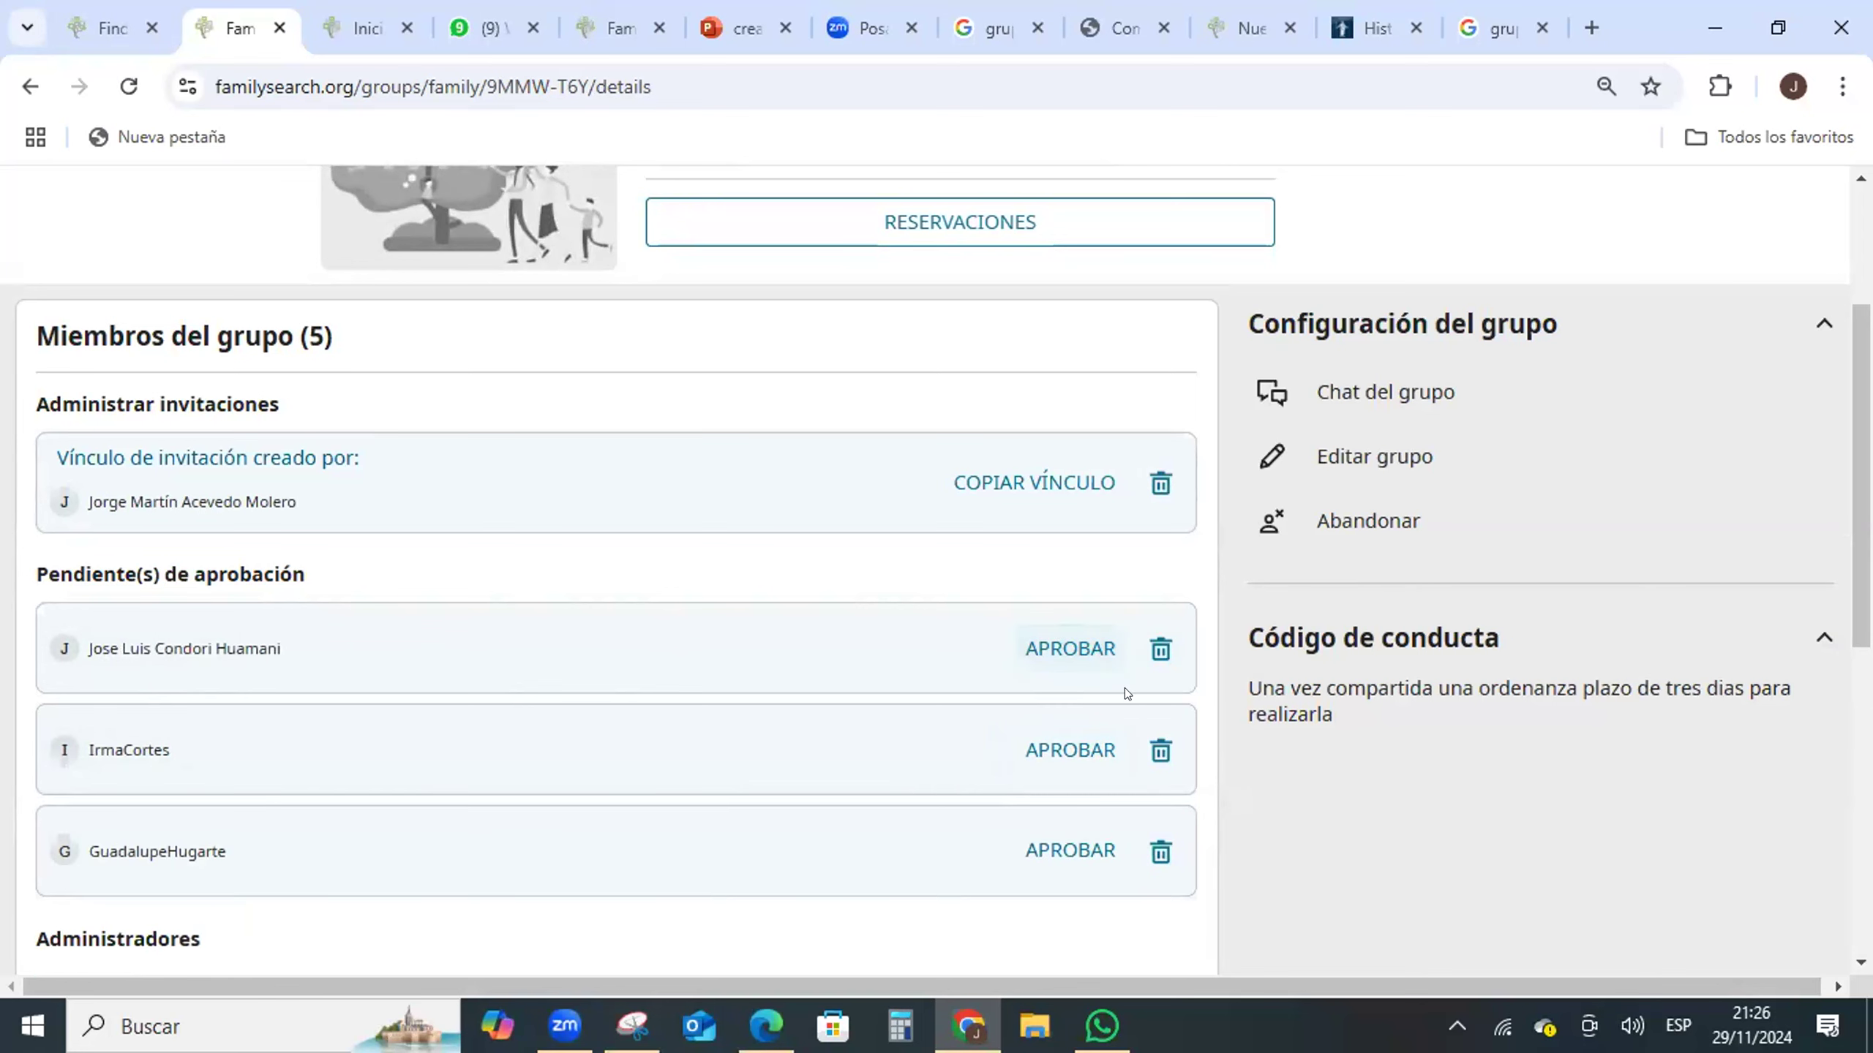
left_click(1059, 649)
left_click(1058, 740)
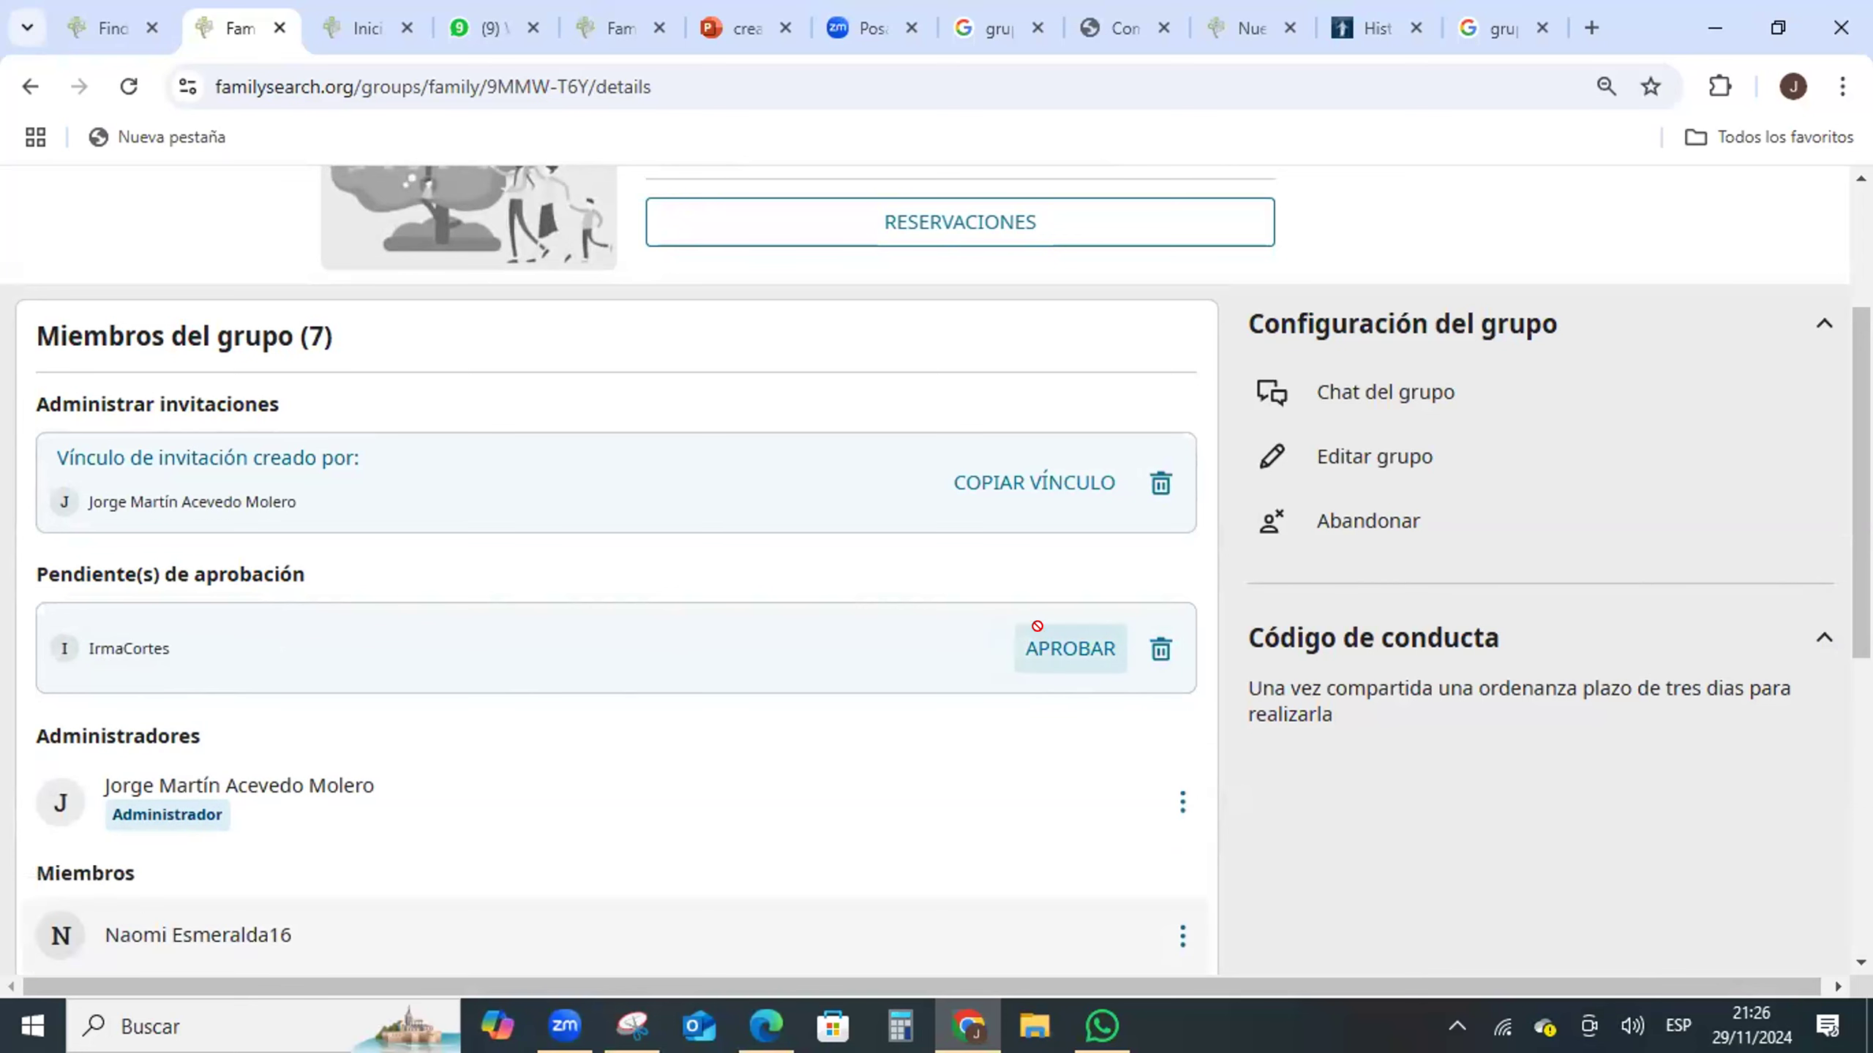
left_click(1038, 643)
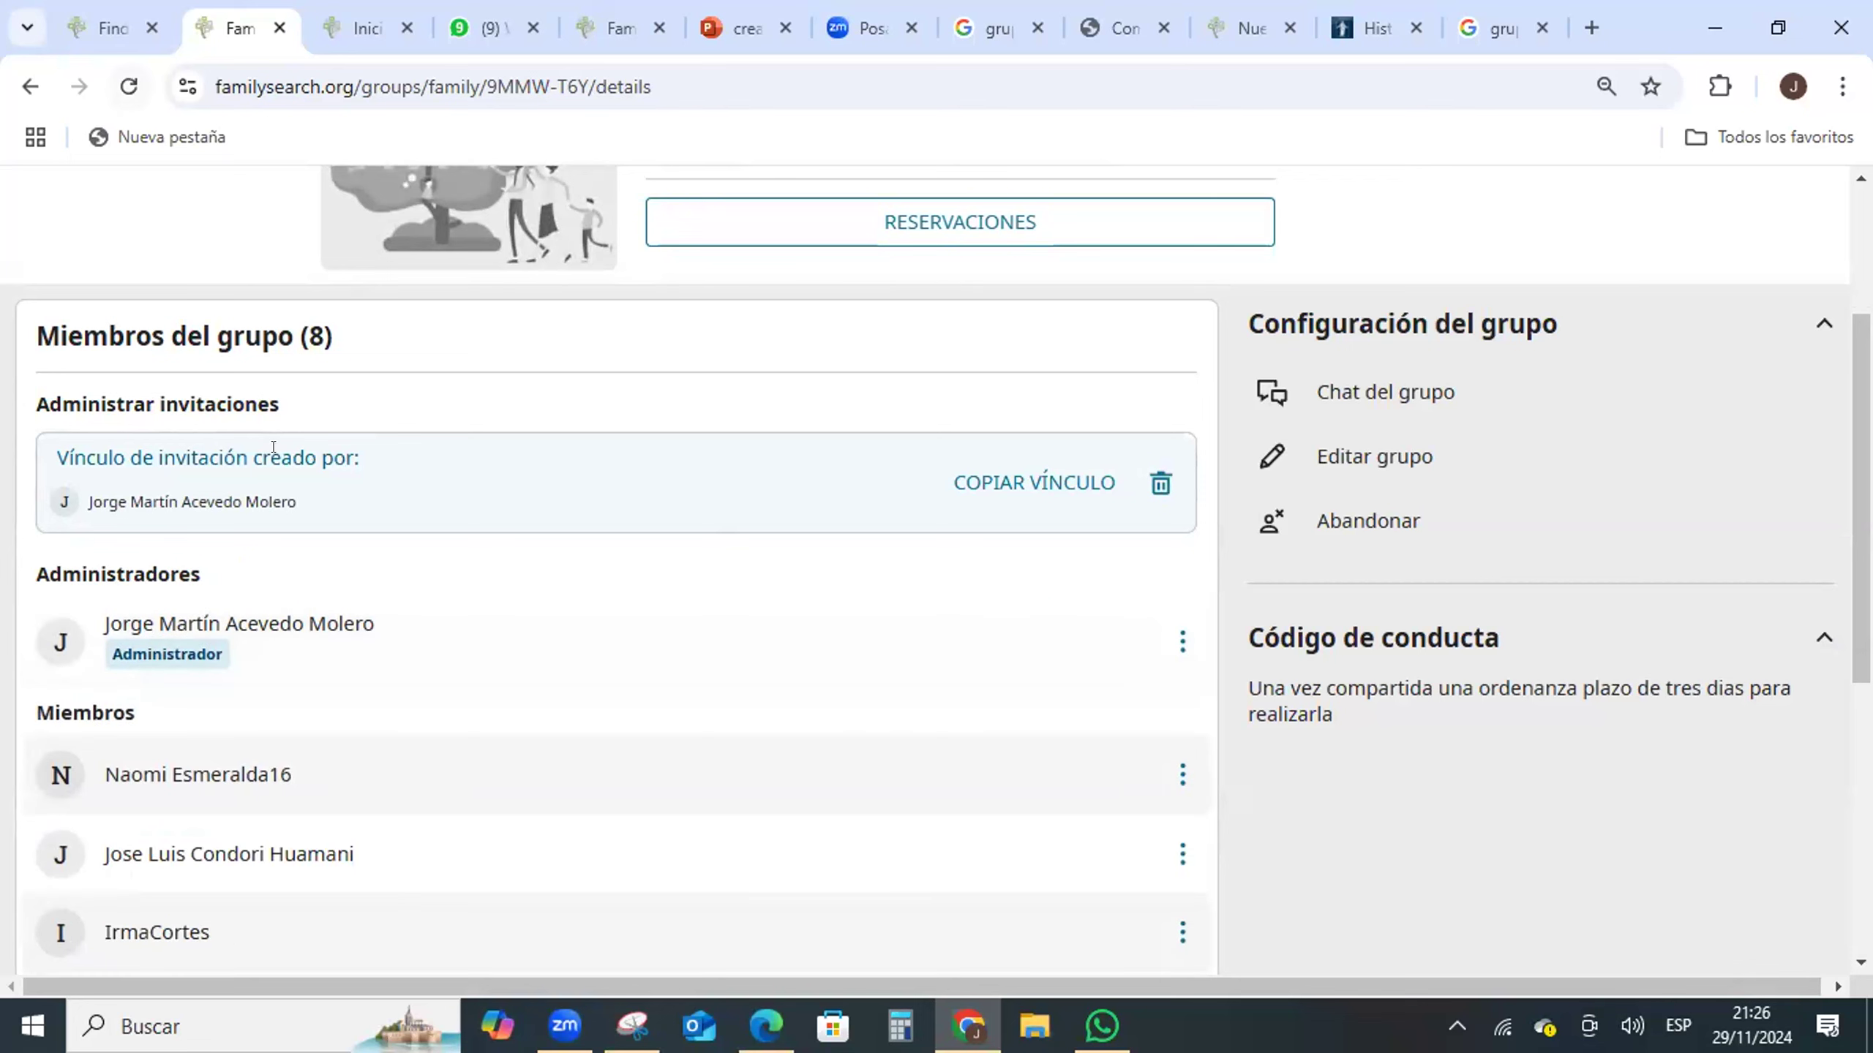
- Reload the group page and review the members list and member total of Amigos por siempre
left_click(128, 86)
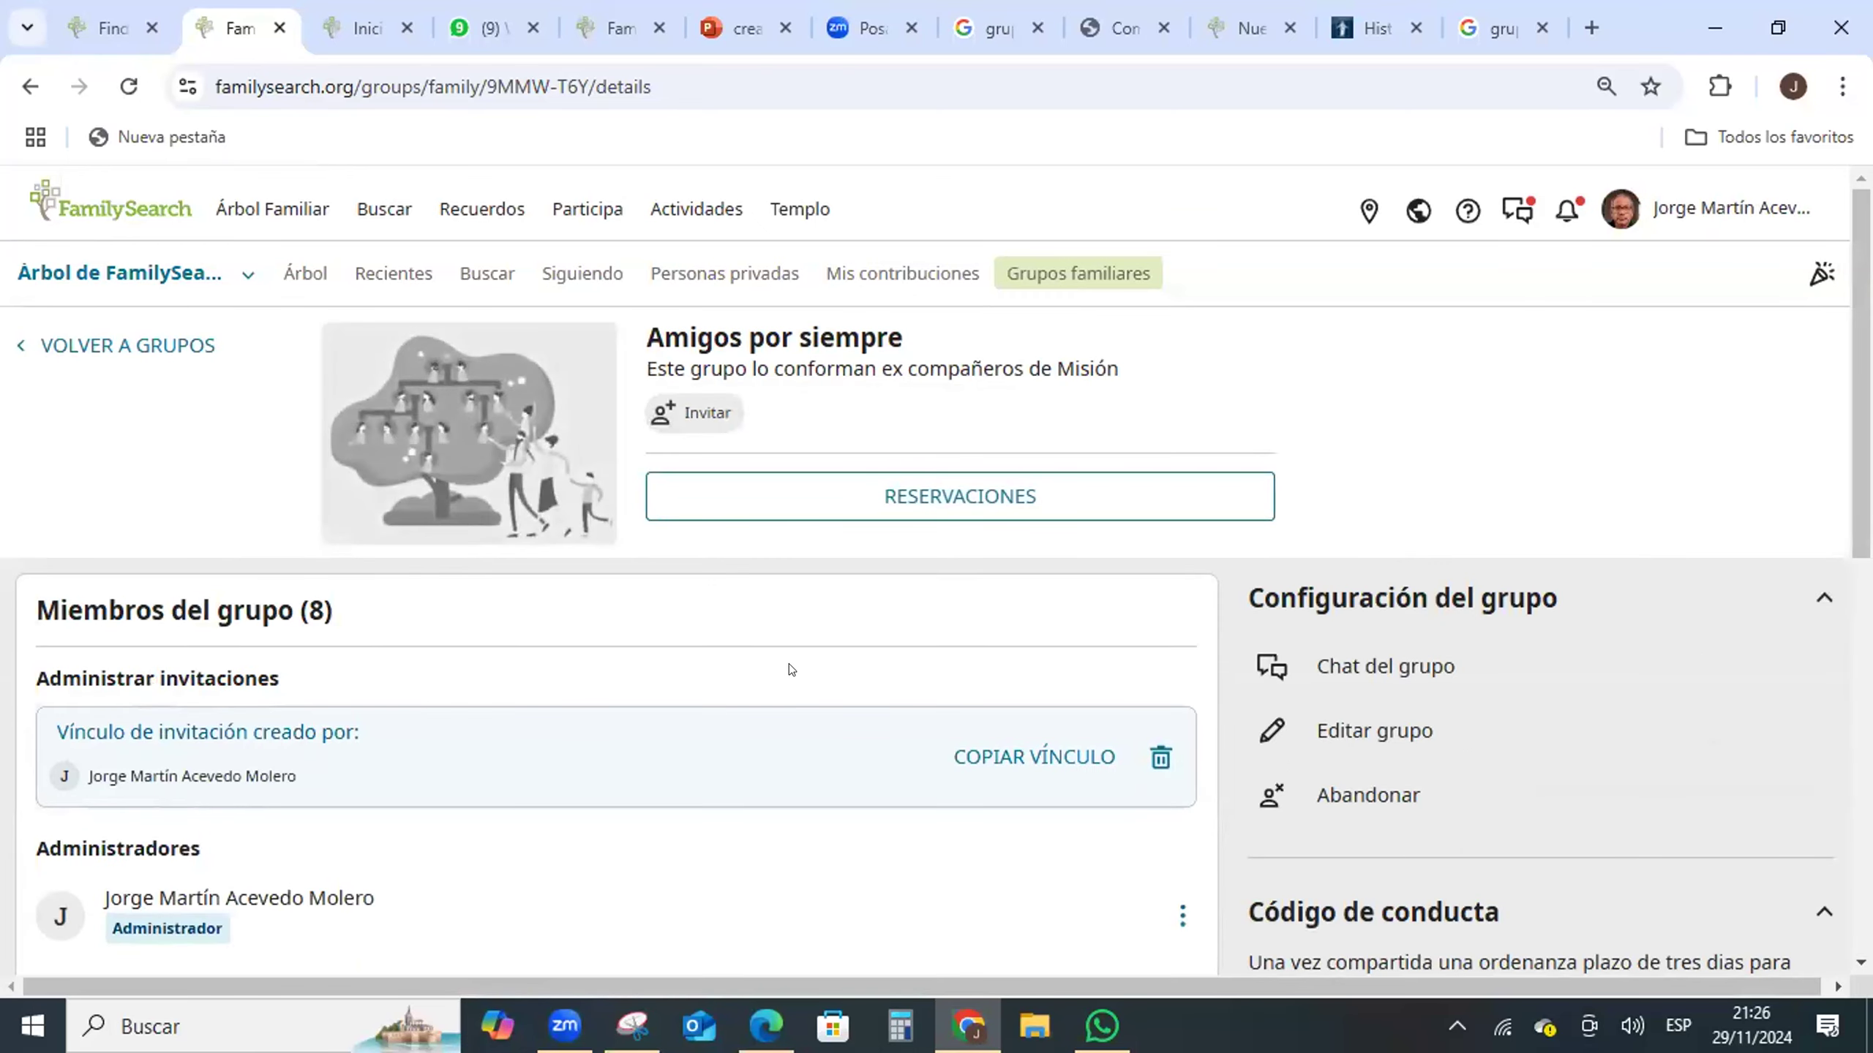
scroll(790, 668, "down", 3)
scroll(788, 670, "down", 3)
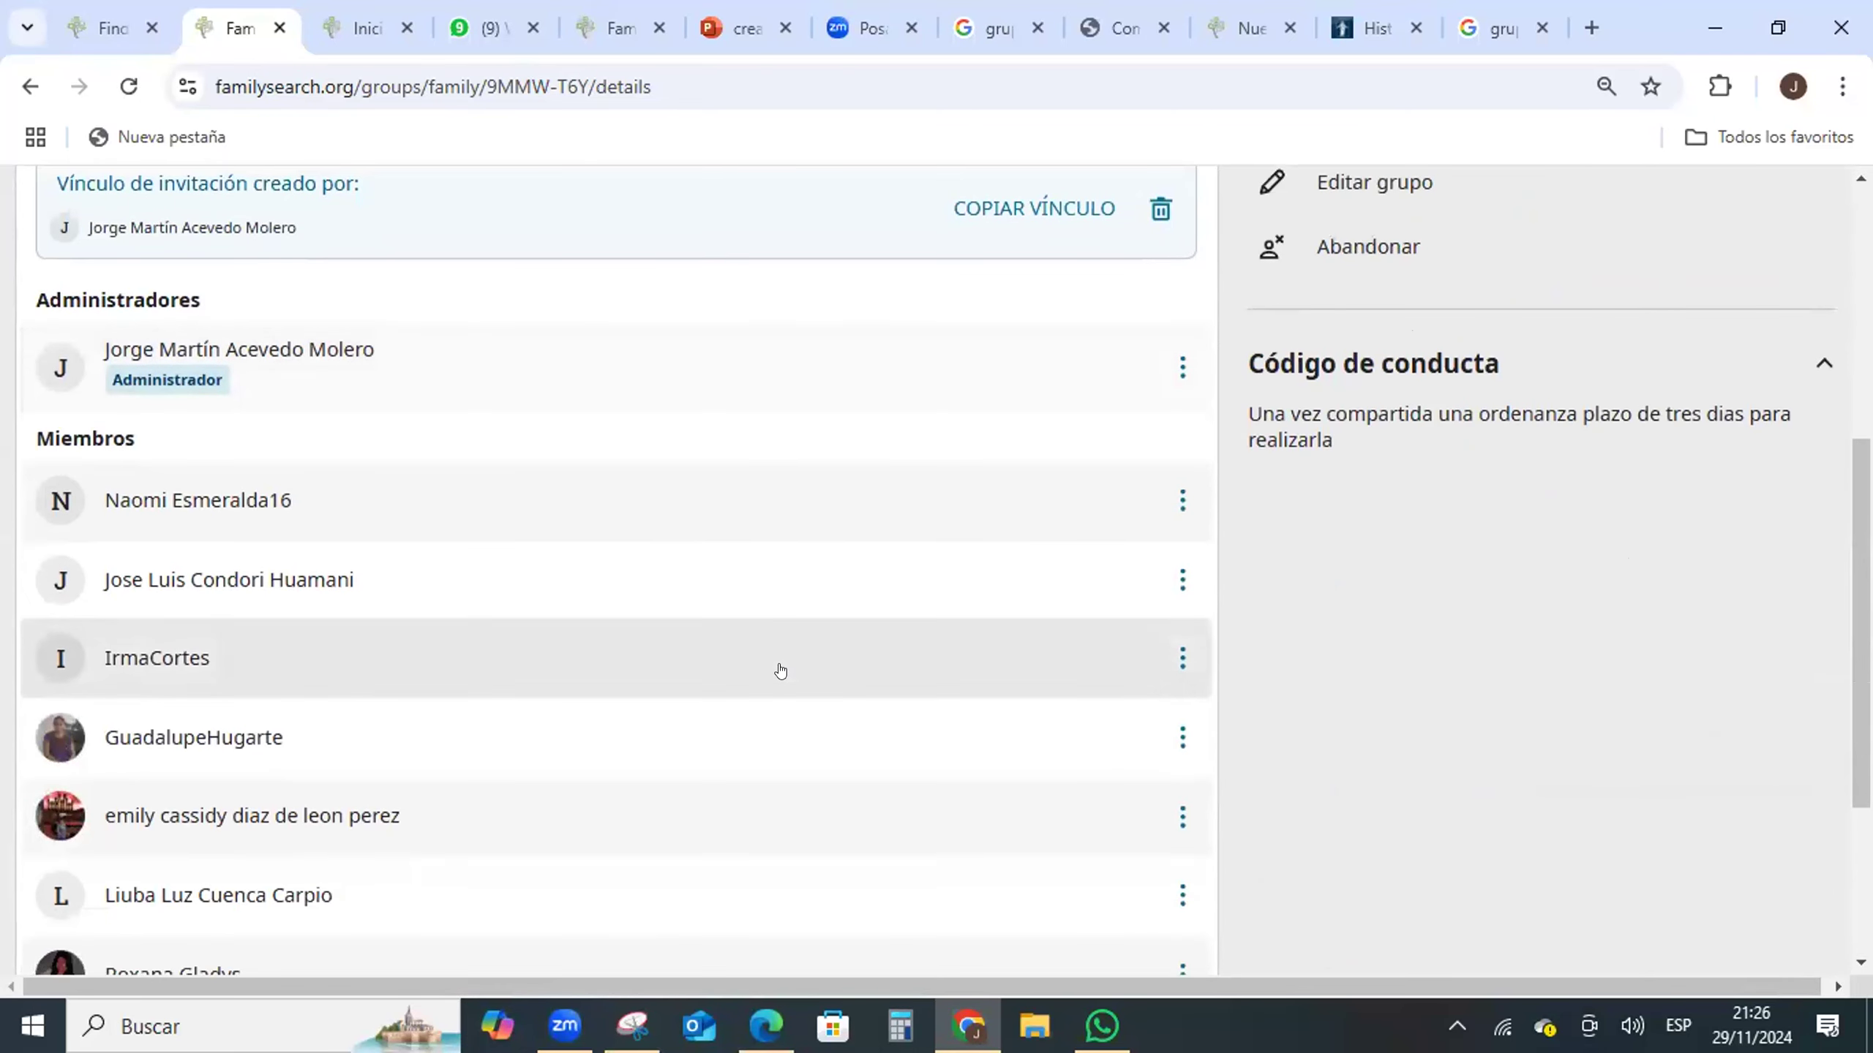
scroll(780, 670, "down", 2)
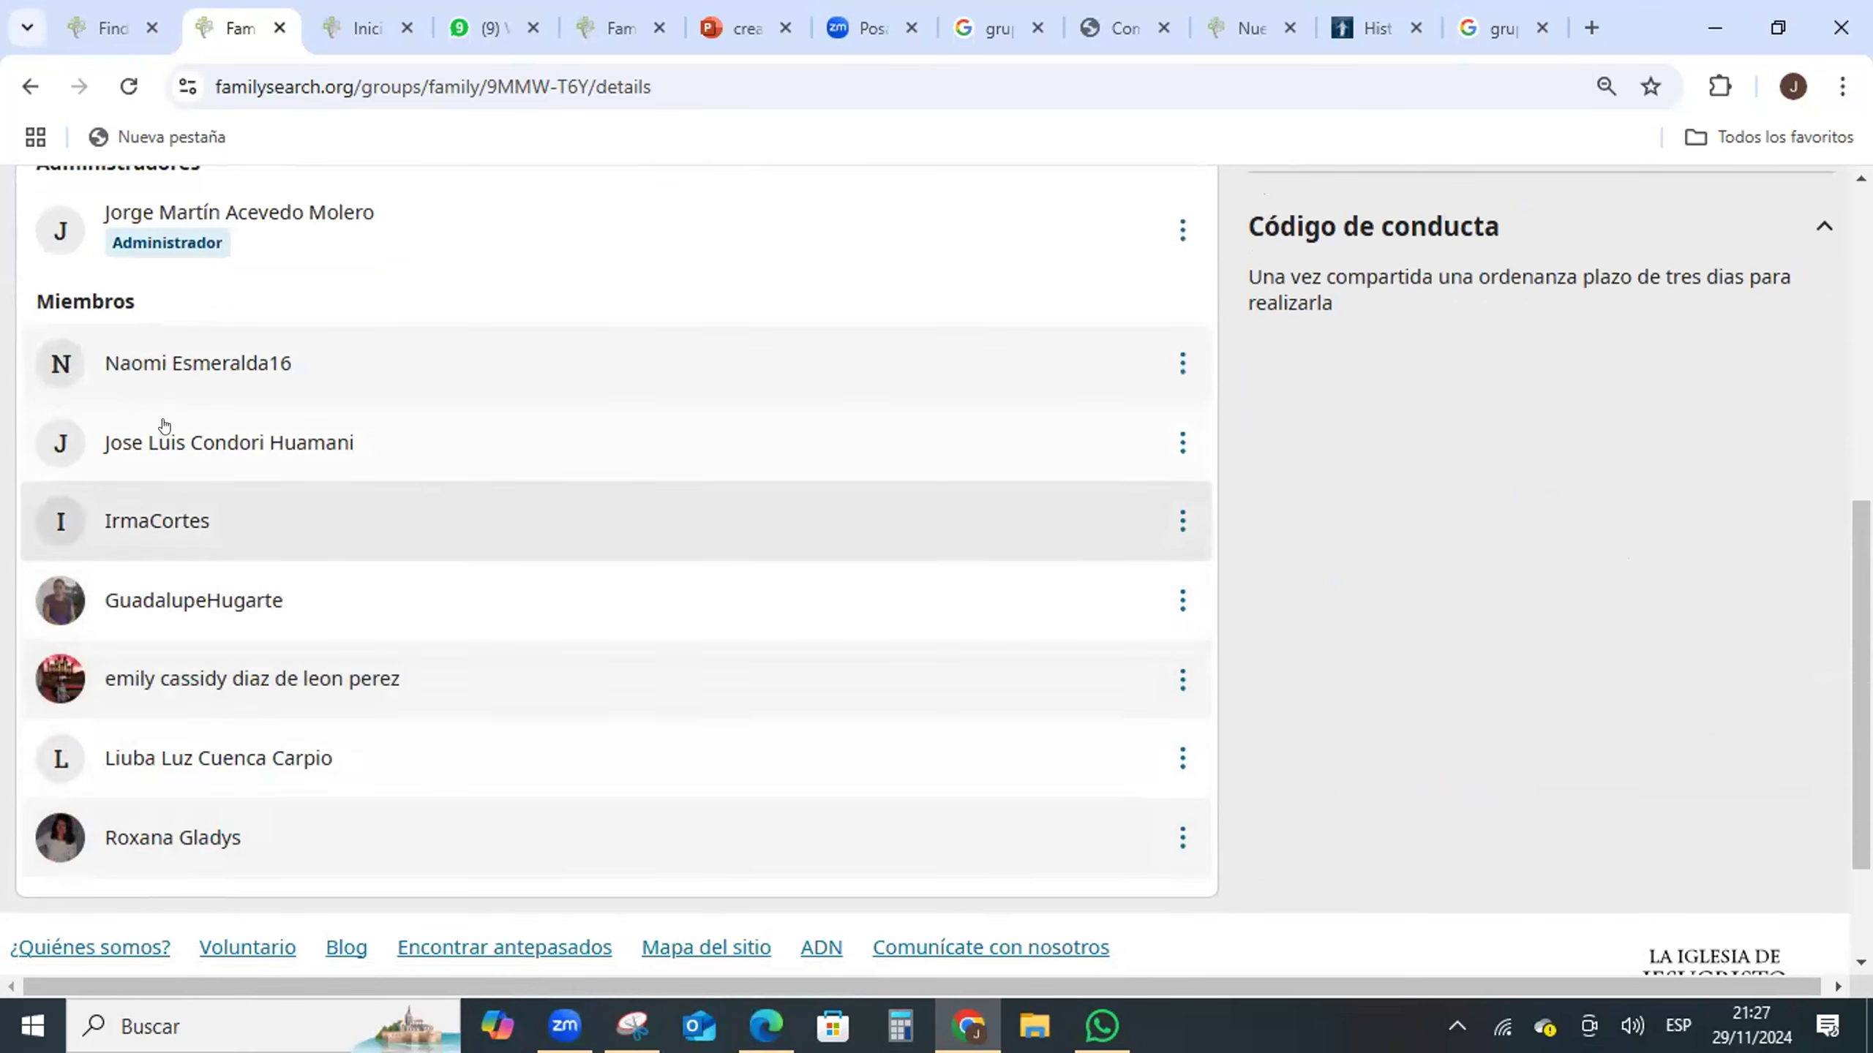
scroll(537, 473, "up", 2)
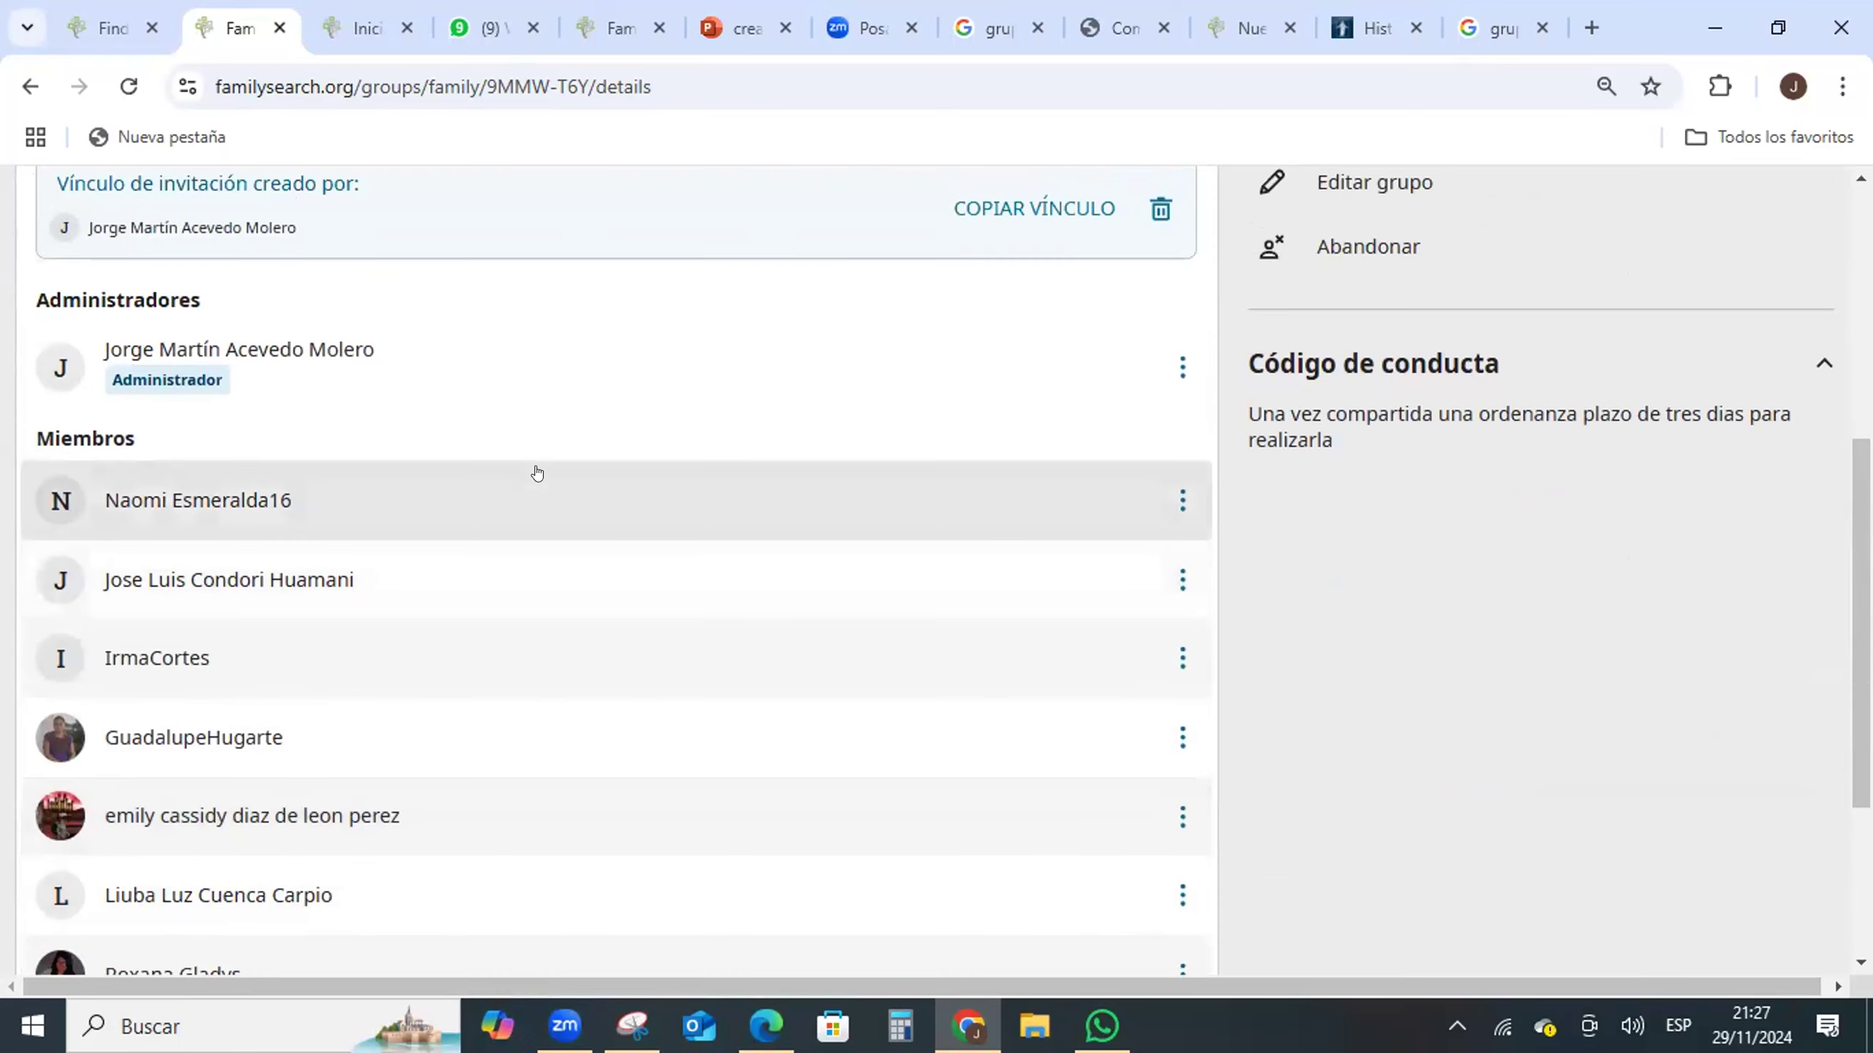
scroll(537, 474, "down", 2)
scroll(539, 474, "up", 10)
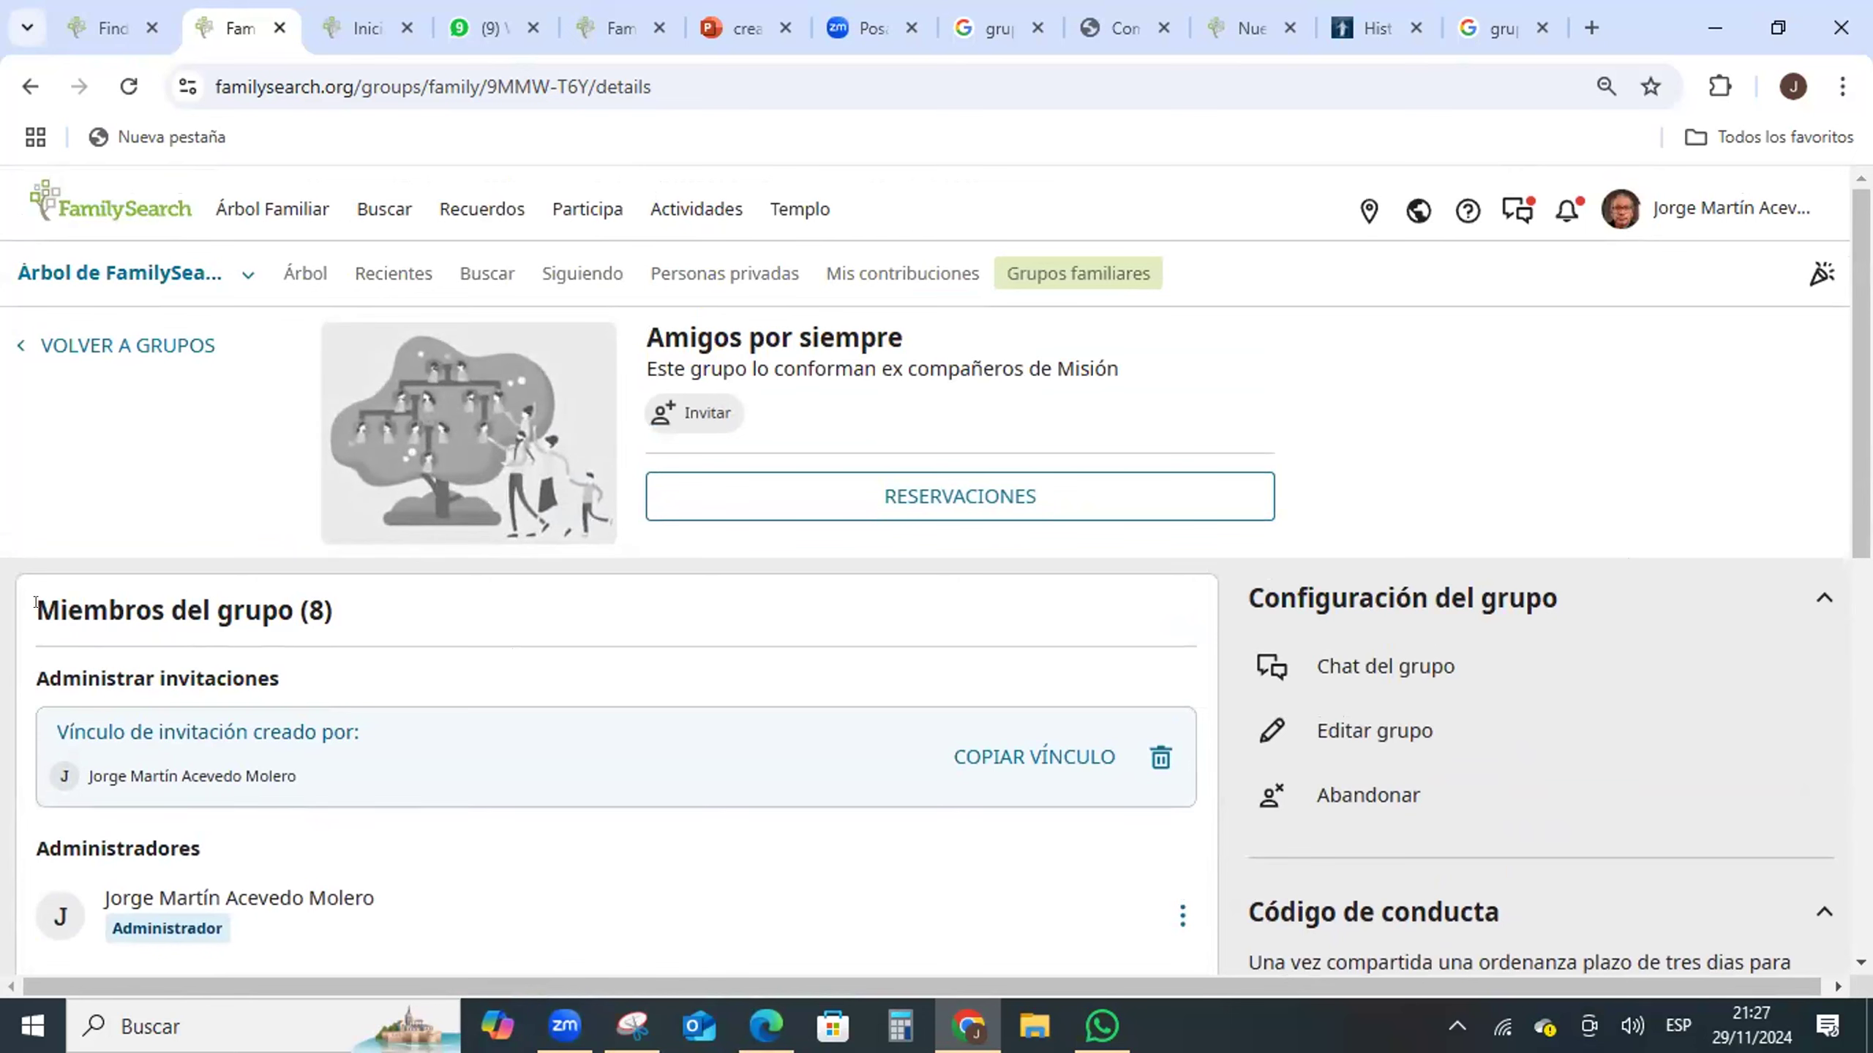
left_click_drag(32, 600, 351, 617)
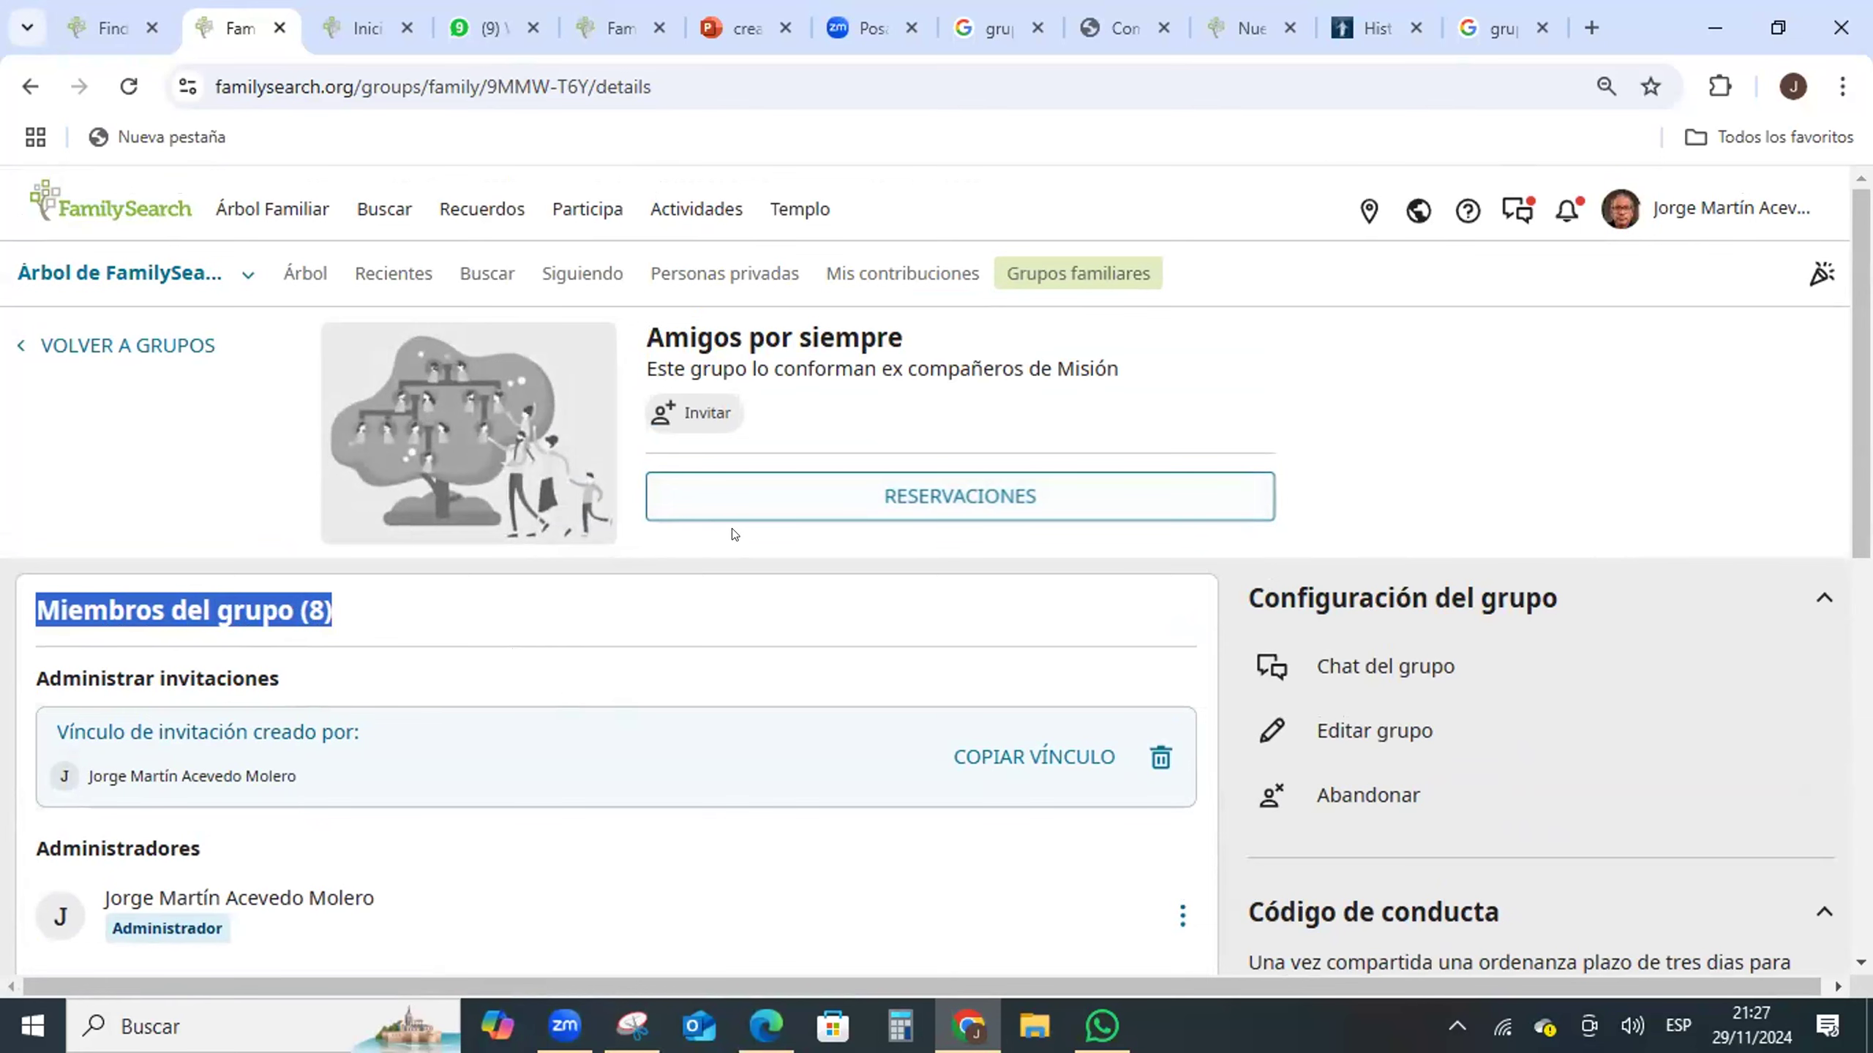
- View the management options for the first person listed under Miembros, and close them without choosing any
scroll(726, 564, "down", 5)
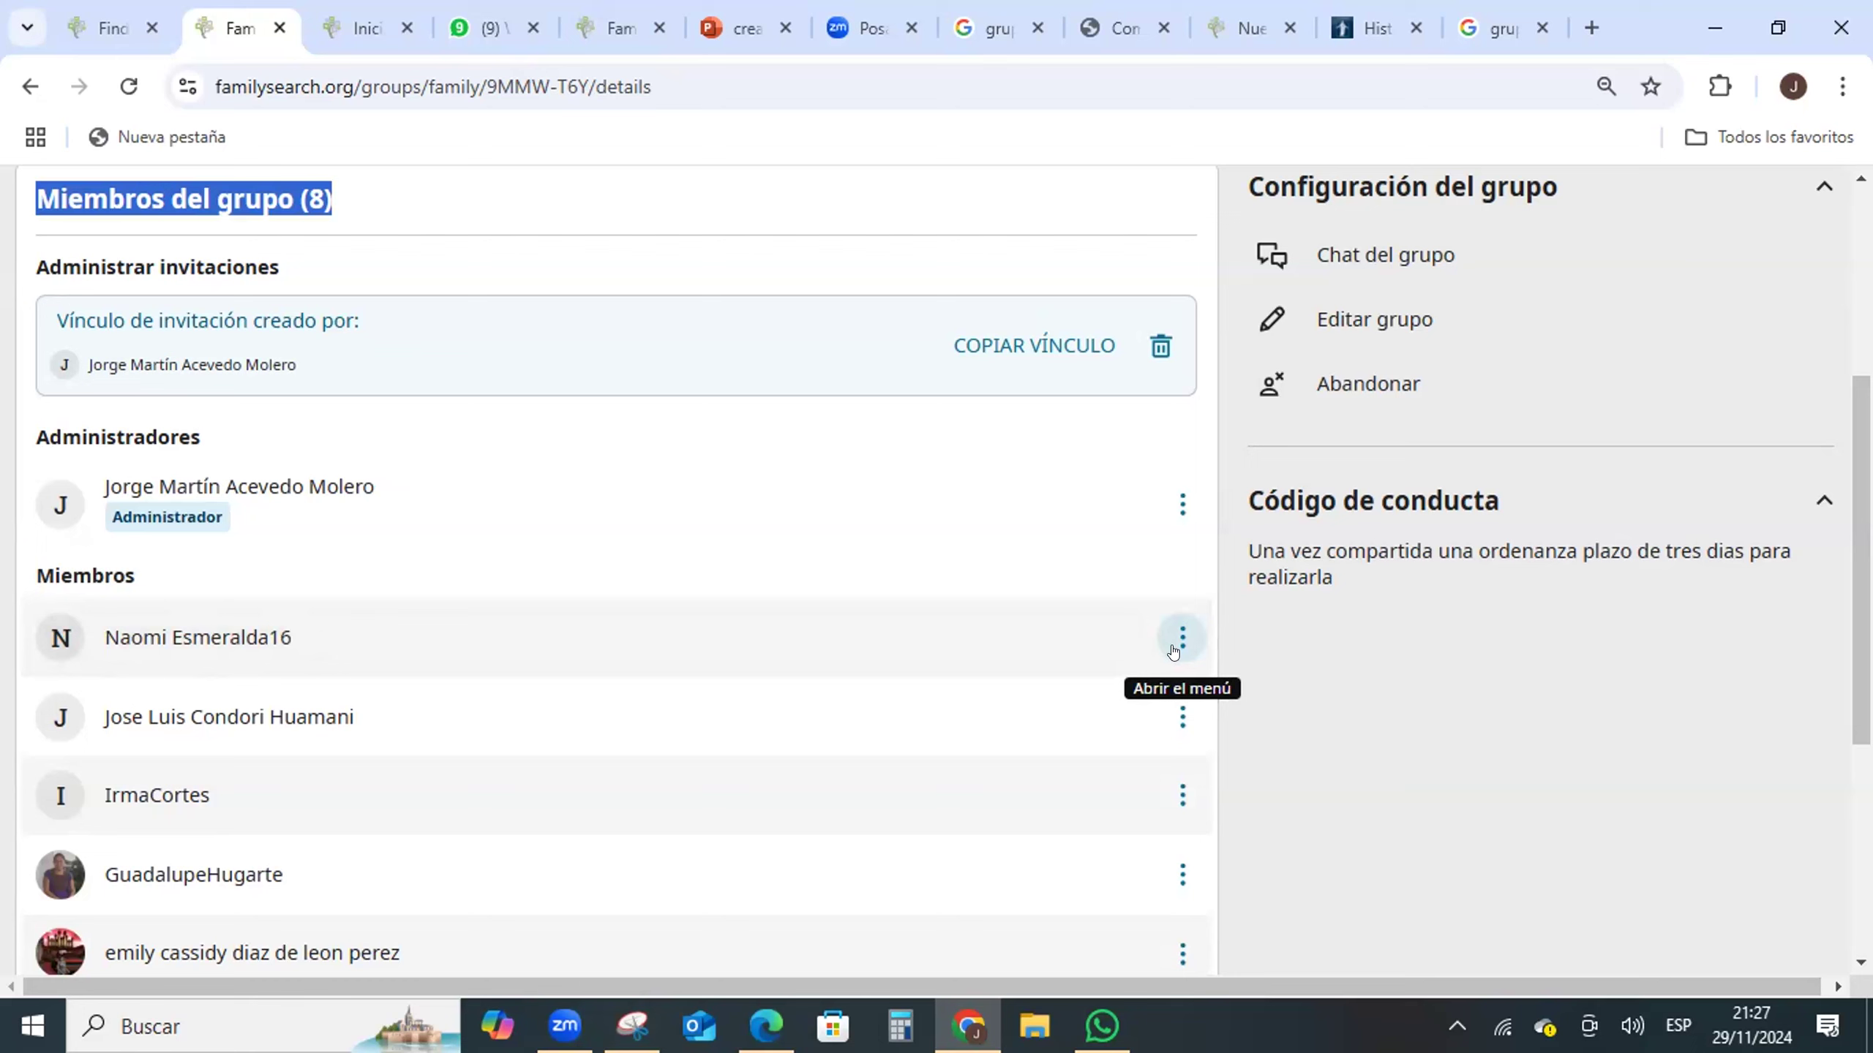
left_click(1173, 652)
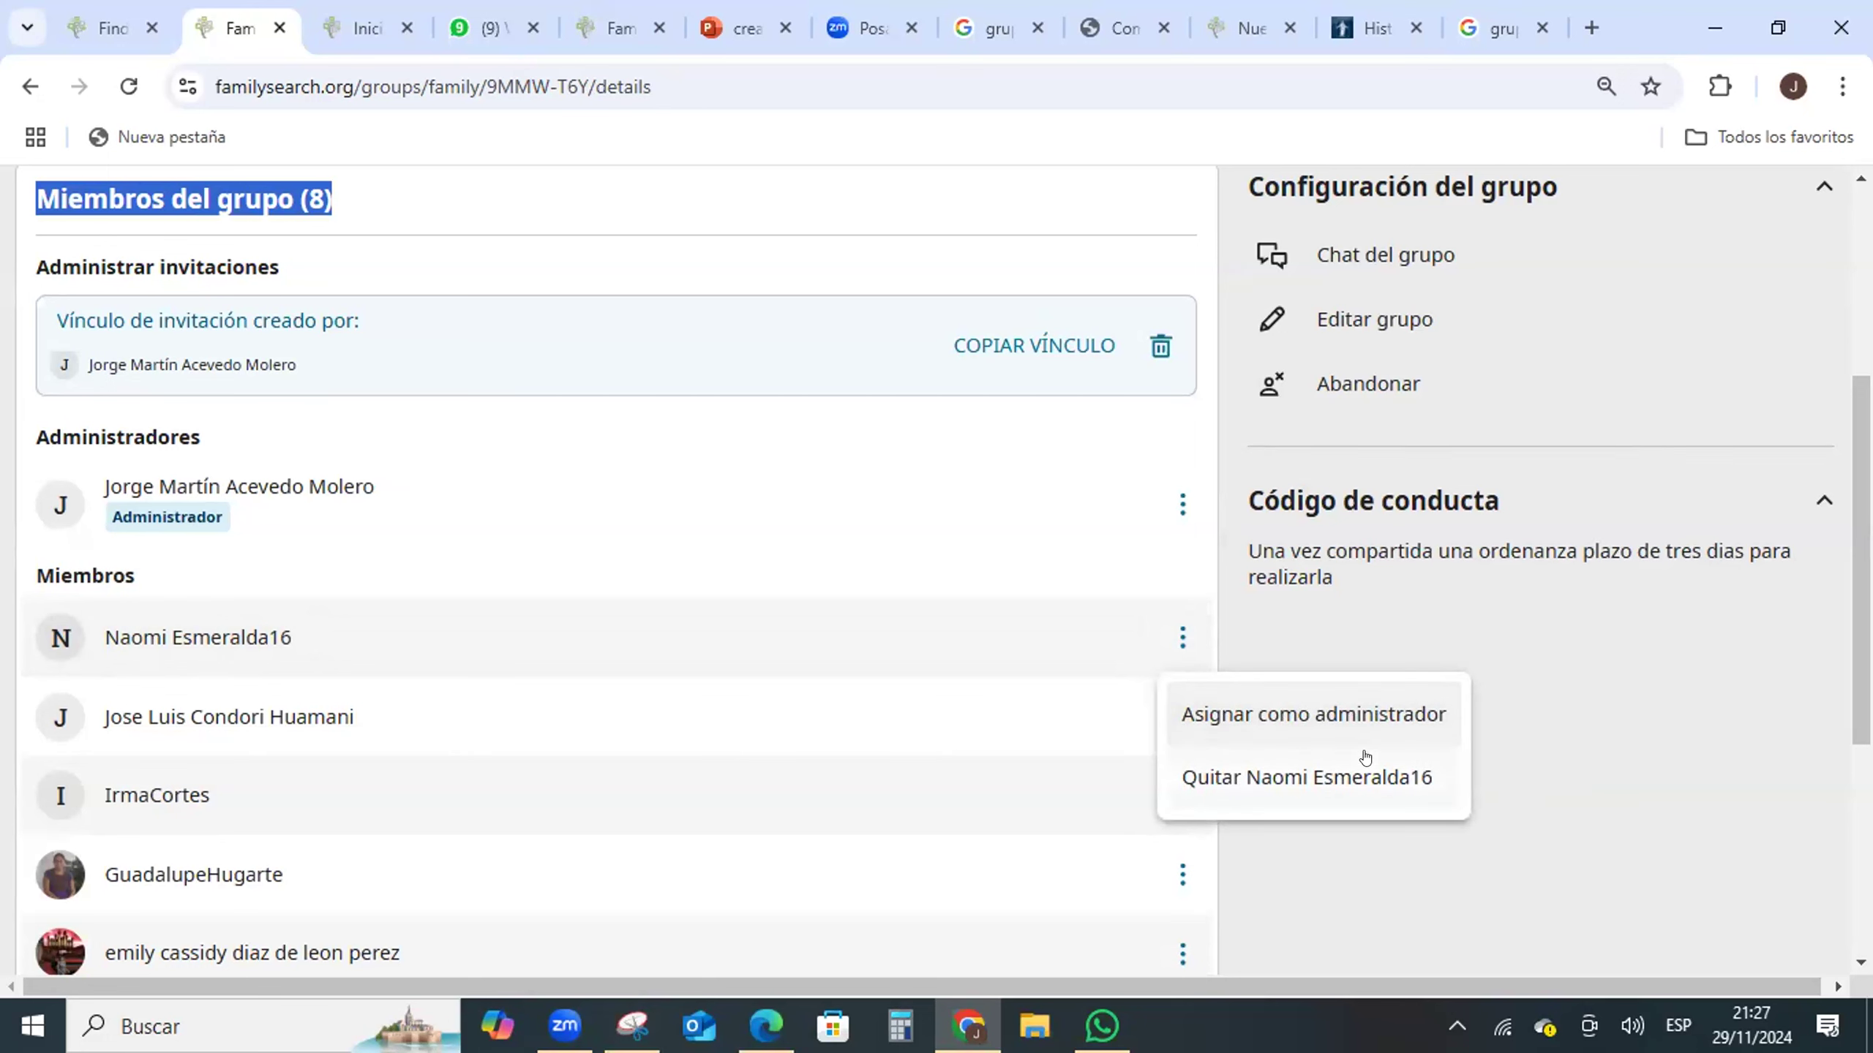
left_click(1611, 688)
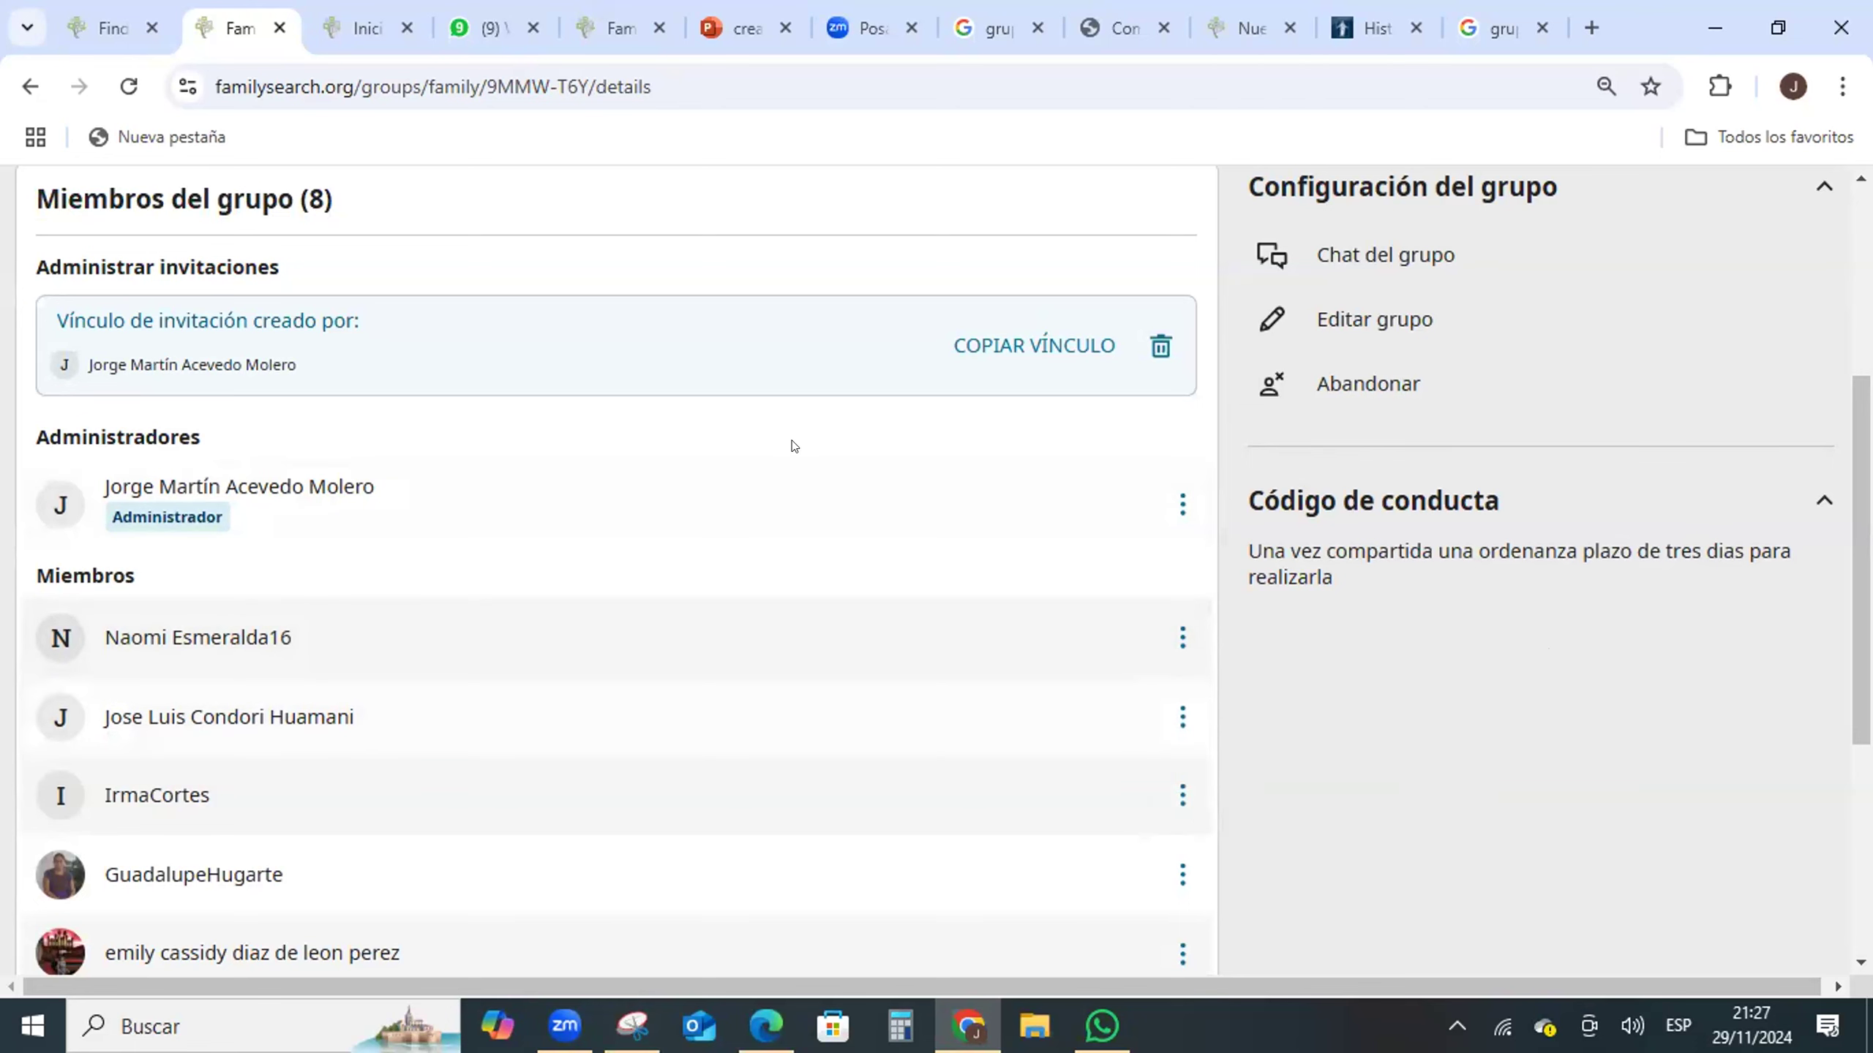
- Reload the group's details and check the member total again
left_click(129, 86)
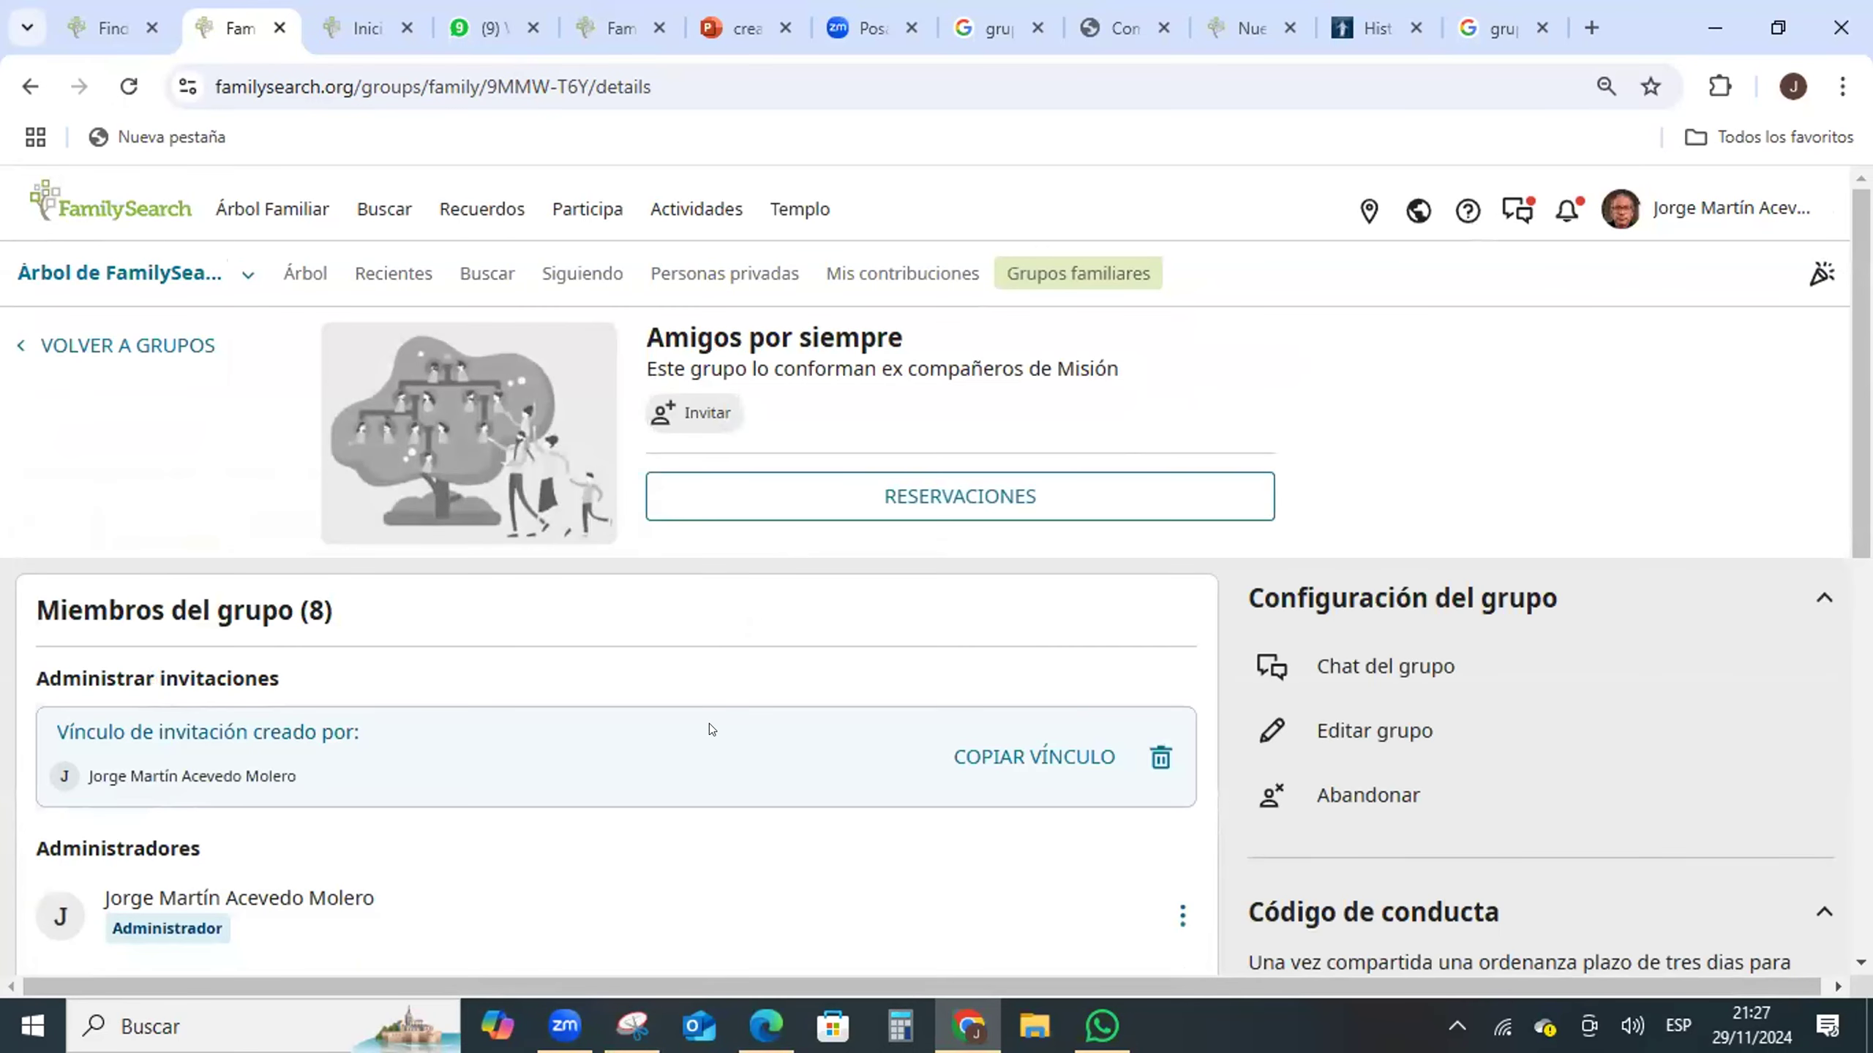
scroll(709, 727, "down", 3)
scroll(710, 729, "down", 2)
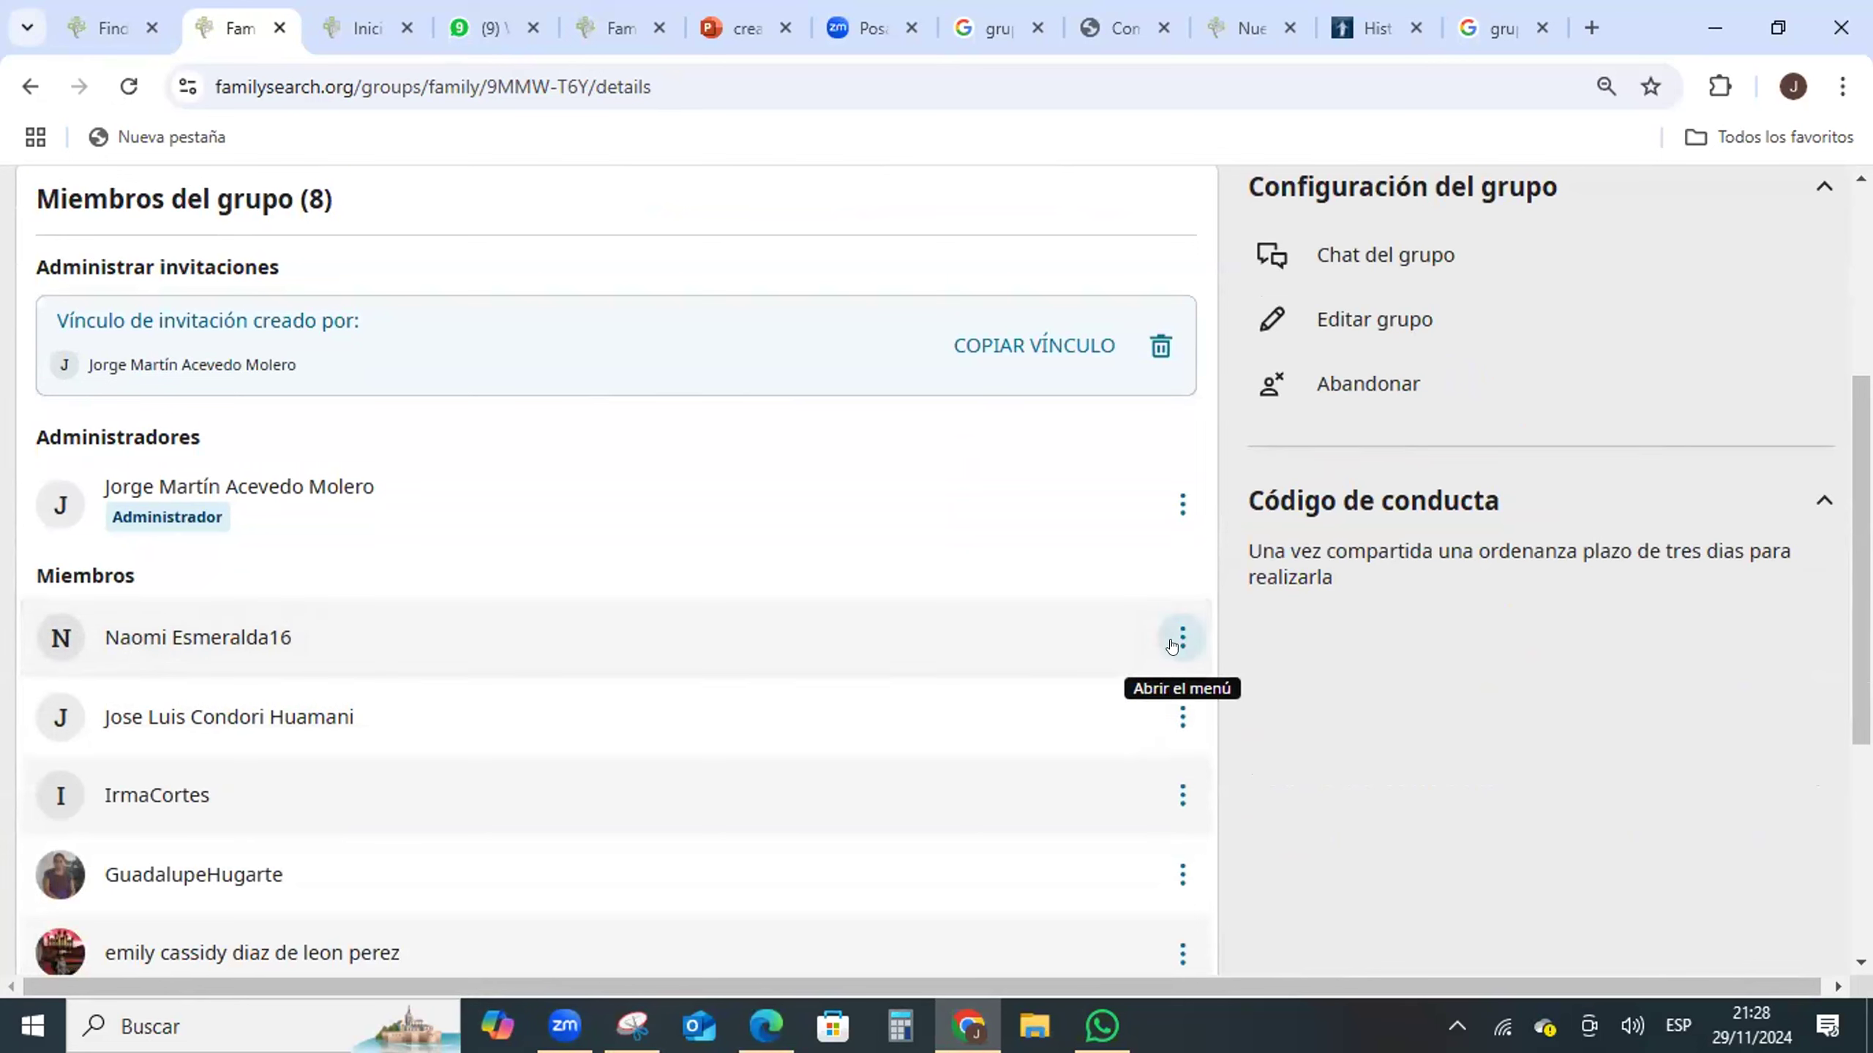
scroll(736, 586, "up", 4)
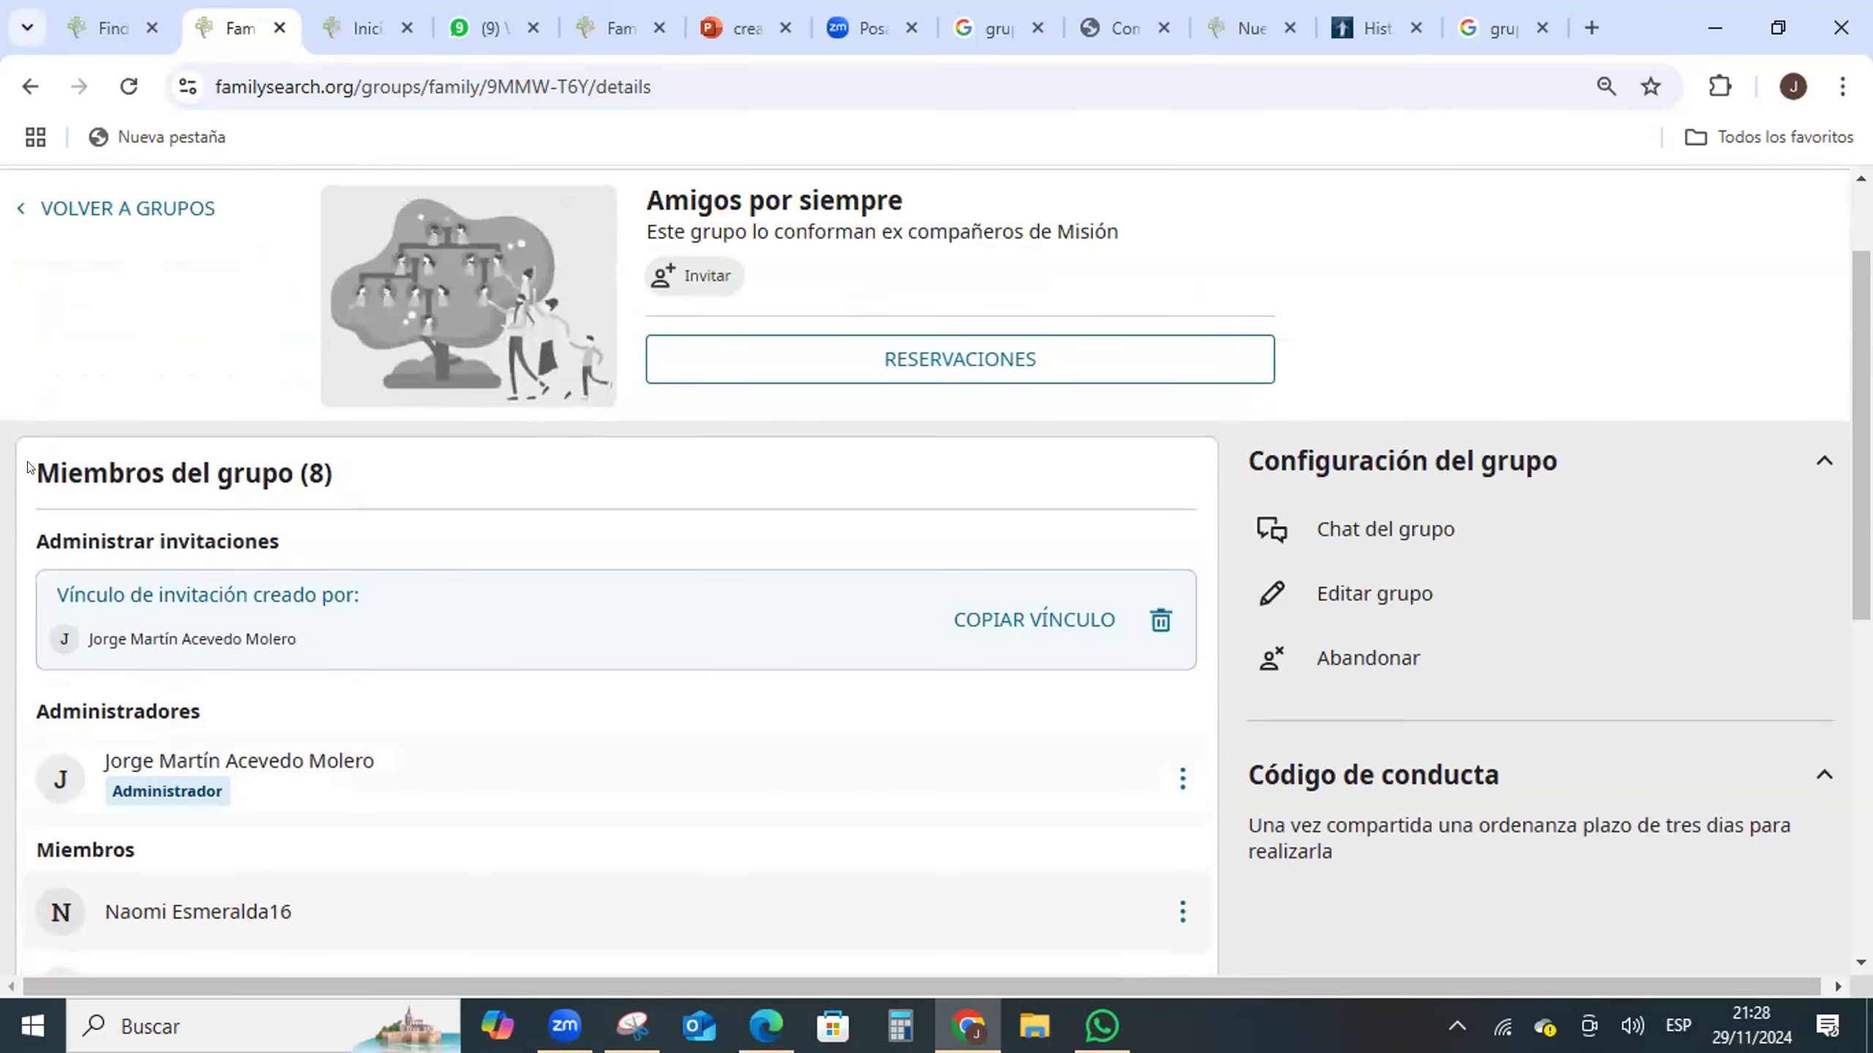
left_click_drag(32, 453, 379, 470)
- Remove the first person listed under Miembros from Amigos por siempre
scroll(597, 563, "down", 2)
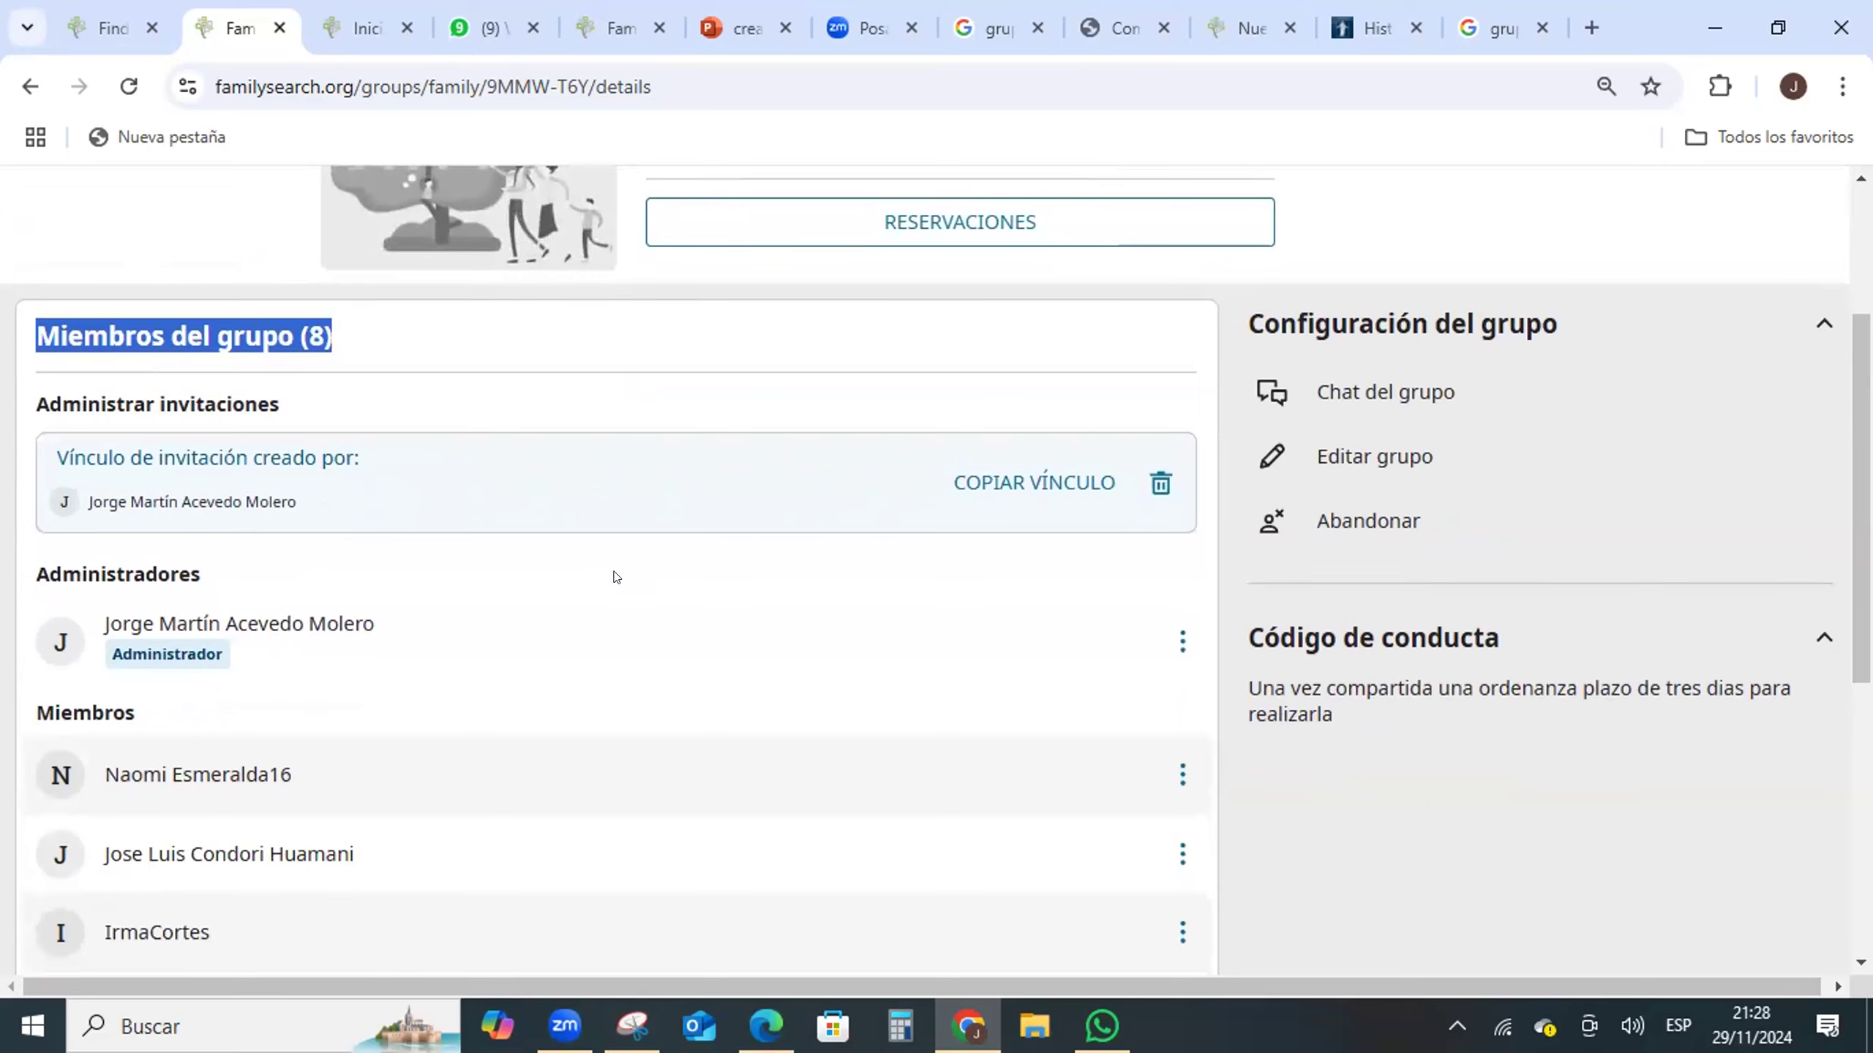
scroll(611, 577, "down", 2)
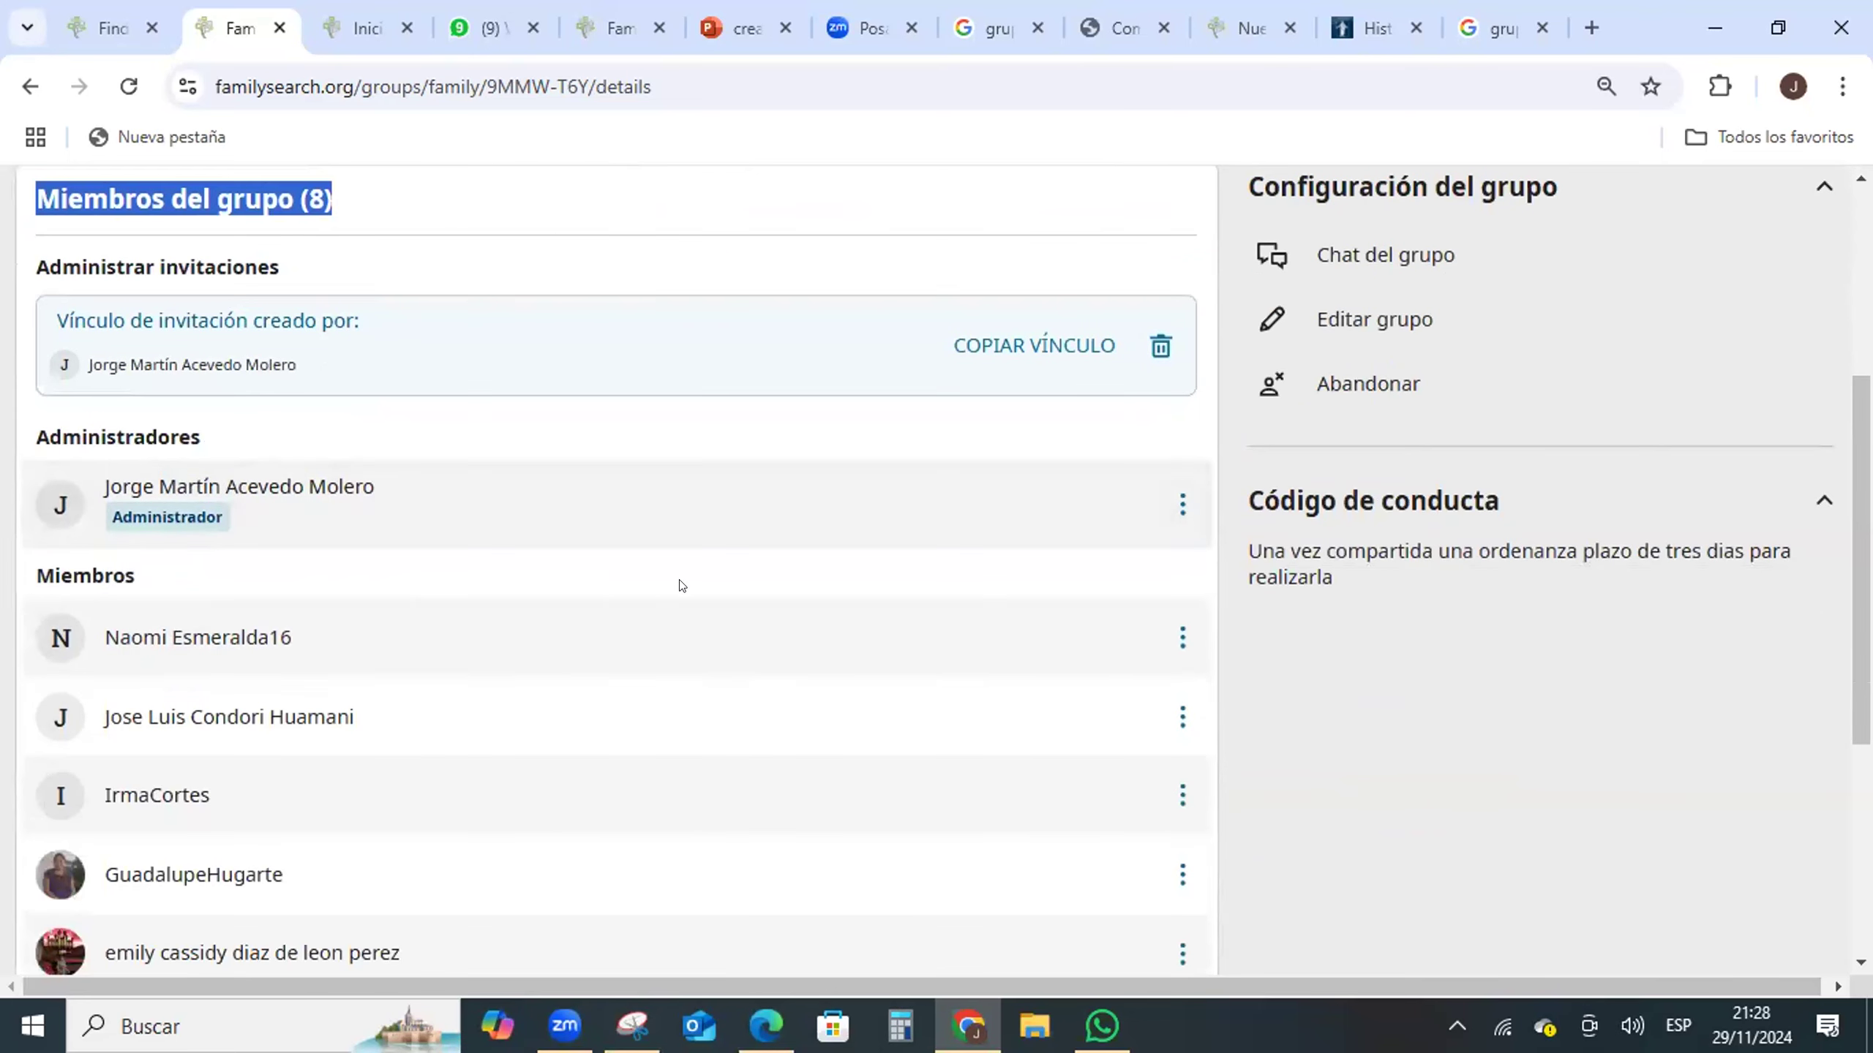
left_click(1177, 645)
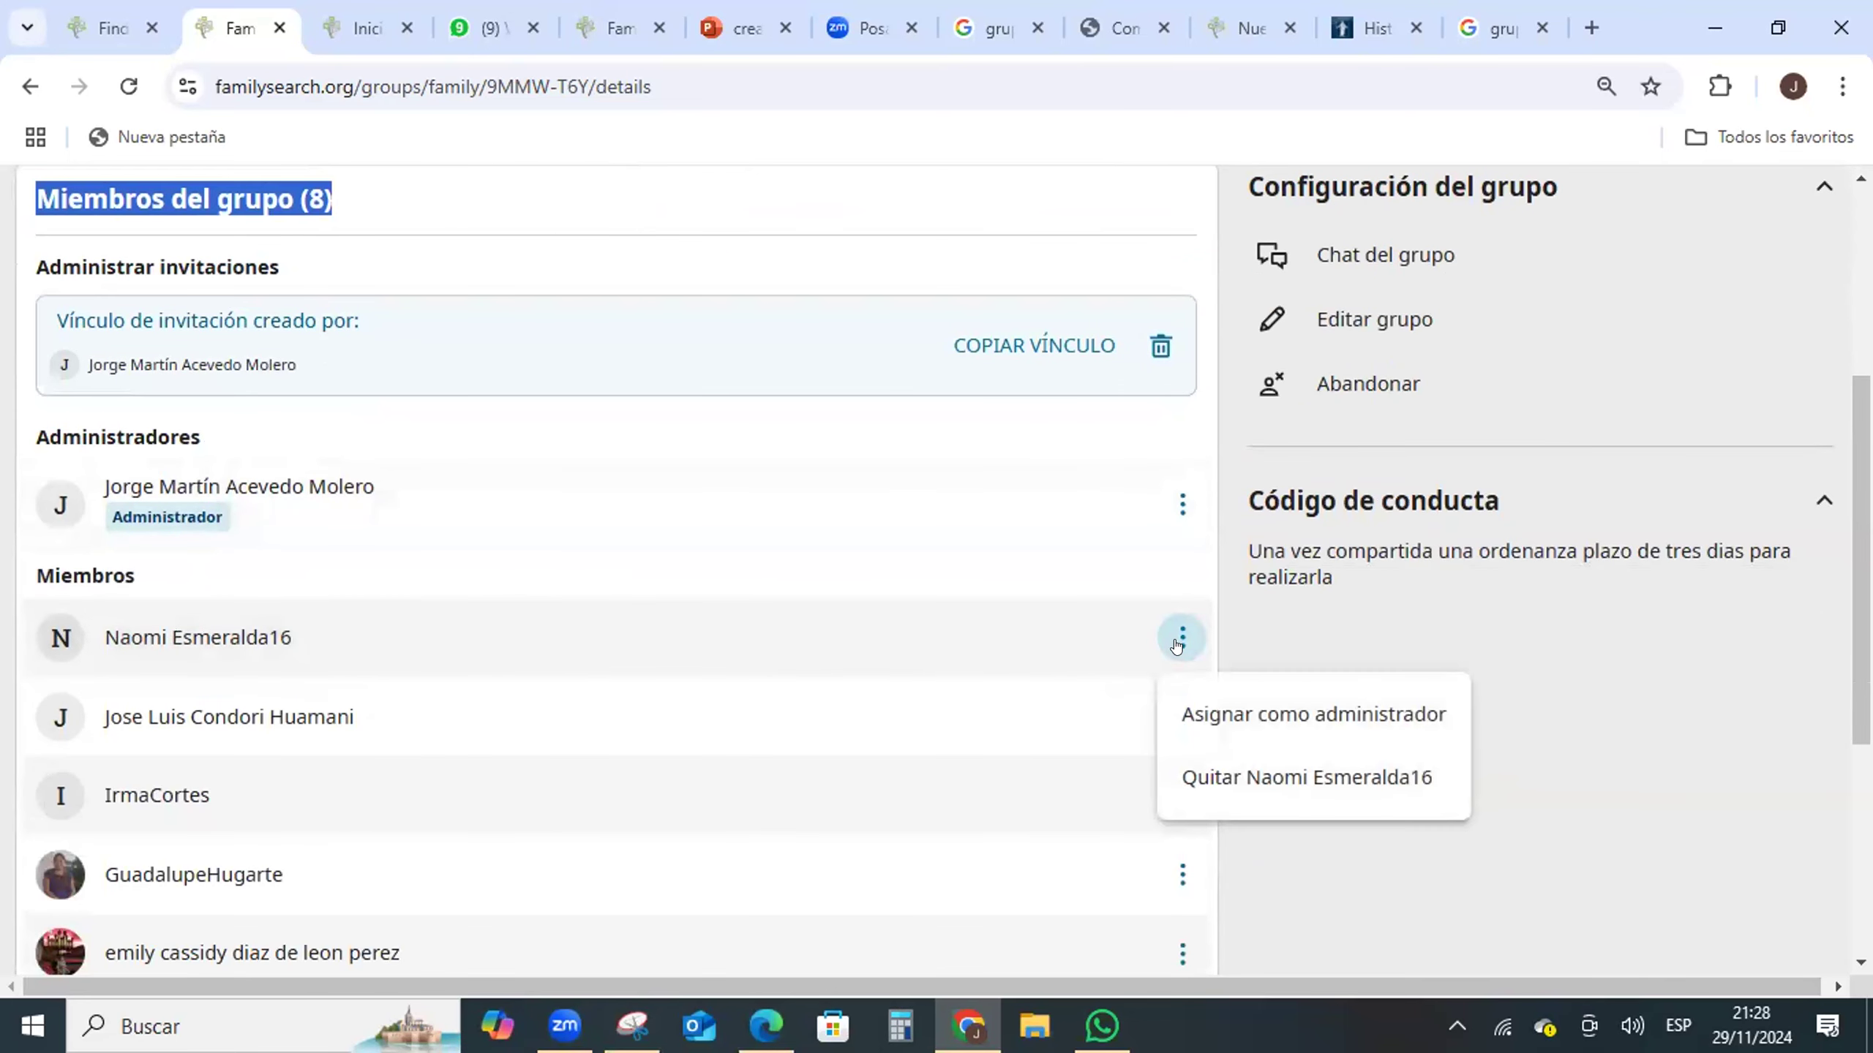
left_click(1242, 778)
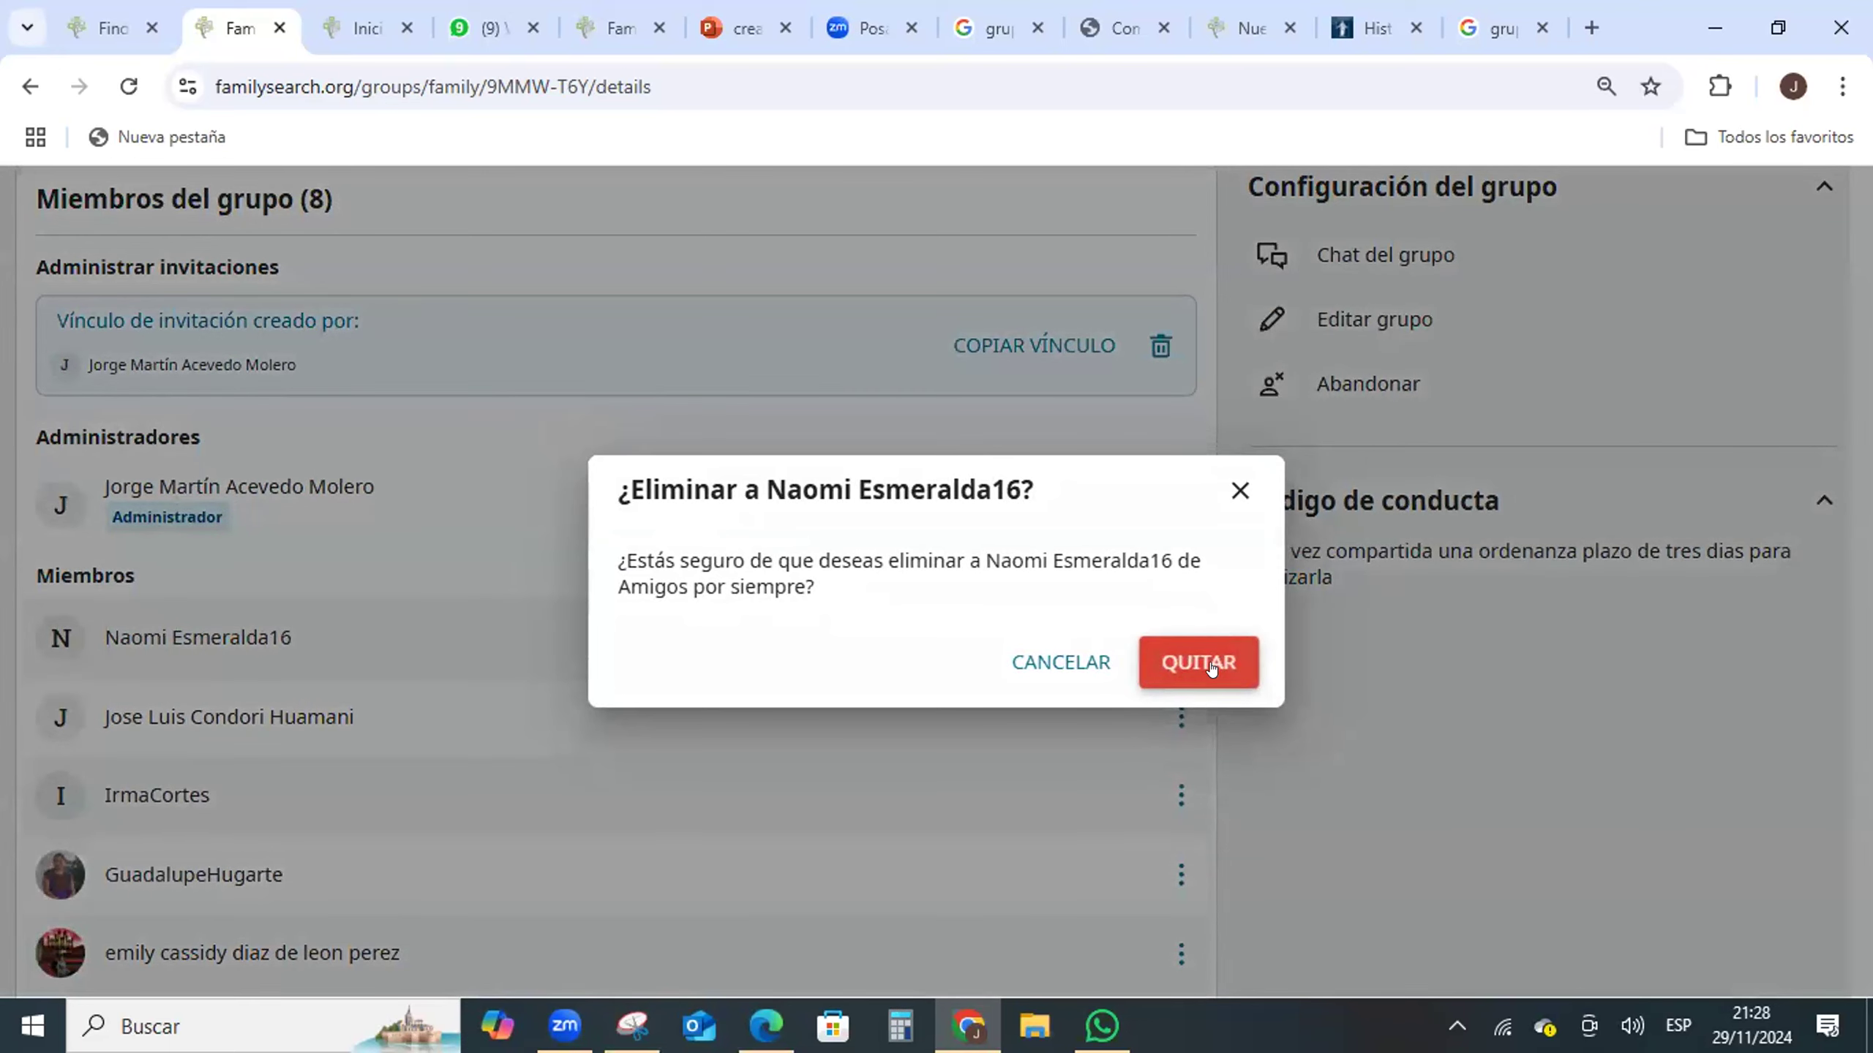
left_click(1210, 667)
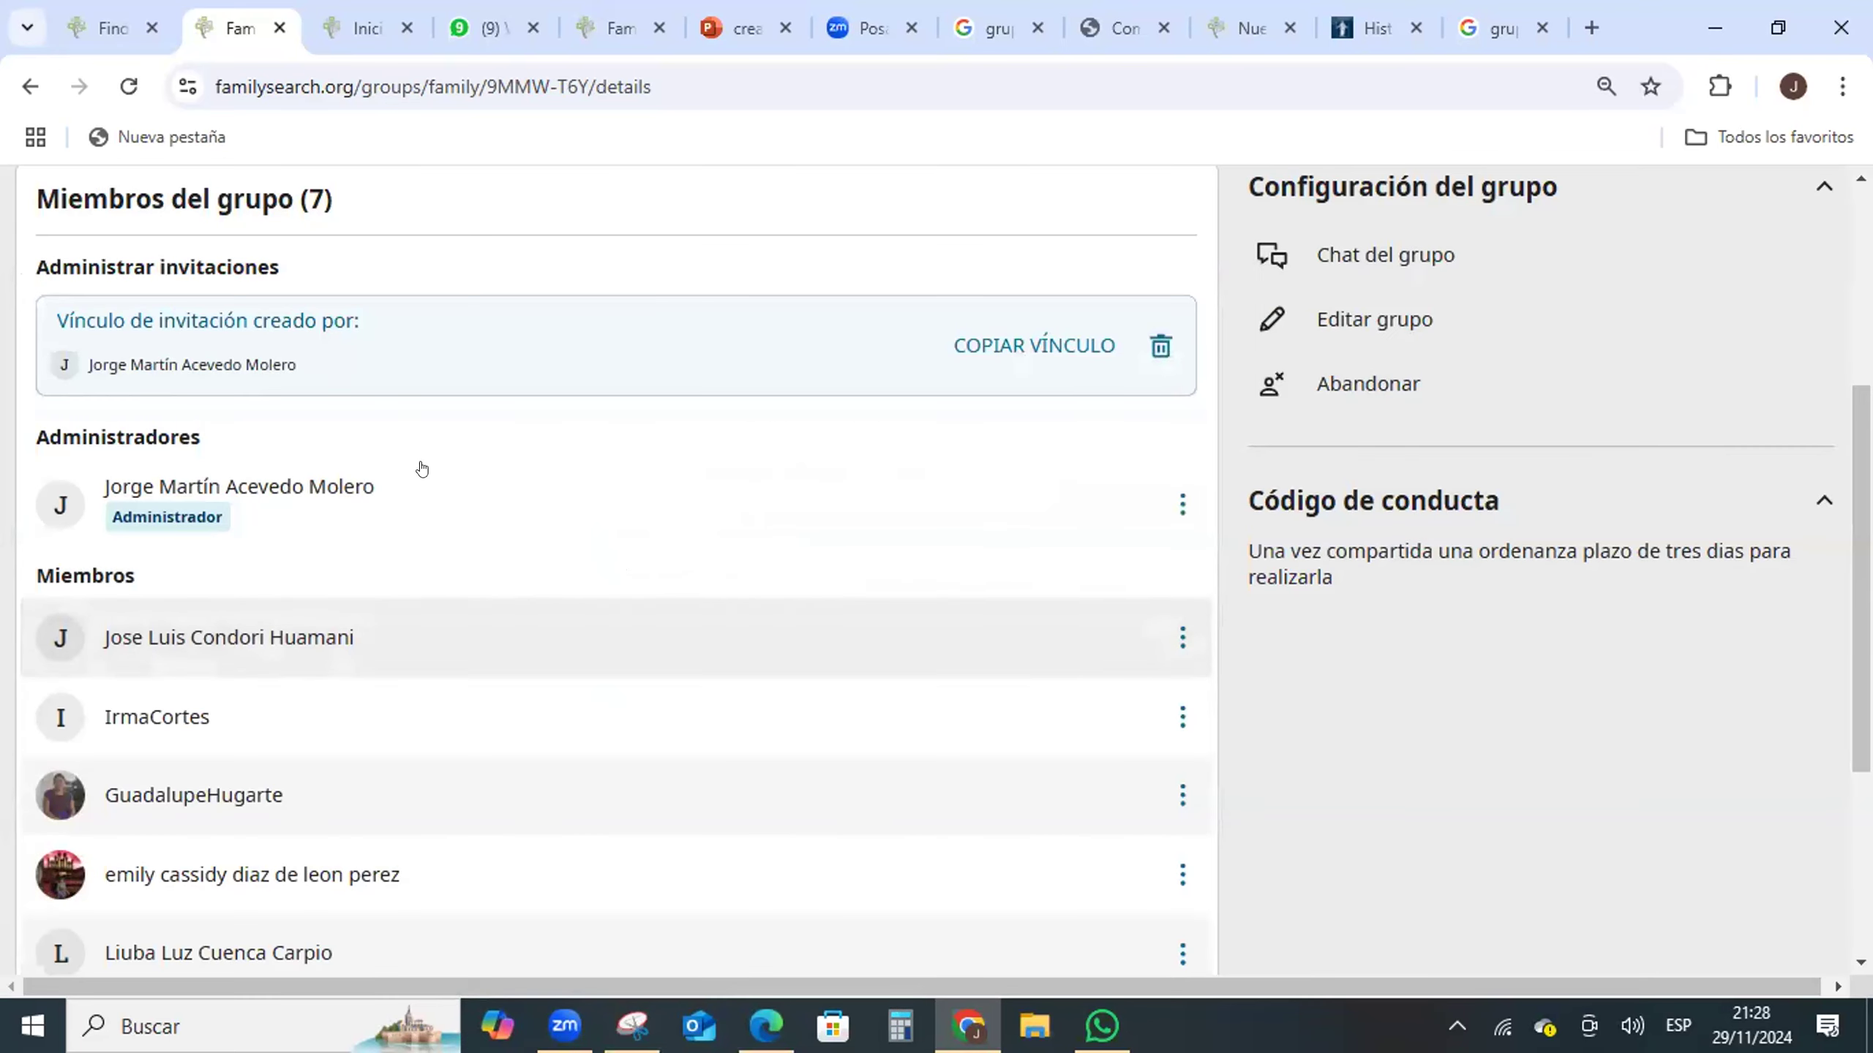
- Examine the group's member total and members list after the removal, along with the group's header and settings
scroll(531, 366, "up", 1)
scroll(530, 366, "up", 3)
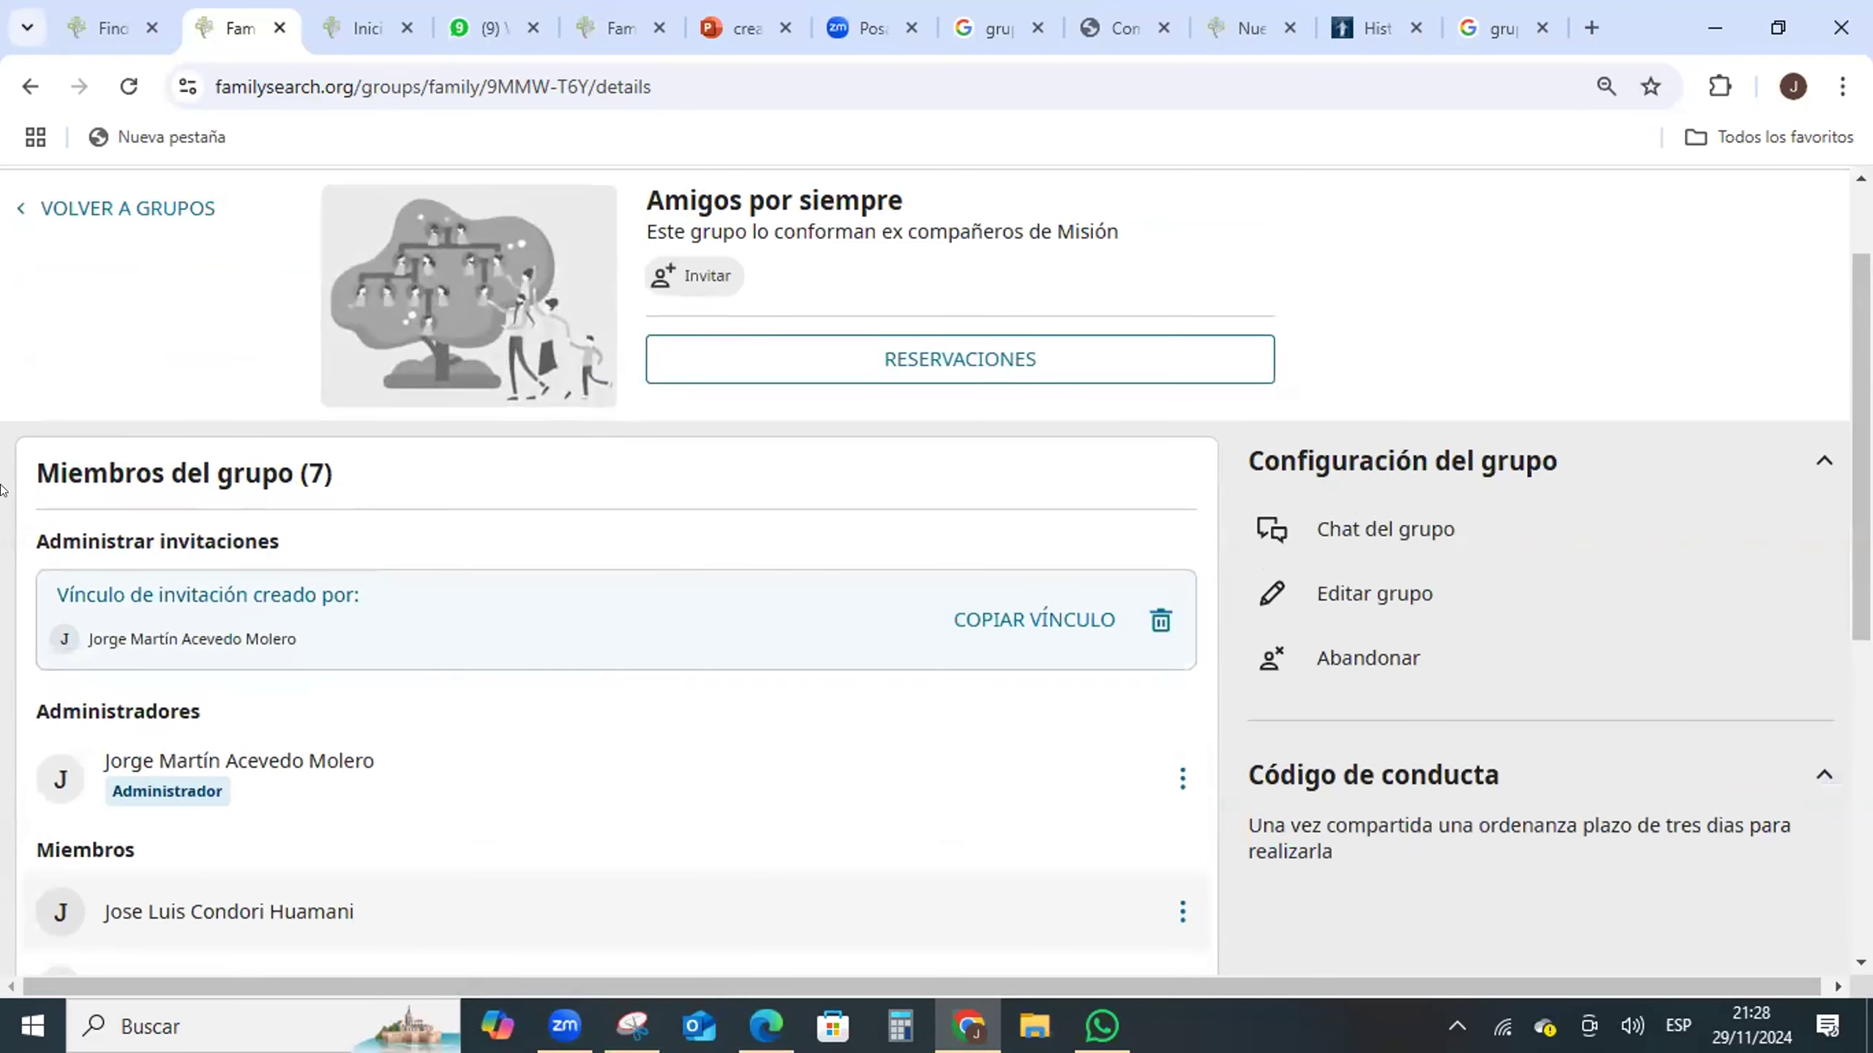
left_click_drag(30, 455, 420, 474)
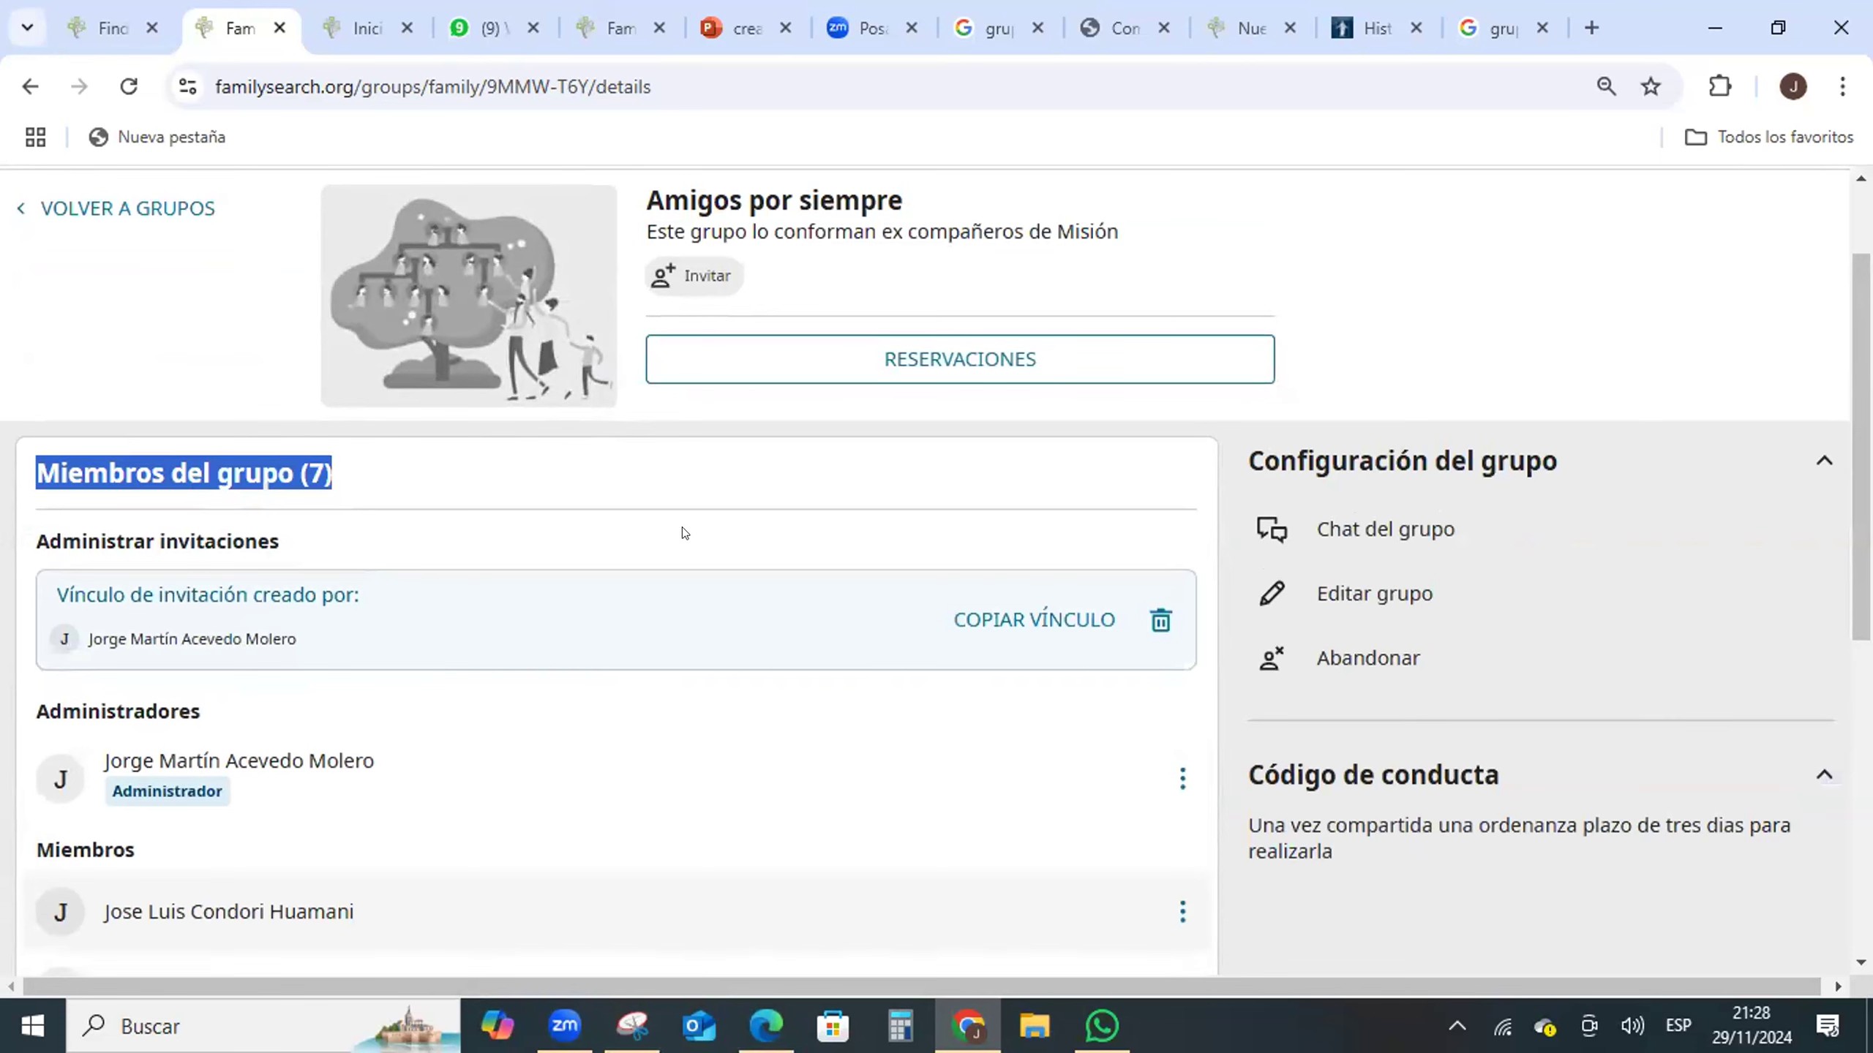
scroll(682, 526, "down", 2)
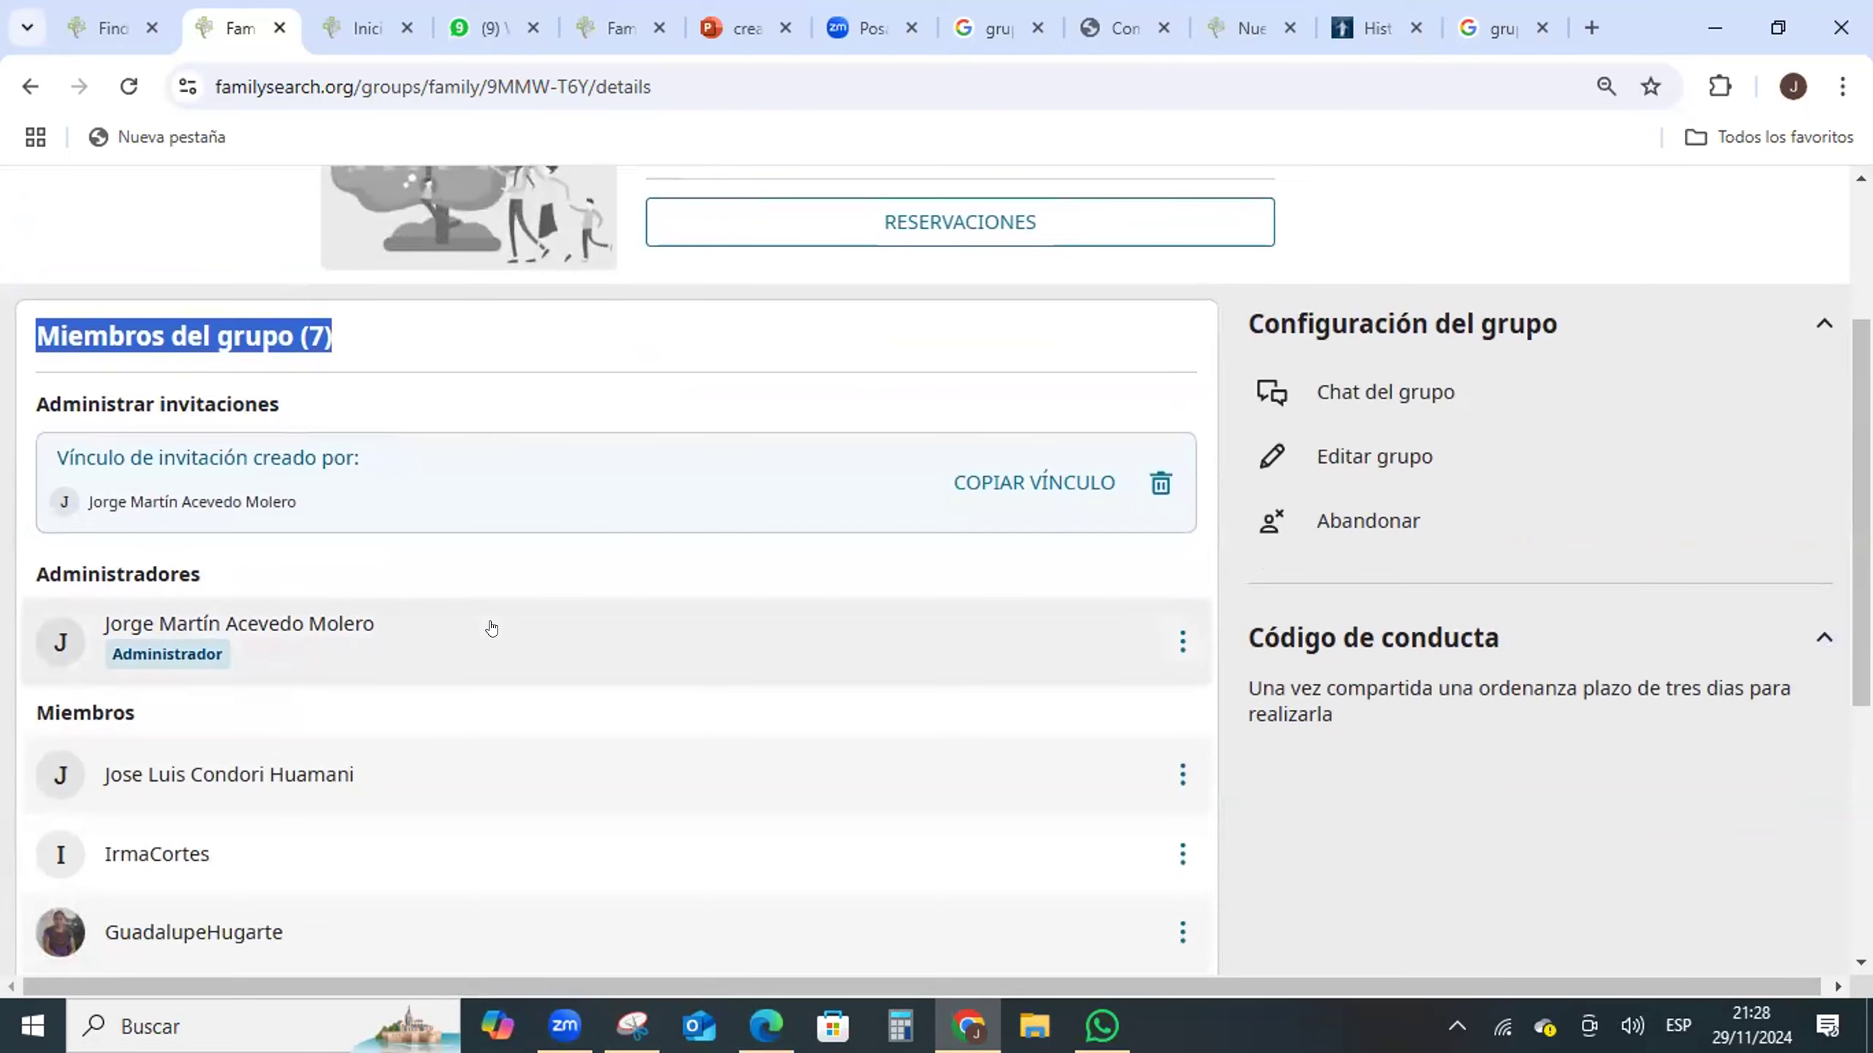
scroll(490, 628, "down", 2)
scroll(492, 628, "up", 2)
scroll(712, 626, "up", 2)
scroll(713, 626, "up", 2)
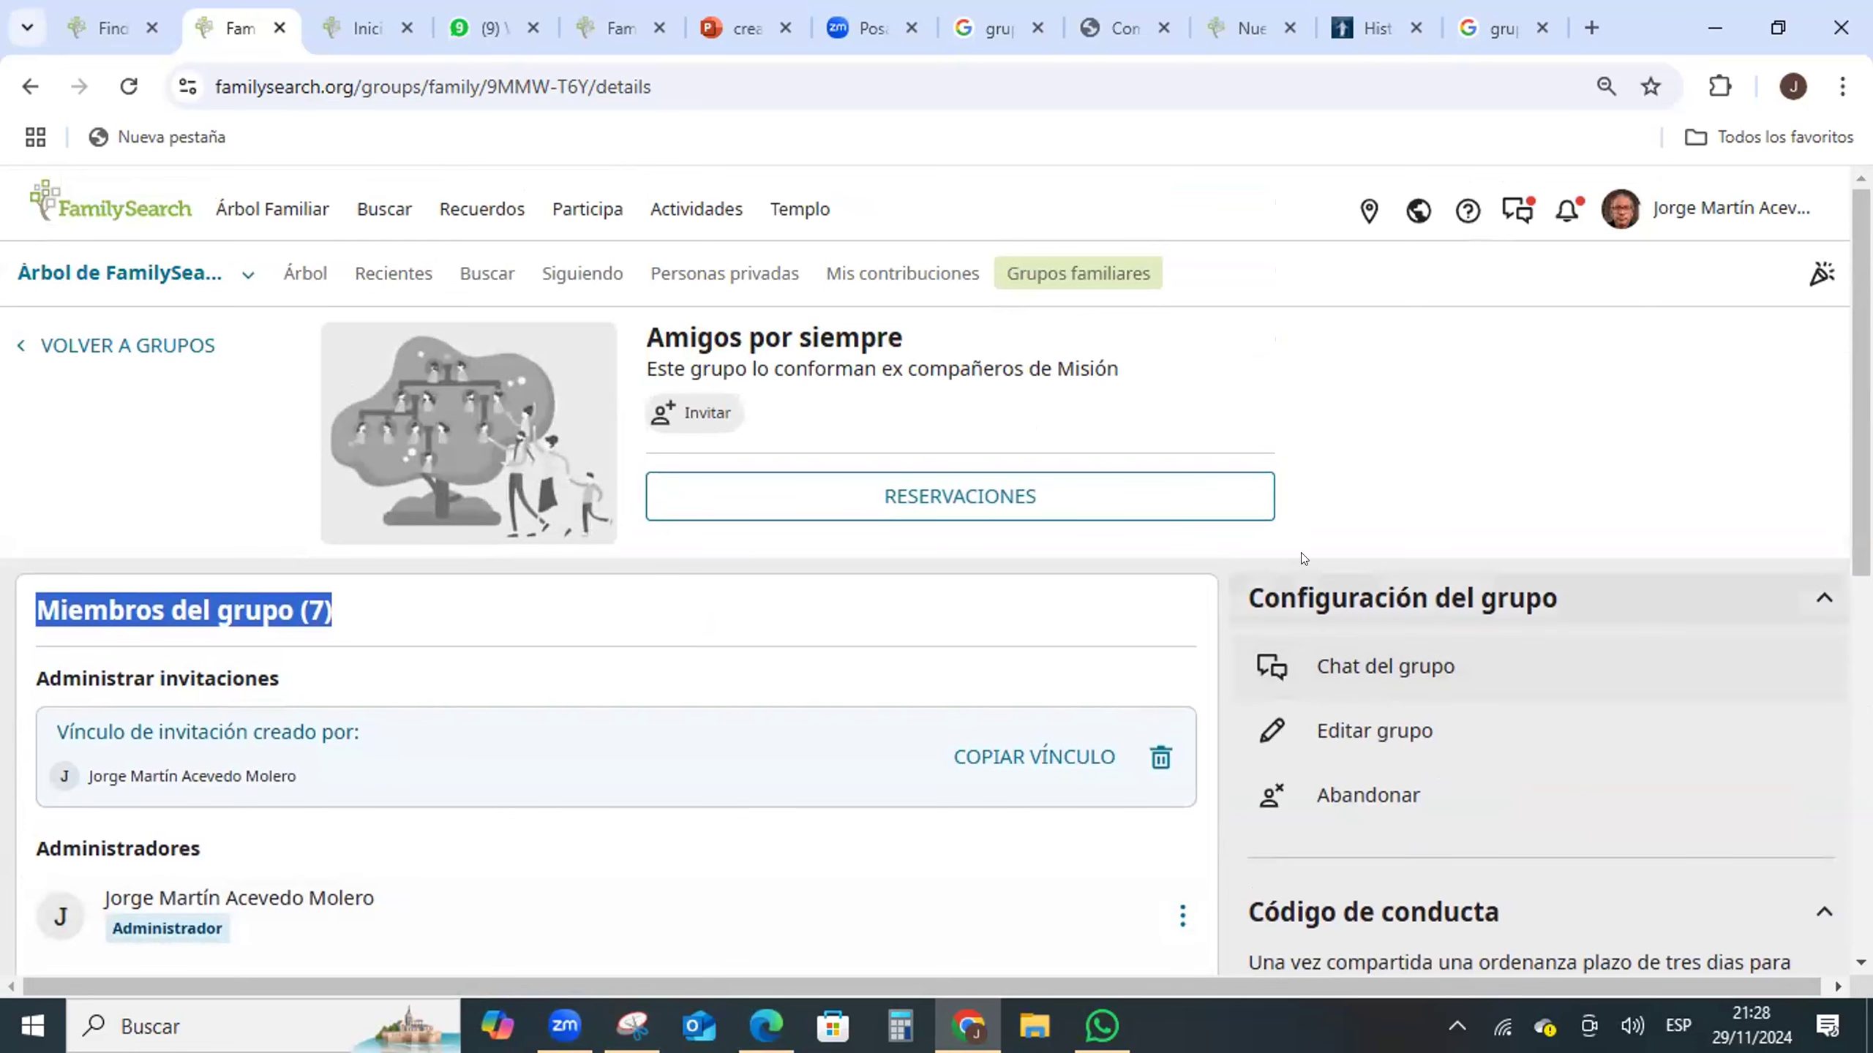
scroll(996, 618, "down", 2)
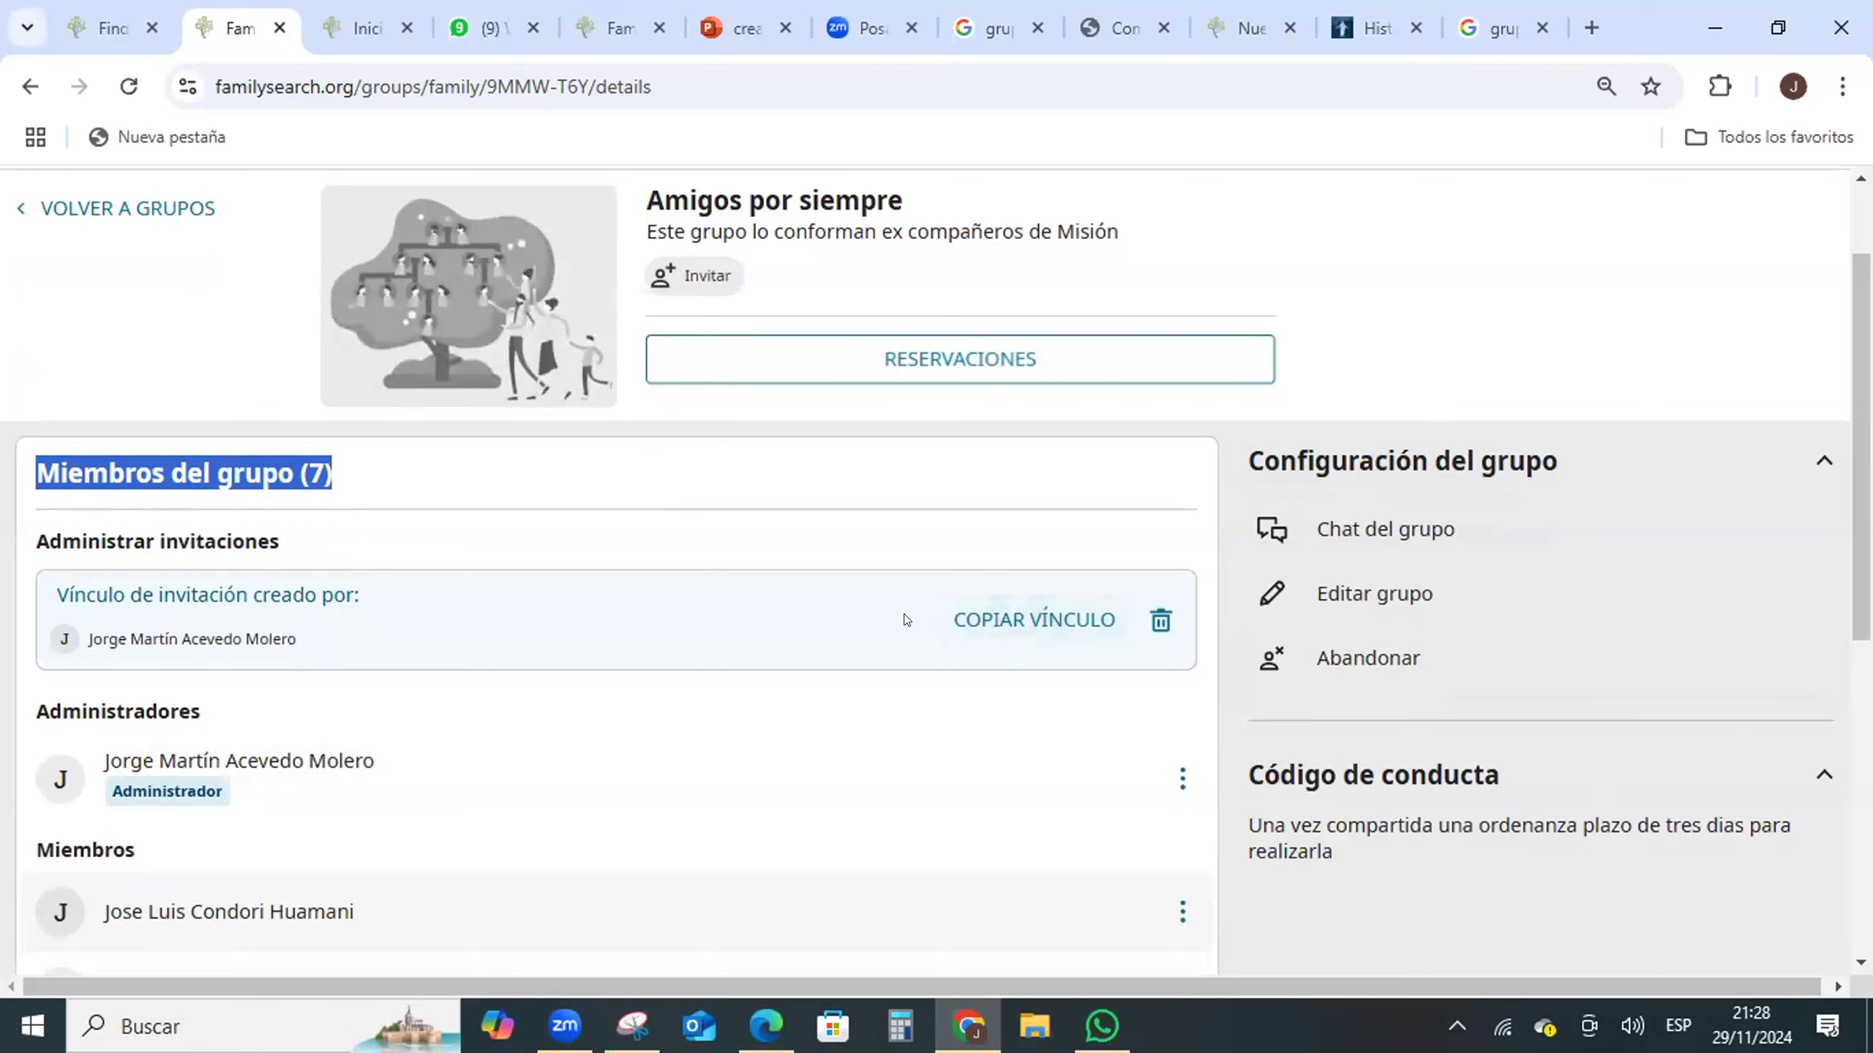
scroll(691, 428, "up", 2)
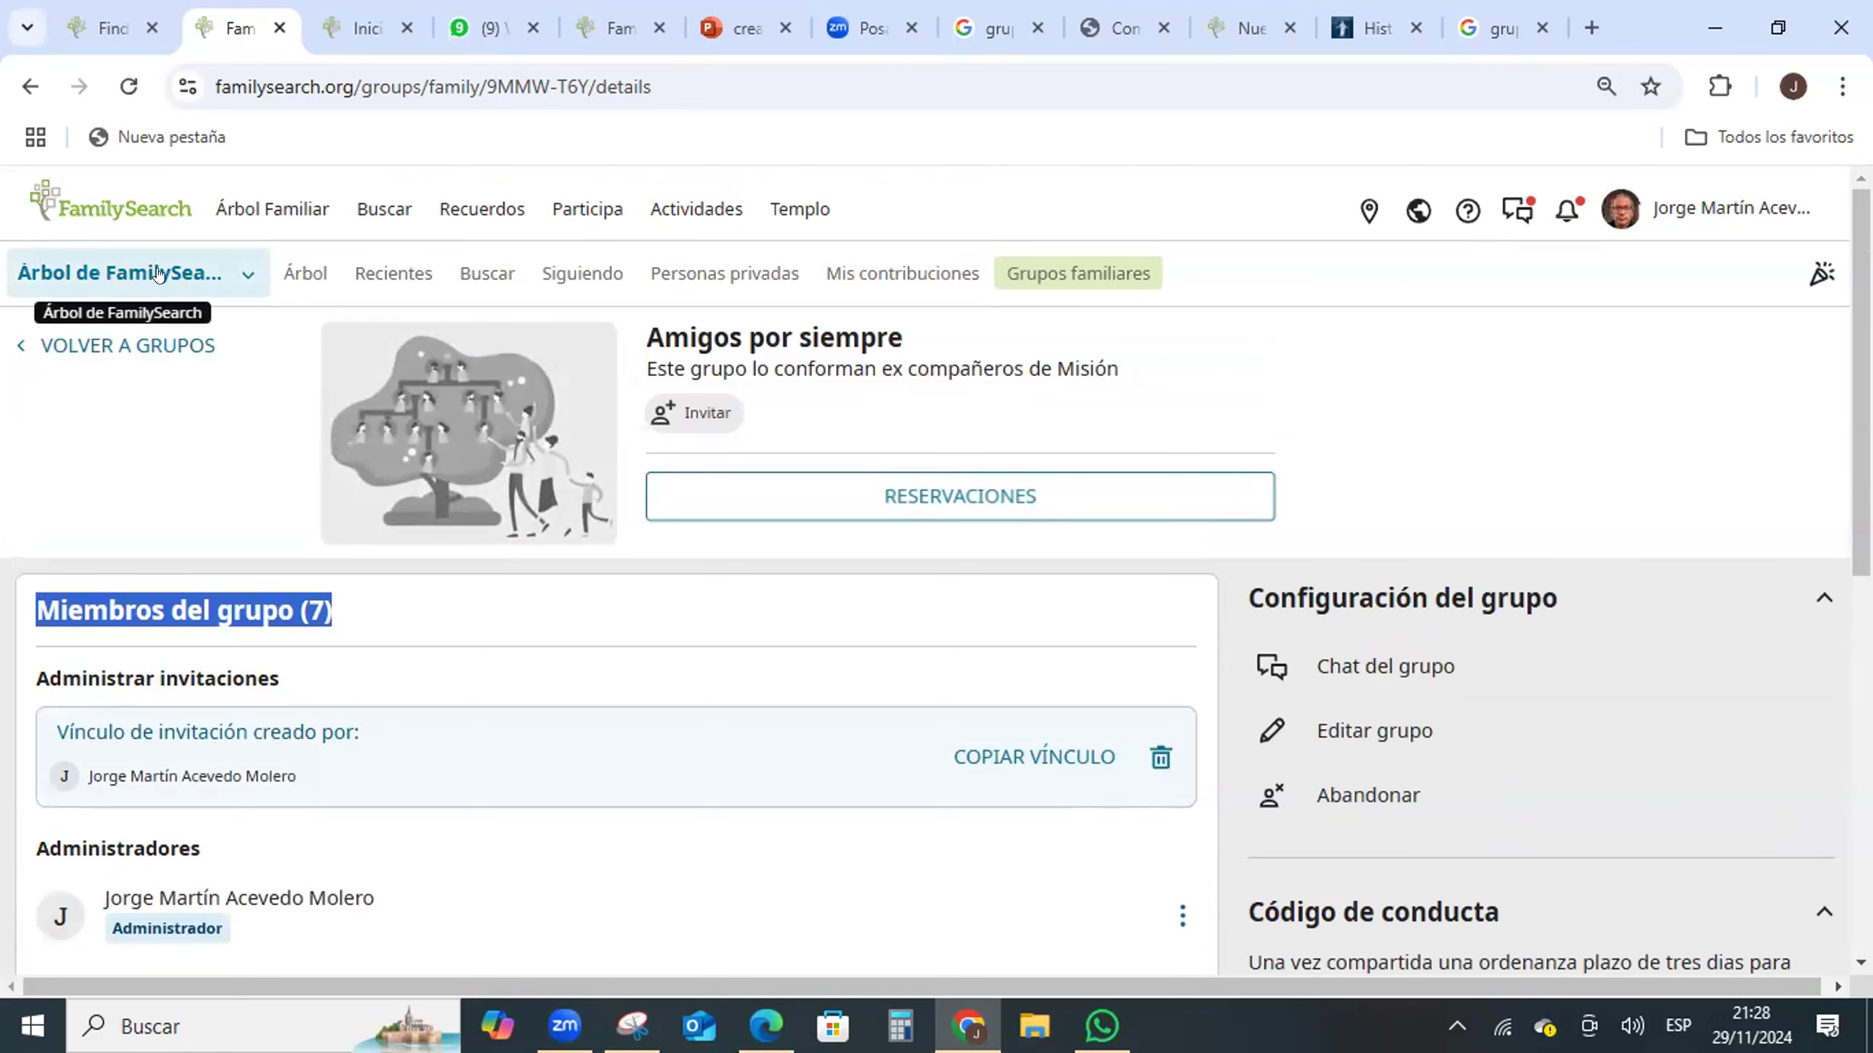
- Check the family group trees offered in the tree selector before and after reloading the page, and choose Árbol de FamilySearch
left_click(238, 275)
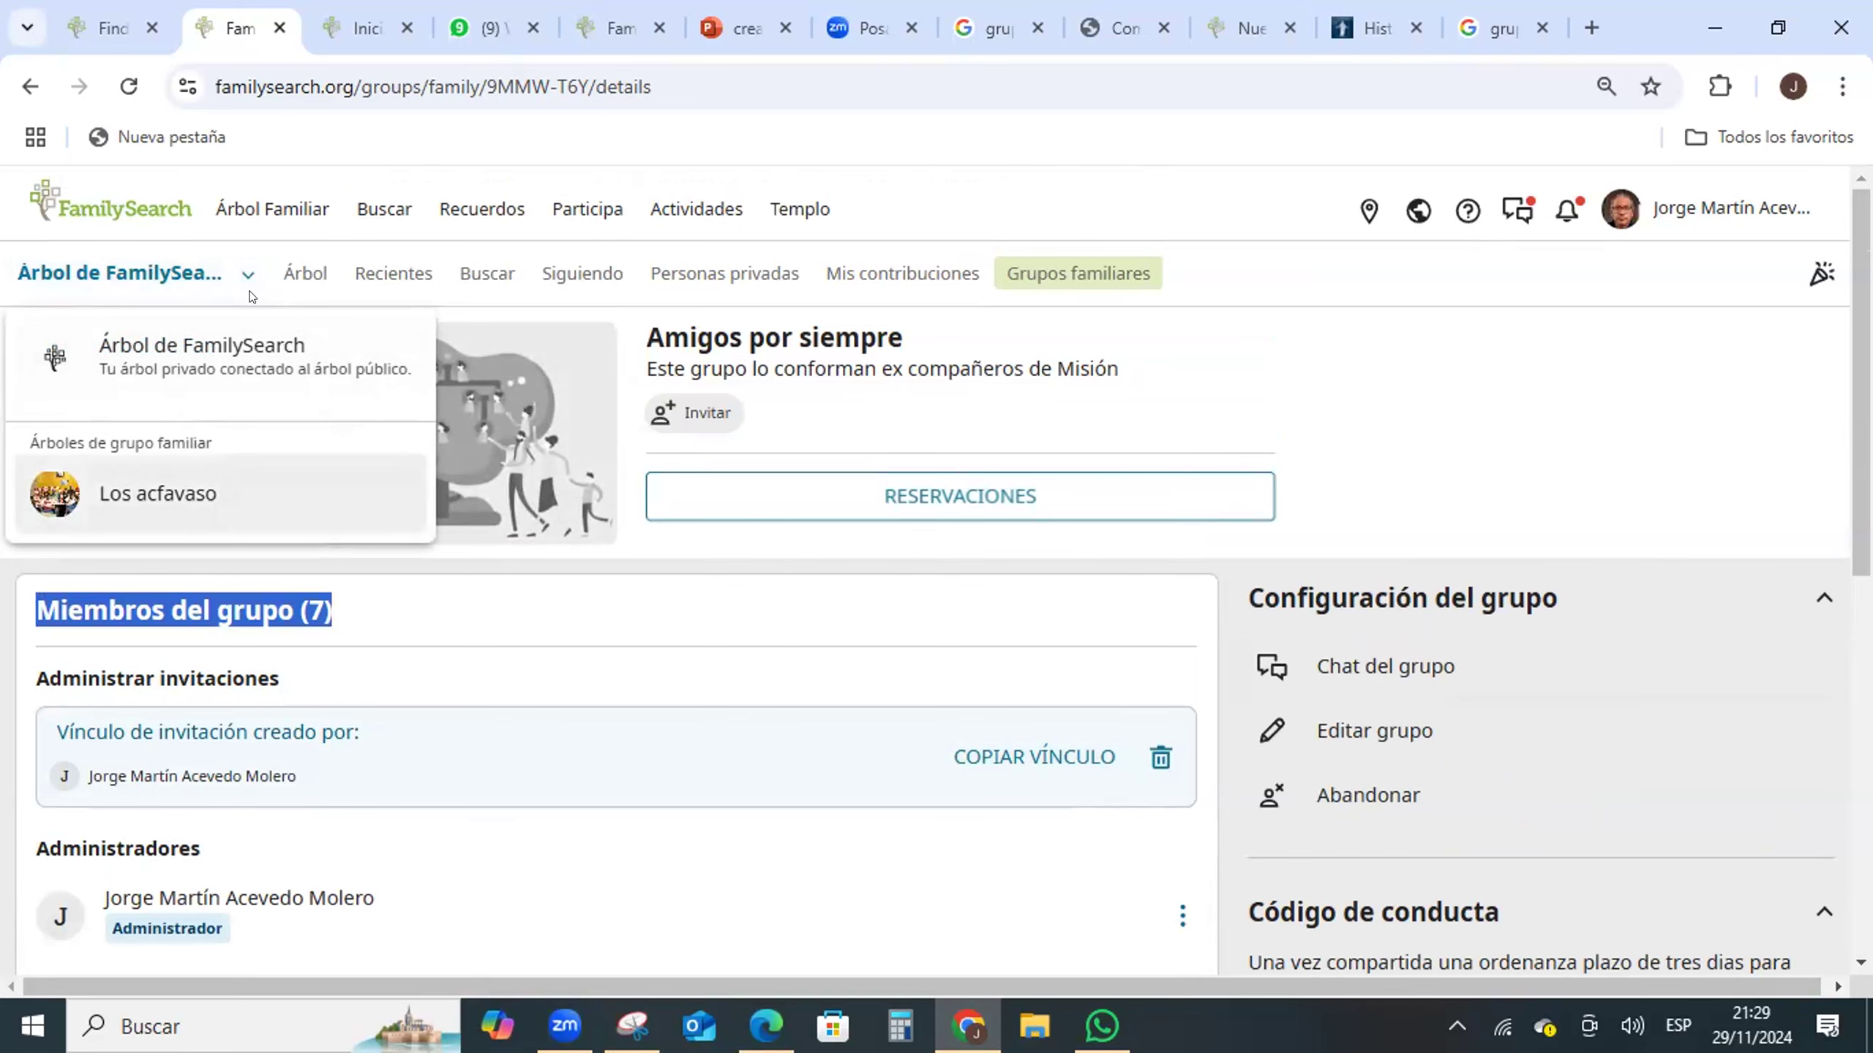
left_click(128, 86)
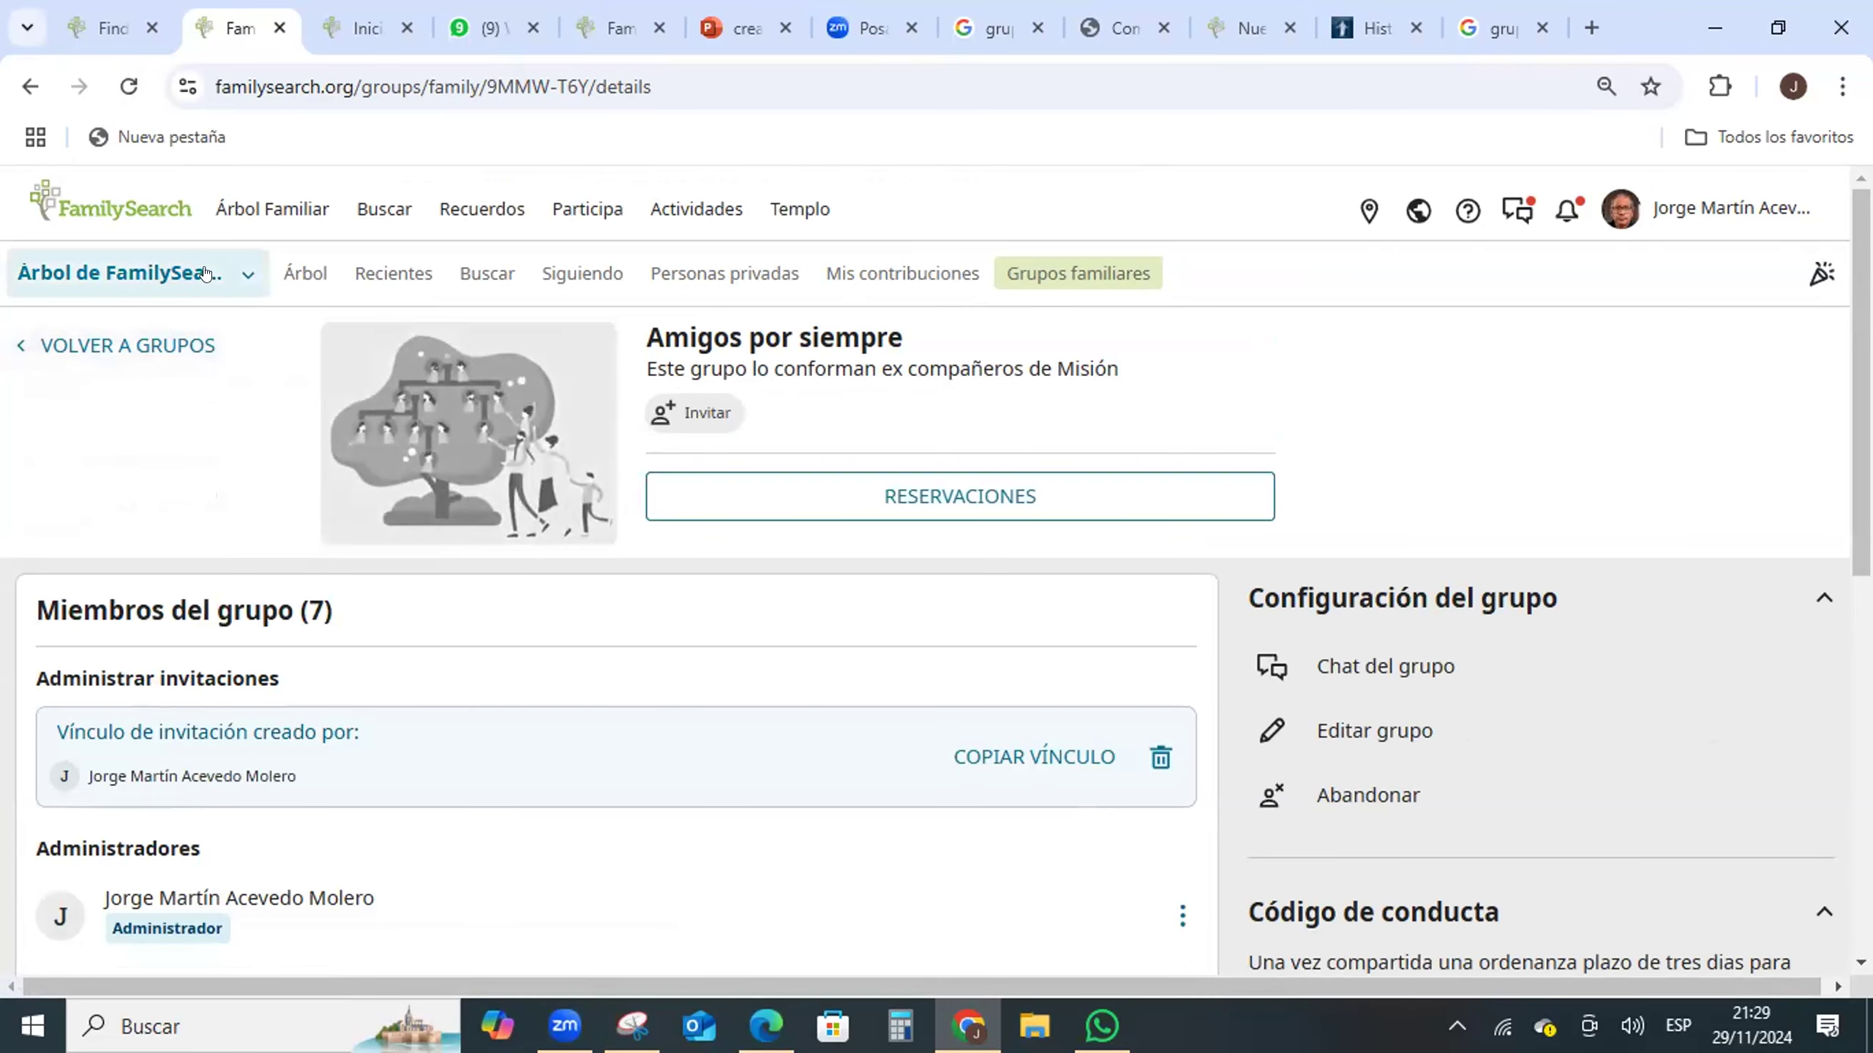
left_click(232, 273)
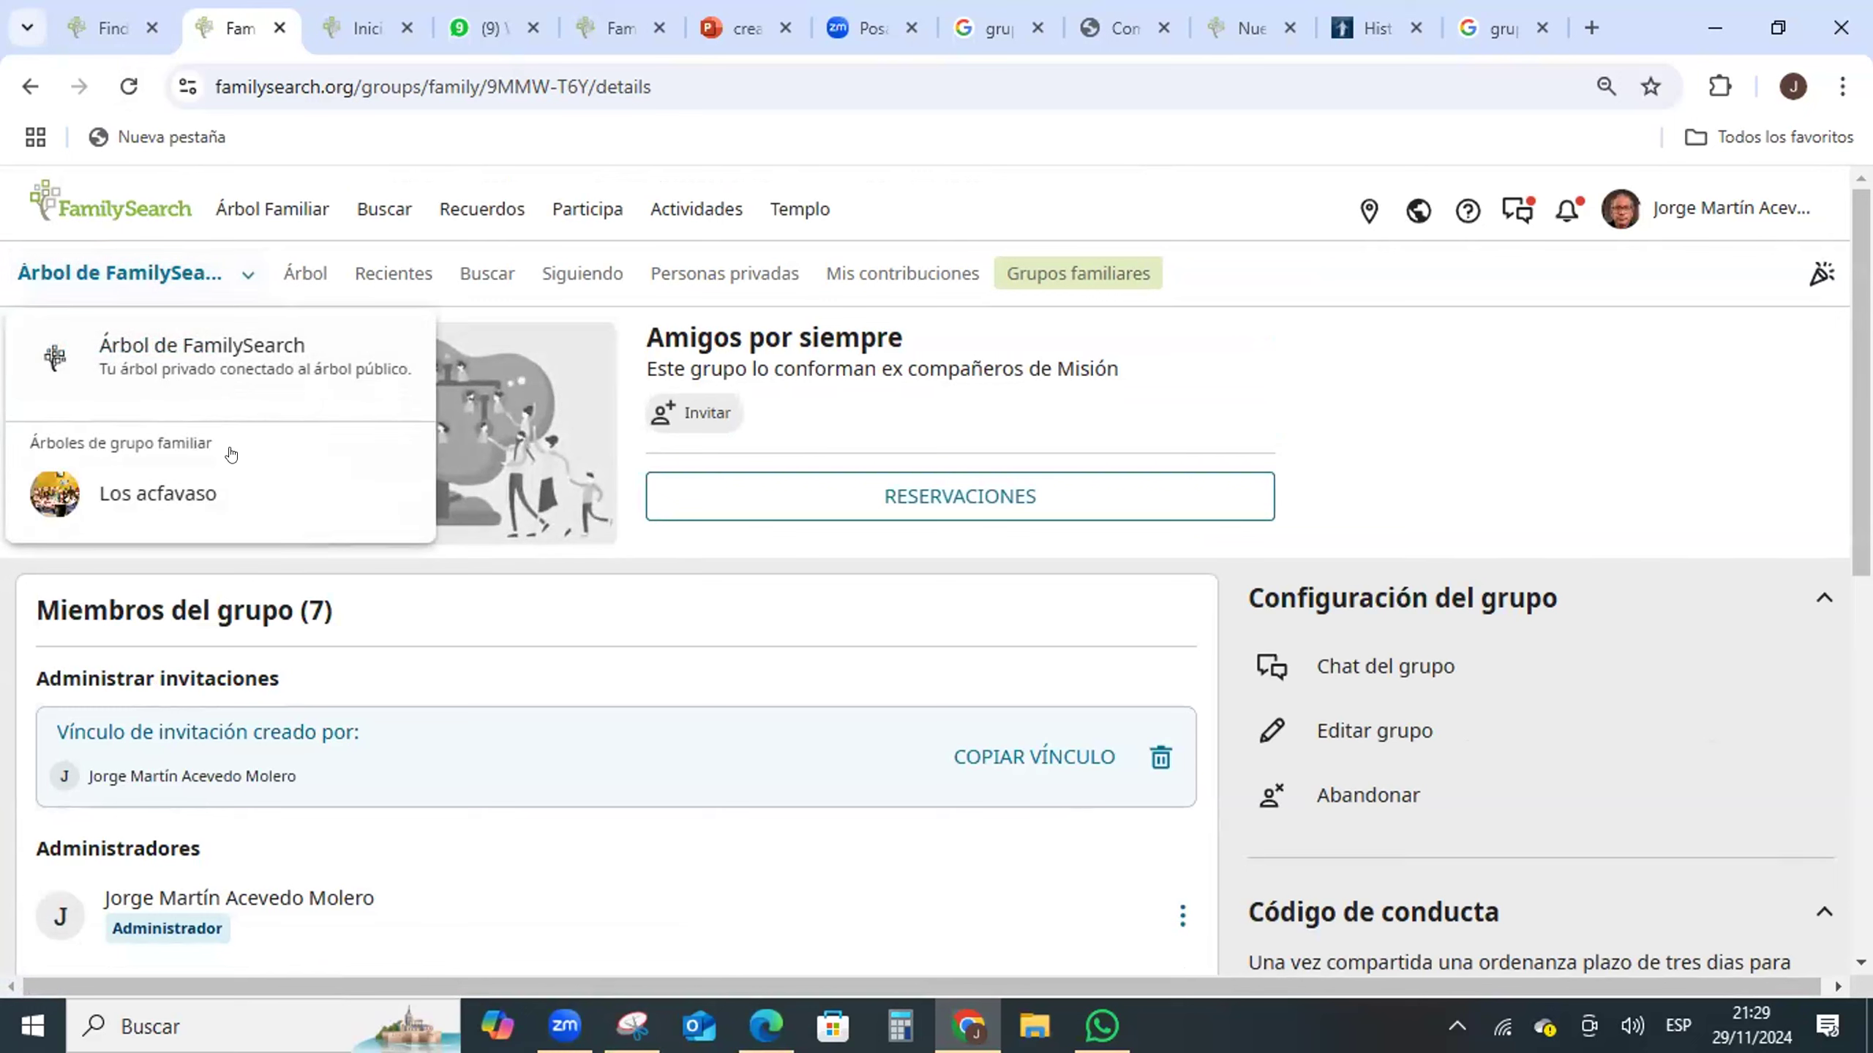
left_click(184, 357)
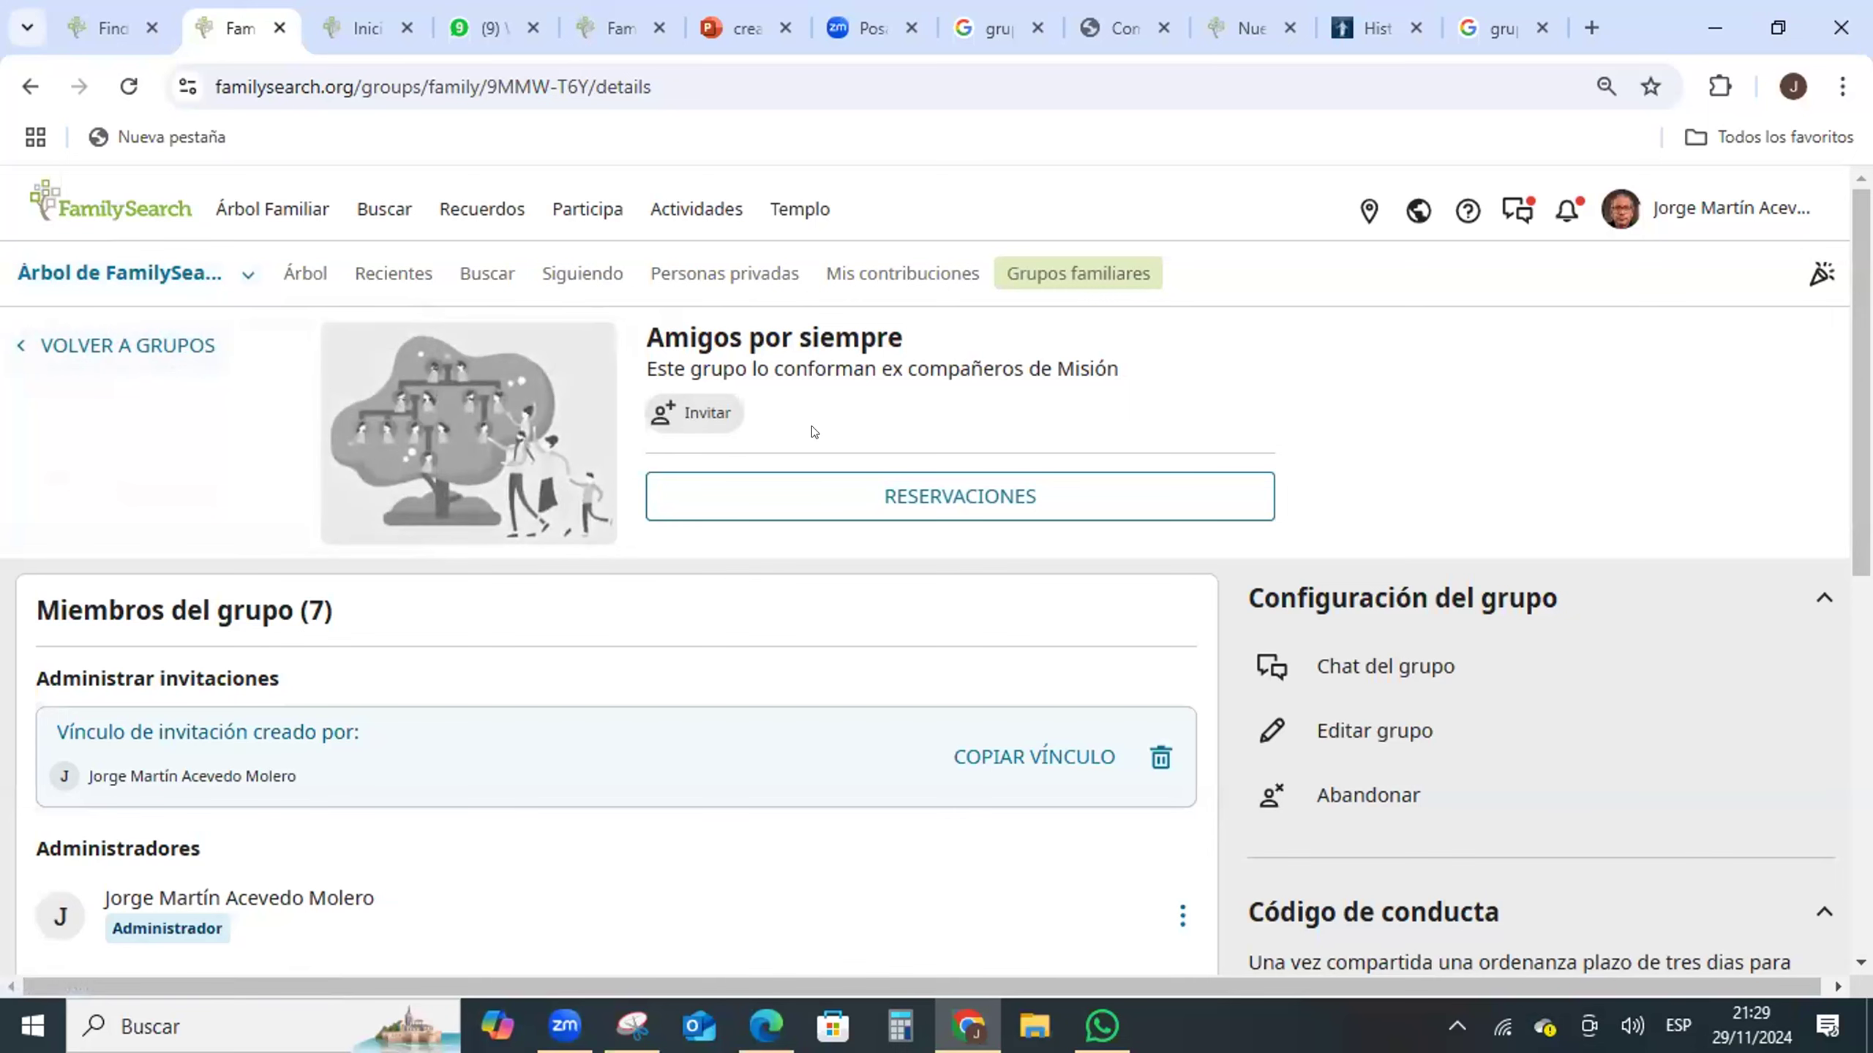
- Dismiss the WhatsApp notification and look over the group's administrators and members
scroll(812, 428, "down", 2)
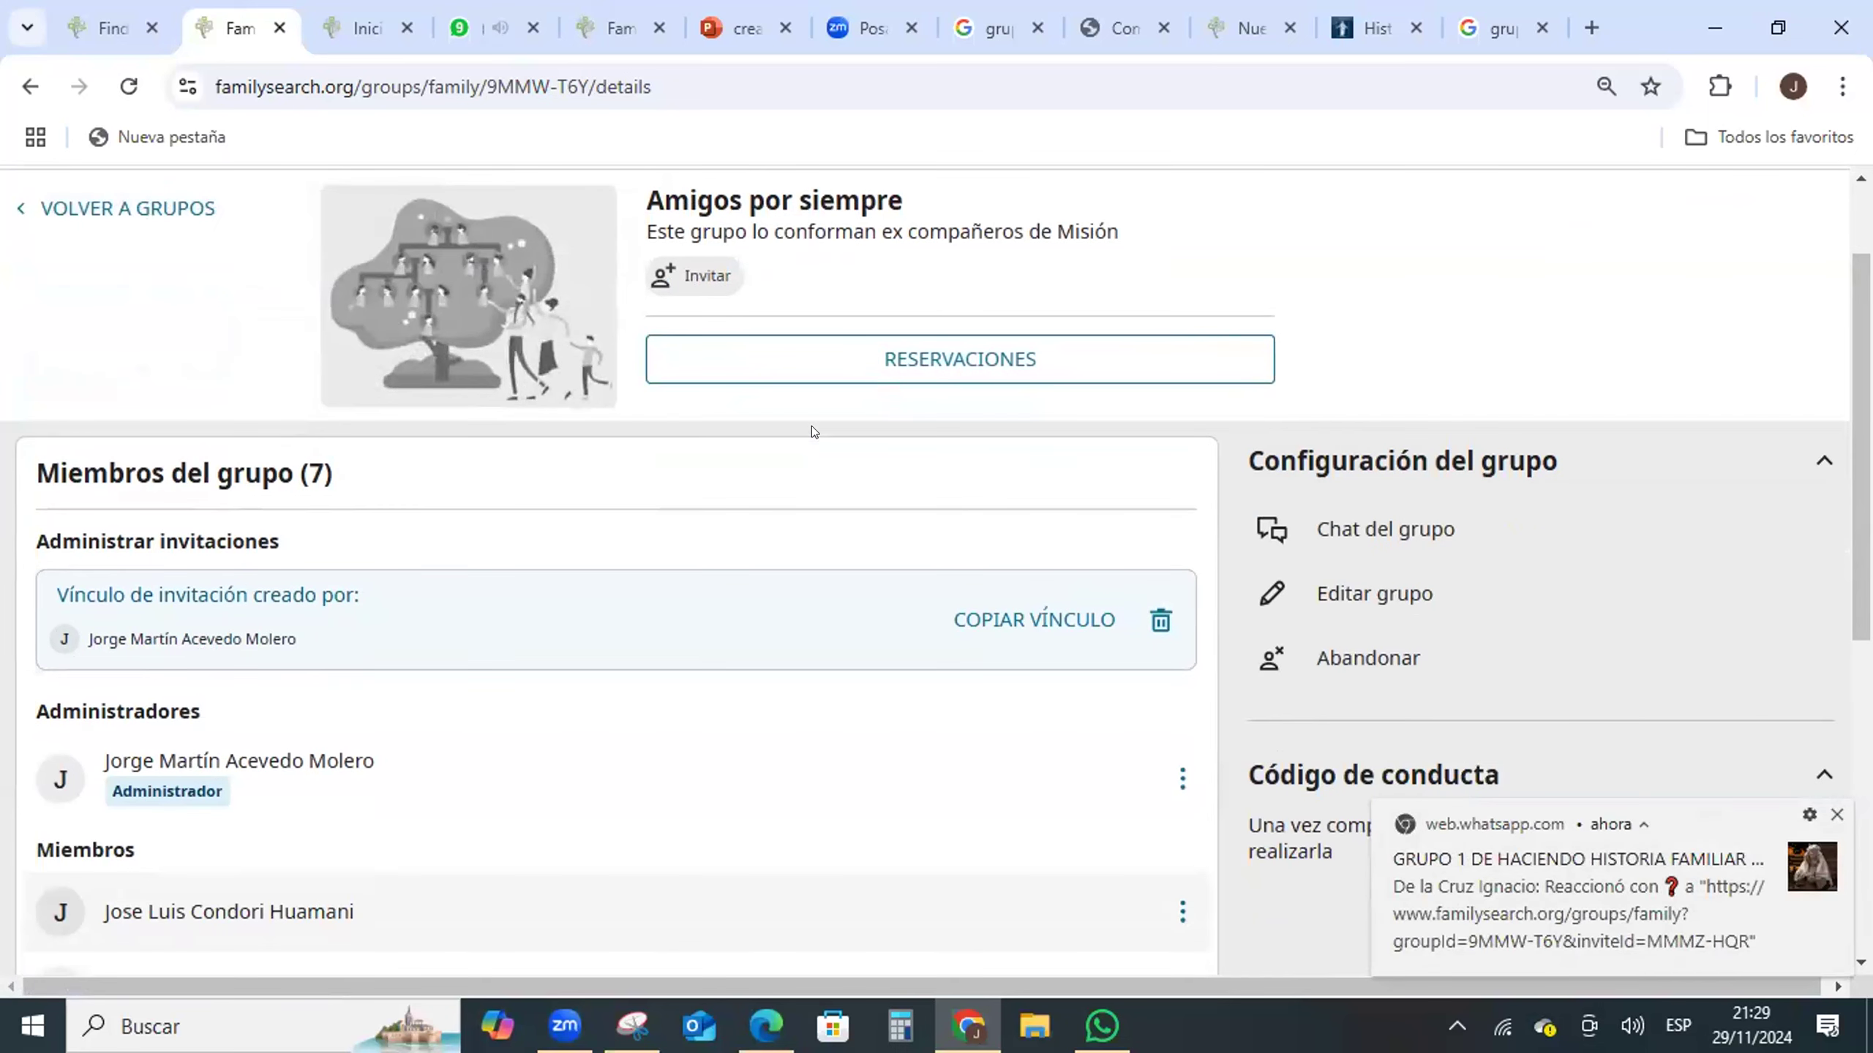
left_click(1836, 815)
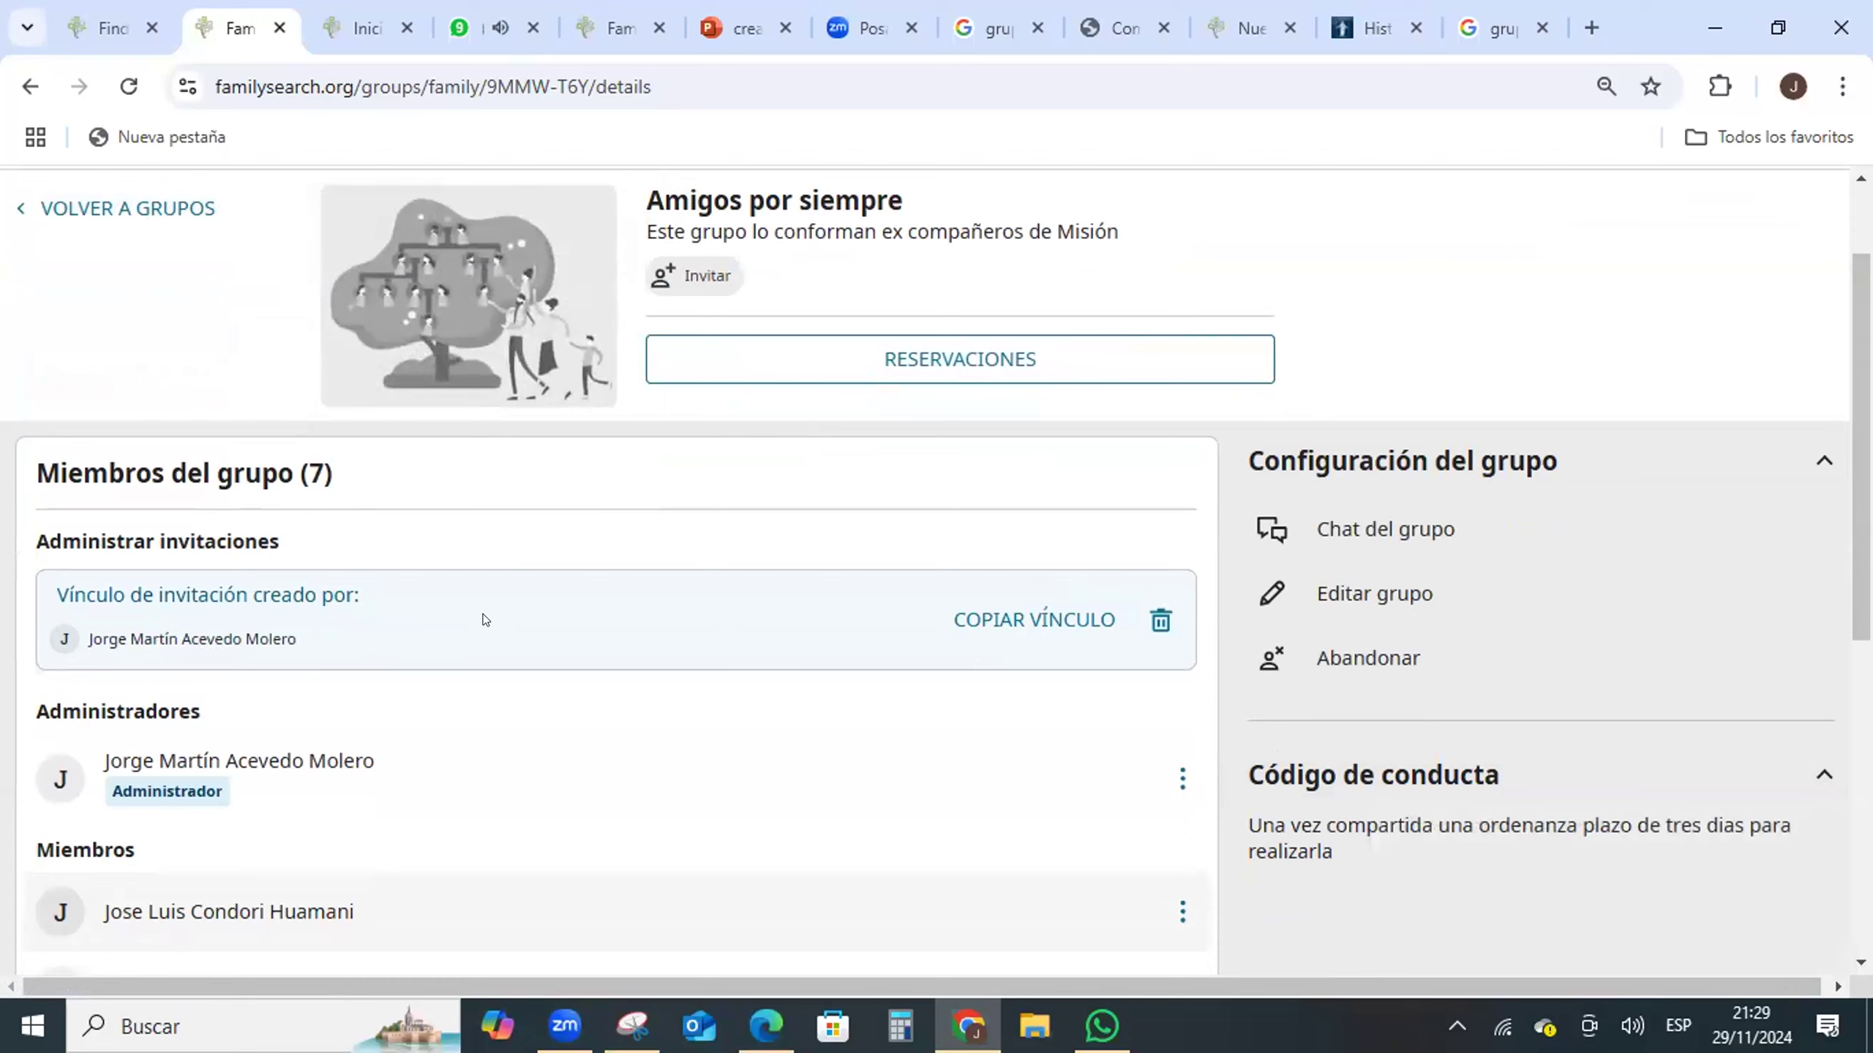
scroll(478, 621, "down", 4)
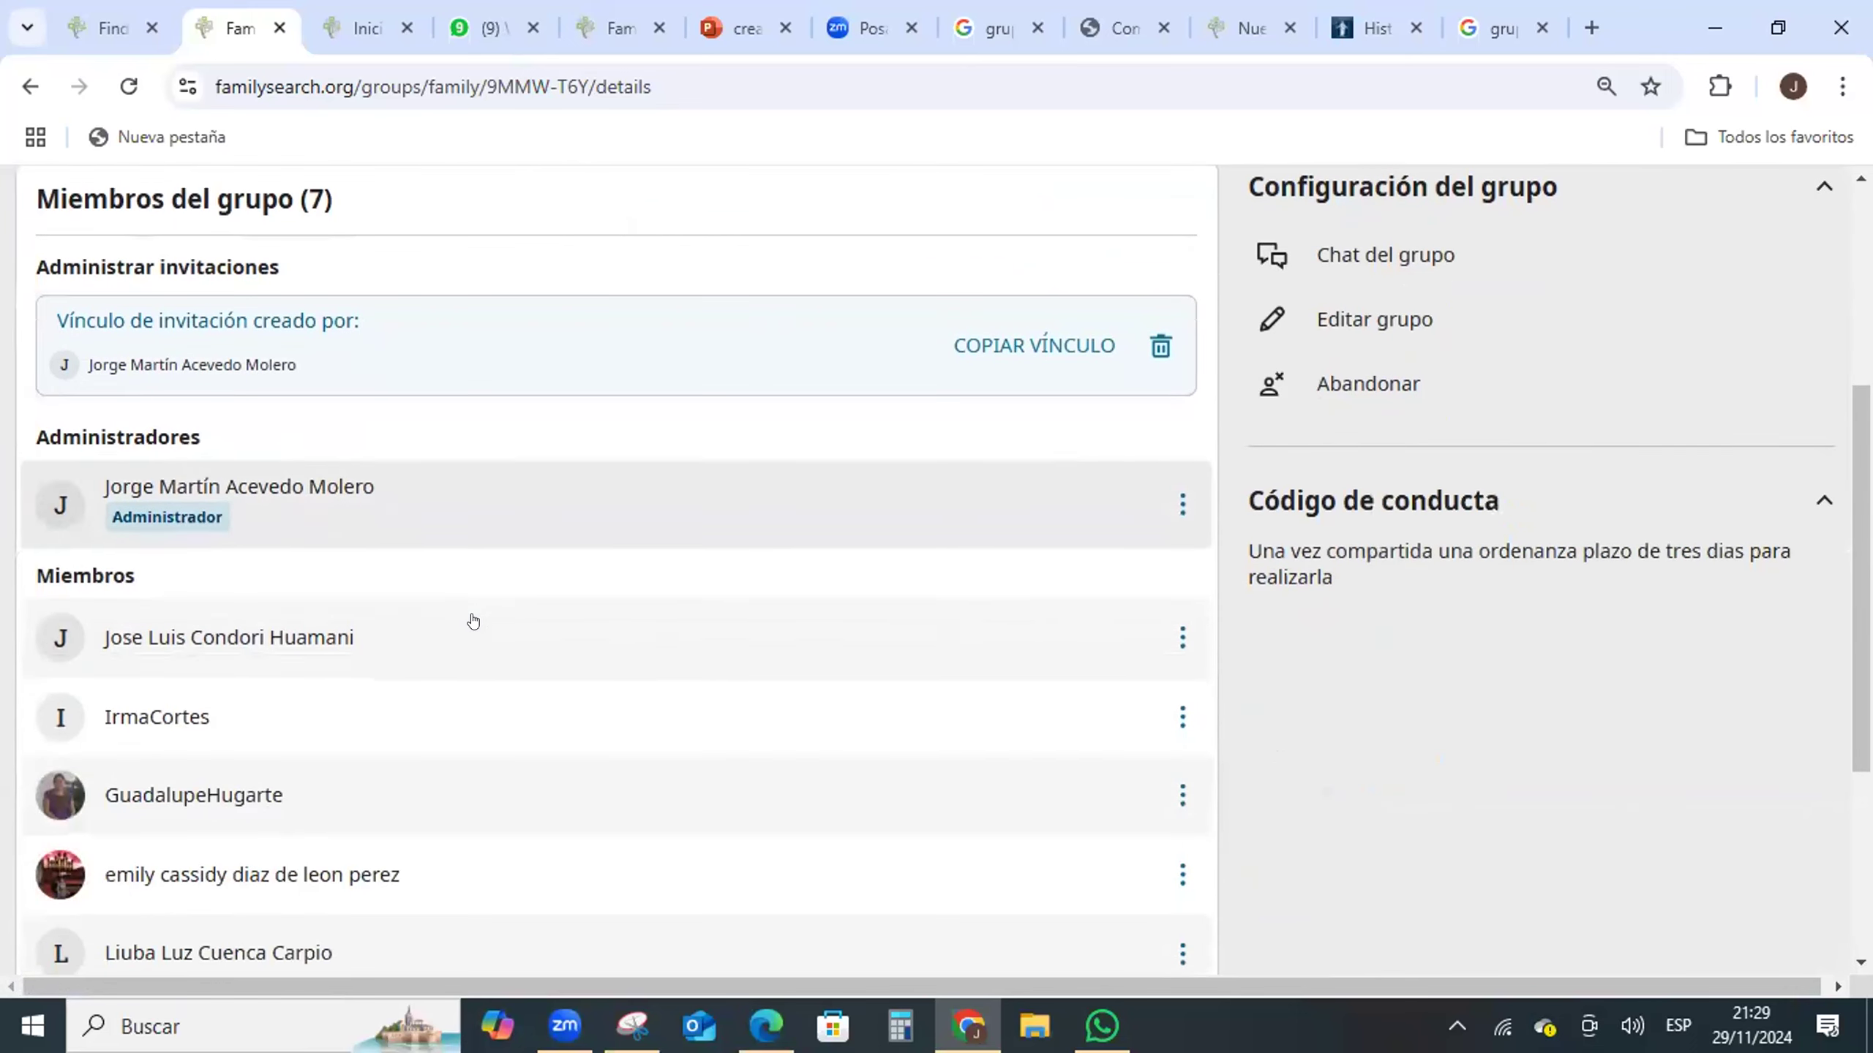
scroll(473, 622, "up", 6)
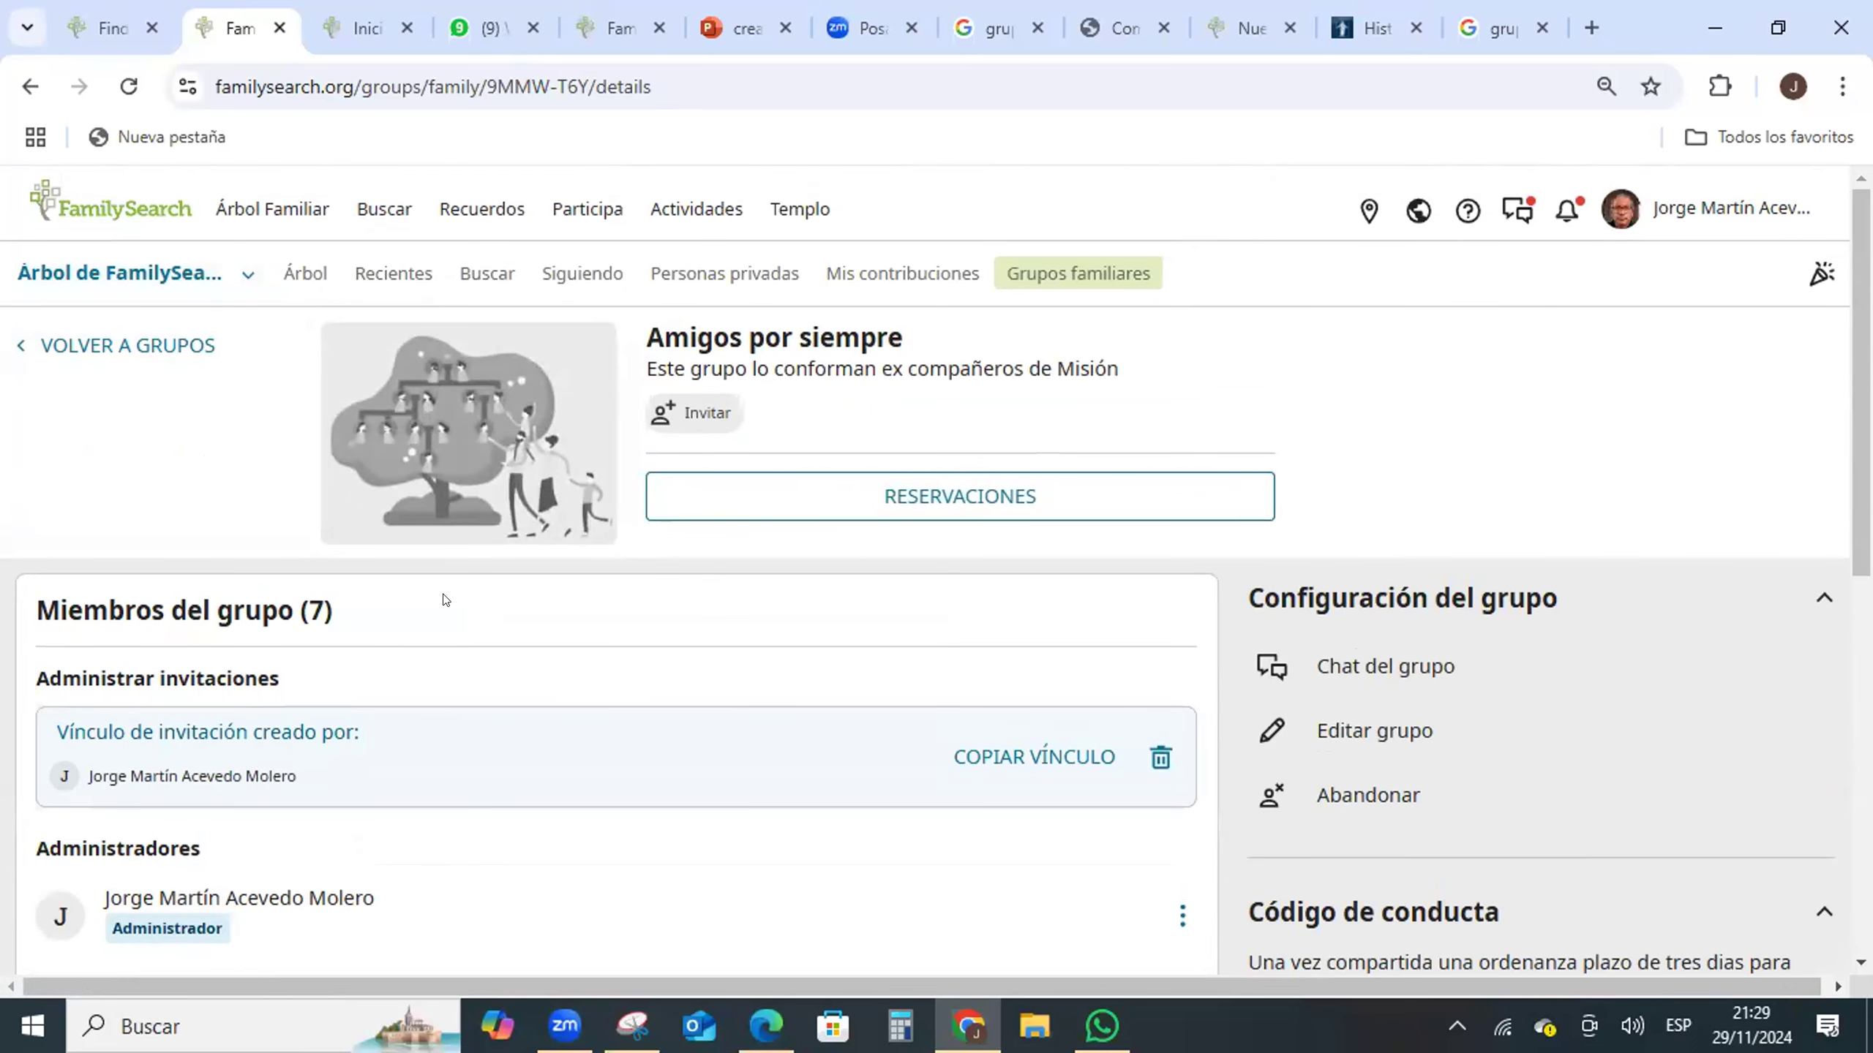
- Return to the Grupos familiares overview and reopen Amigos por siempre to view its members
left_click(72, 341)
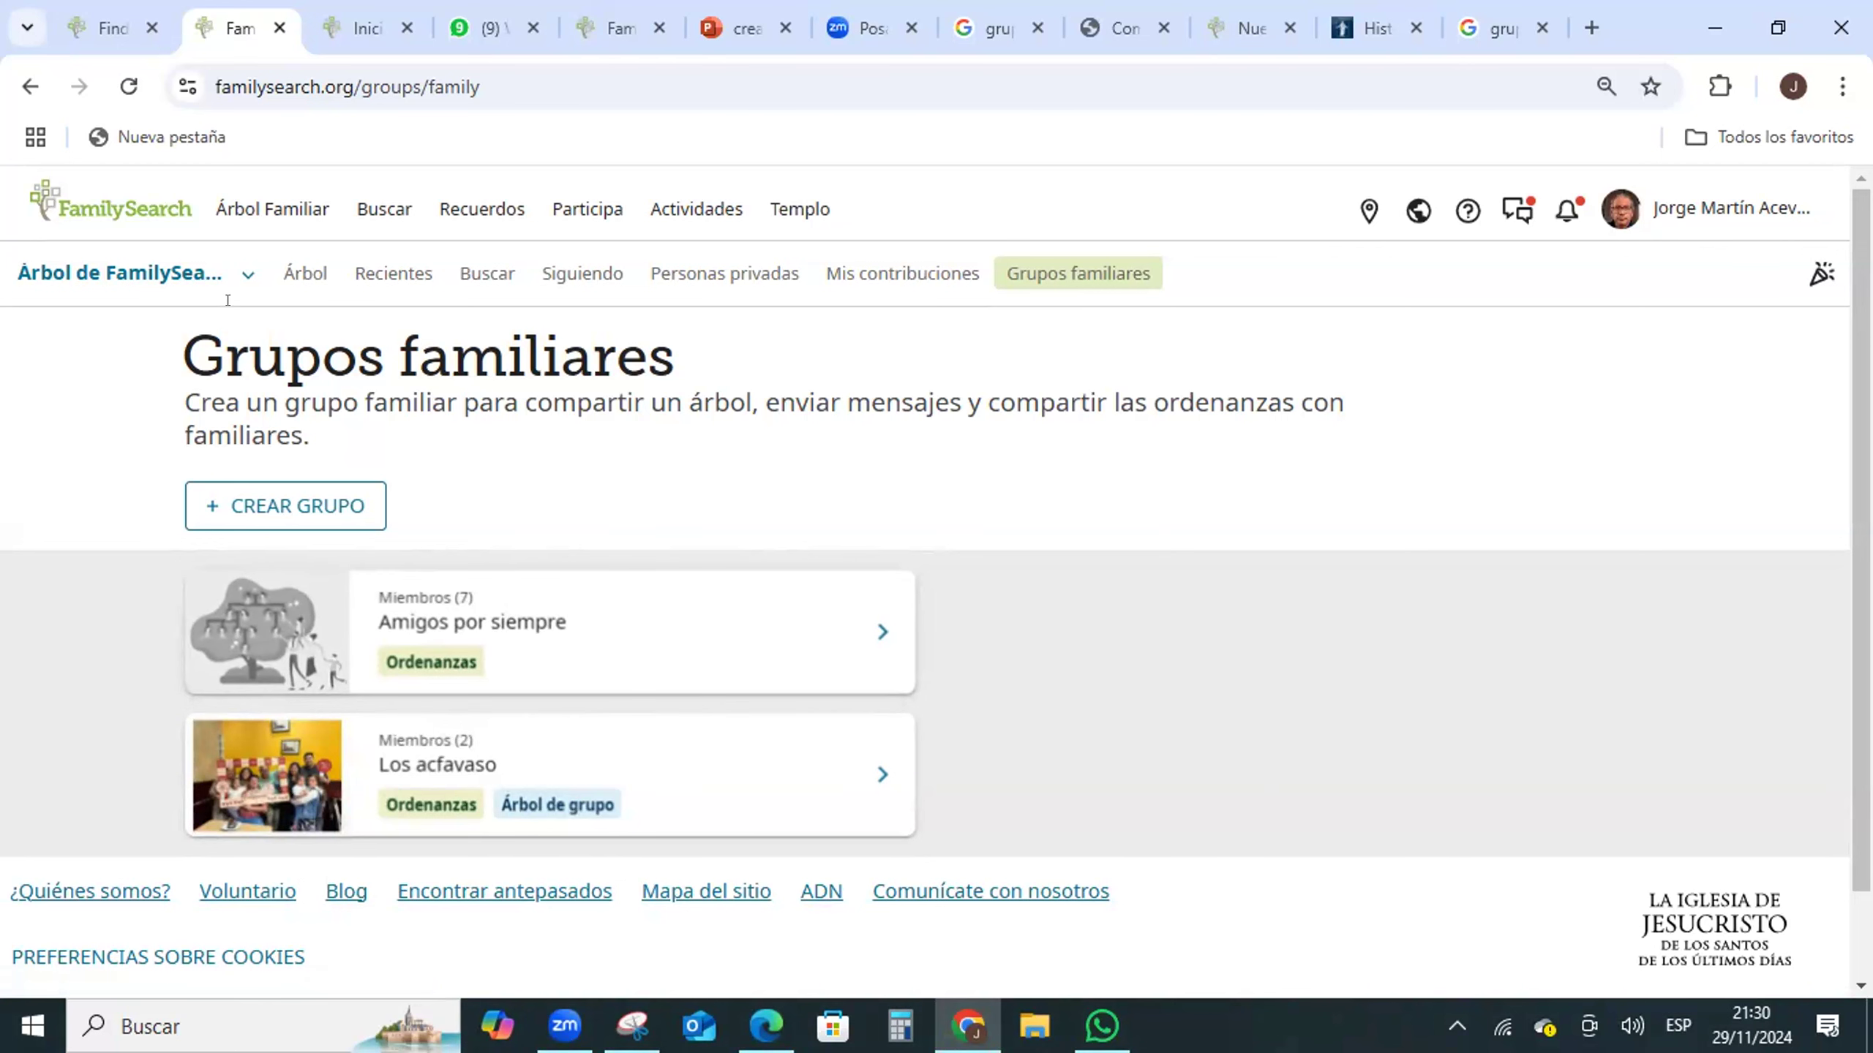
scroll(1104, 601, "down", 2)
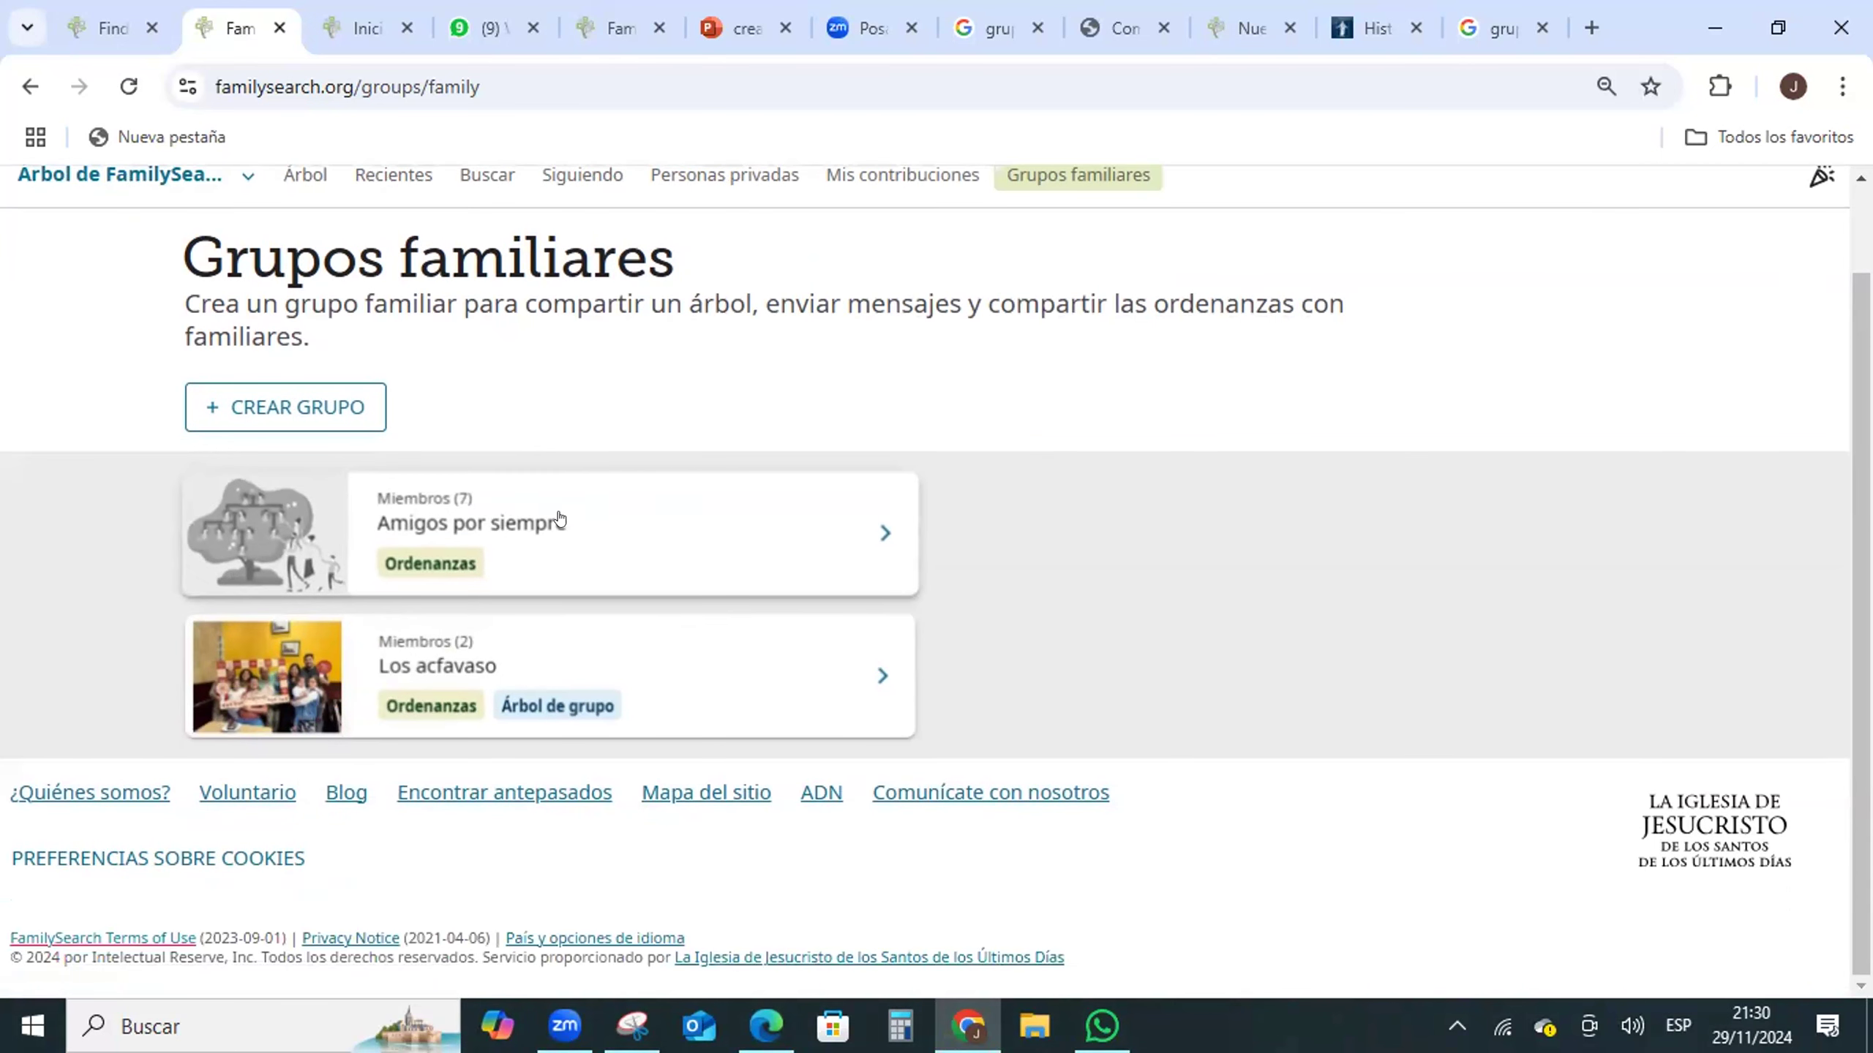
left_click(473, 521)
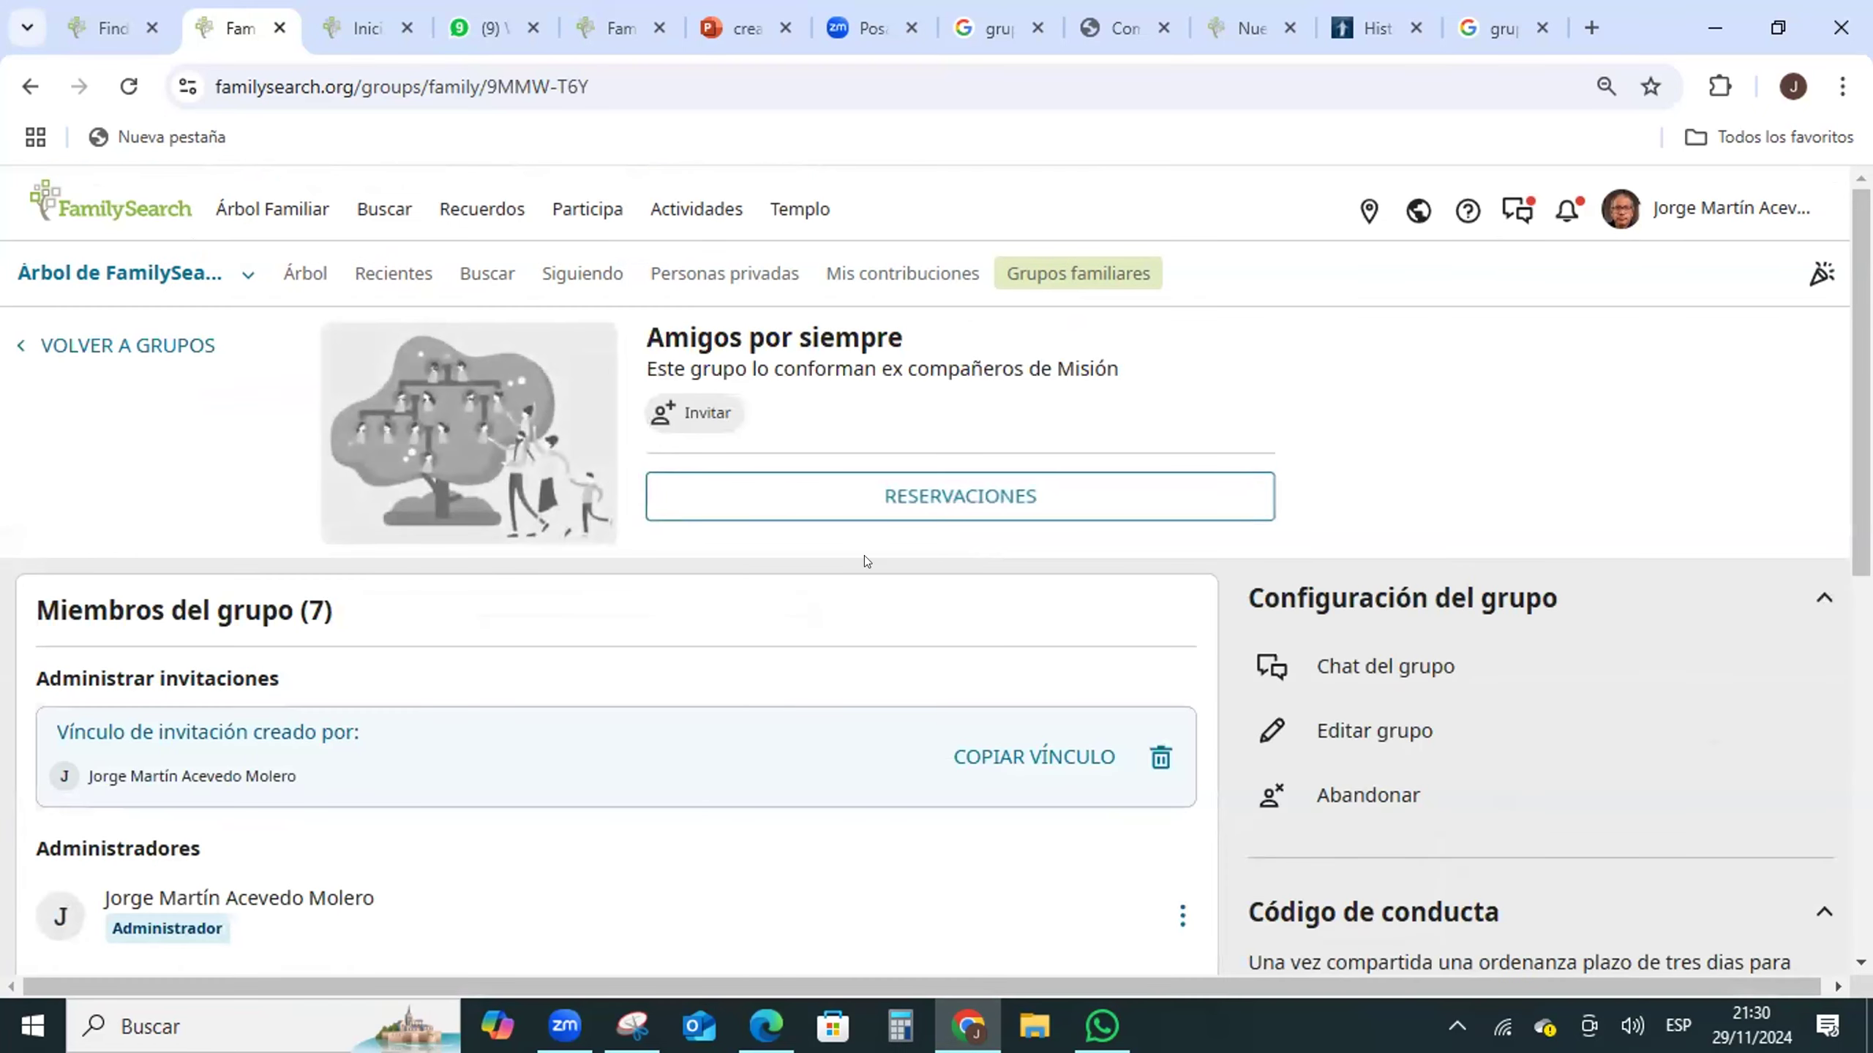
scroll(863, 556, "down", 7)
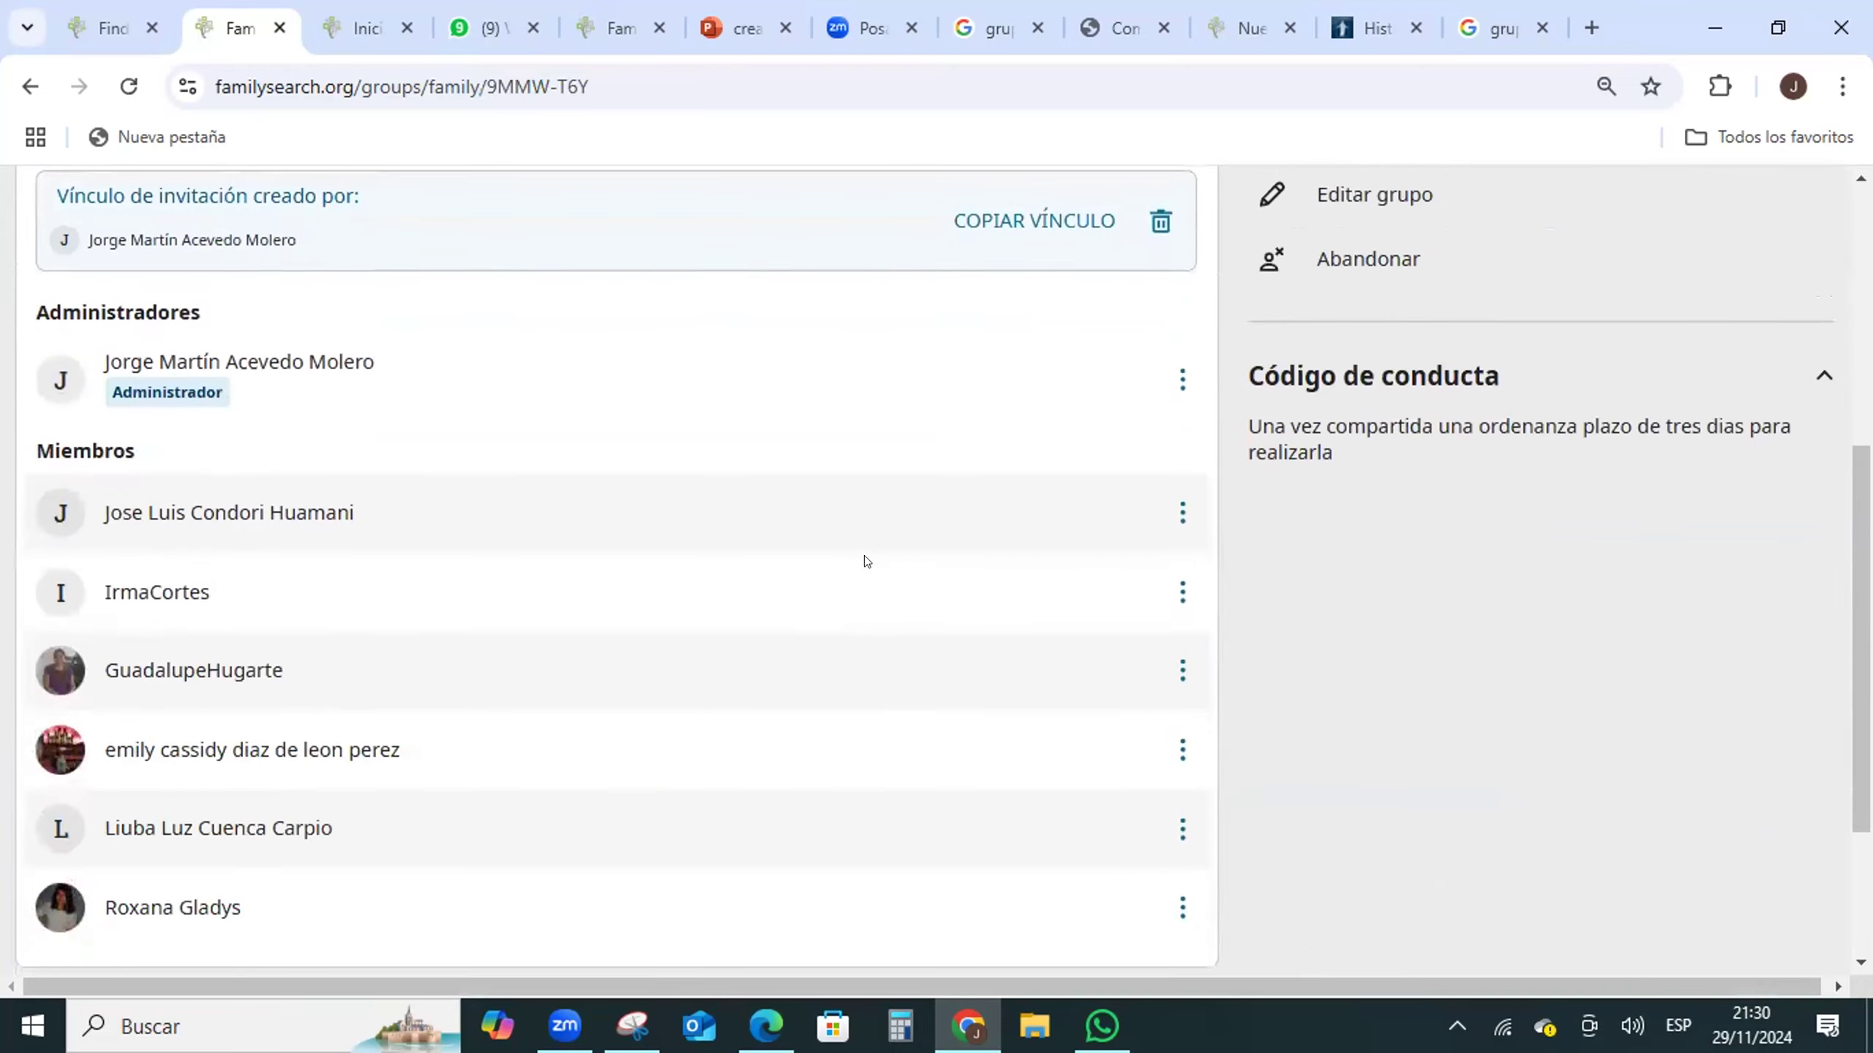
- Check the ordinances shared in the Amigos por siempre reservations, and look through the available ones in Mis reservaciones
scroll(865, 561, "up", 8)
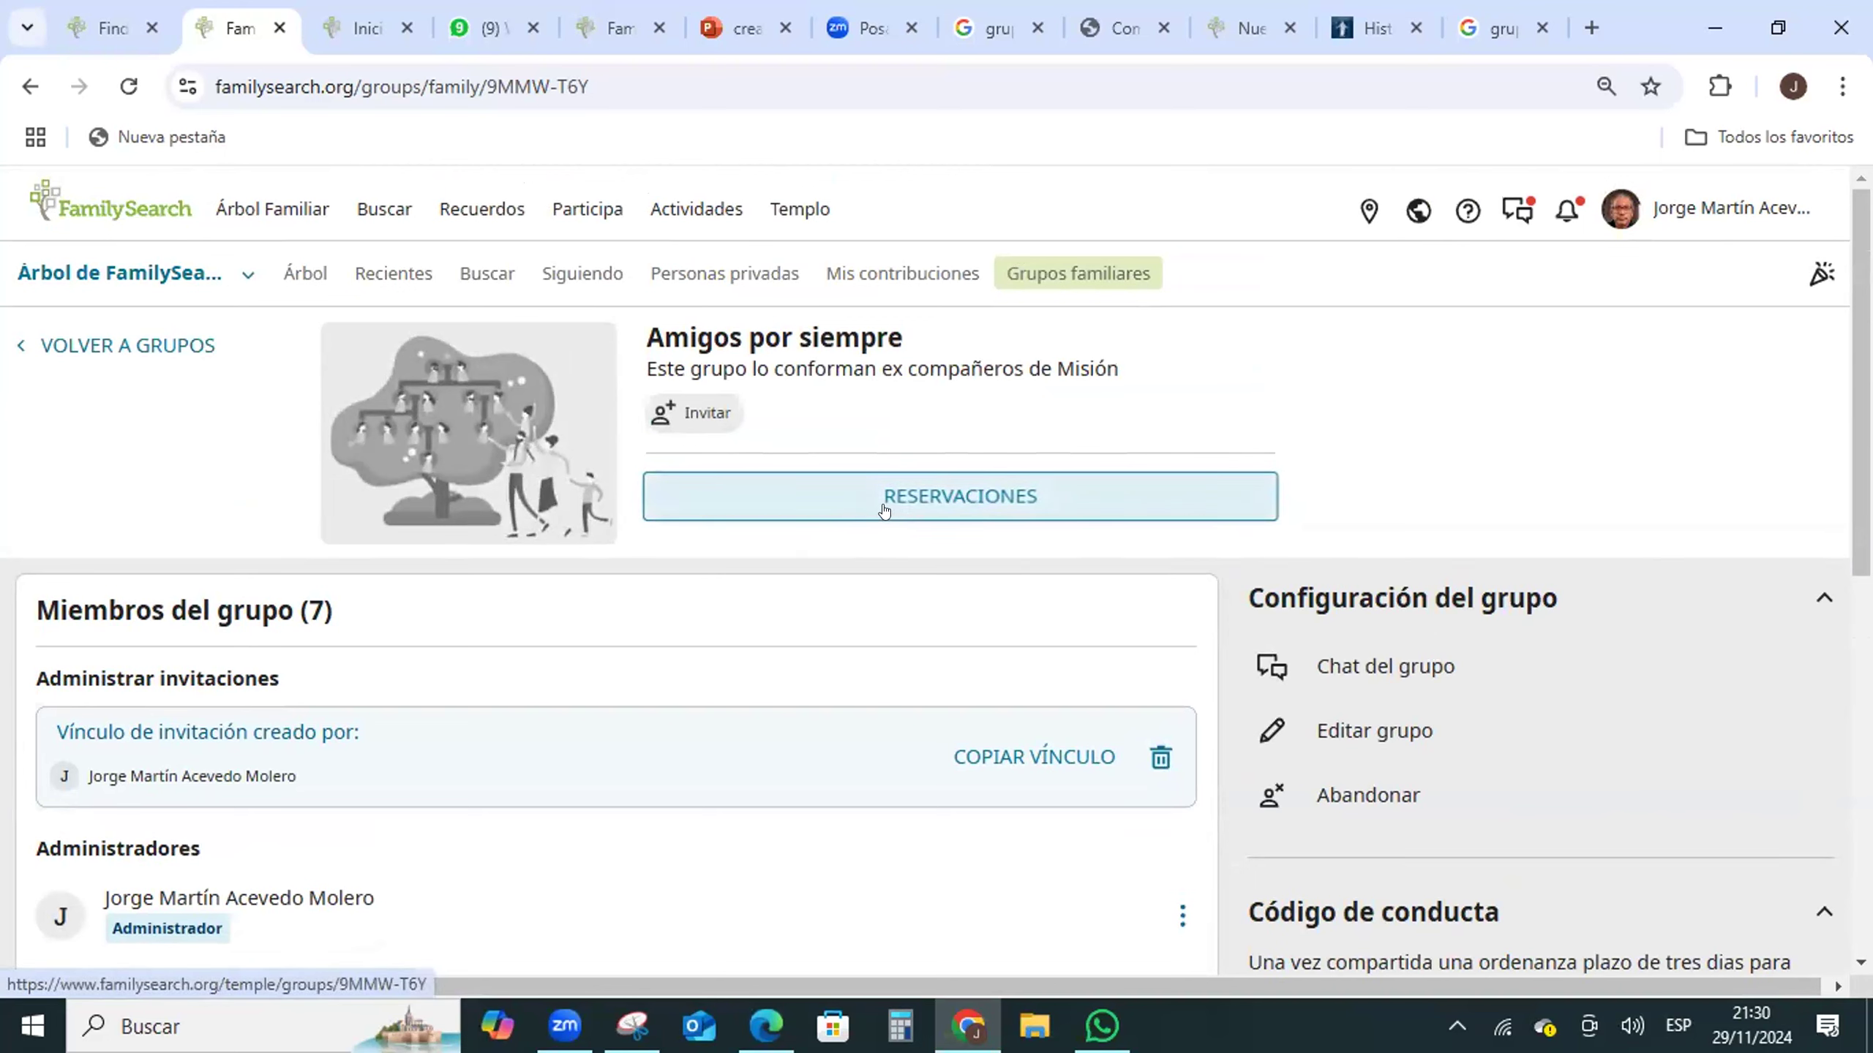
left_click(944, 496)
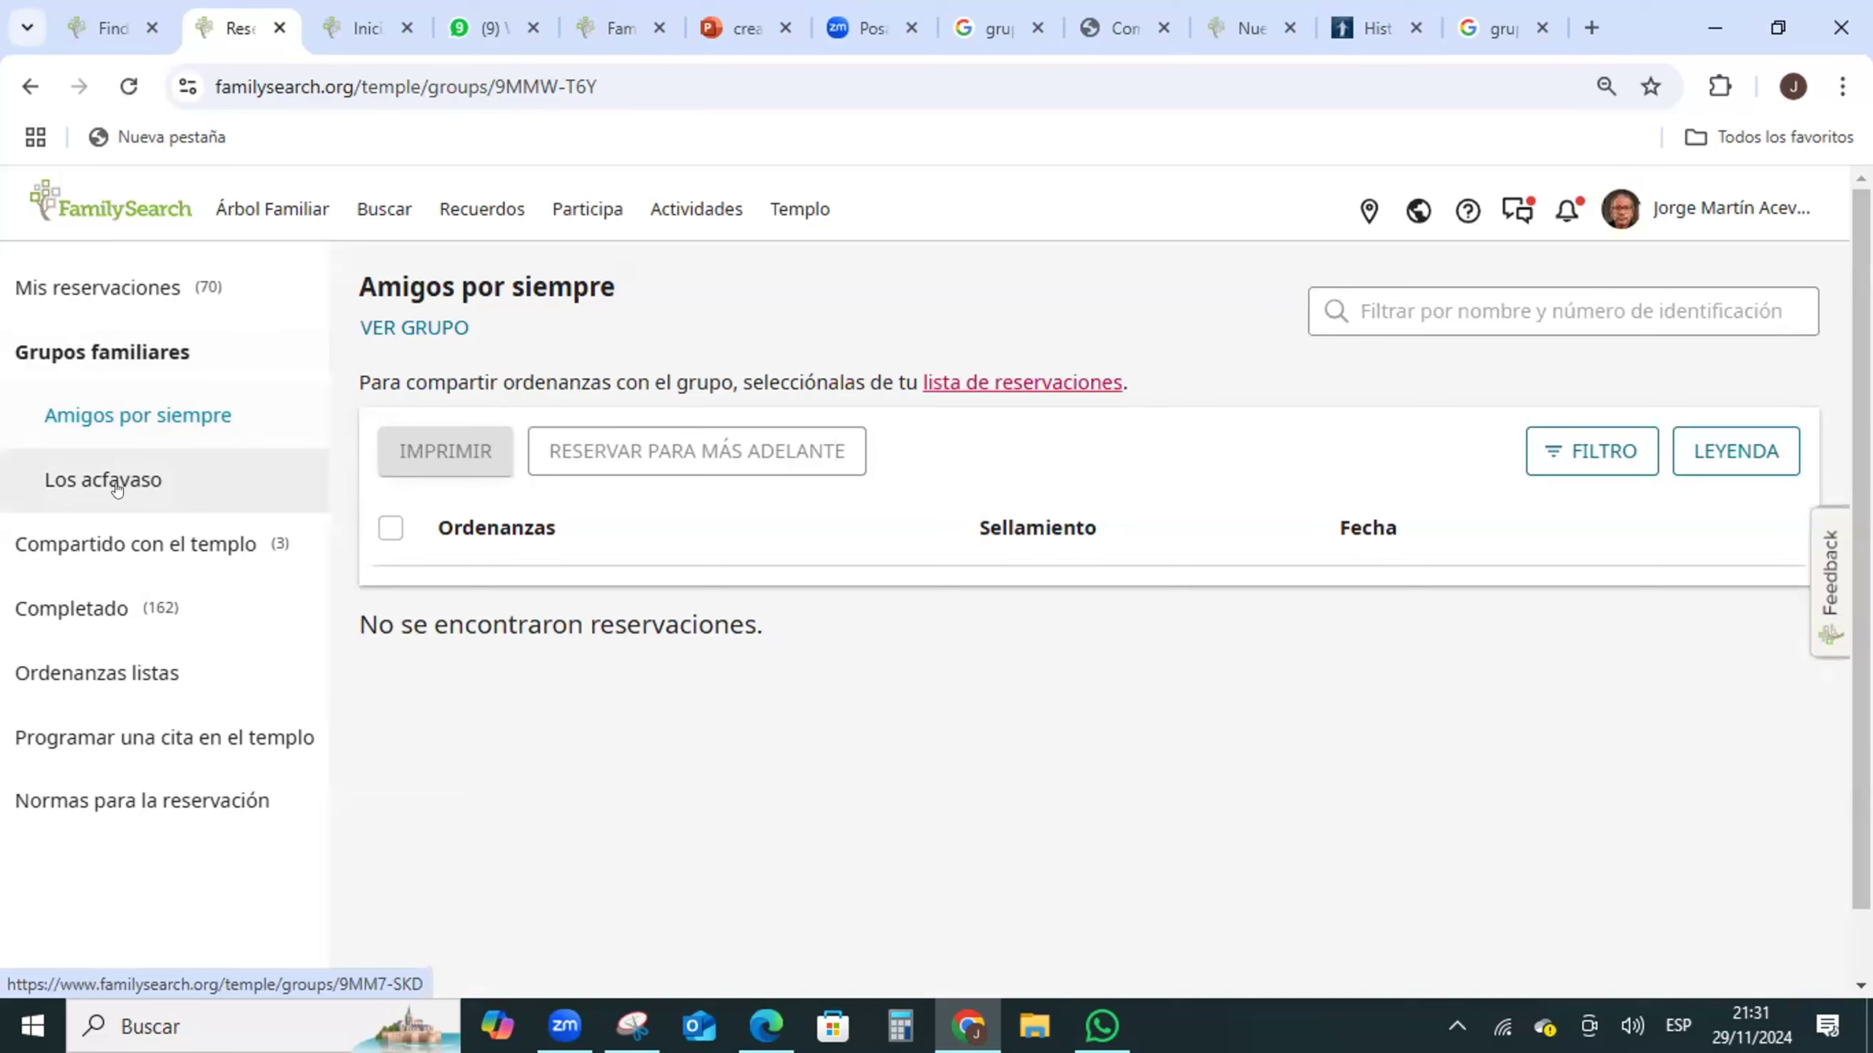
left_click(52, 290)
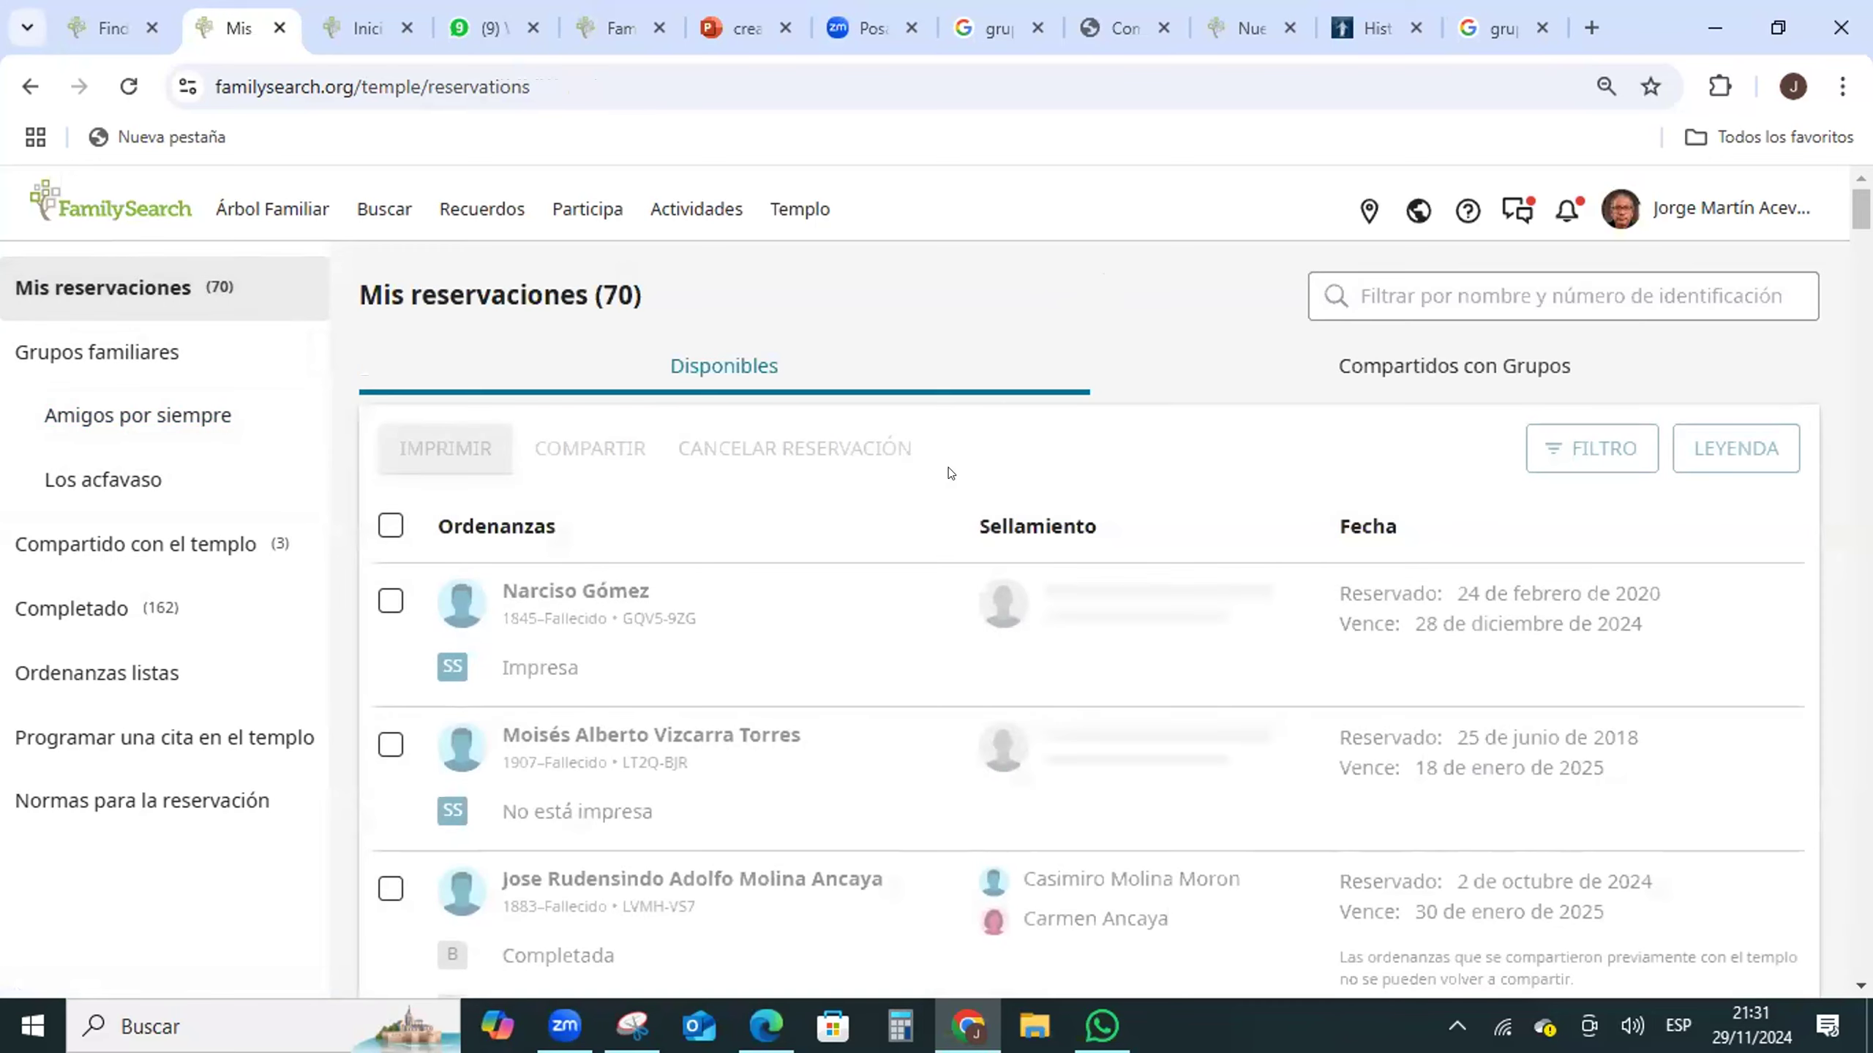
scroll(861, 540, "down", 2)
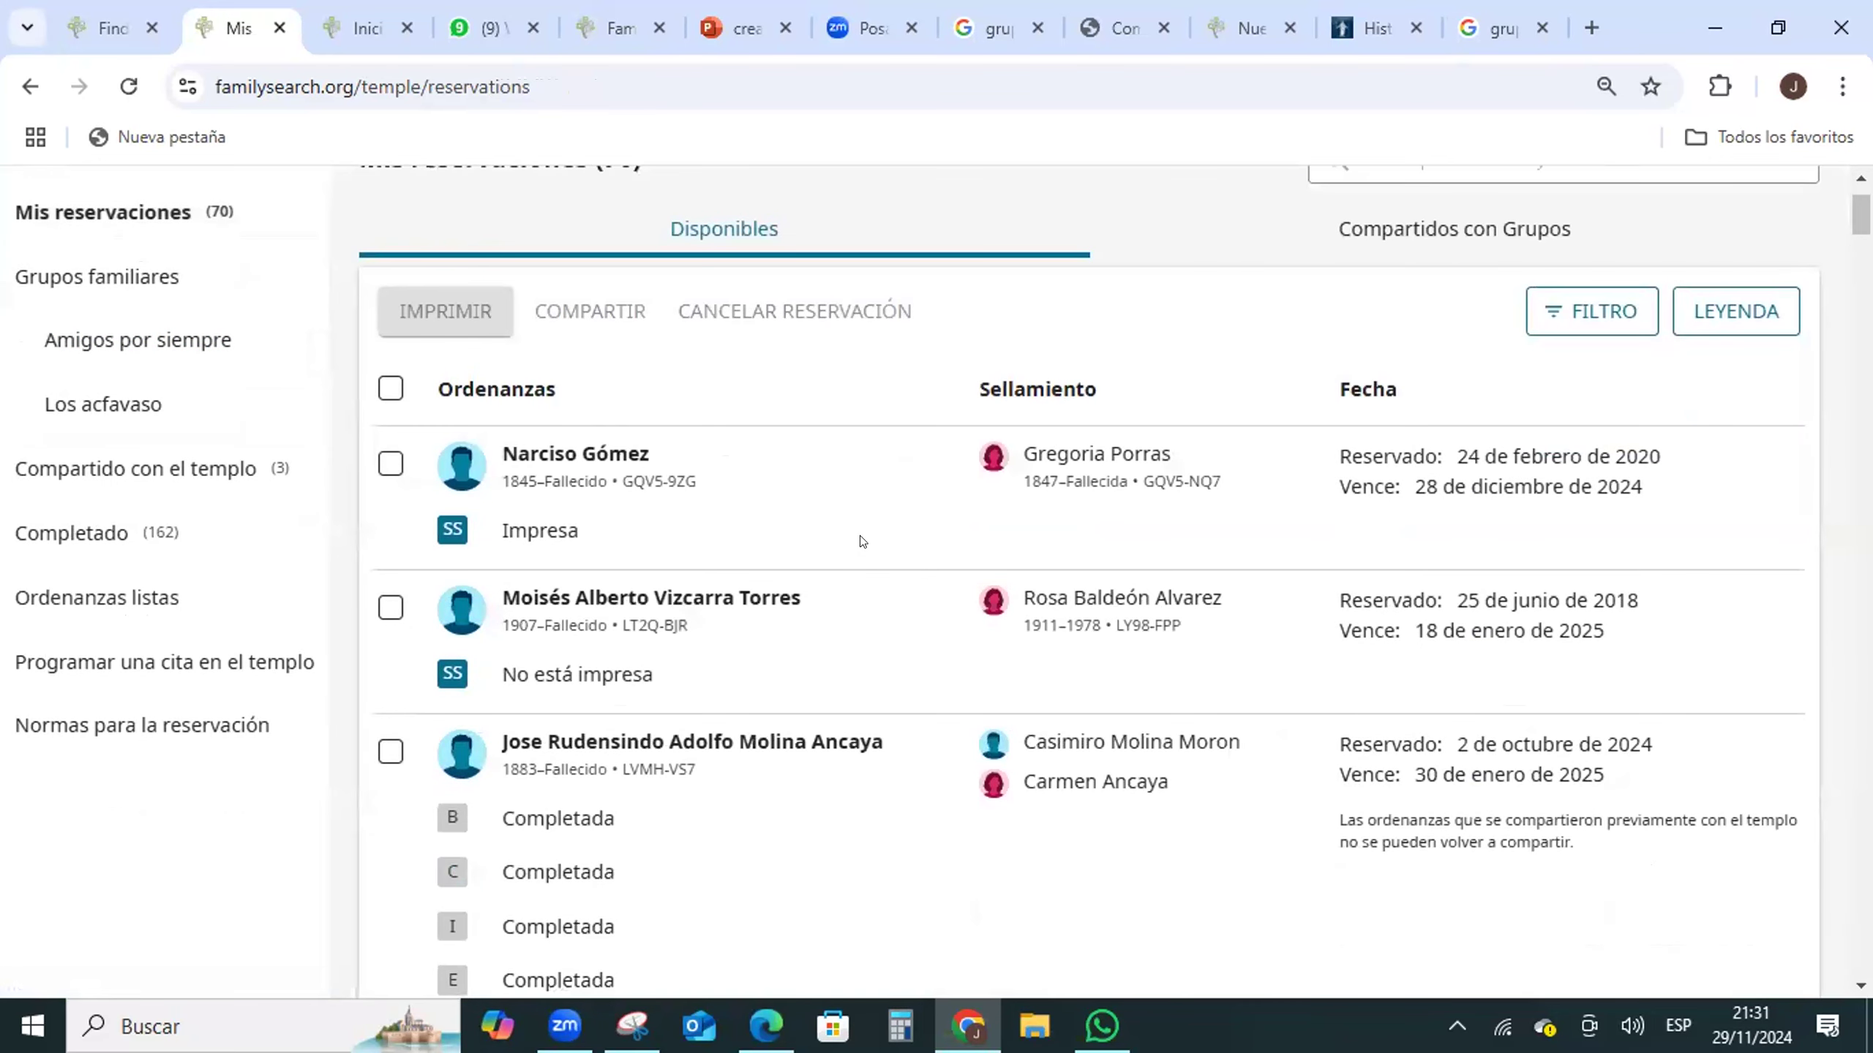
scroll(861, 554, "up", 2)
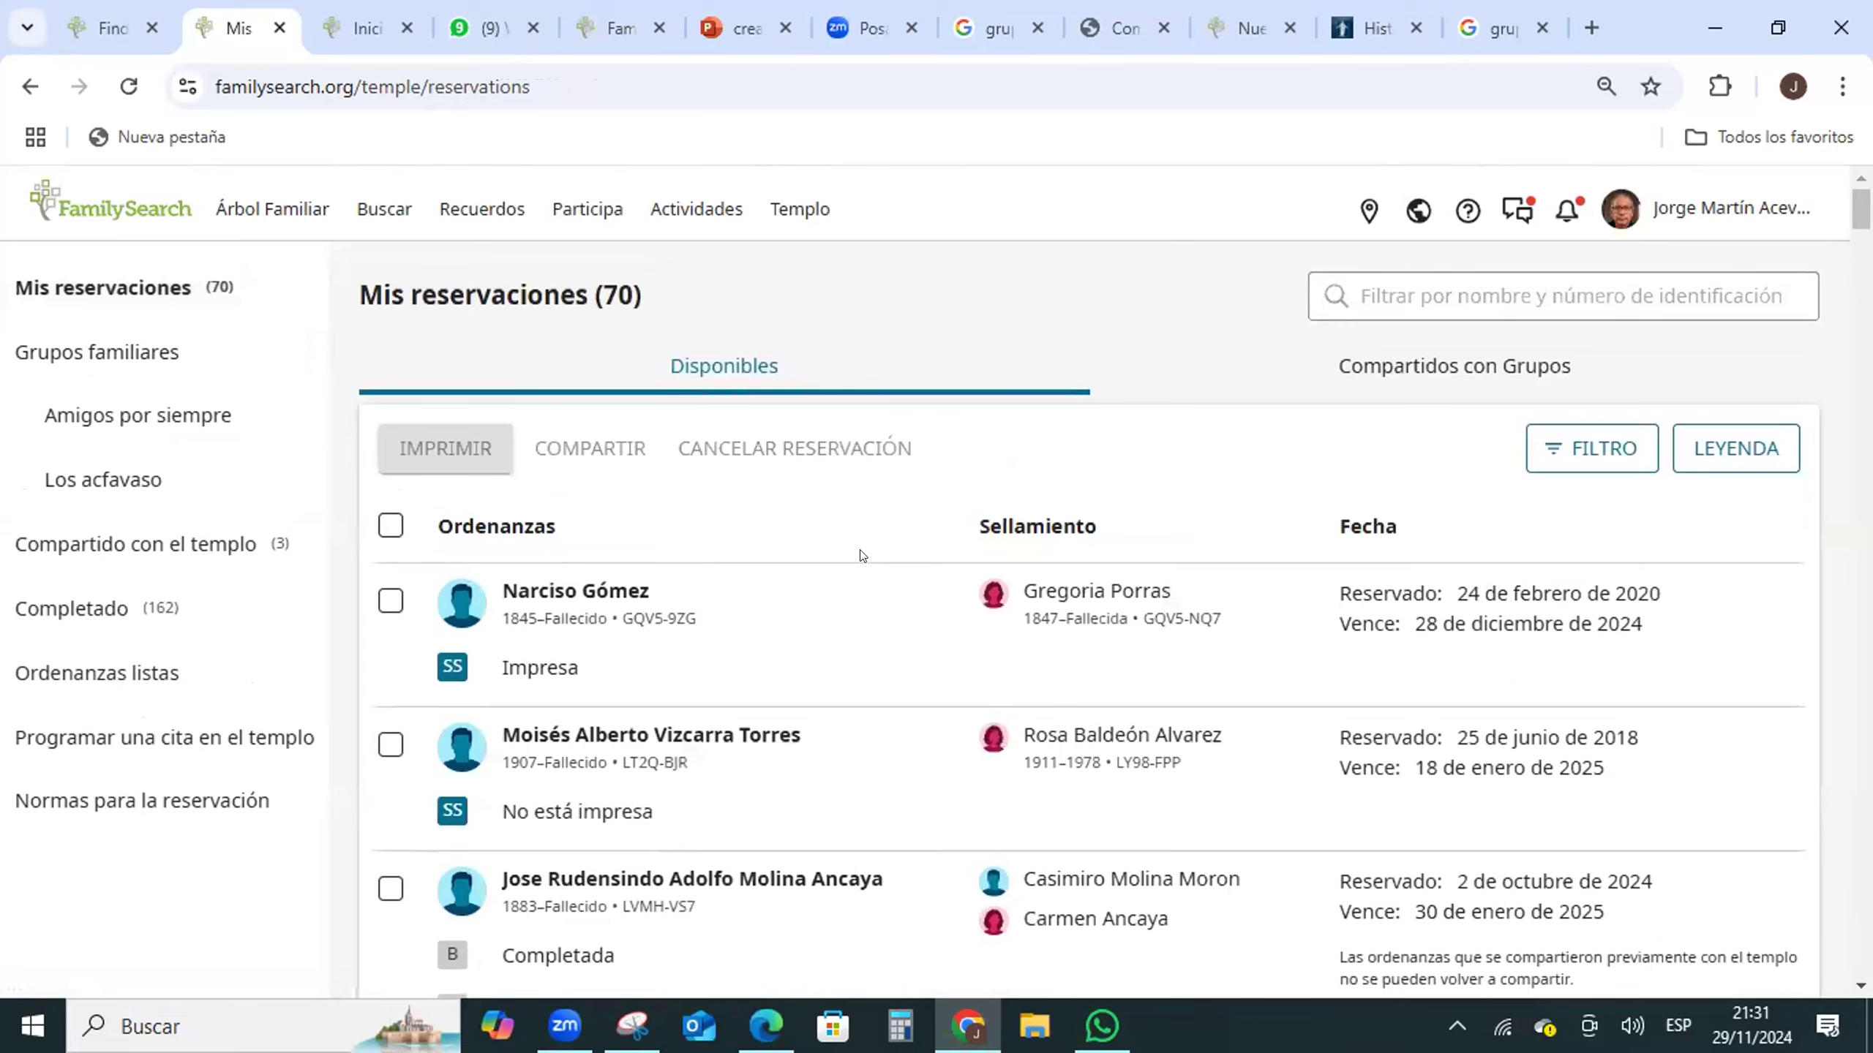
scroll(861, 550, "down", 6)
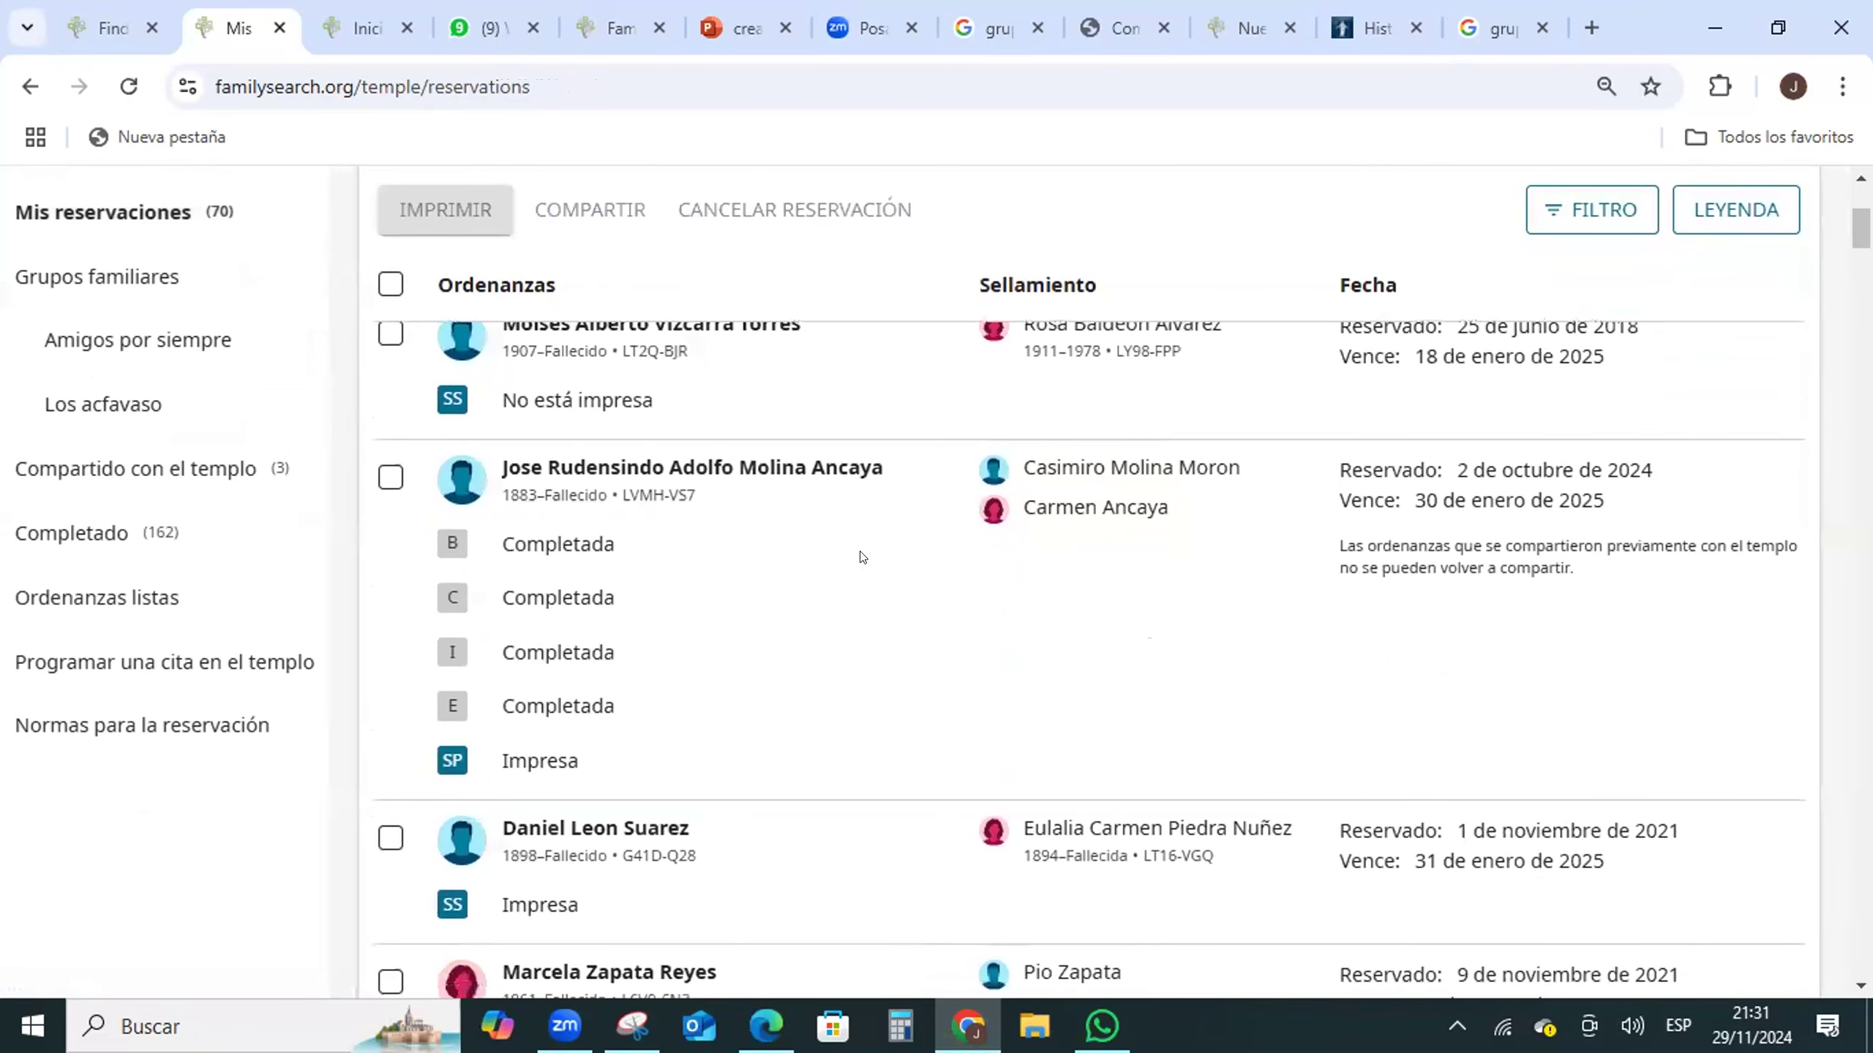
scroll(860, 550, "up", 2)
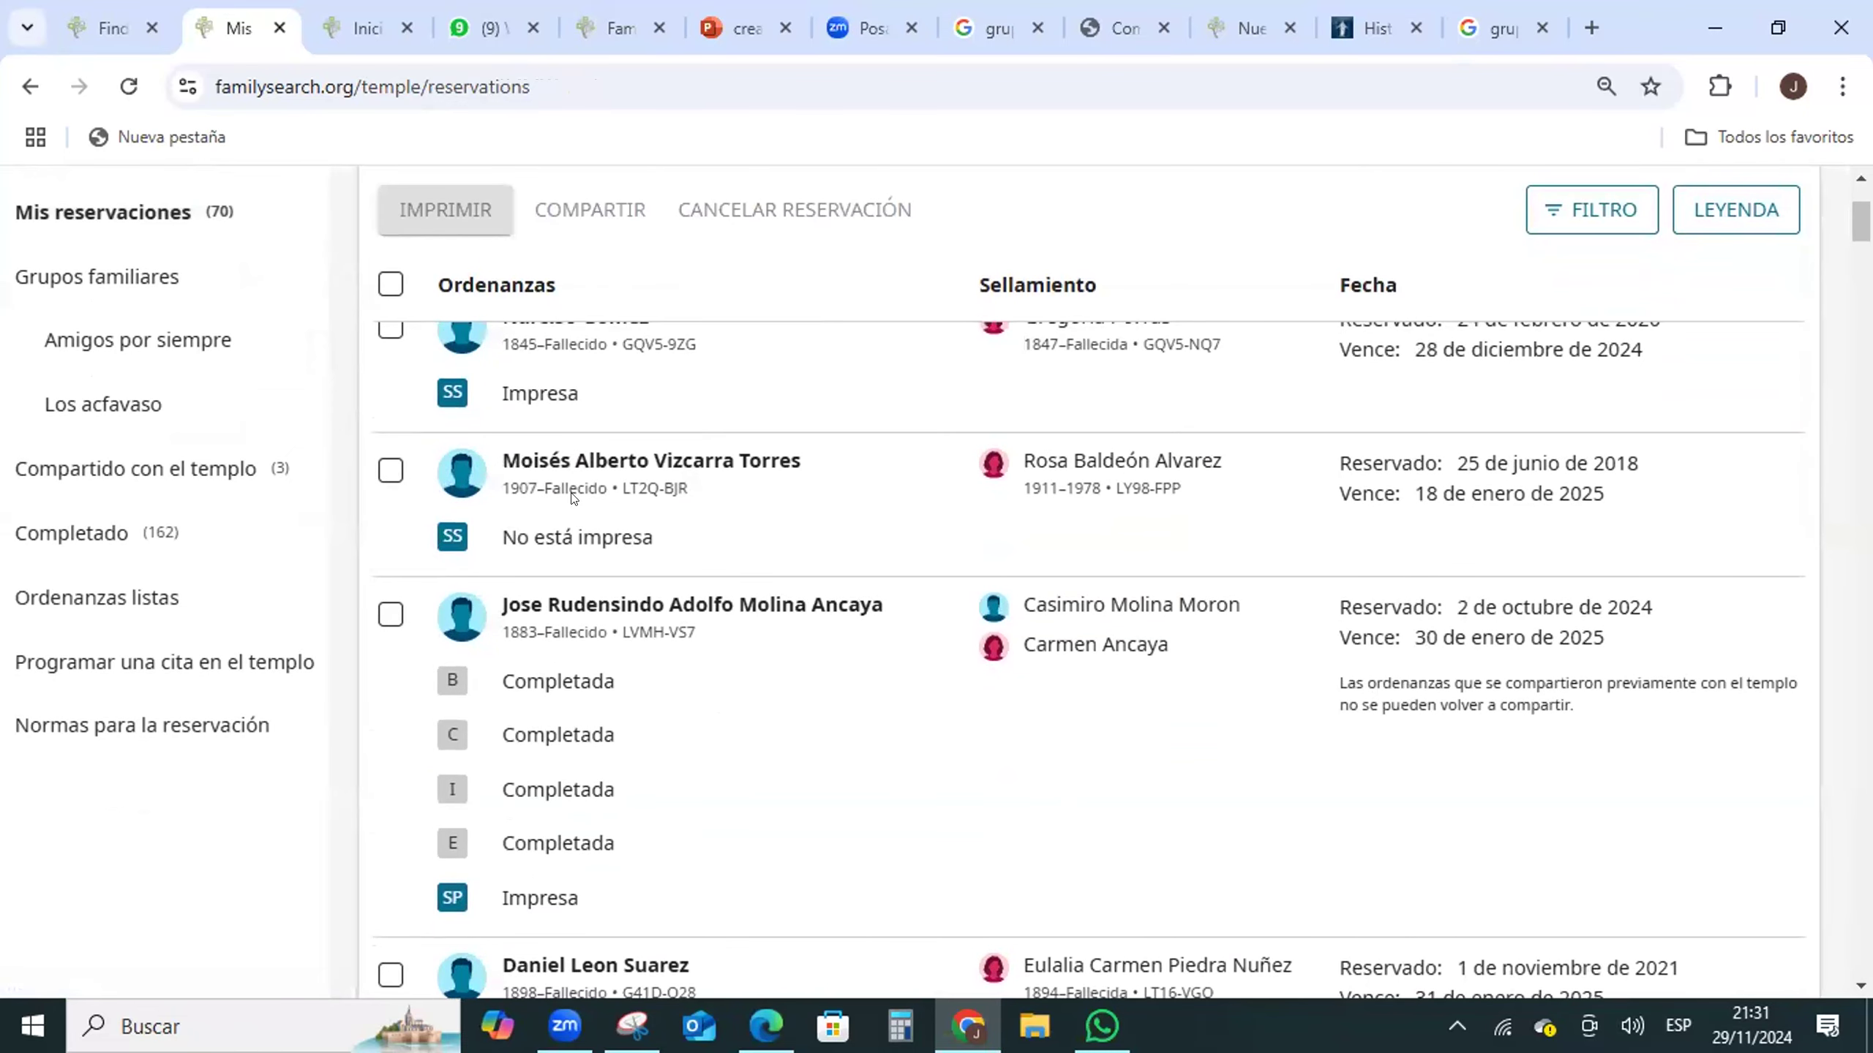
scroll(575, 499, "up", 2)
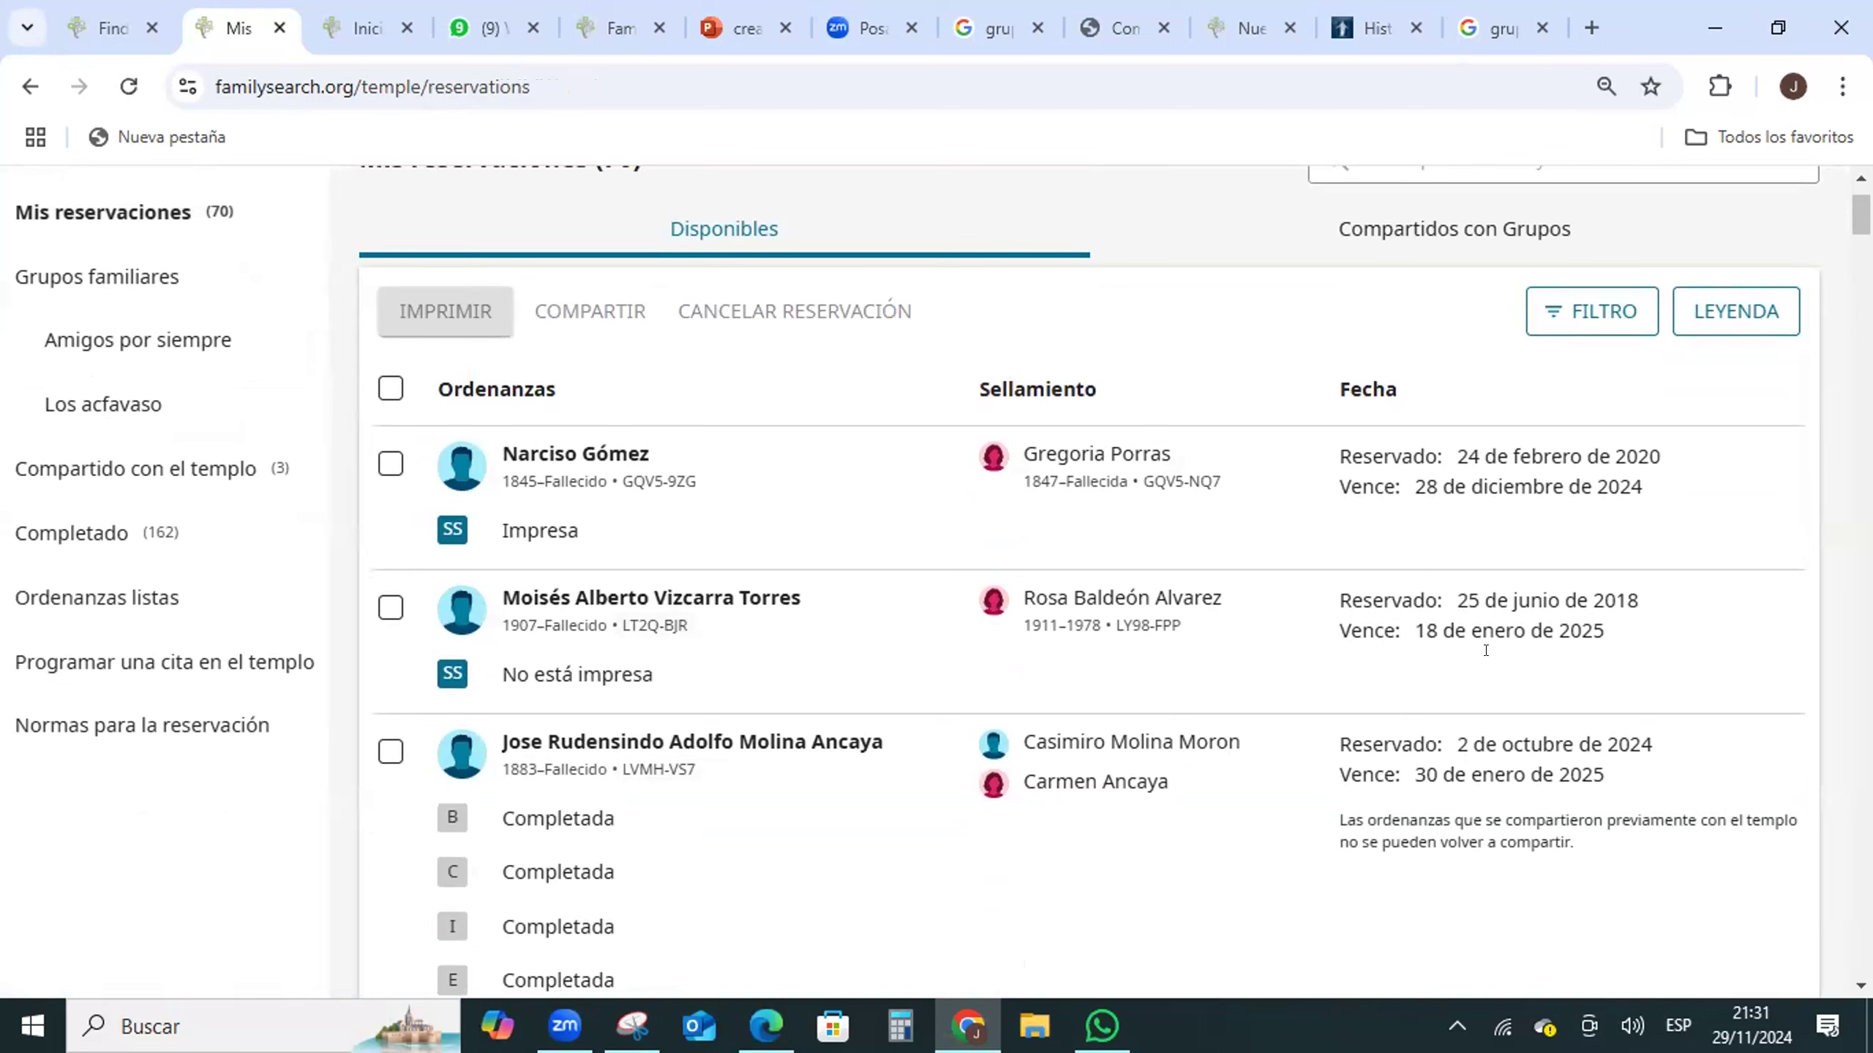
- Share the unprinted spouse-sealing ordinance (Sellamiento al cónyuge), second in Mis reservaciones, with the group Amigos por siempre
left_click(382, 606)
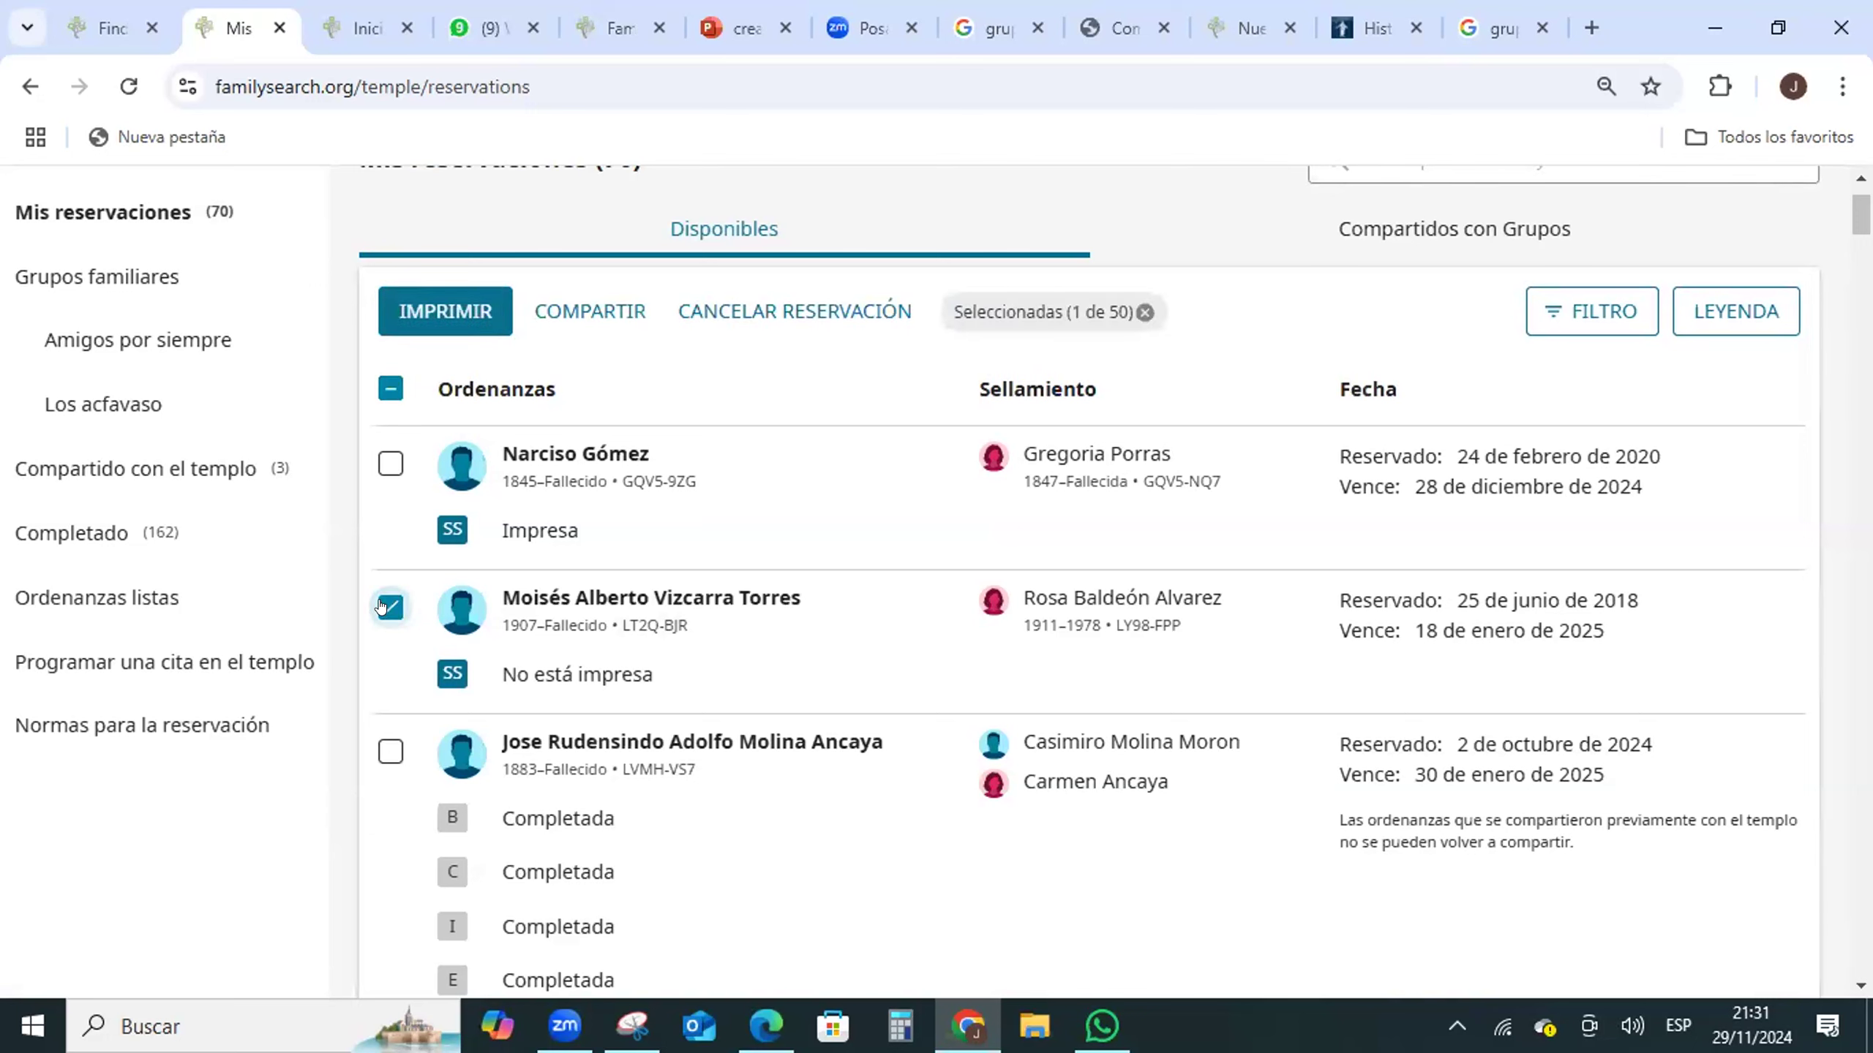
left_click(579, 313)
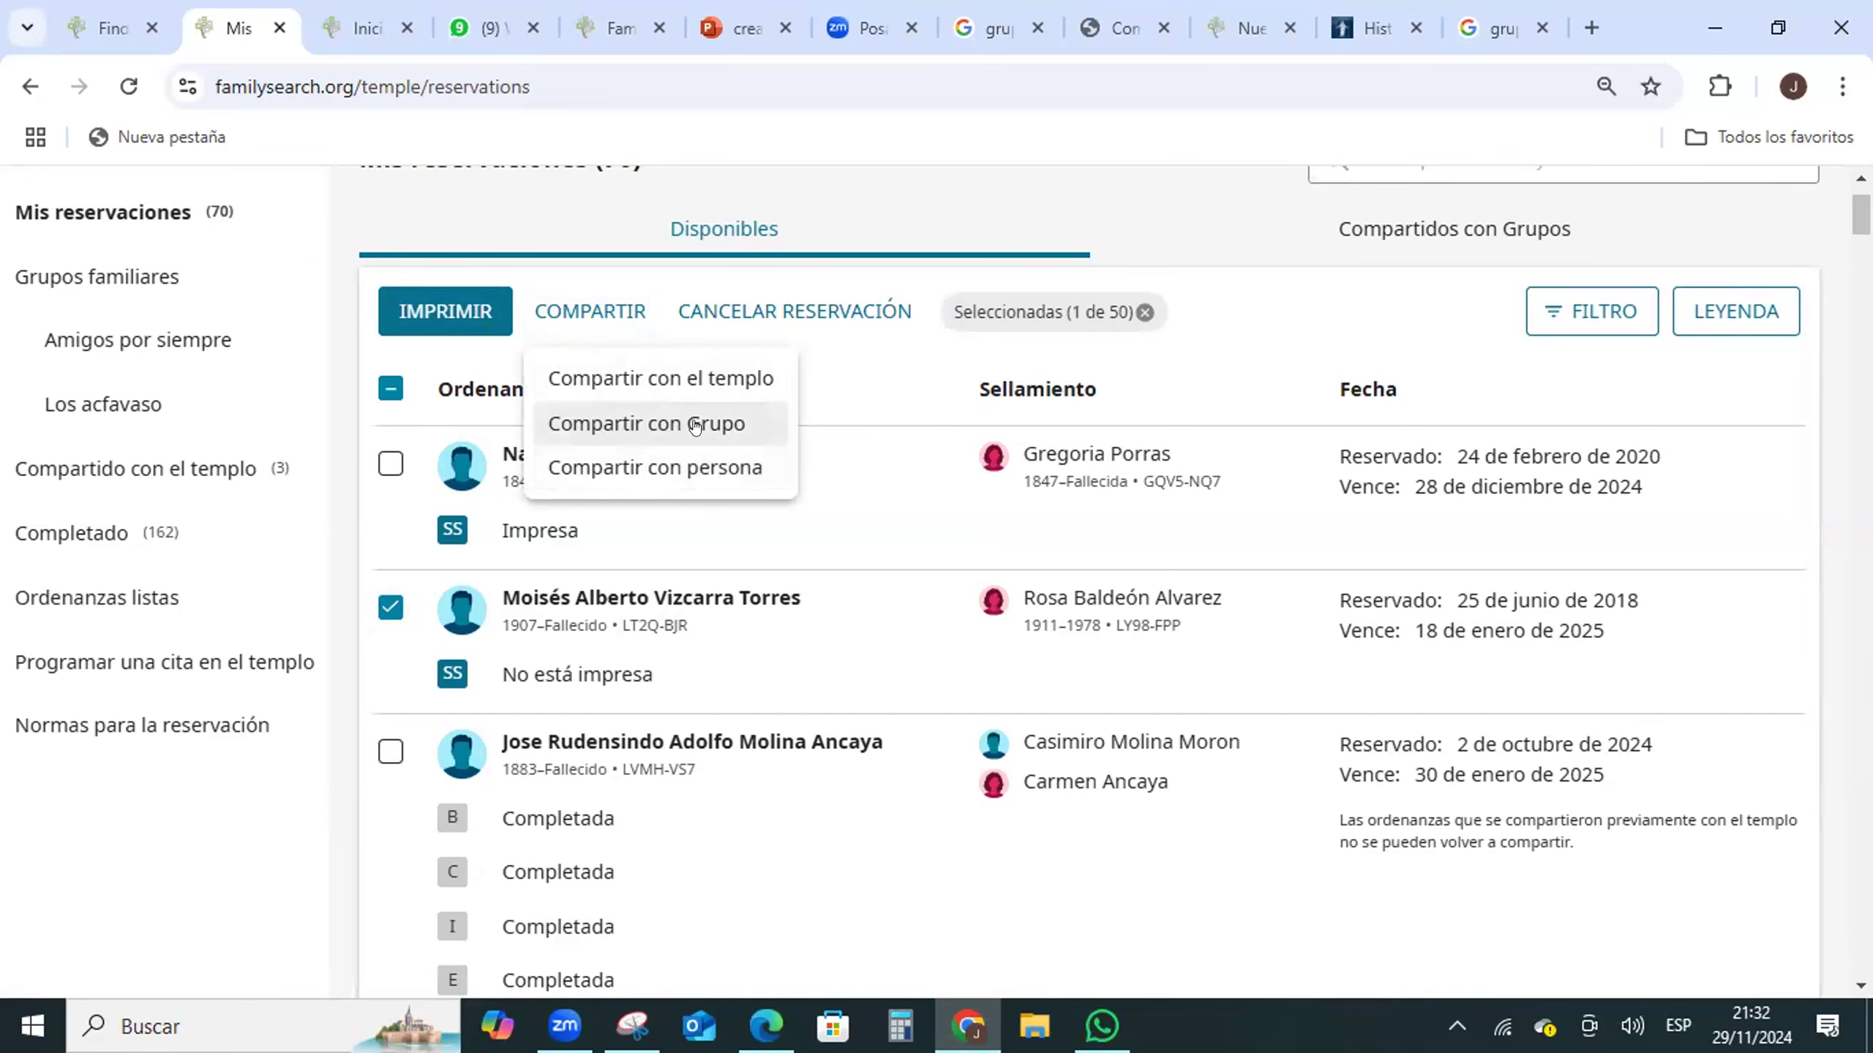
left_click(621, 425)
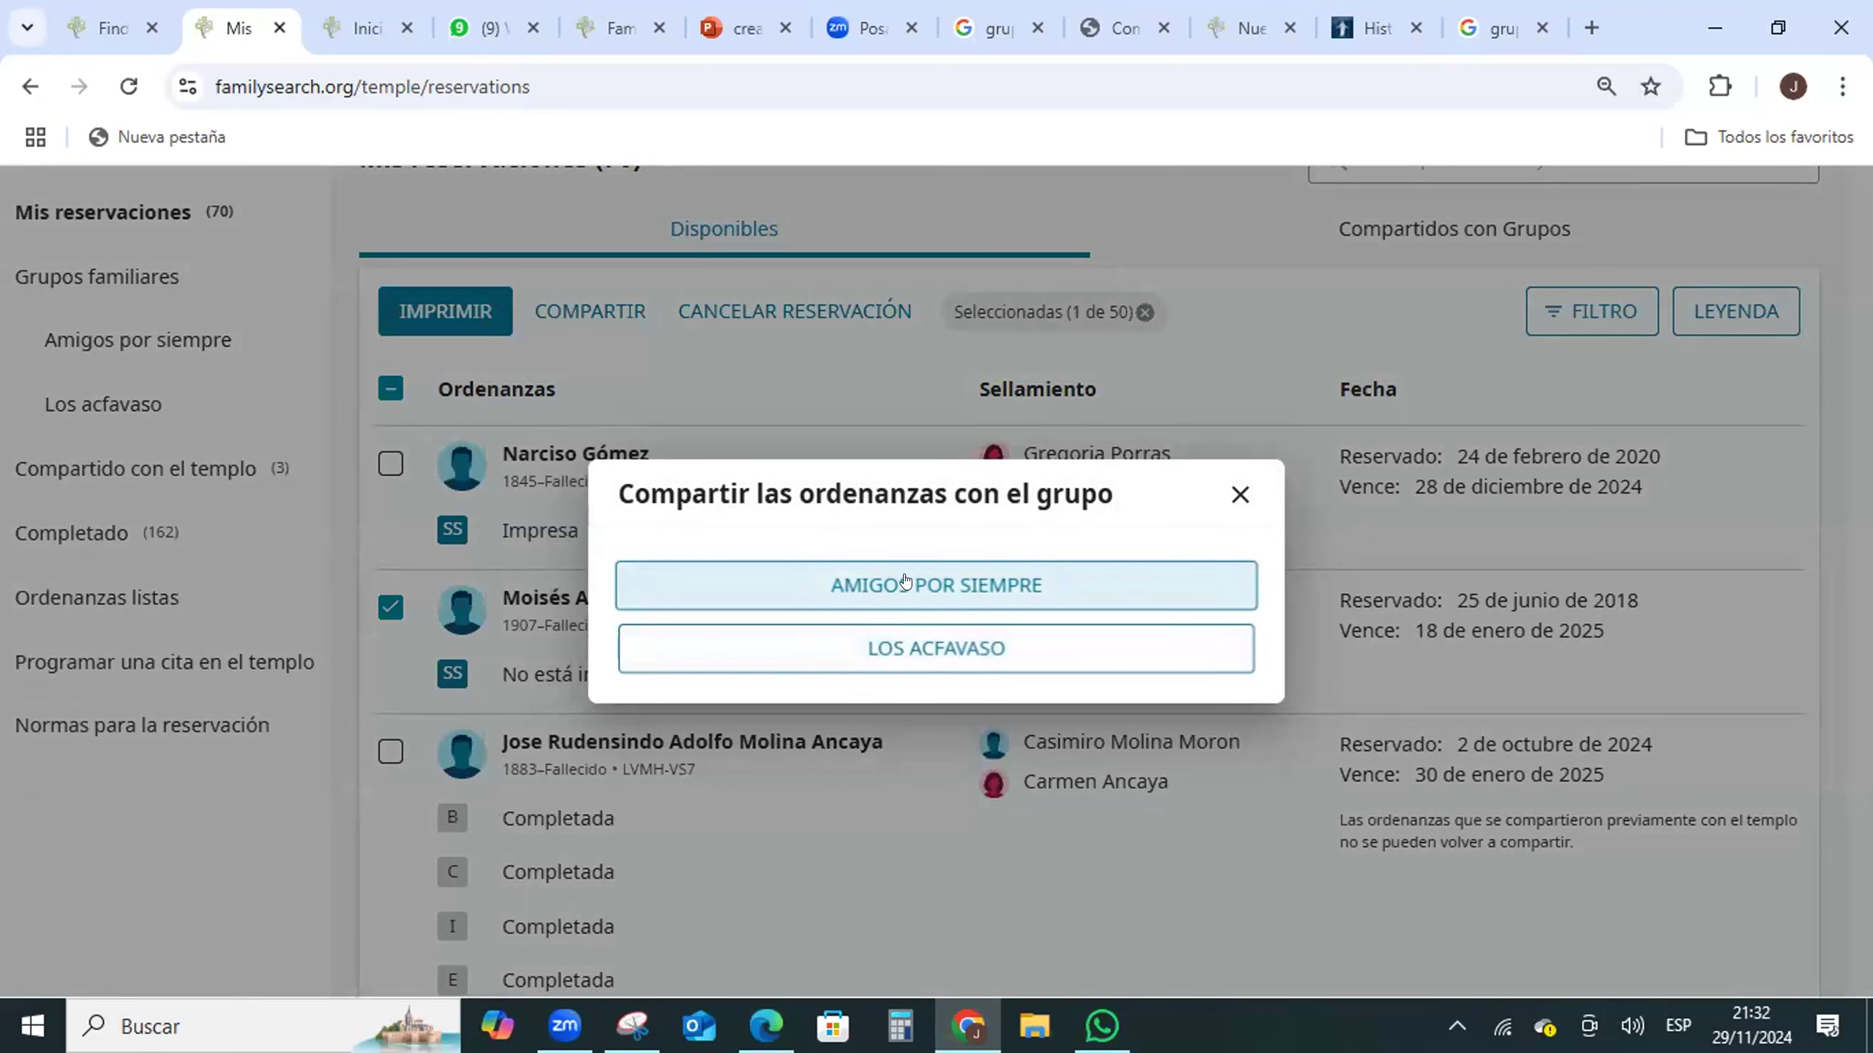
left_click(933, 581)
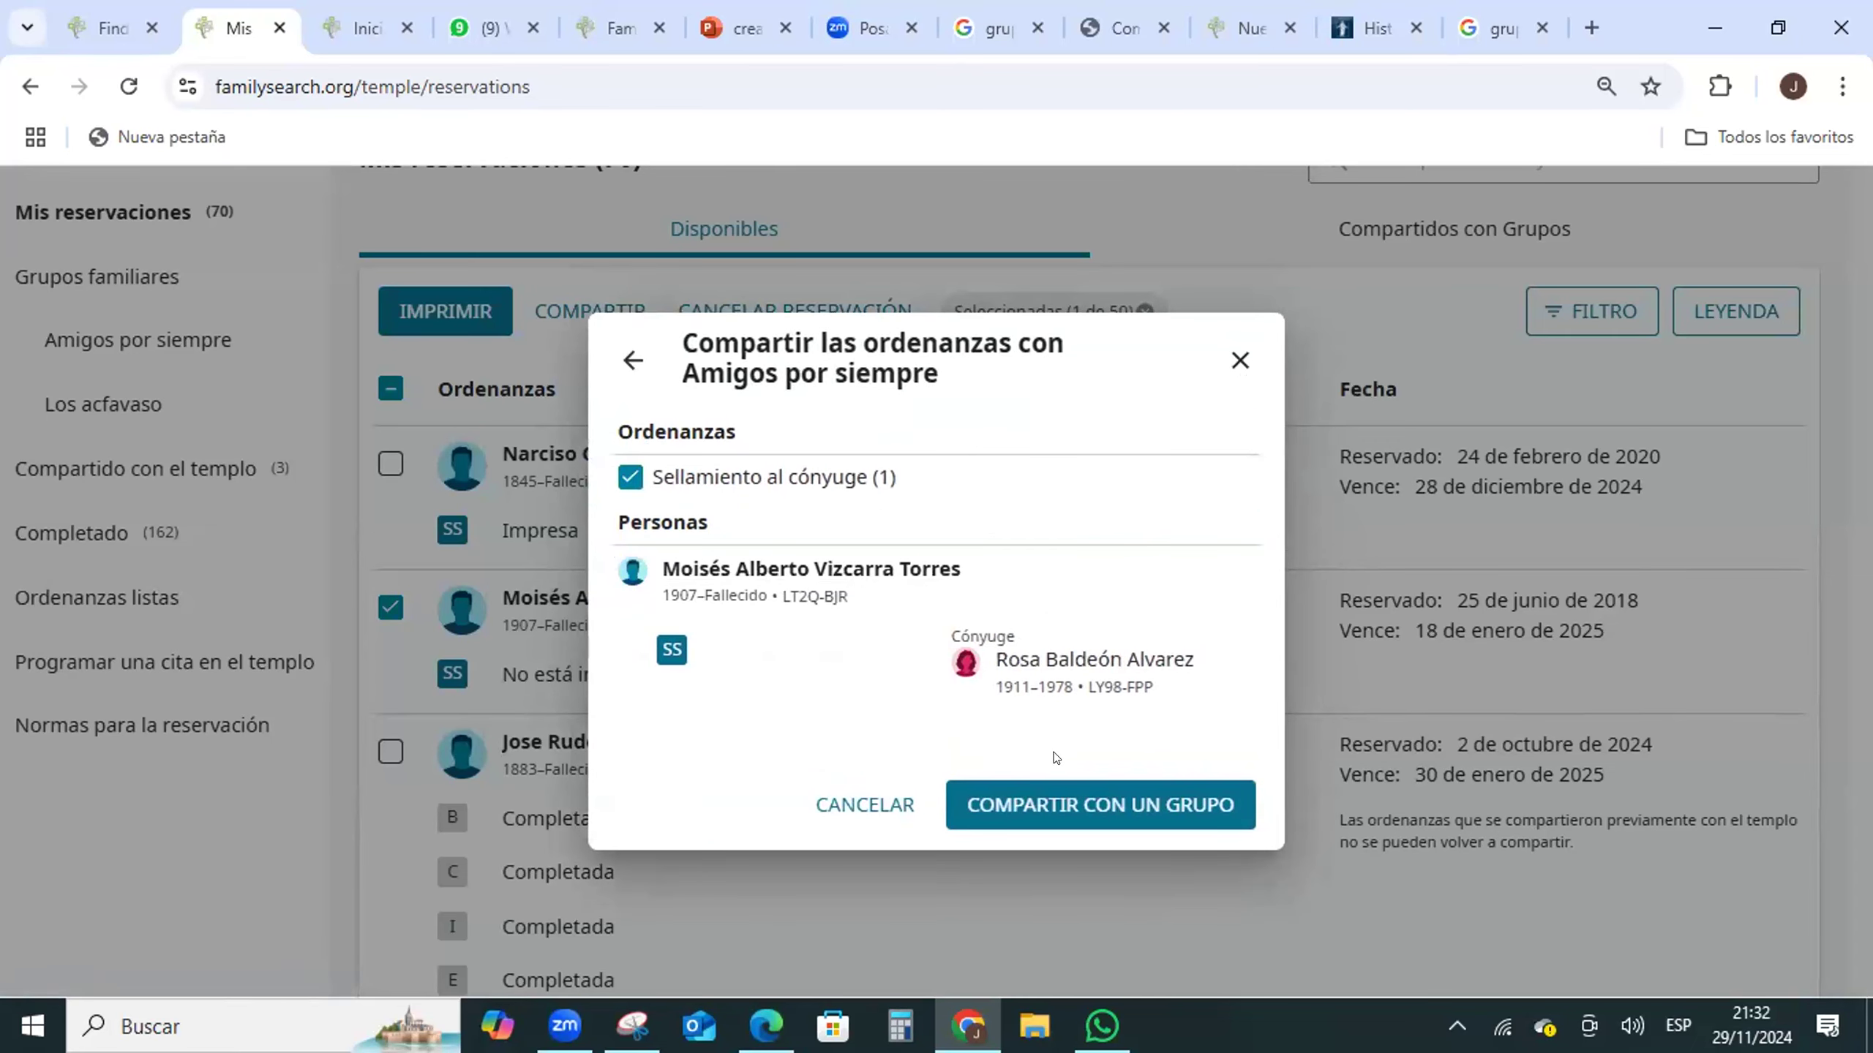
left_click(1063, 800)
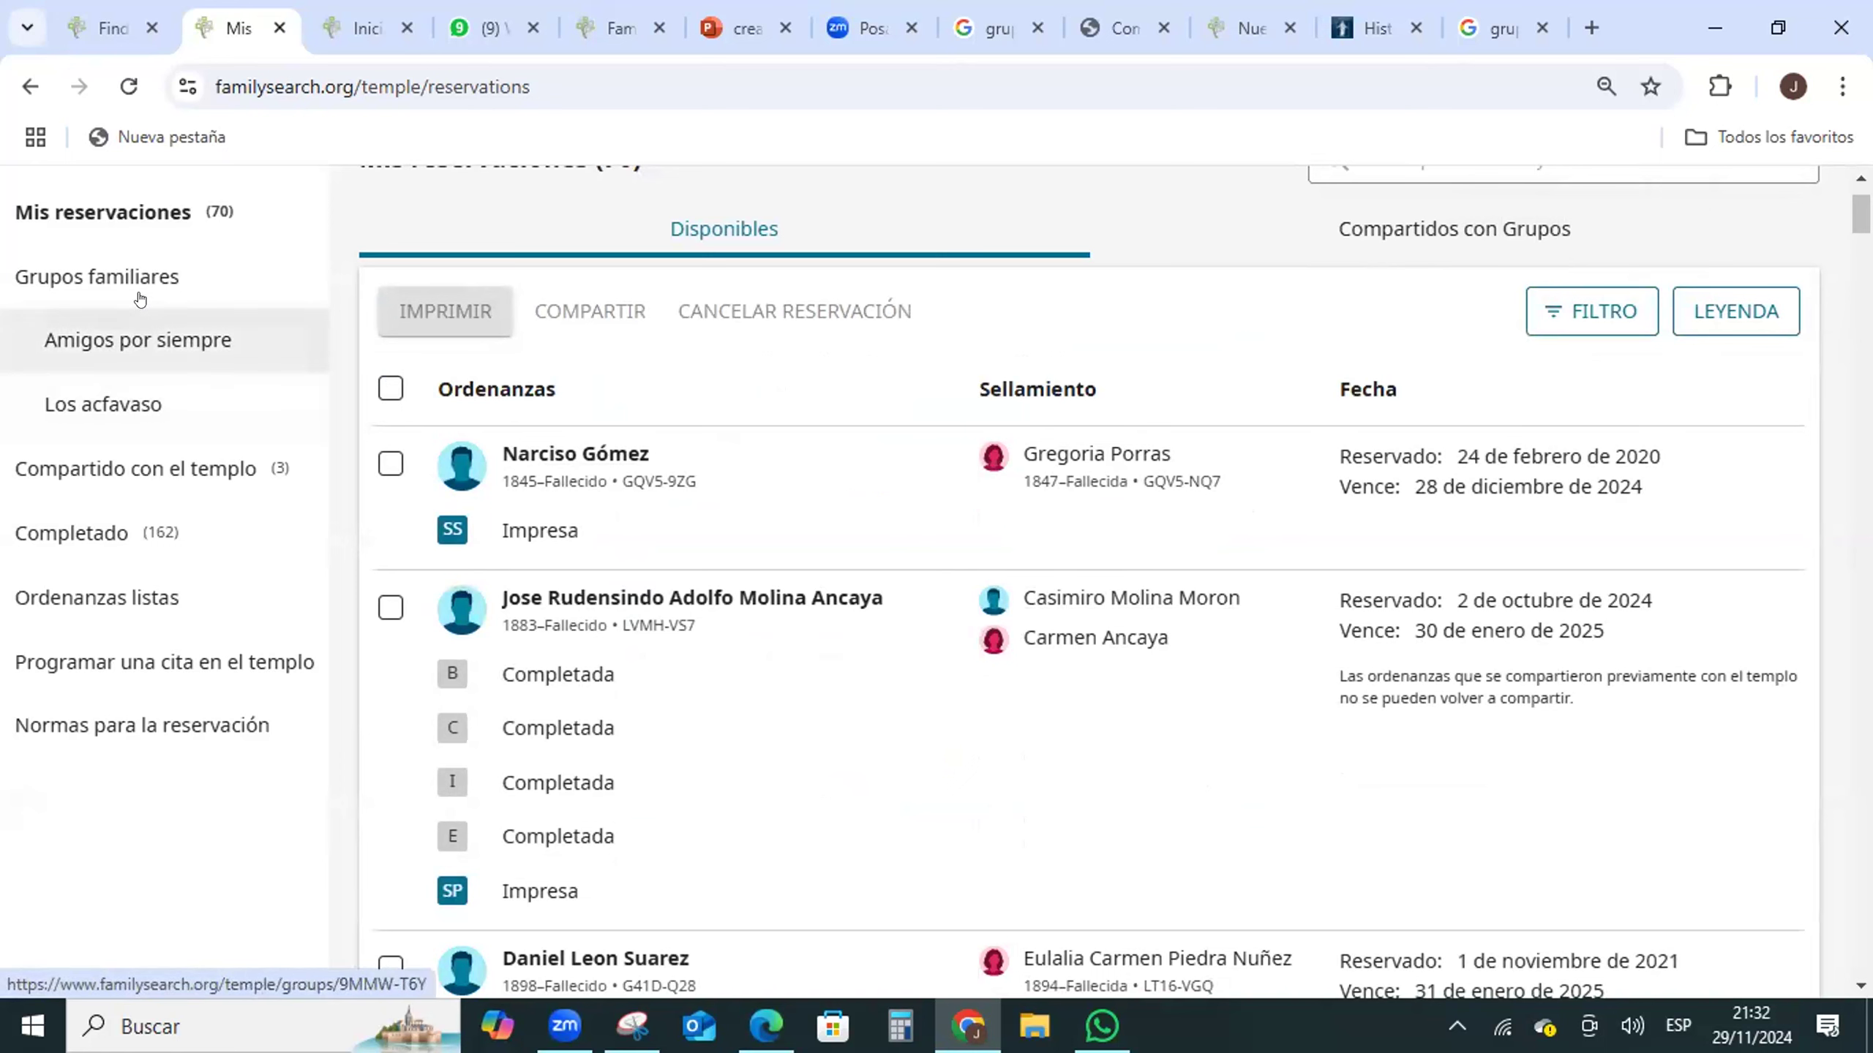
- Check the shared ordinance in the Amigos por siempre list, revisit Mis reservaciones, and return to the group's list
left_click(122, 341)
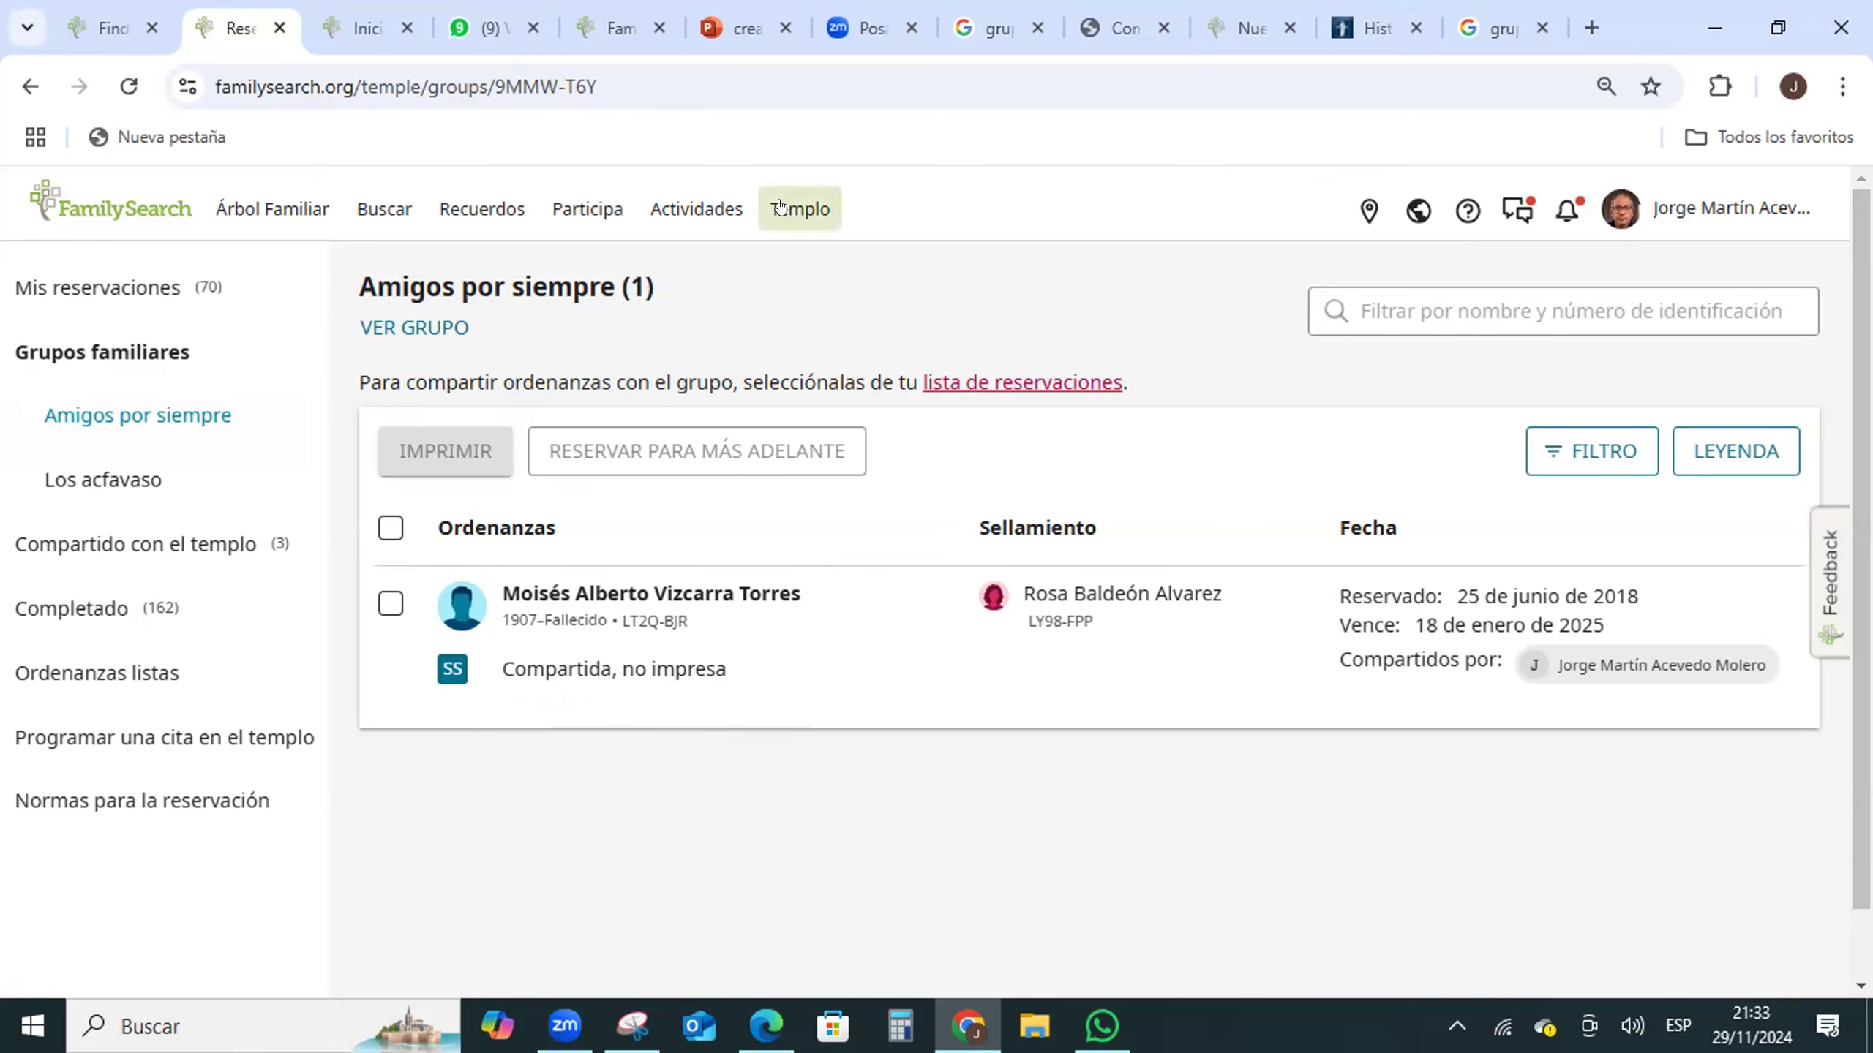
left_click(801, 209)
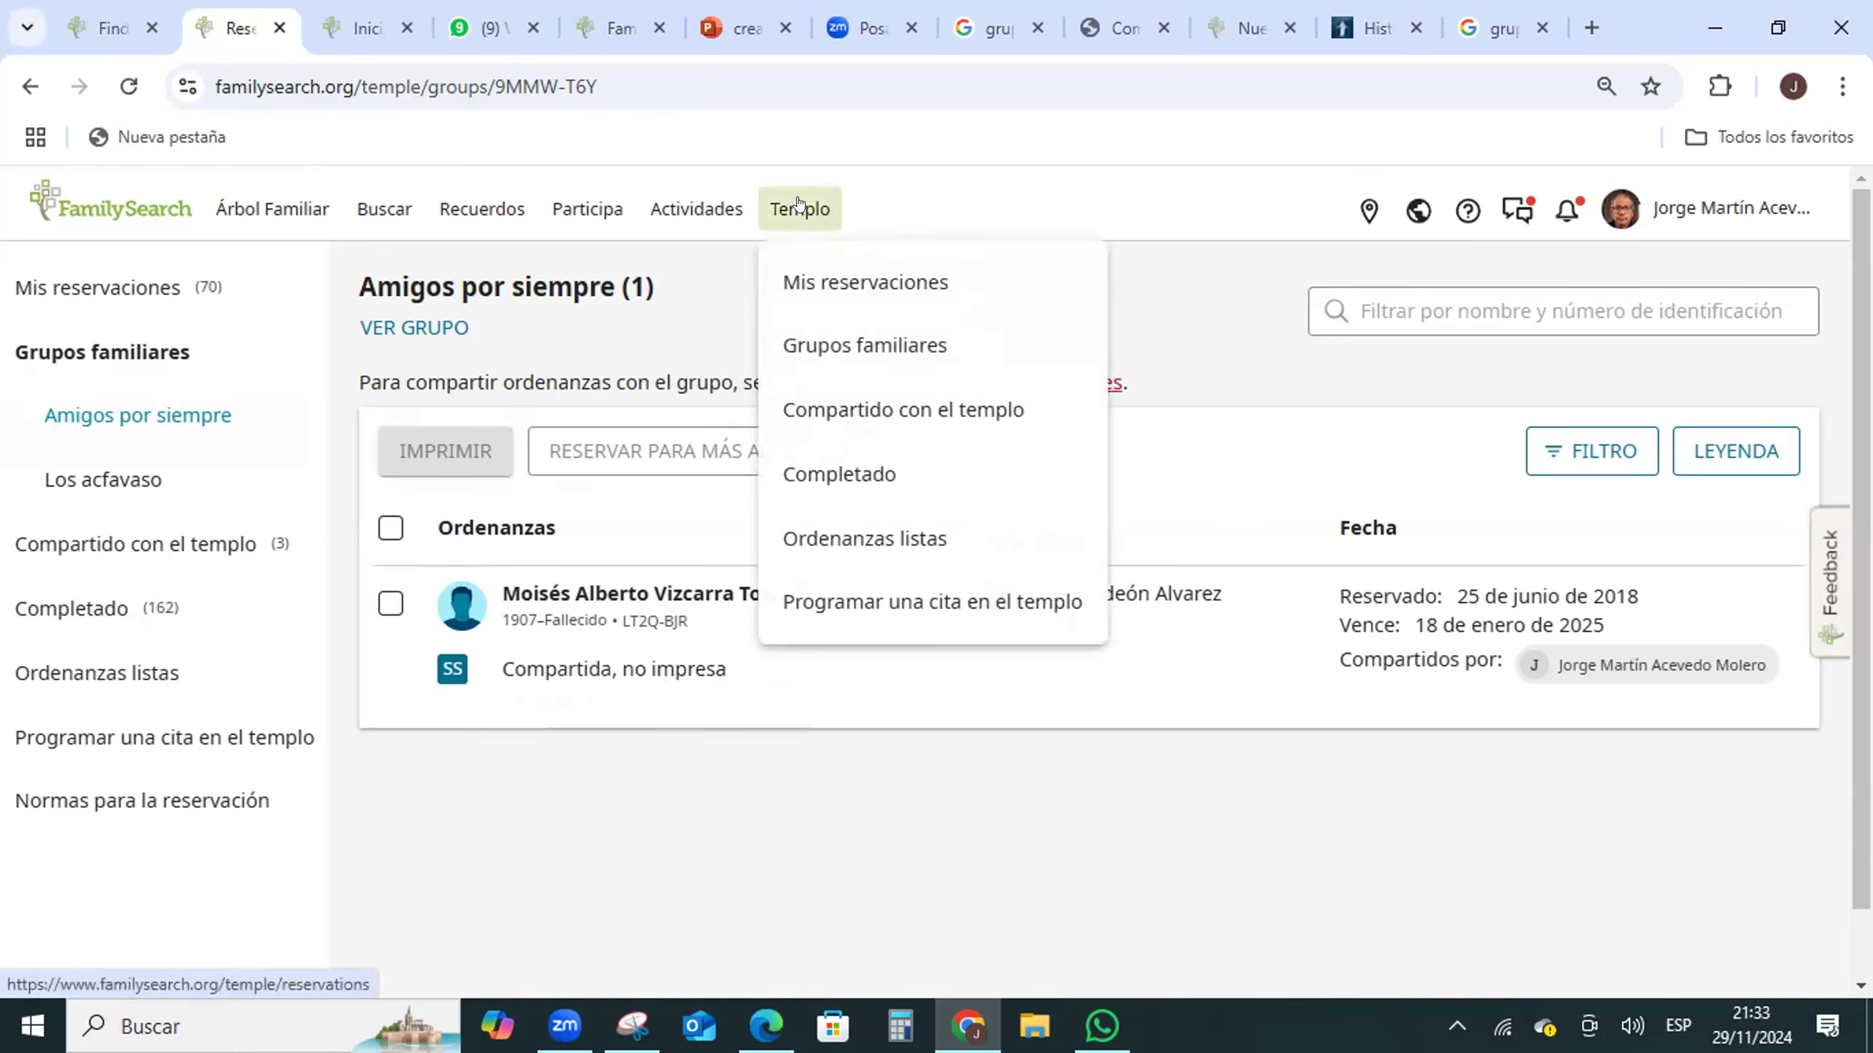
left_click(864, 280)
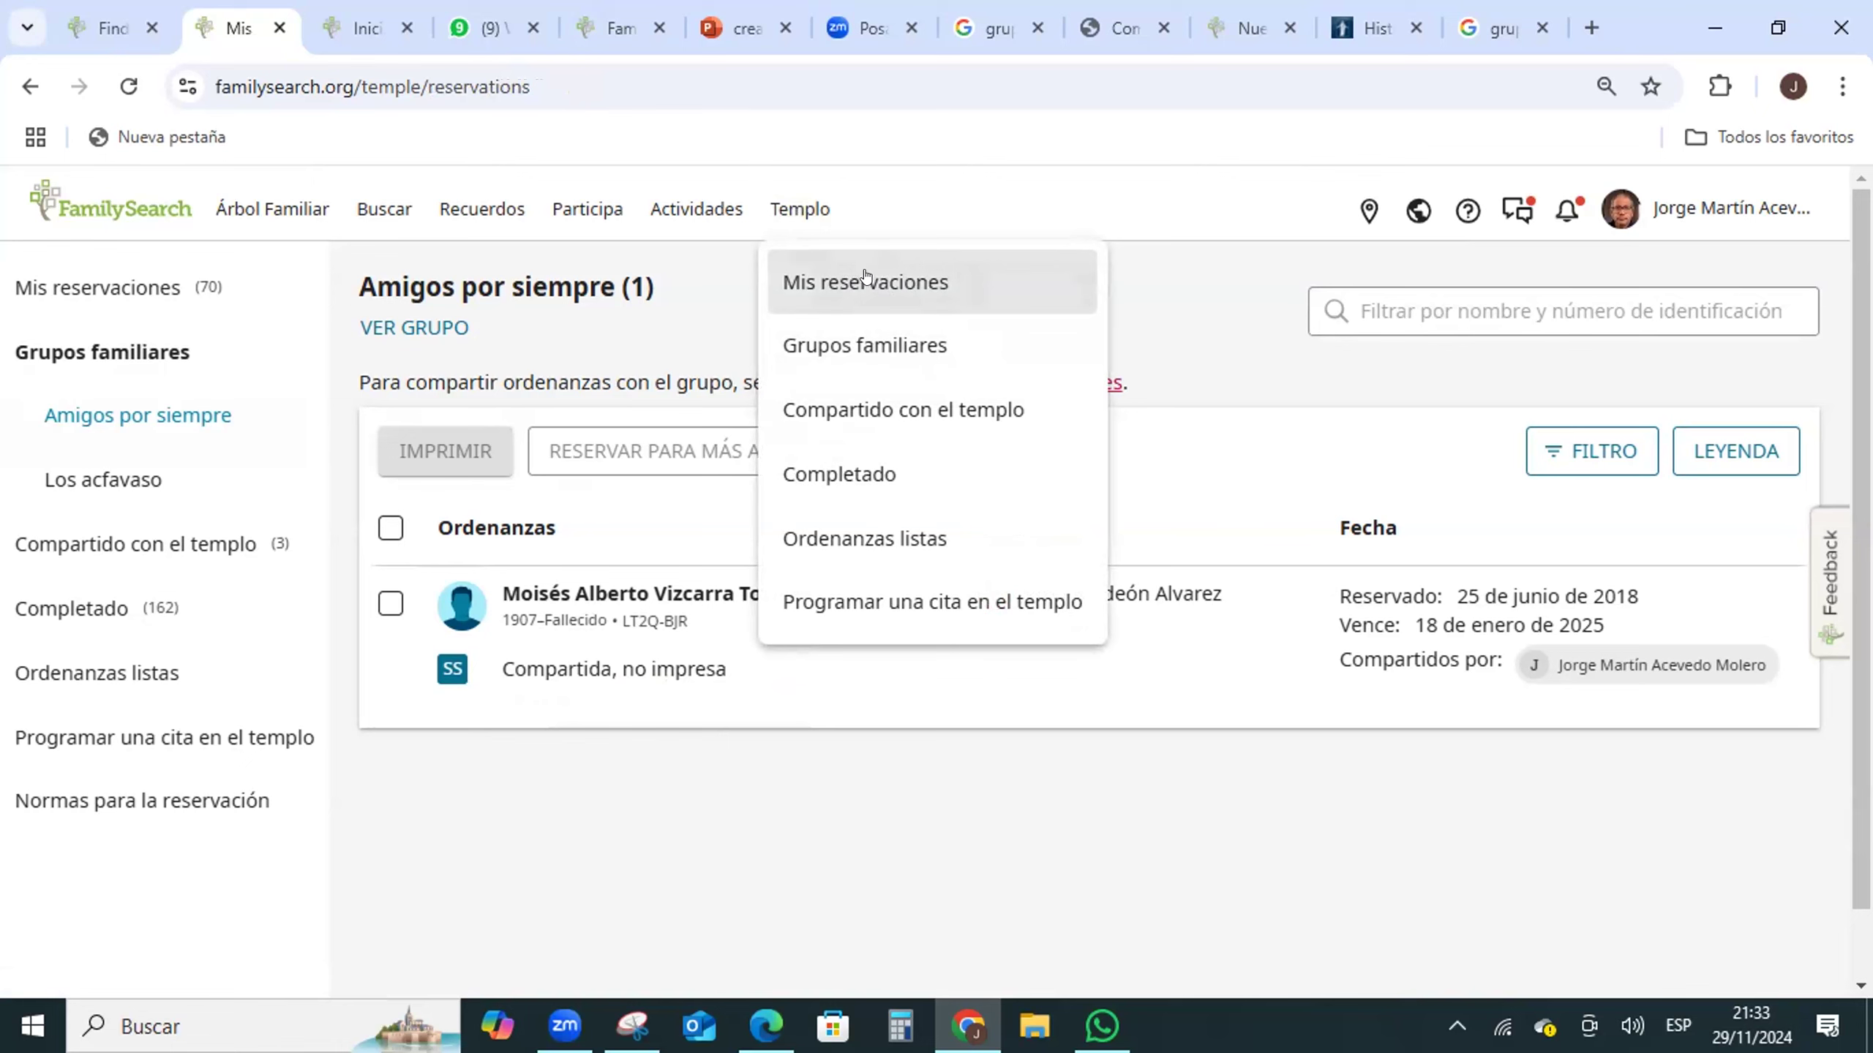
left_click(116, 291)
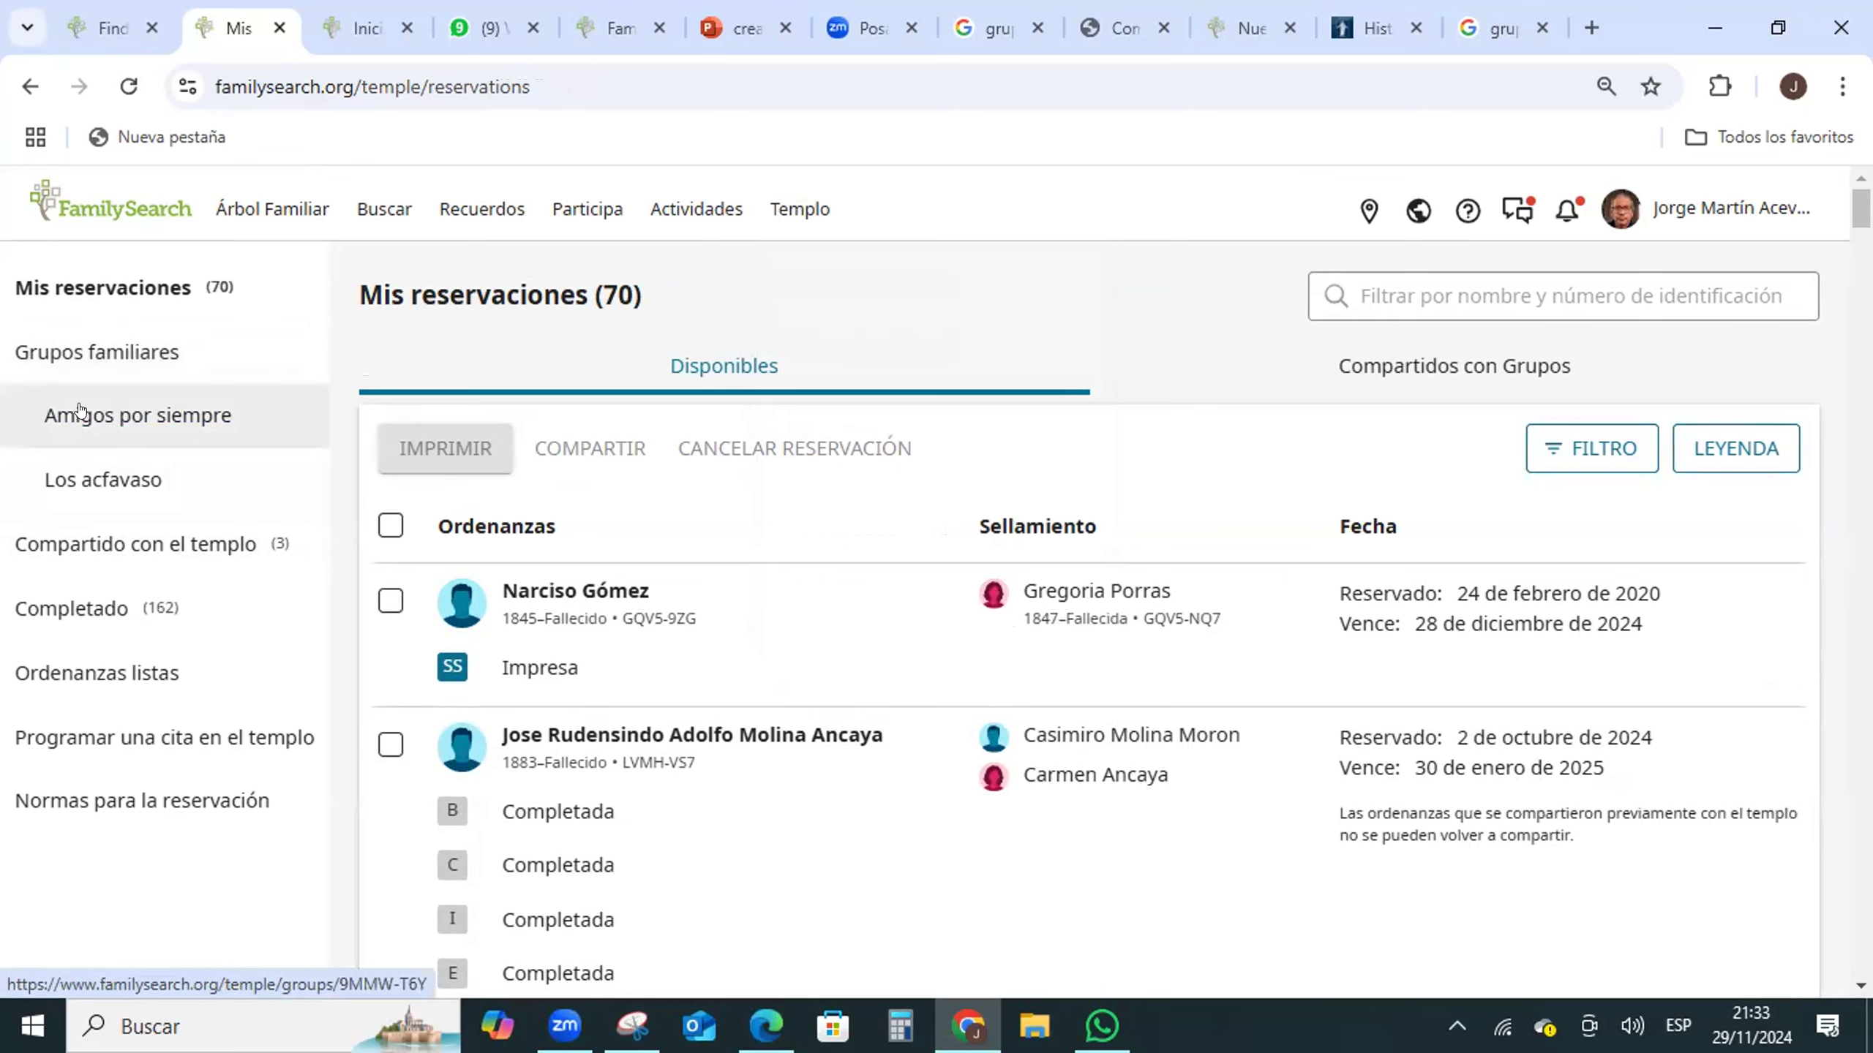
left_click(118, 411)
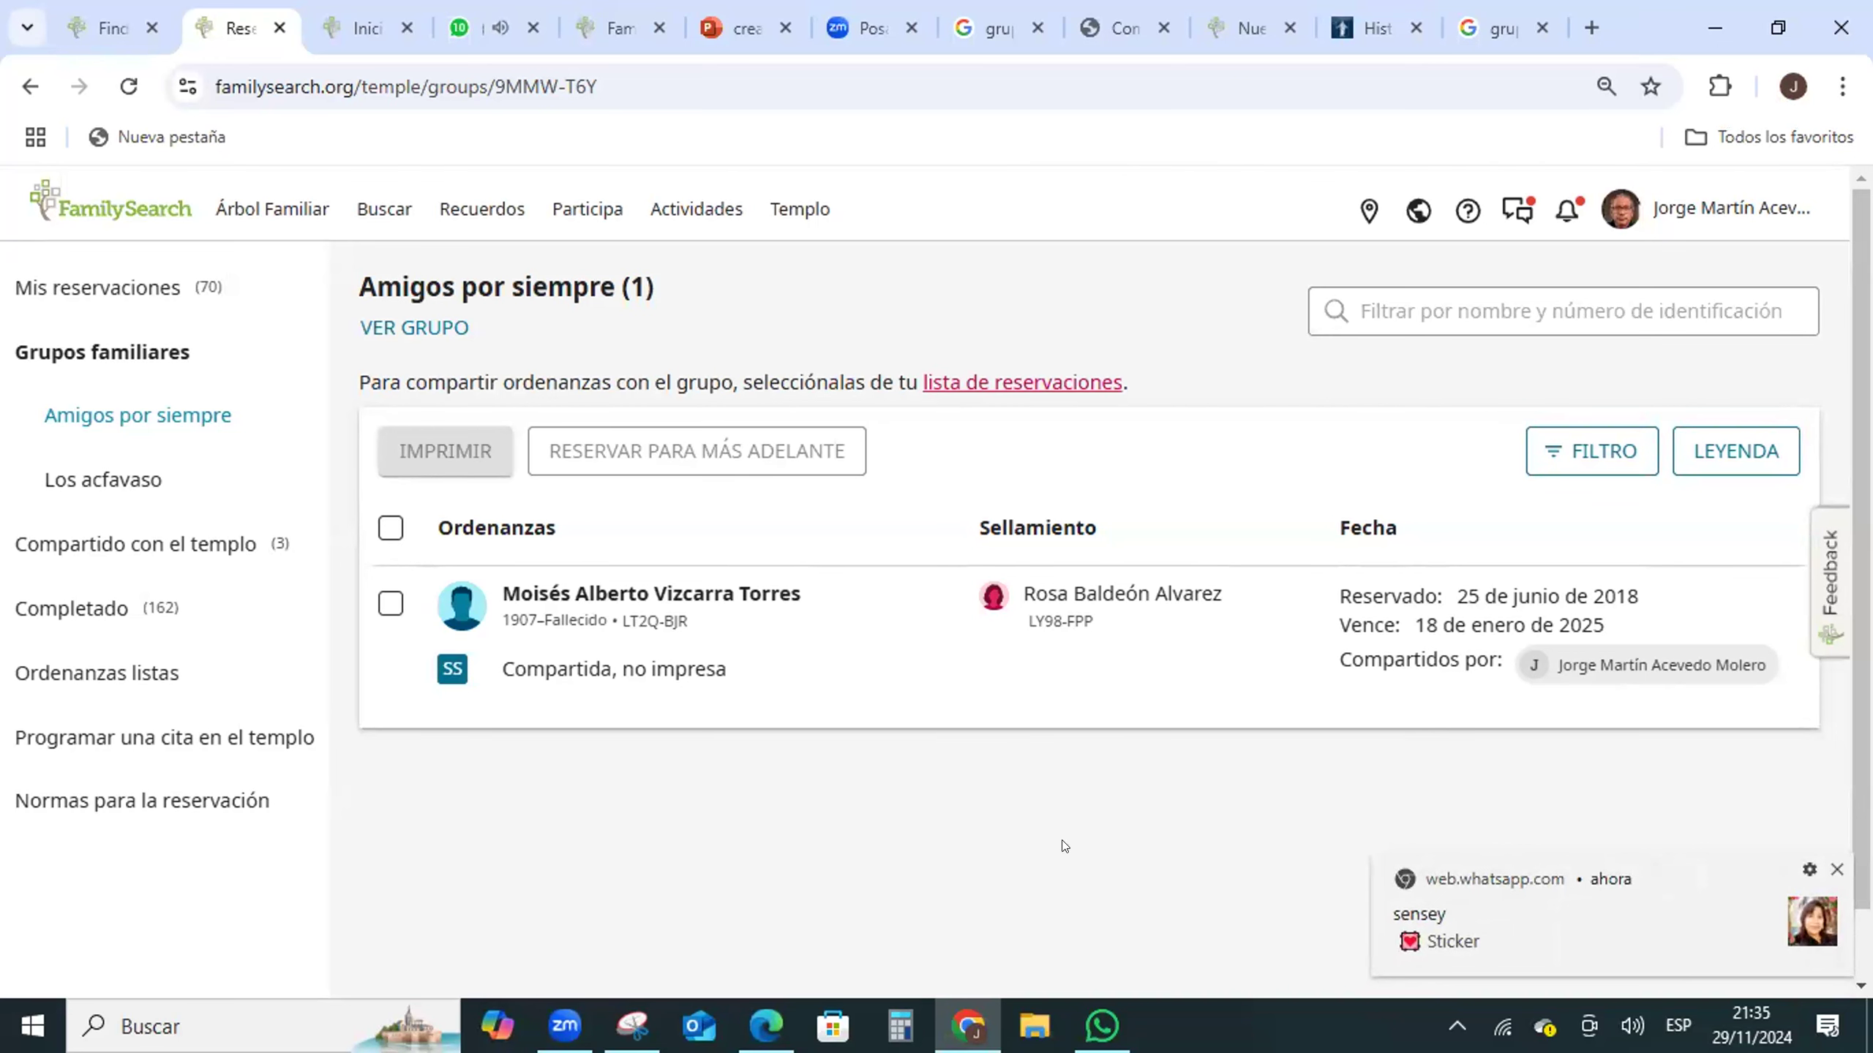
- Dismiss the WhatsApp notification, and select and deselect the spouse-sealing ordinance shared with the group
left_click(1834, 871)
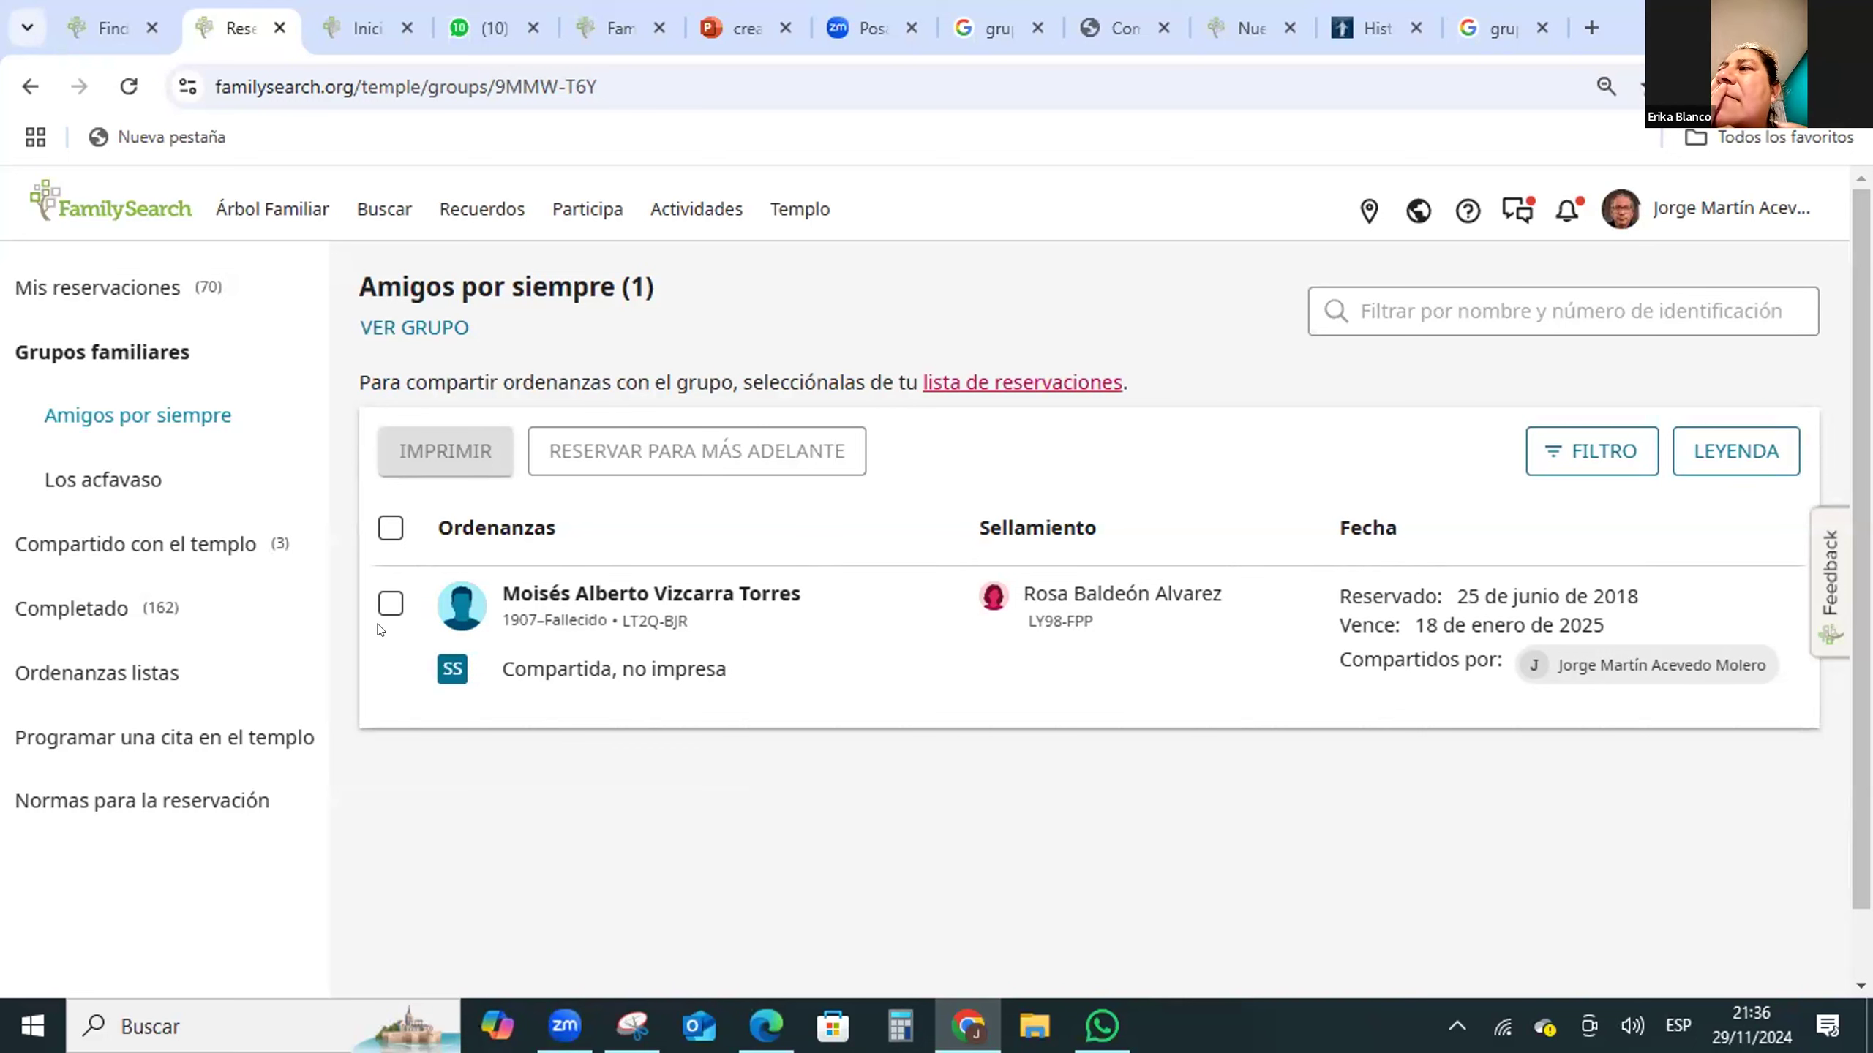
left_click(389, 603)
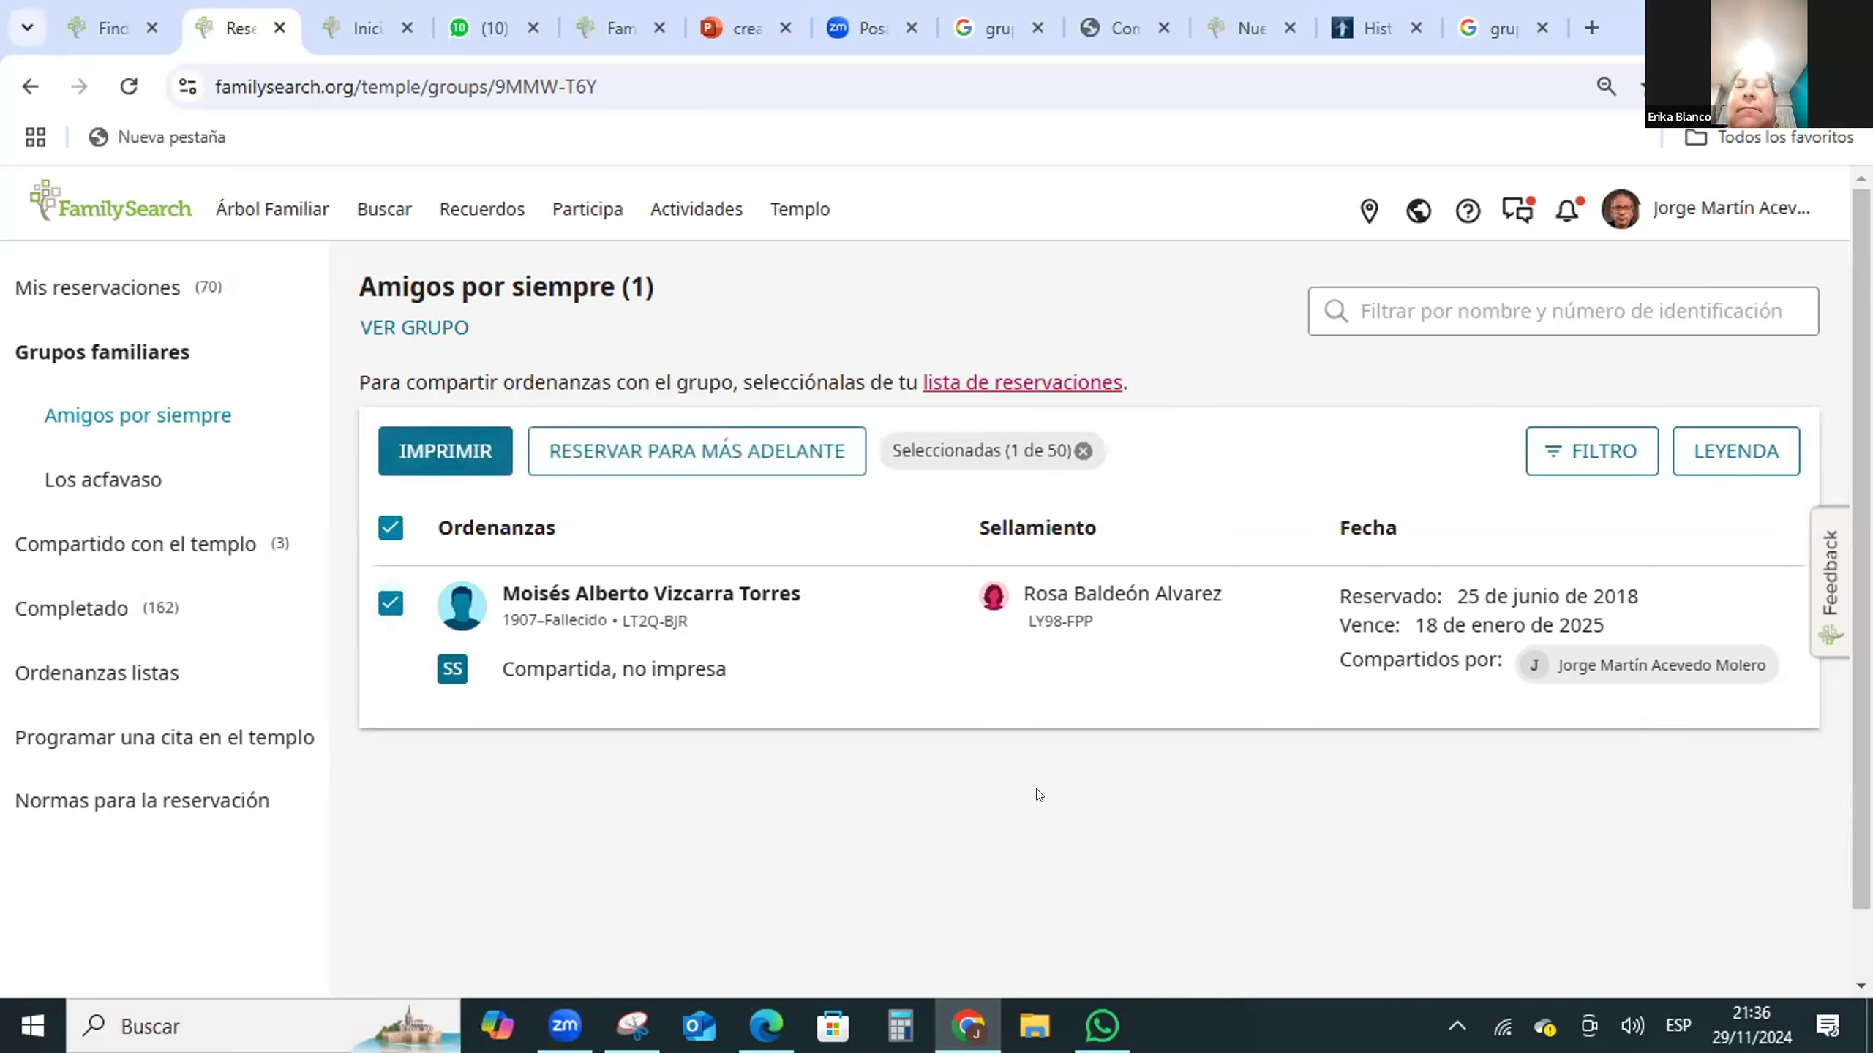
left_click(390, 603)
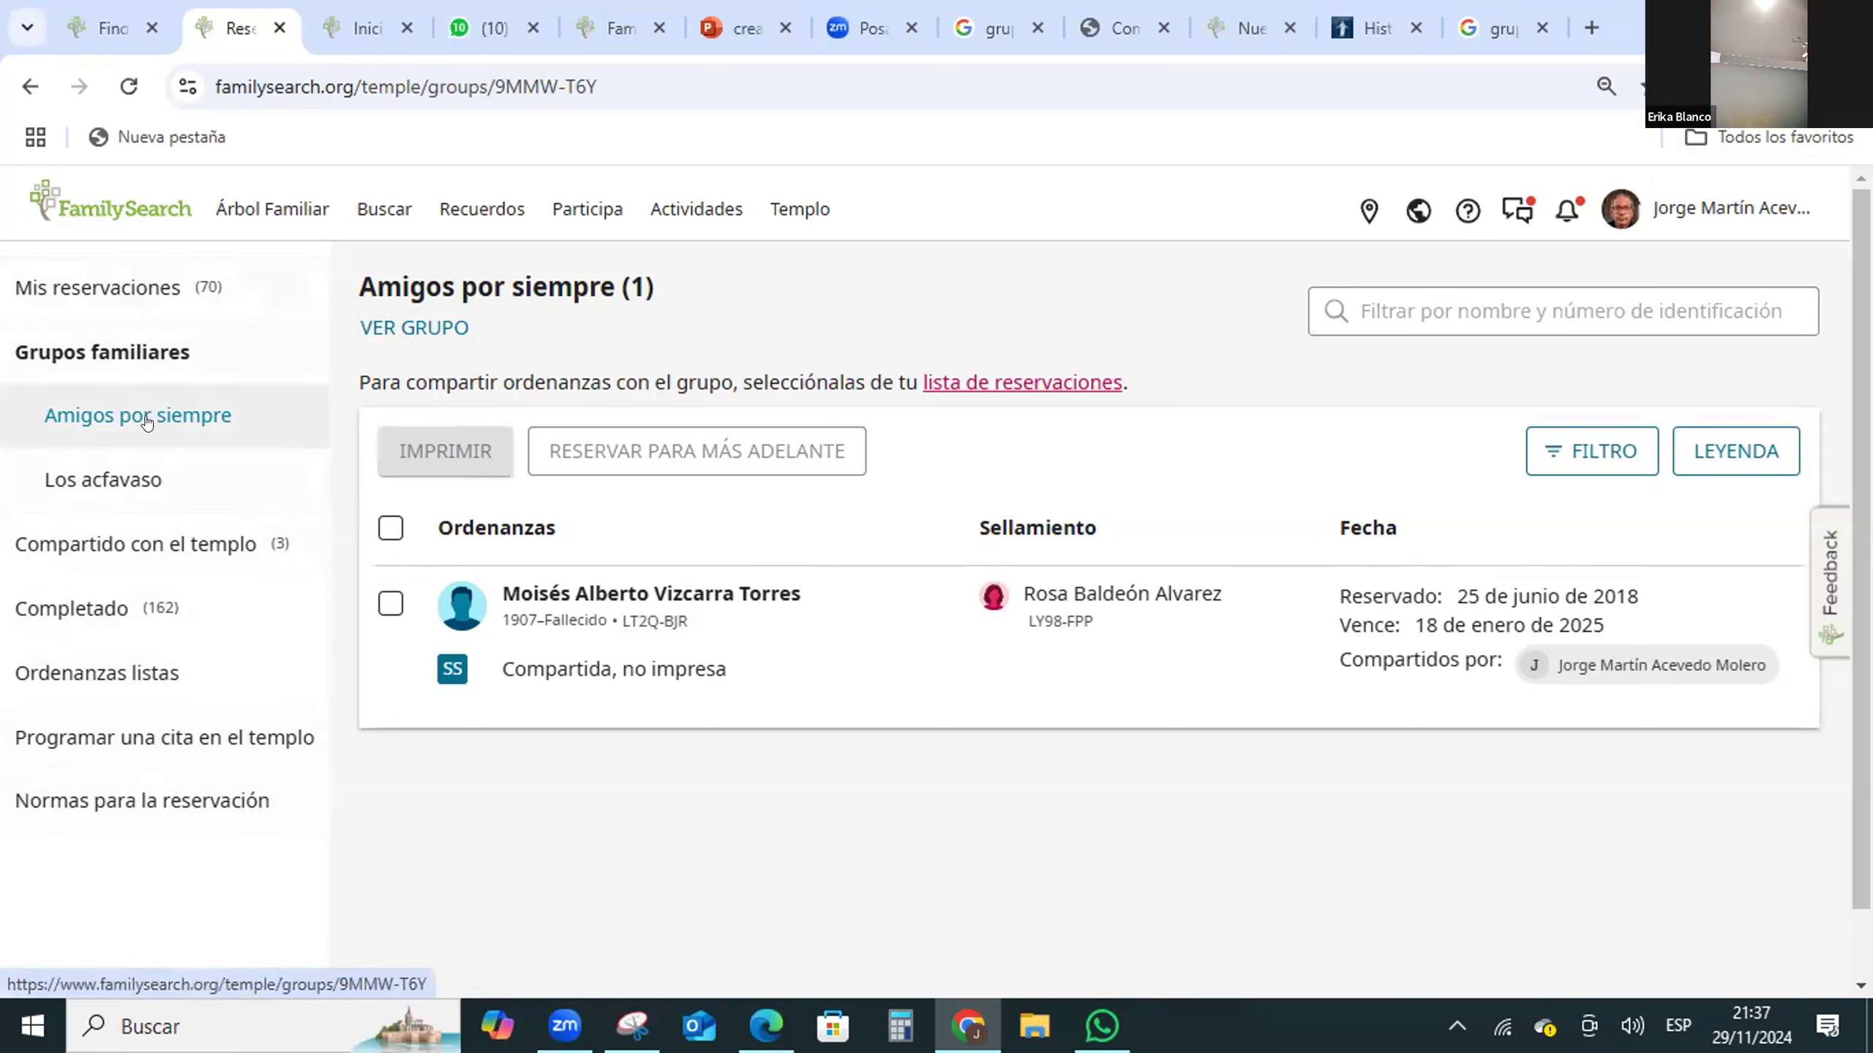
- View the Amigos por siempre group page, look over its members, and reopen the group's reservations
left_click(416, 328)
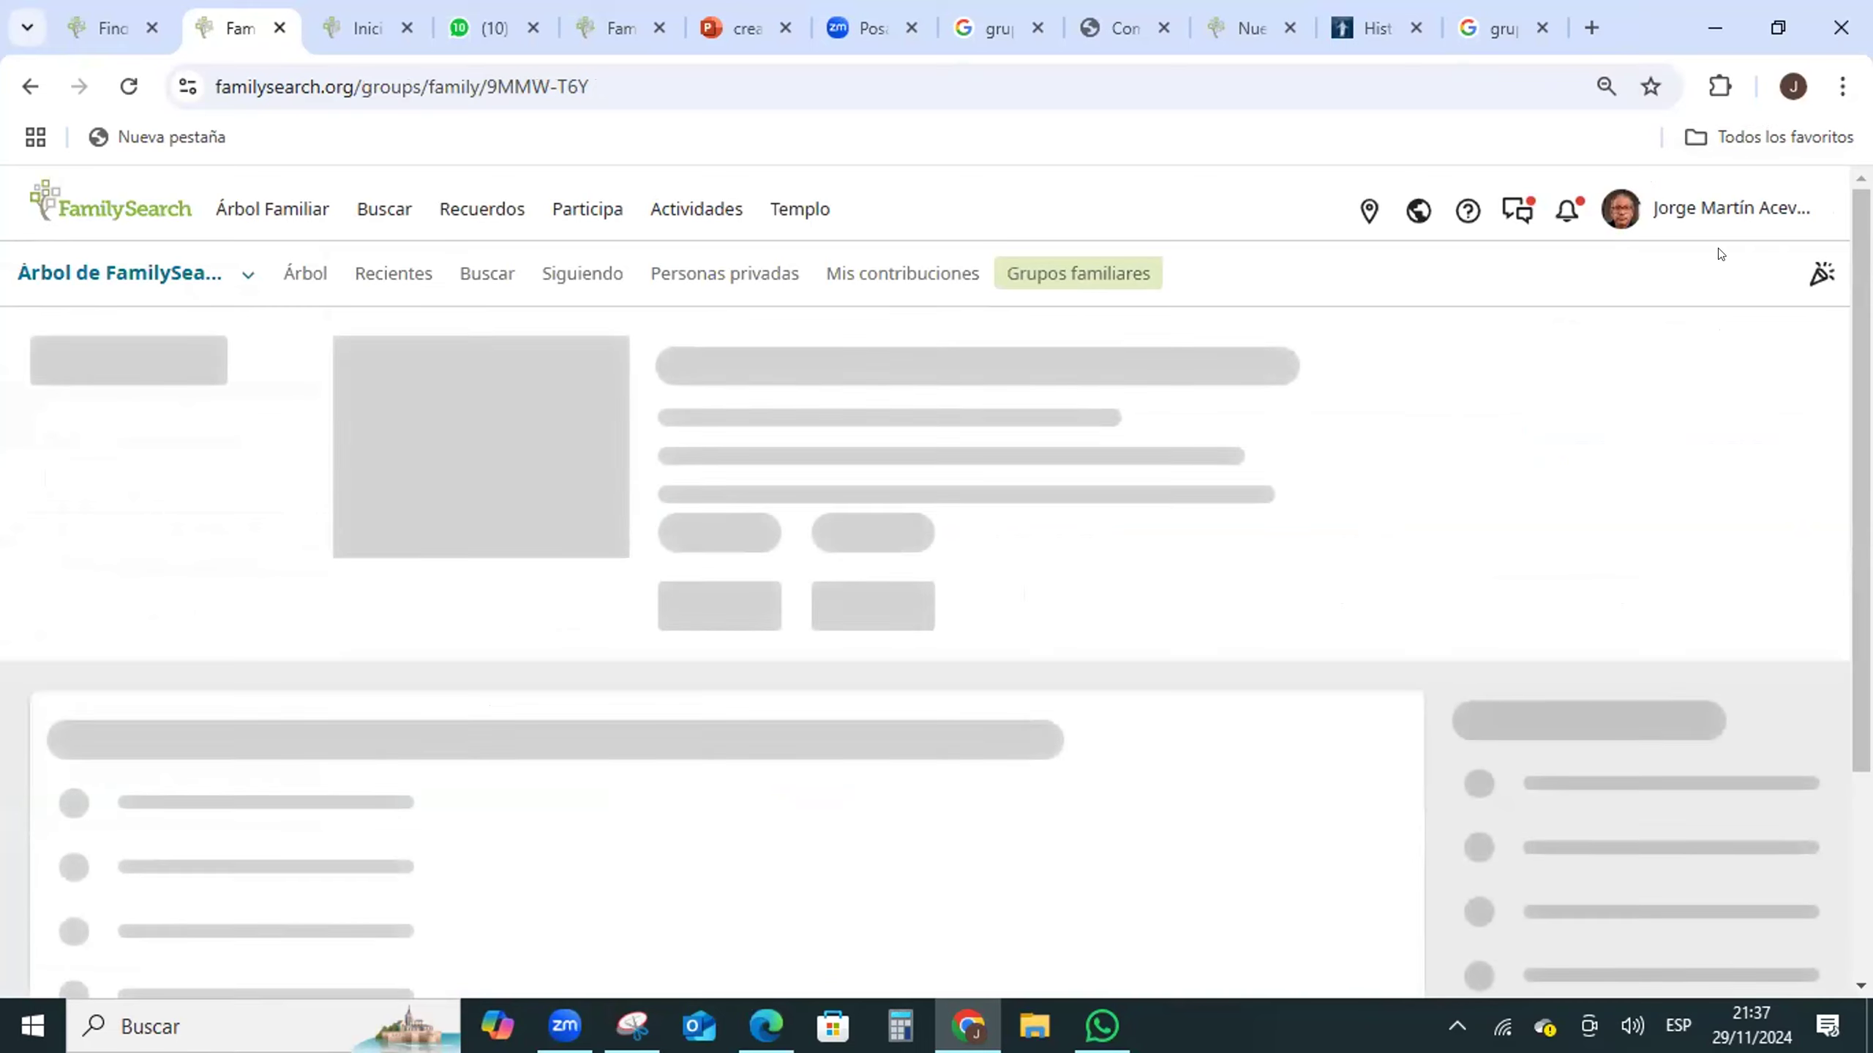
scroll(568, 556, "down", 7)
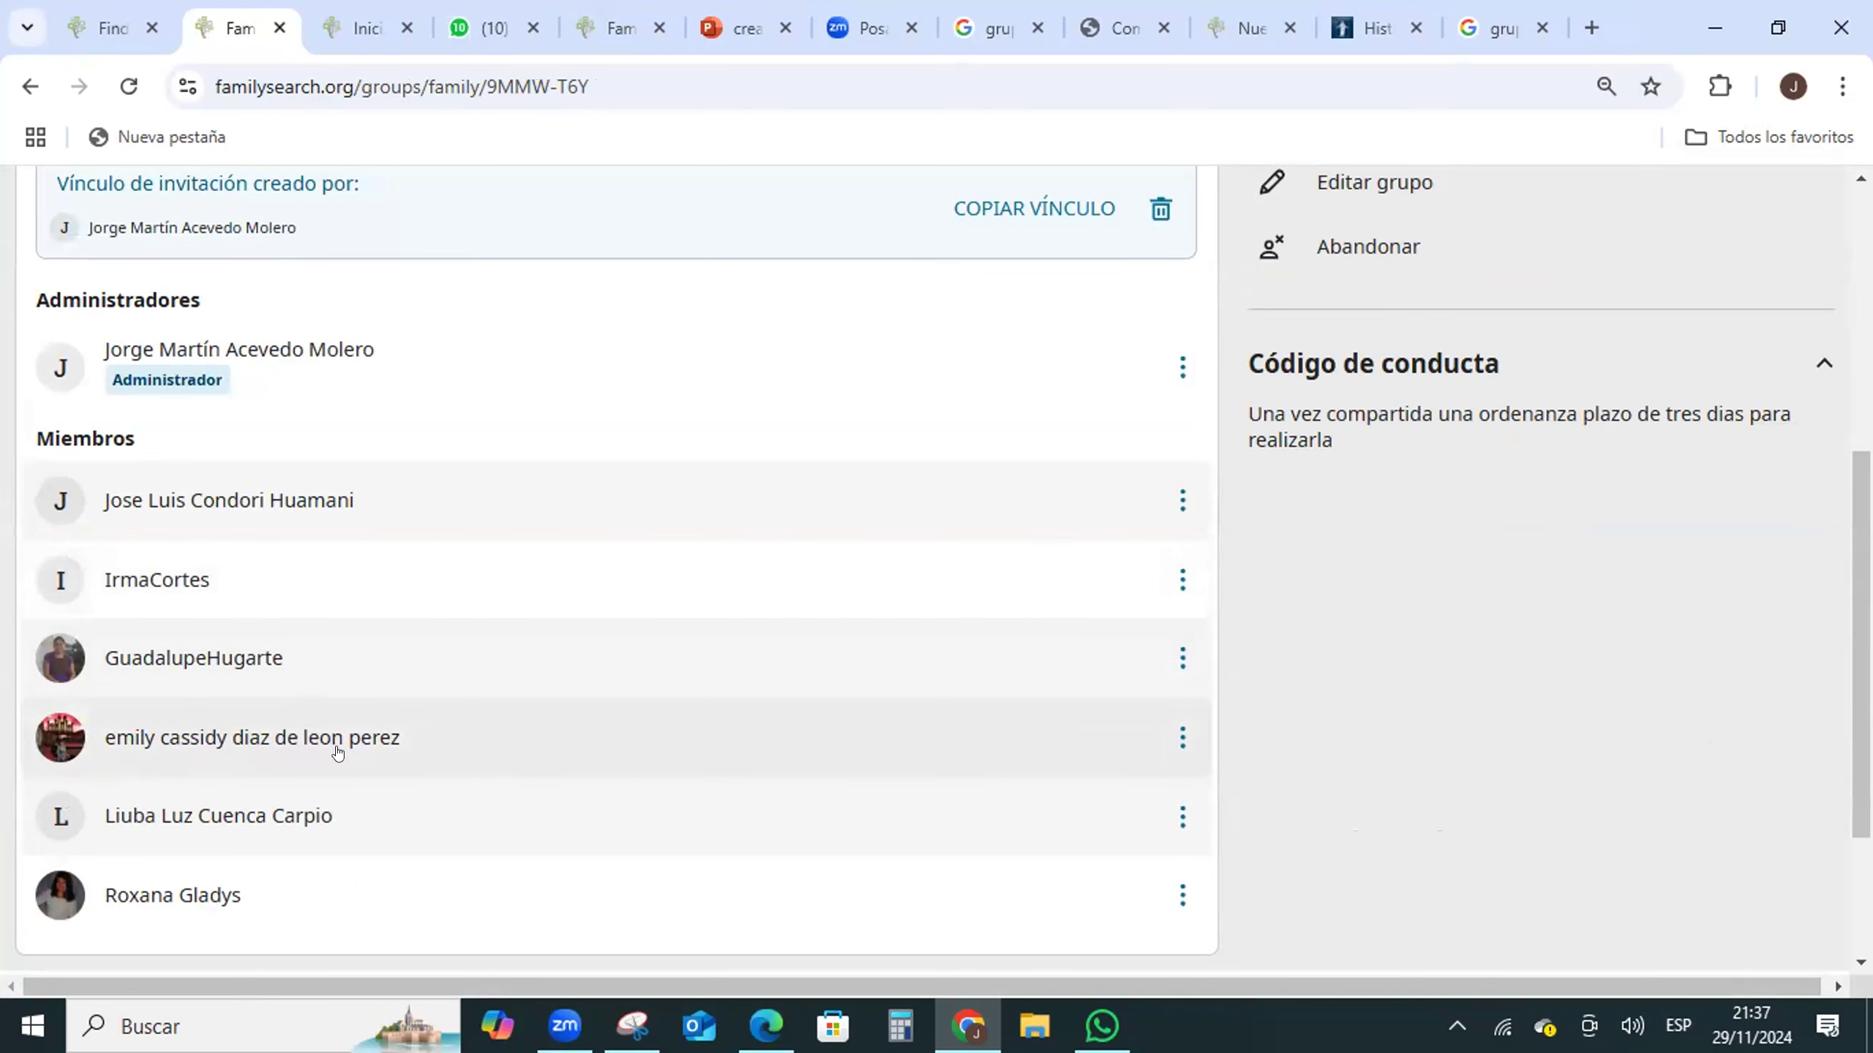
scroll(338, 751, "up", 2)
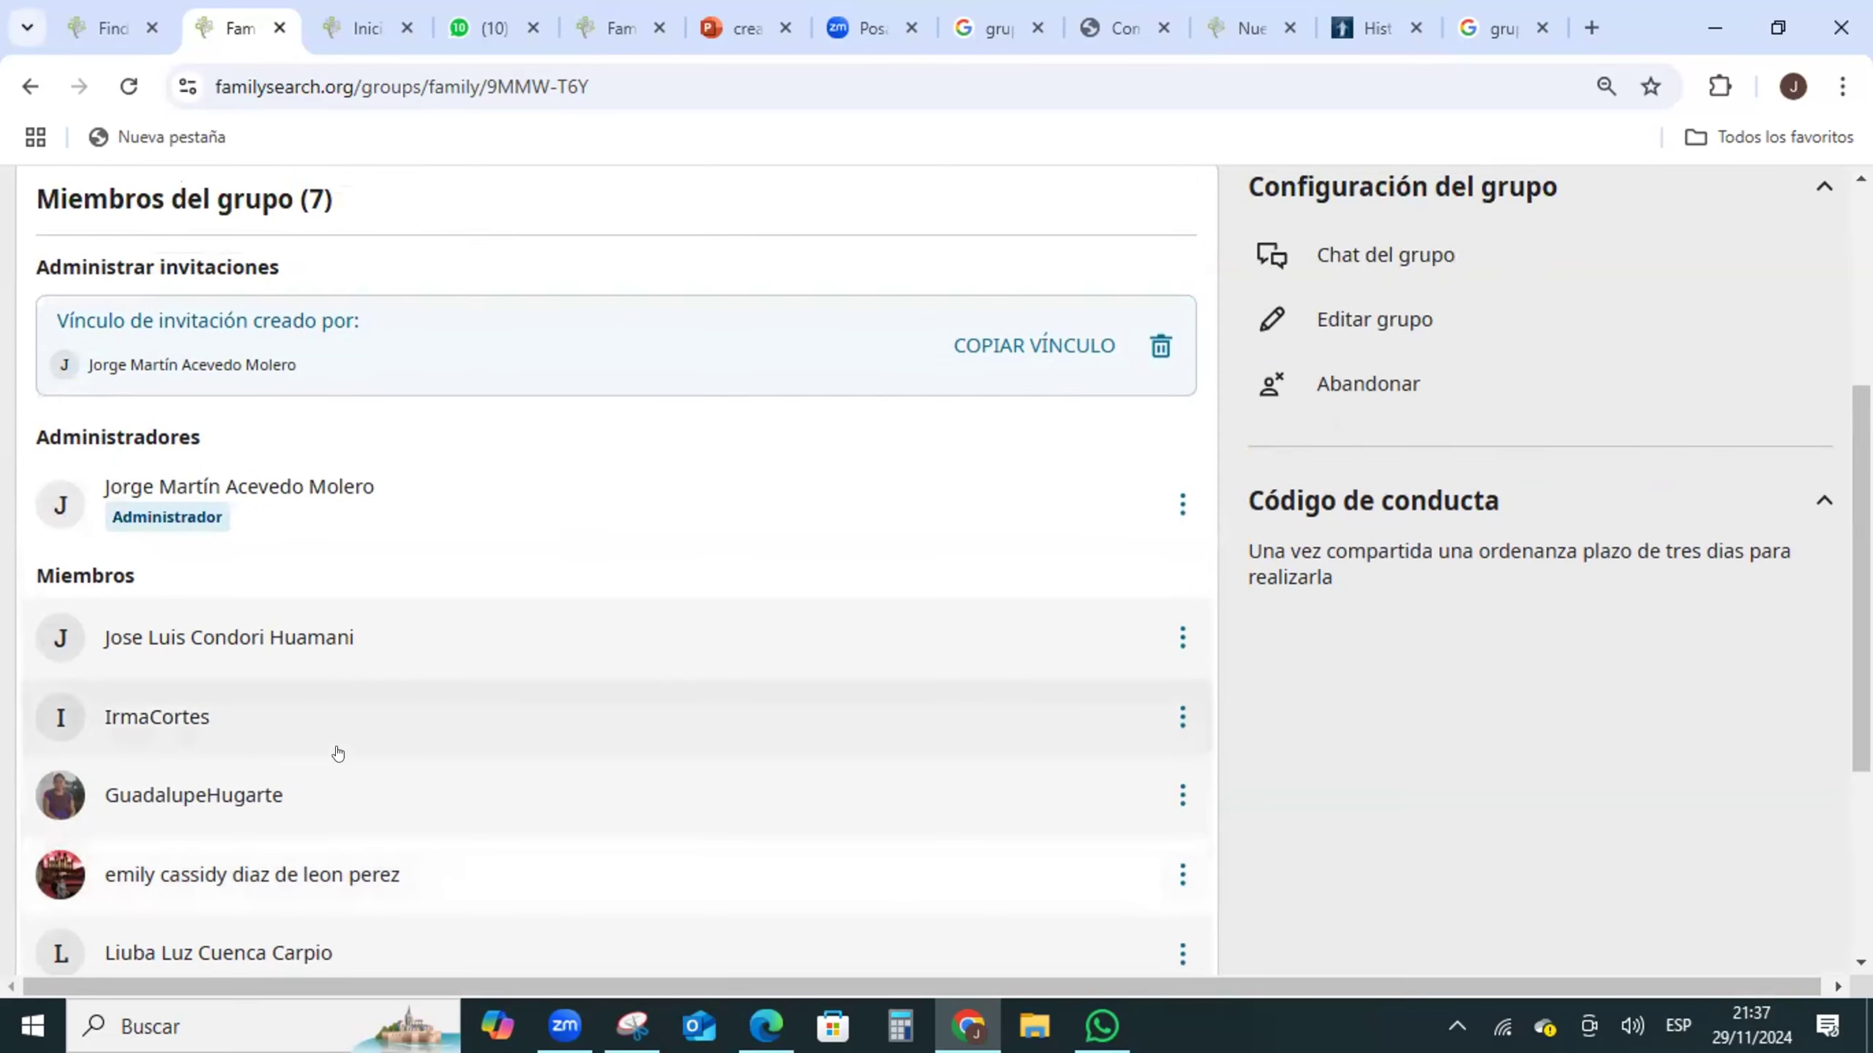
scroll(338, 751, "up", 6)
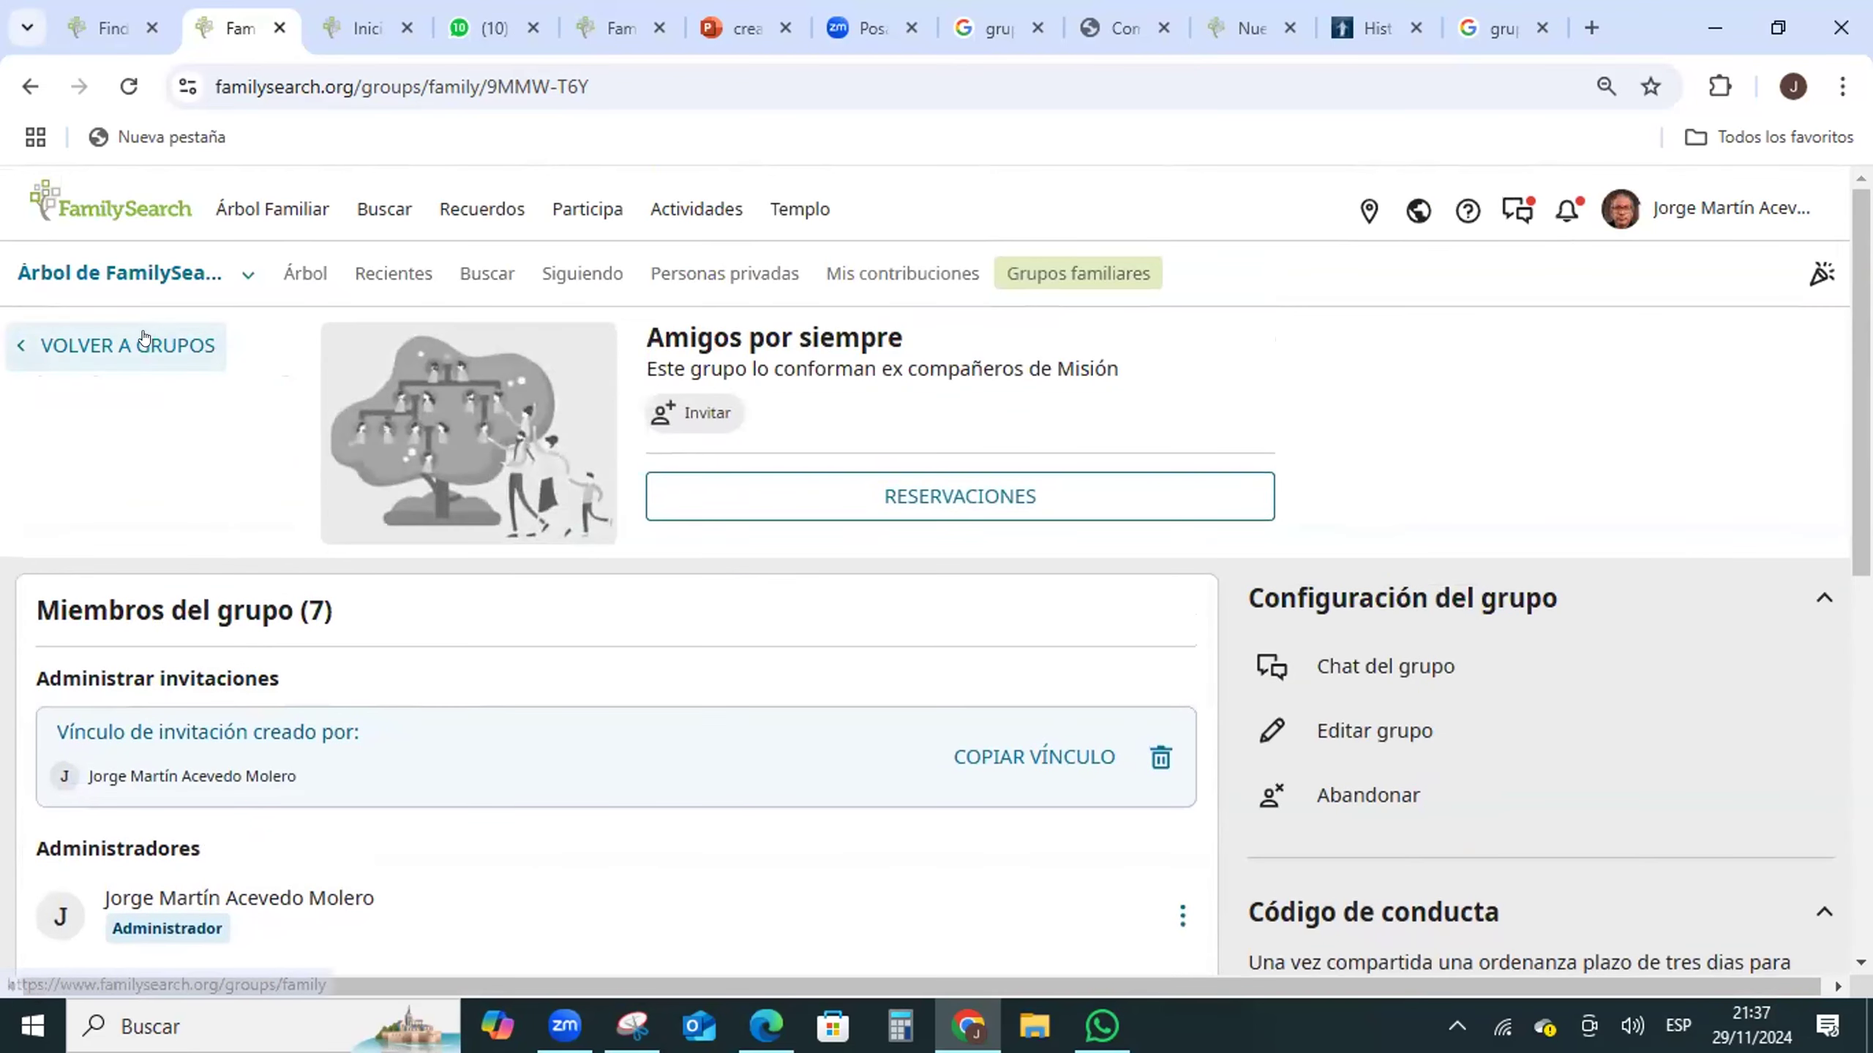
left_click(891, 498)
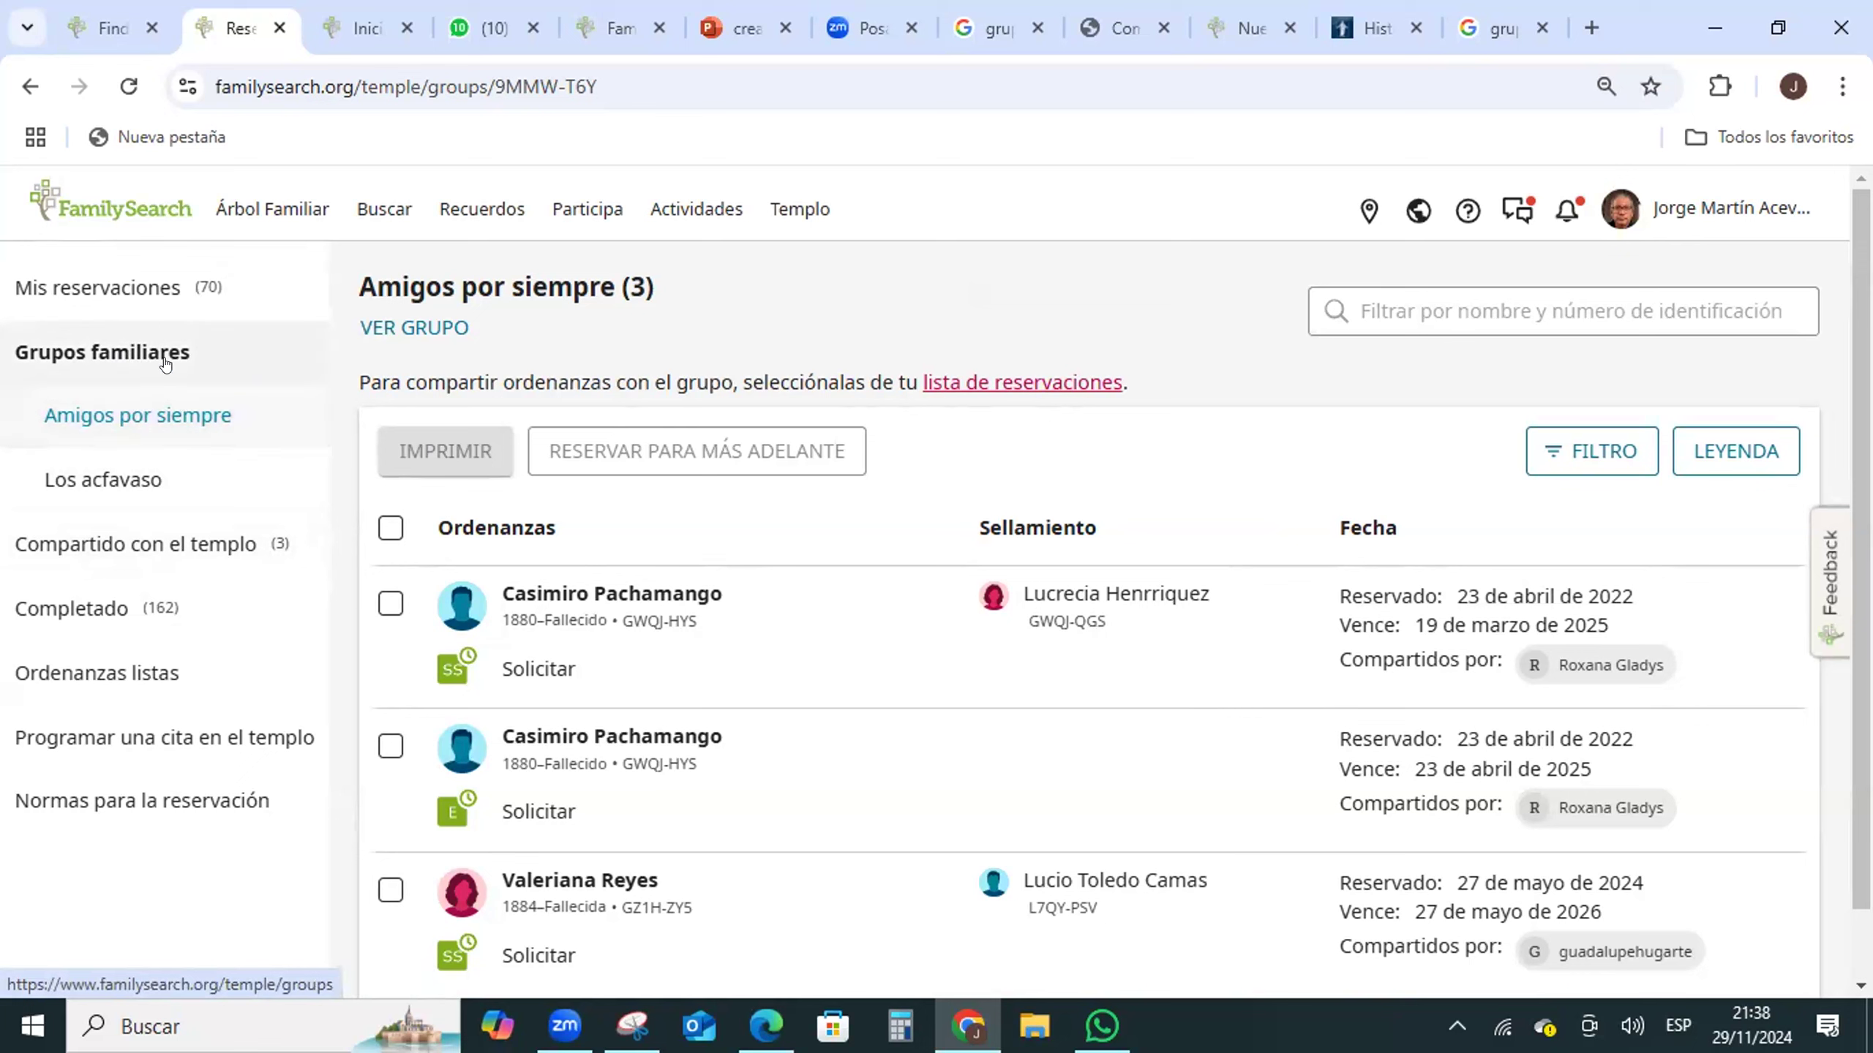
- Launch the Paint Online drawing tool and draw red rectangles around the reservation categories, Grupos familiares, Amigos por siempre and Los acfavaso
left_click(1719, 86)
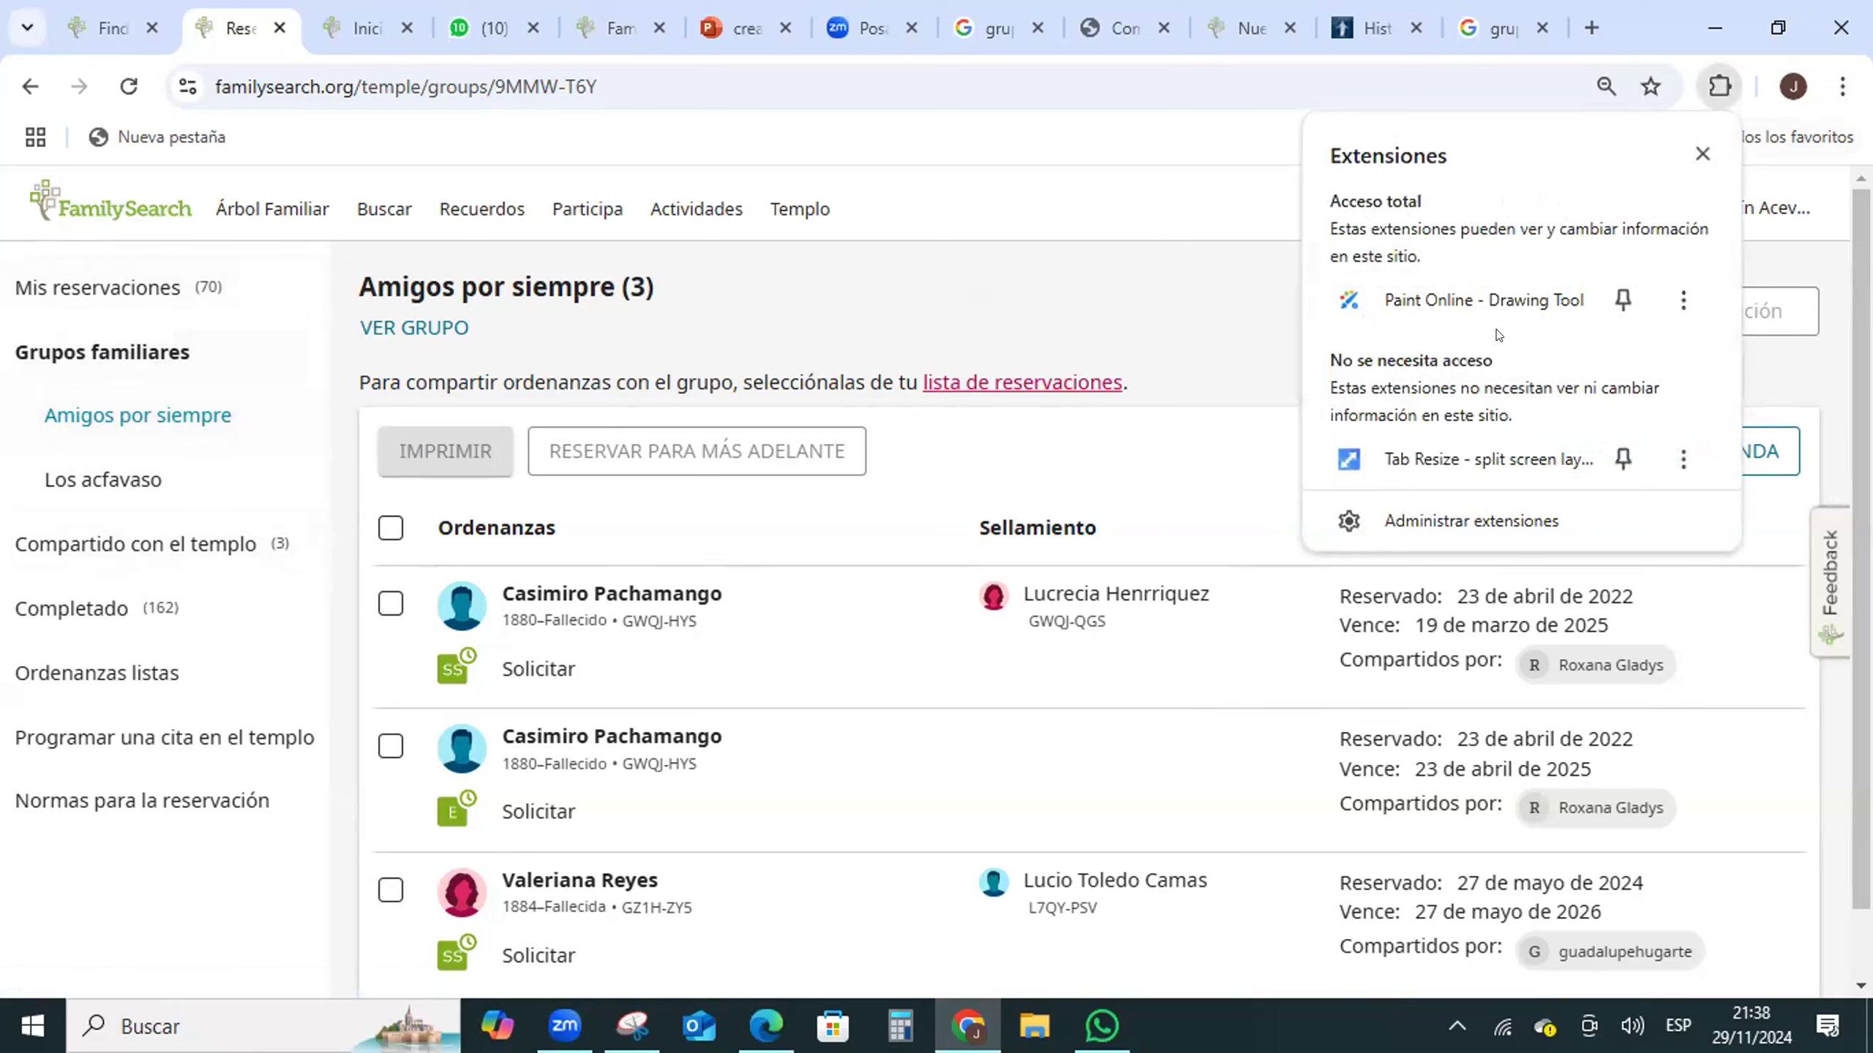
left_click(1475, 298)
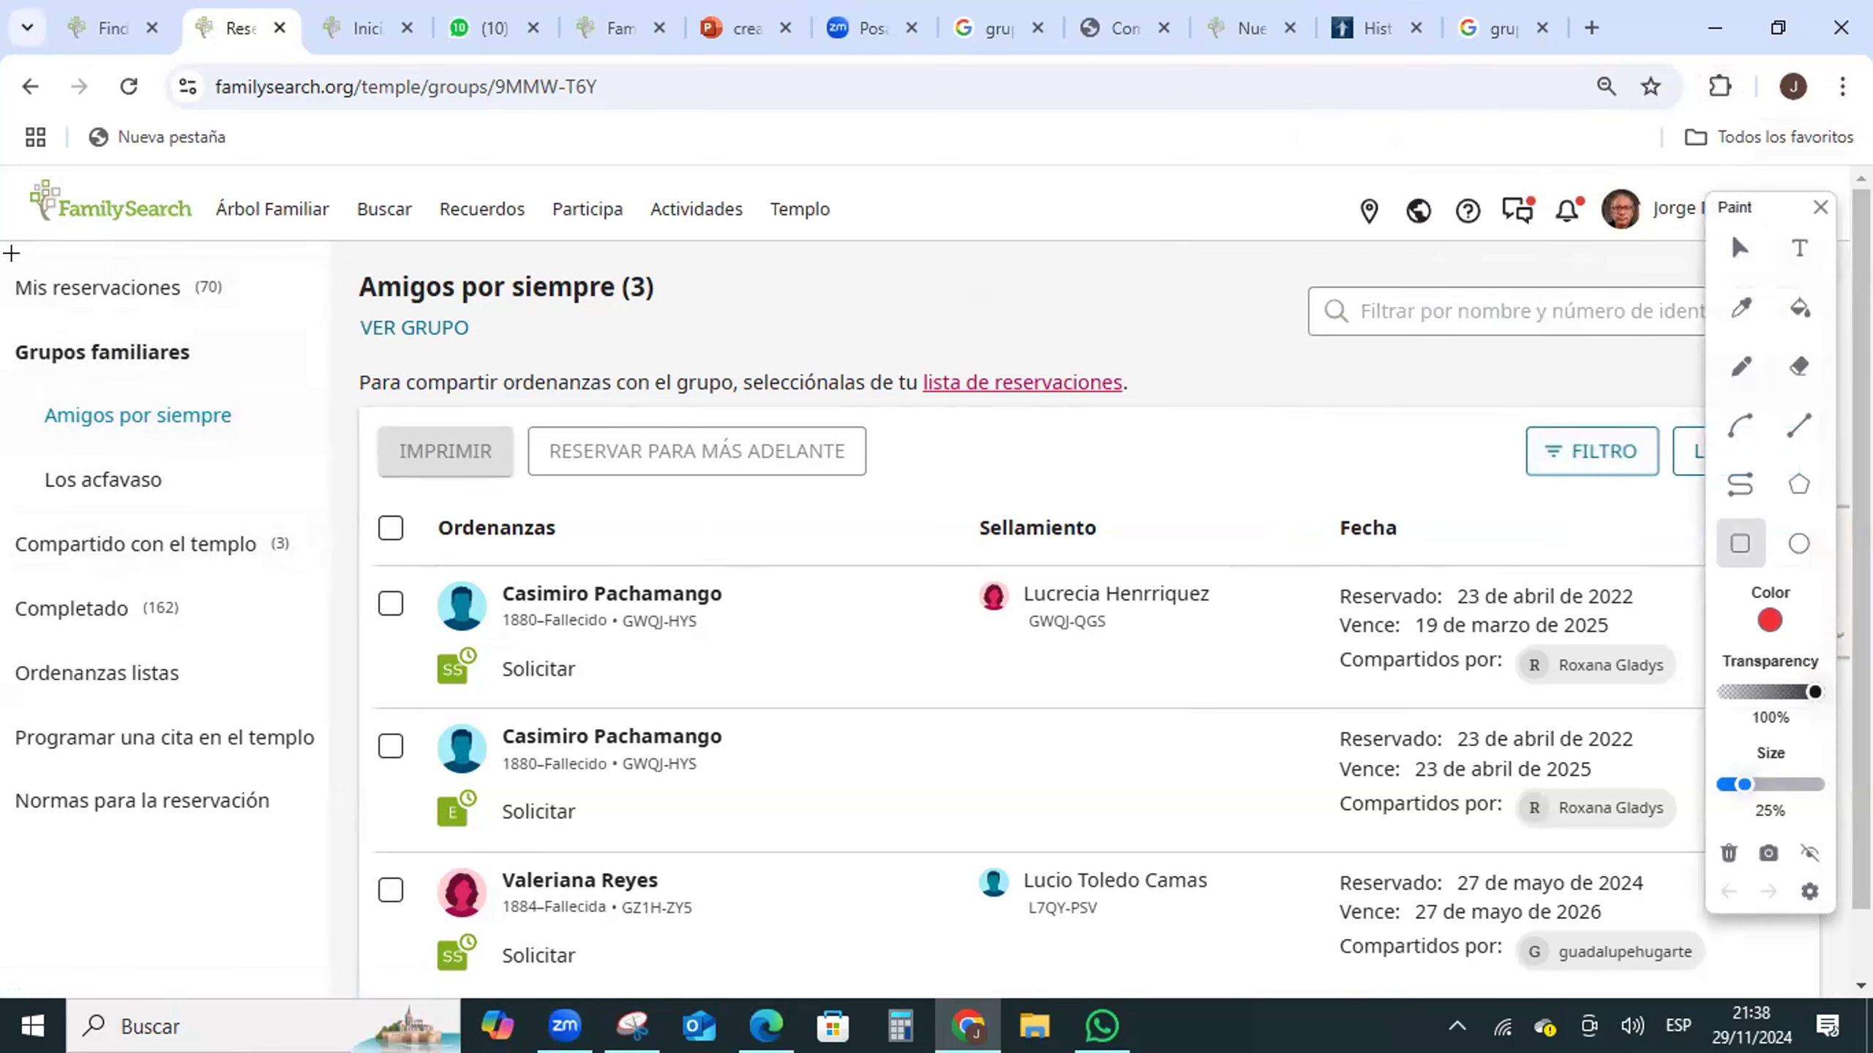
mouse_move(11, 252)
left_mouse_down()
mouse_move(258, 354)
mouse_move(302, 656)
left_mouse_up()
left_click_drag(17, 325, 190, 350)
mouse_move(35, 388)
left_mouse_down()
mouse_move(235, 411)
mouse_move(251, 429)
left_mouse_up()
left_click_drag(35, 459, 190, 497)
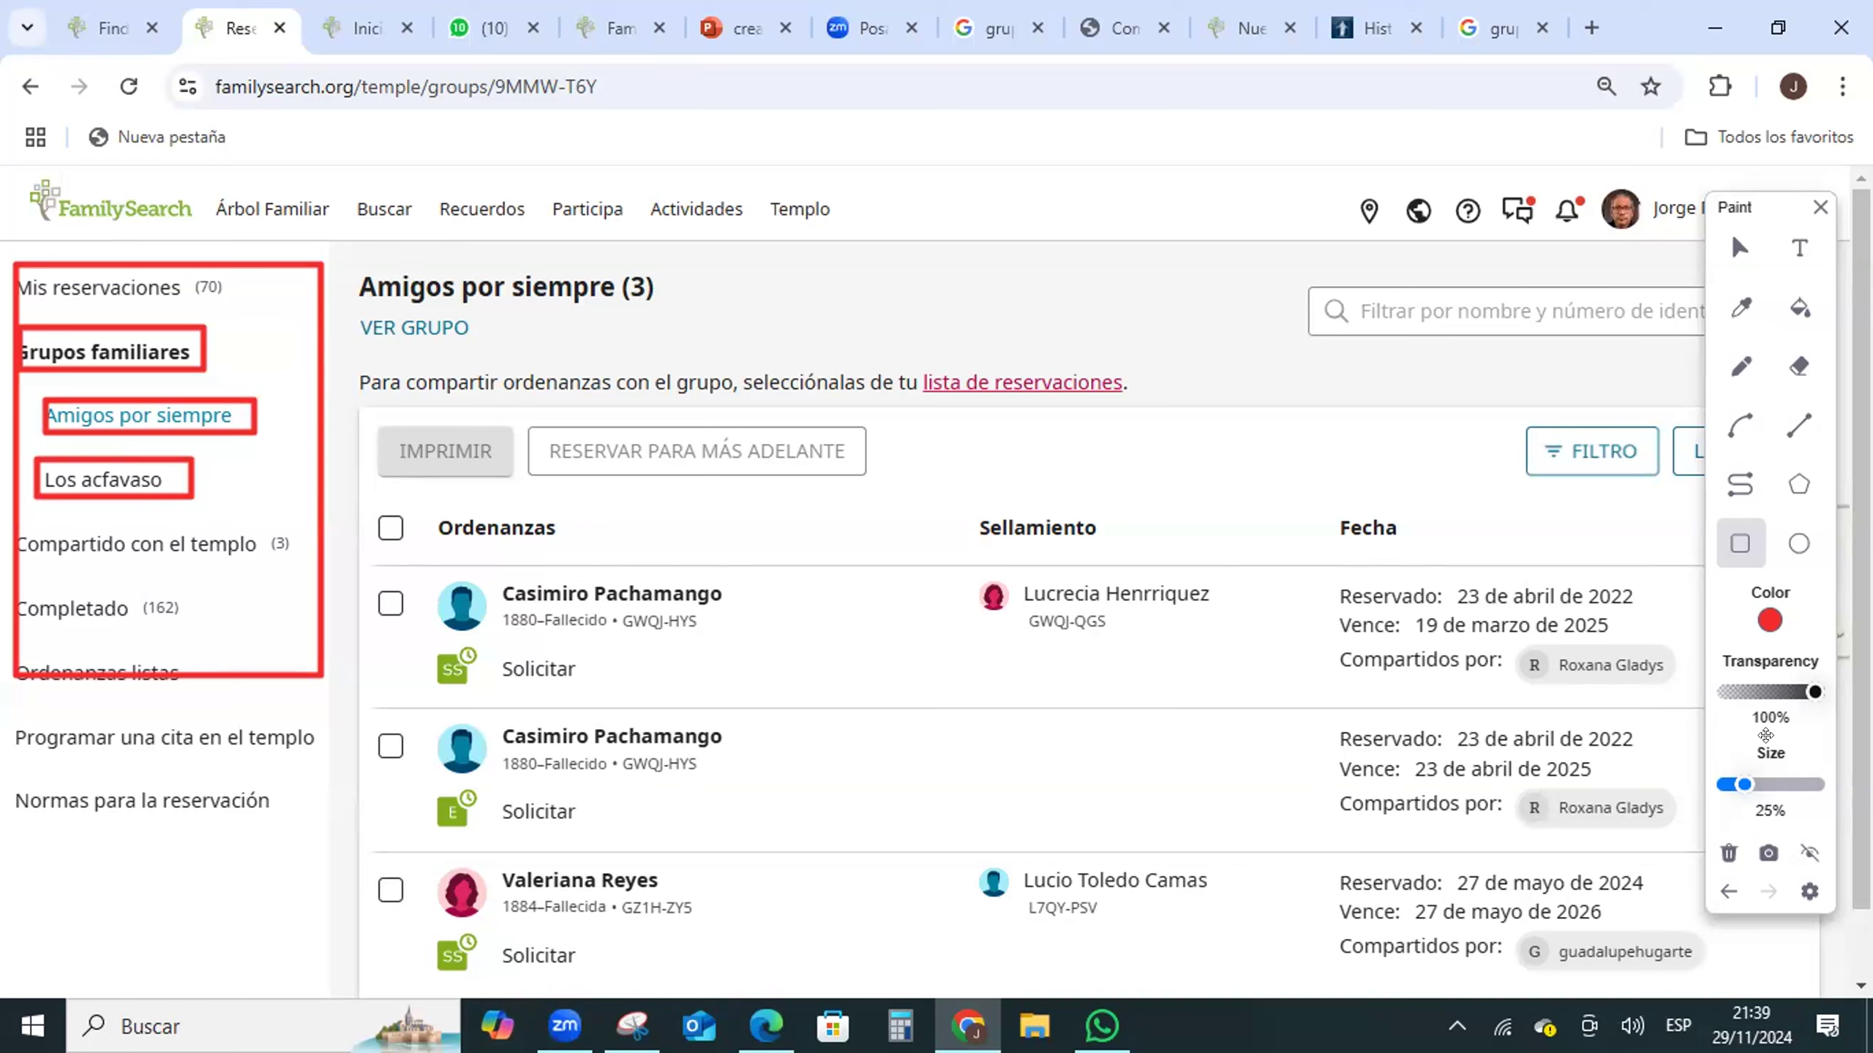
- Clear all drawn rectangles and frame the Amigos por siempre heading and VER GRUPO link with a red rectangle
left_click(1726, 852)
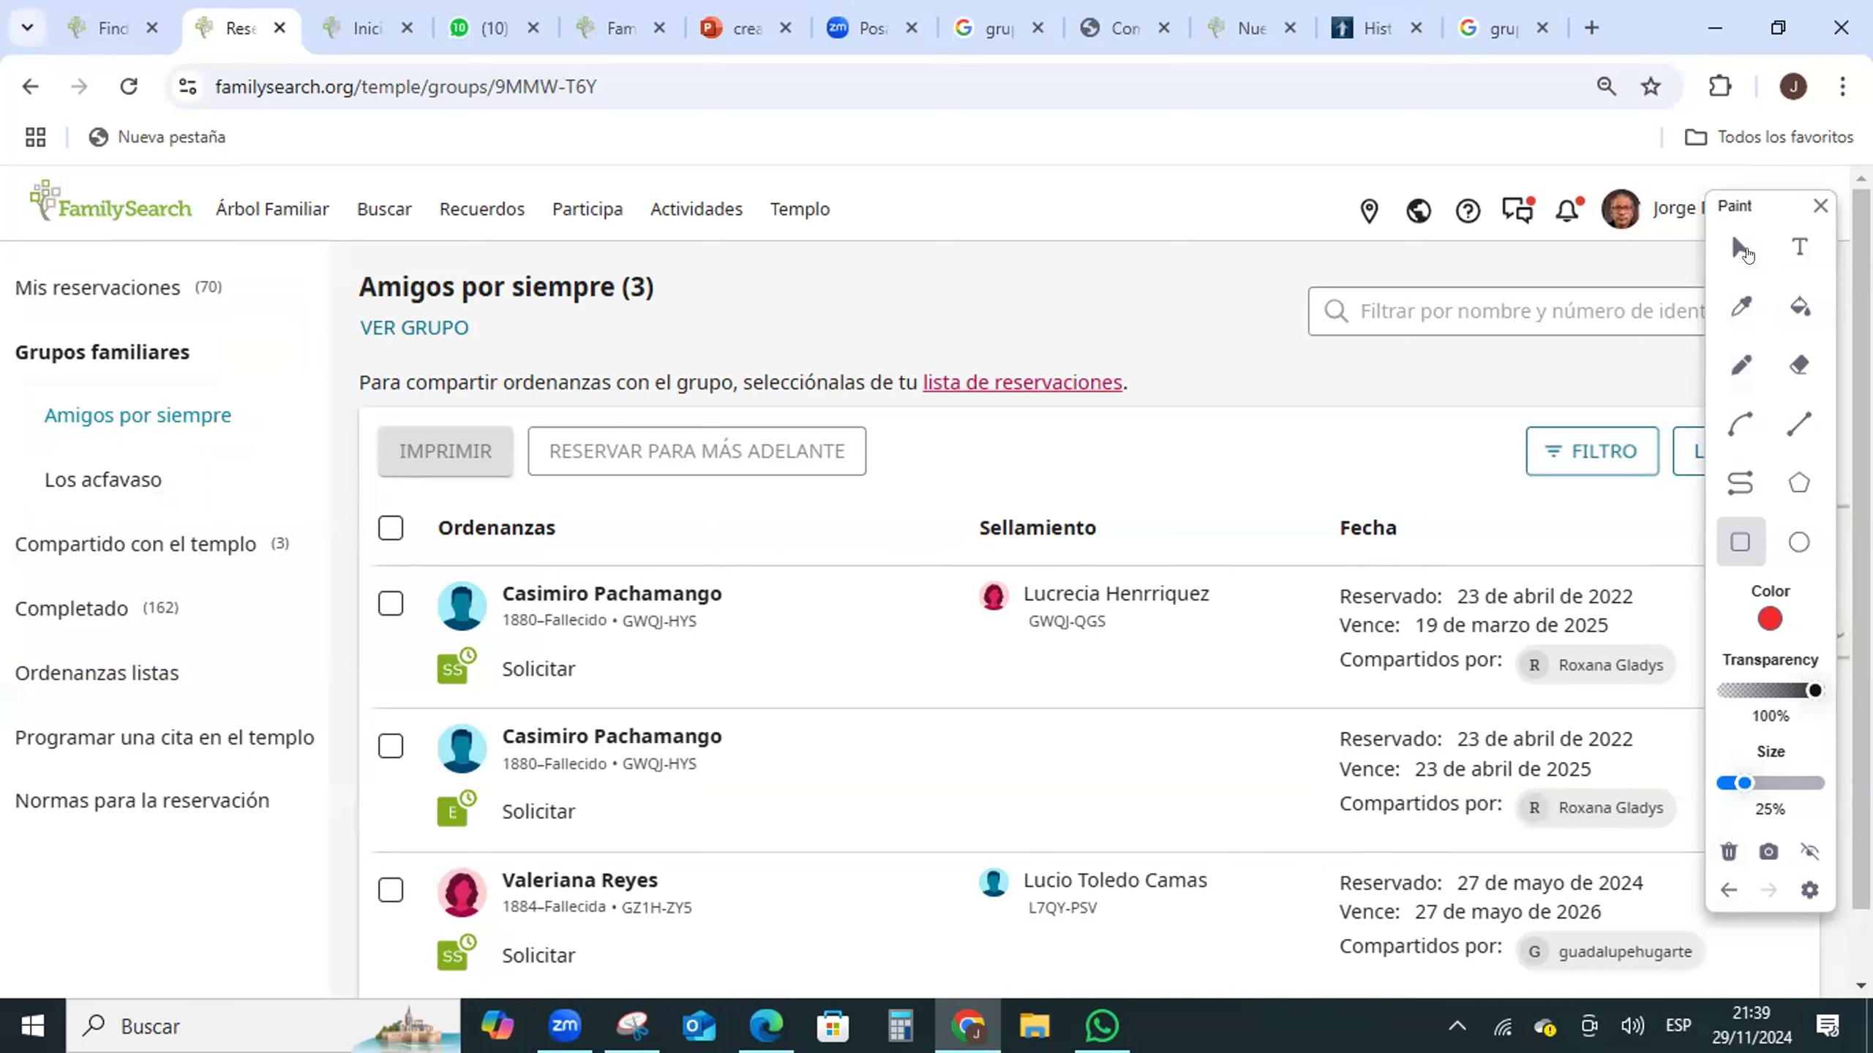
left_click(1744, 251)
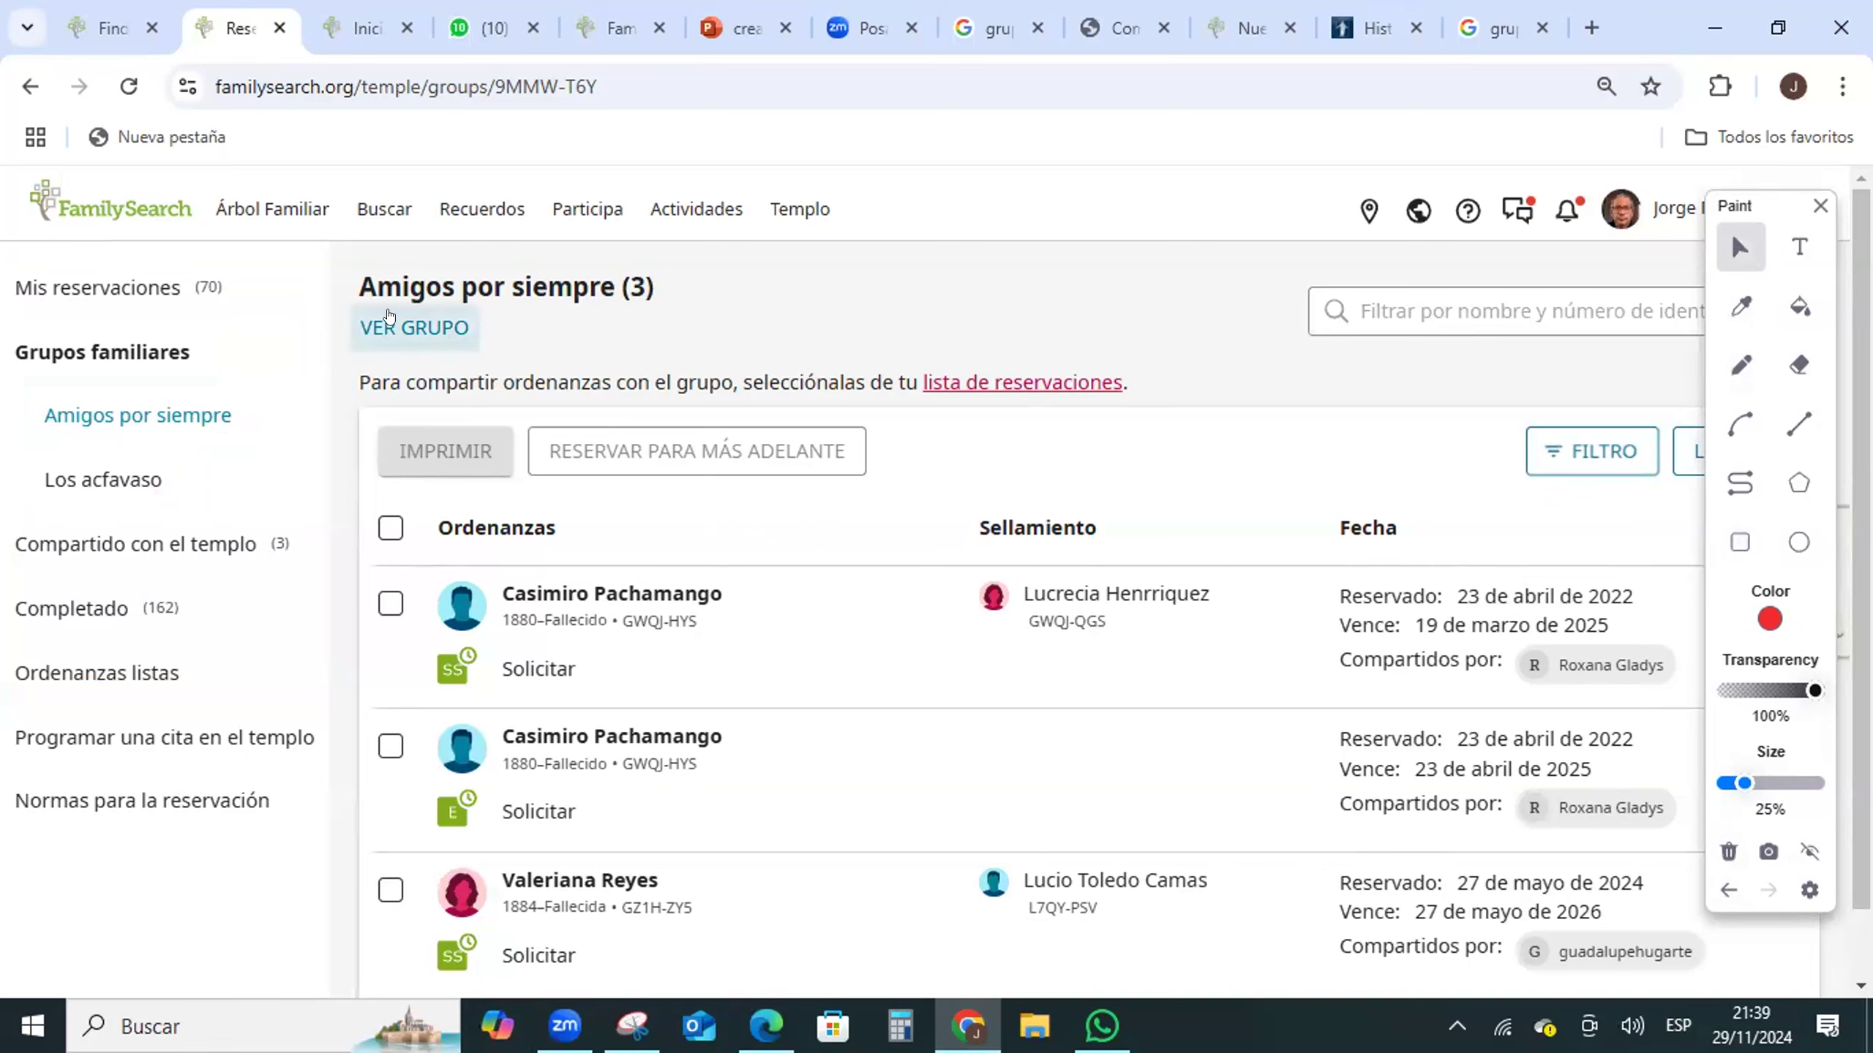
left_click(1728, 540)
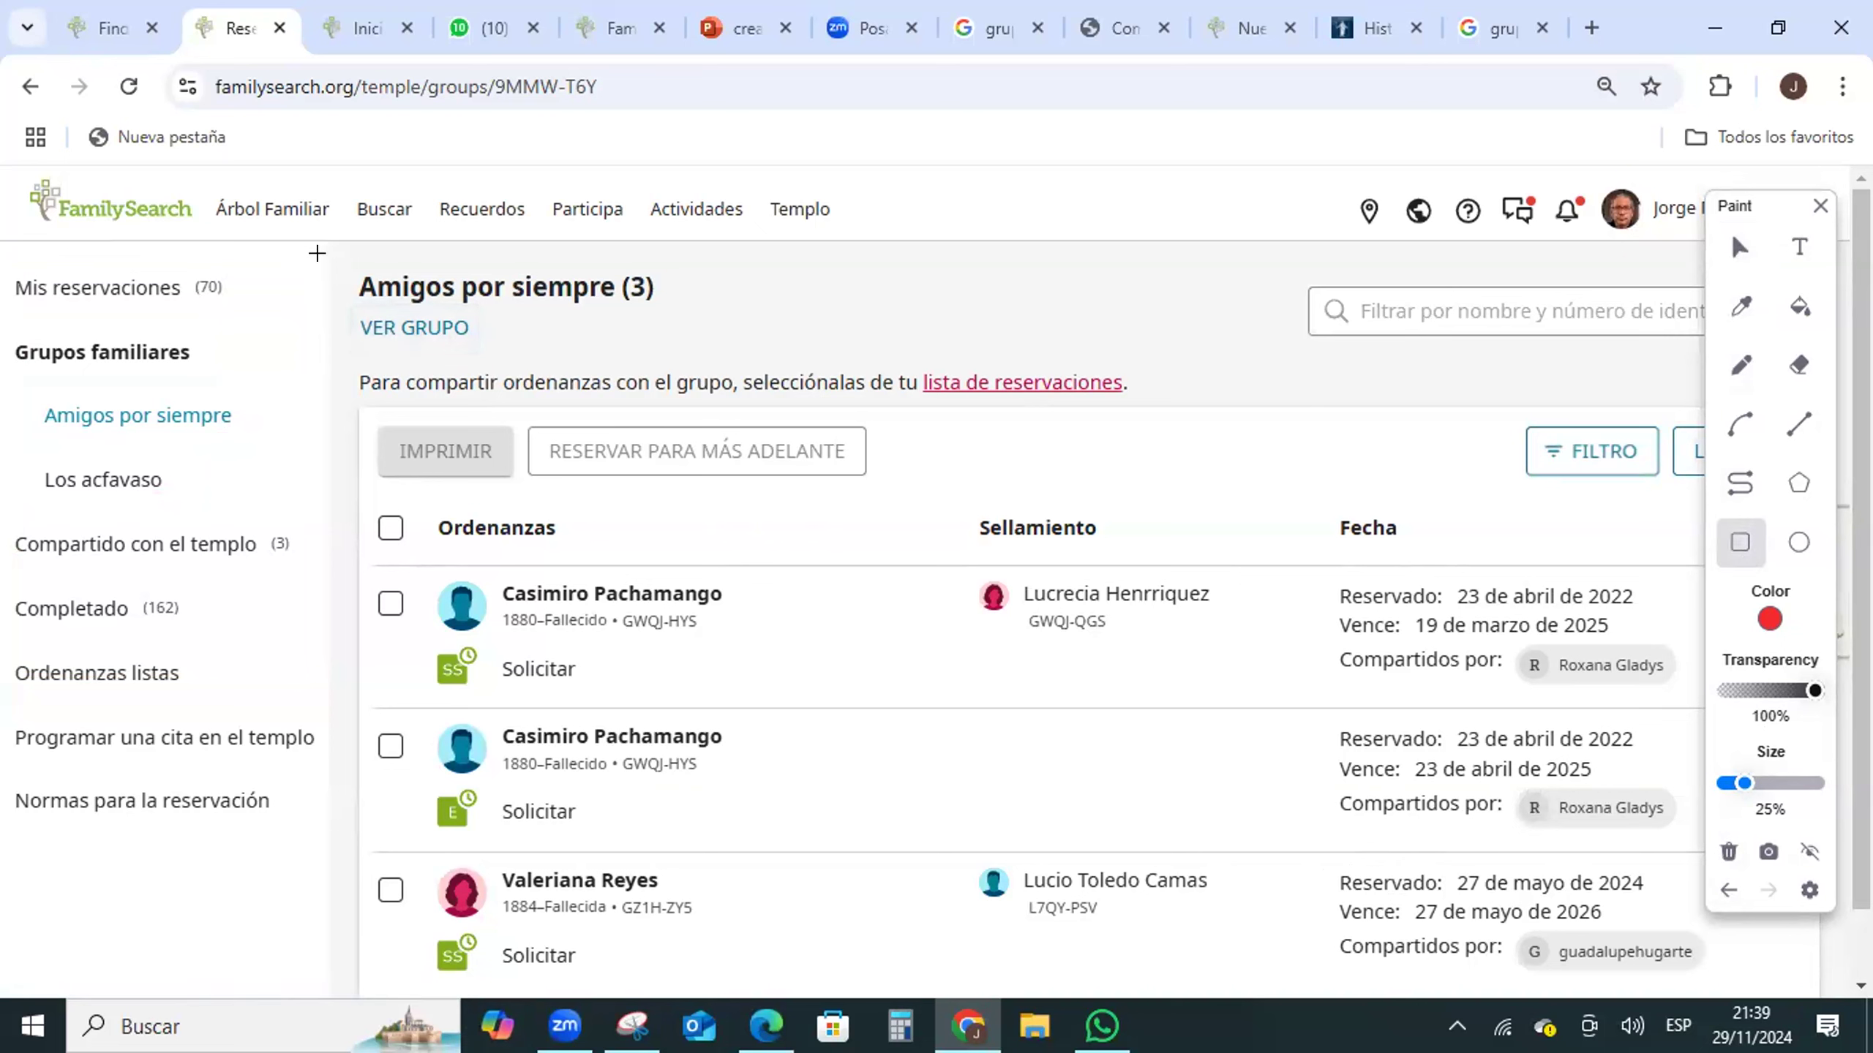
mouse_move(338, 258)
left_mouse_down()
mouse_move(715, 299)
mouse_move(747, 347)
left_mouse_up()
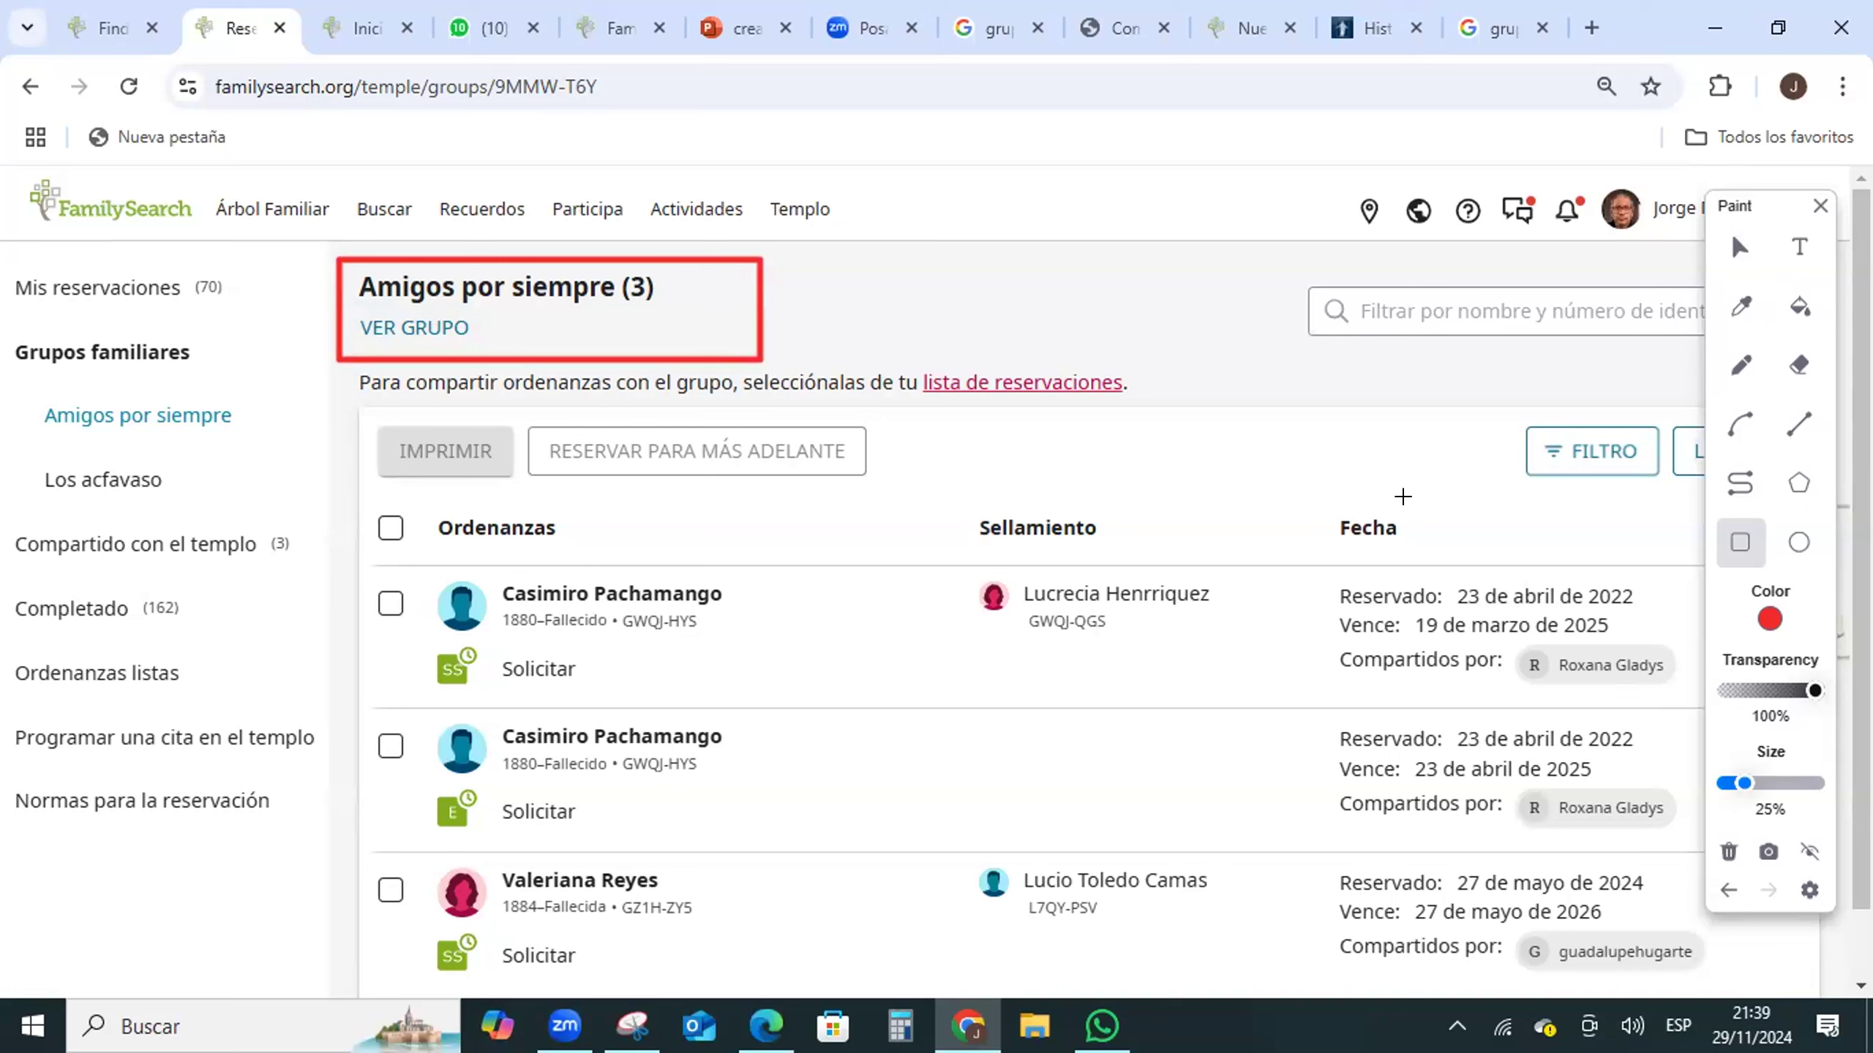
left_click(1739, 549)
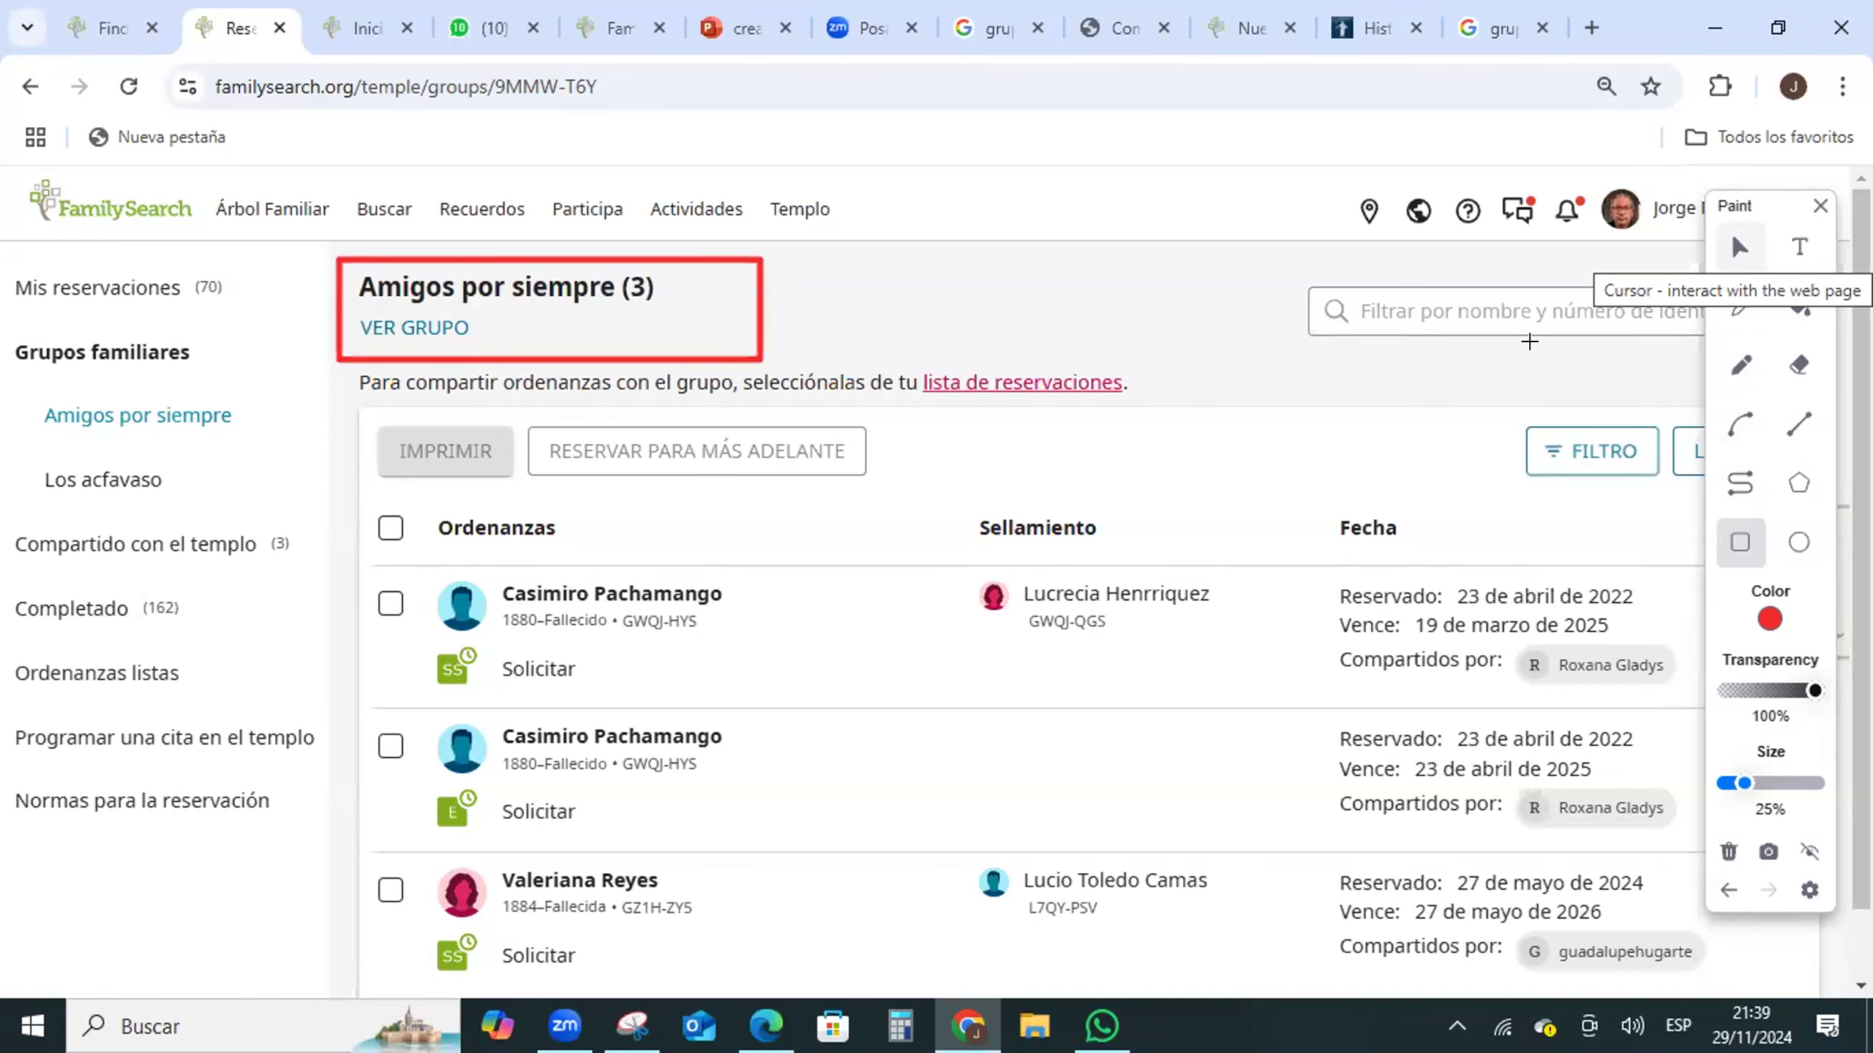
scroll(997, 592, "down", 1)
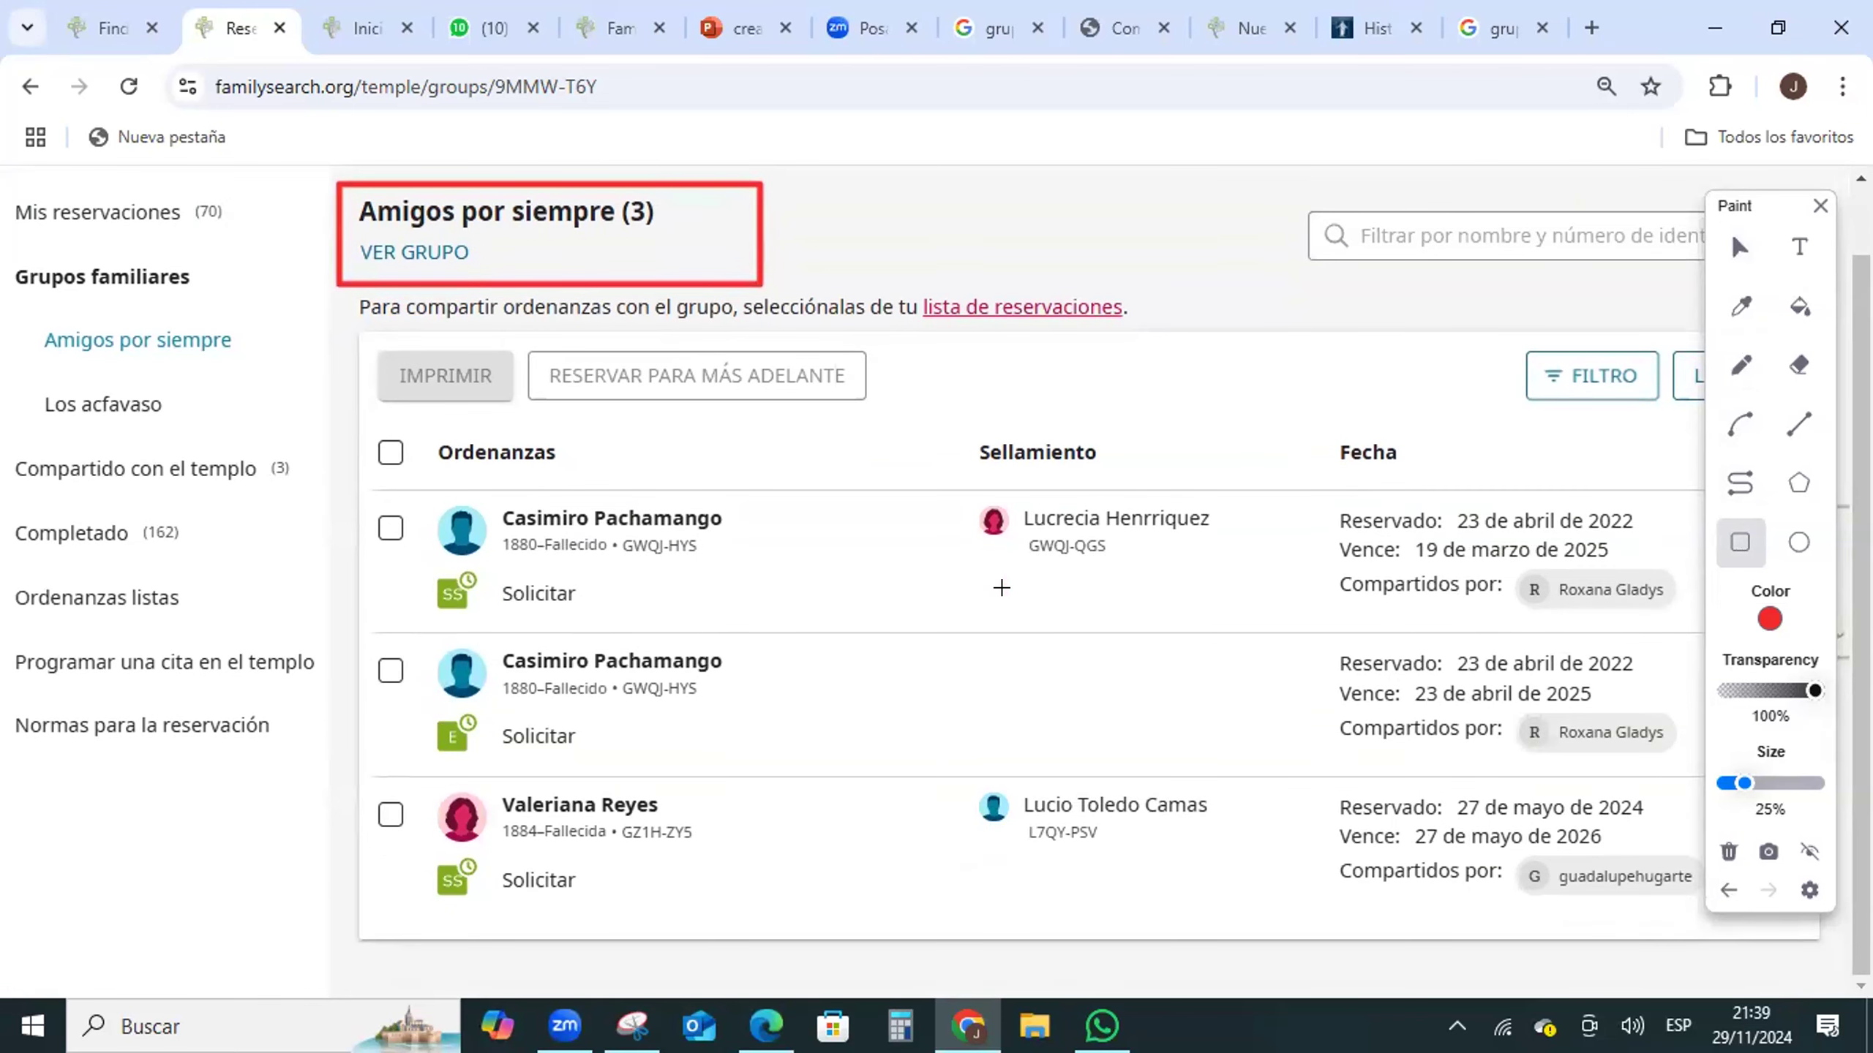
- Close the Paint drawing tool so the red frame is removed from the reservations page
scroll(1001, 588, "up", 1)
scroll(1001, 589, "down", 1)
left_click(1817, 207)
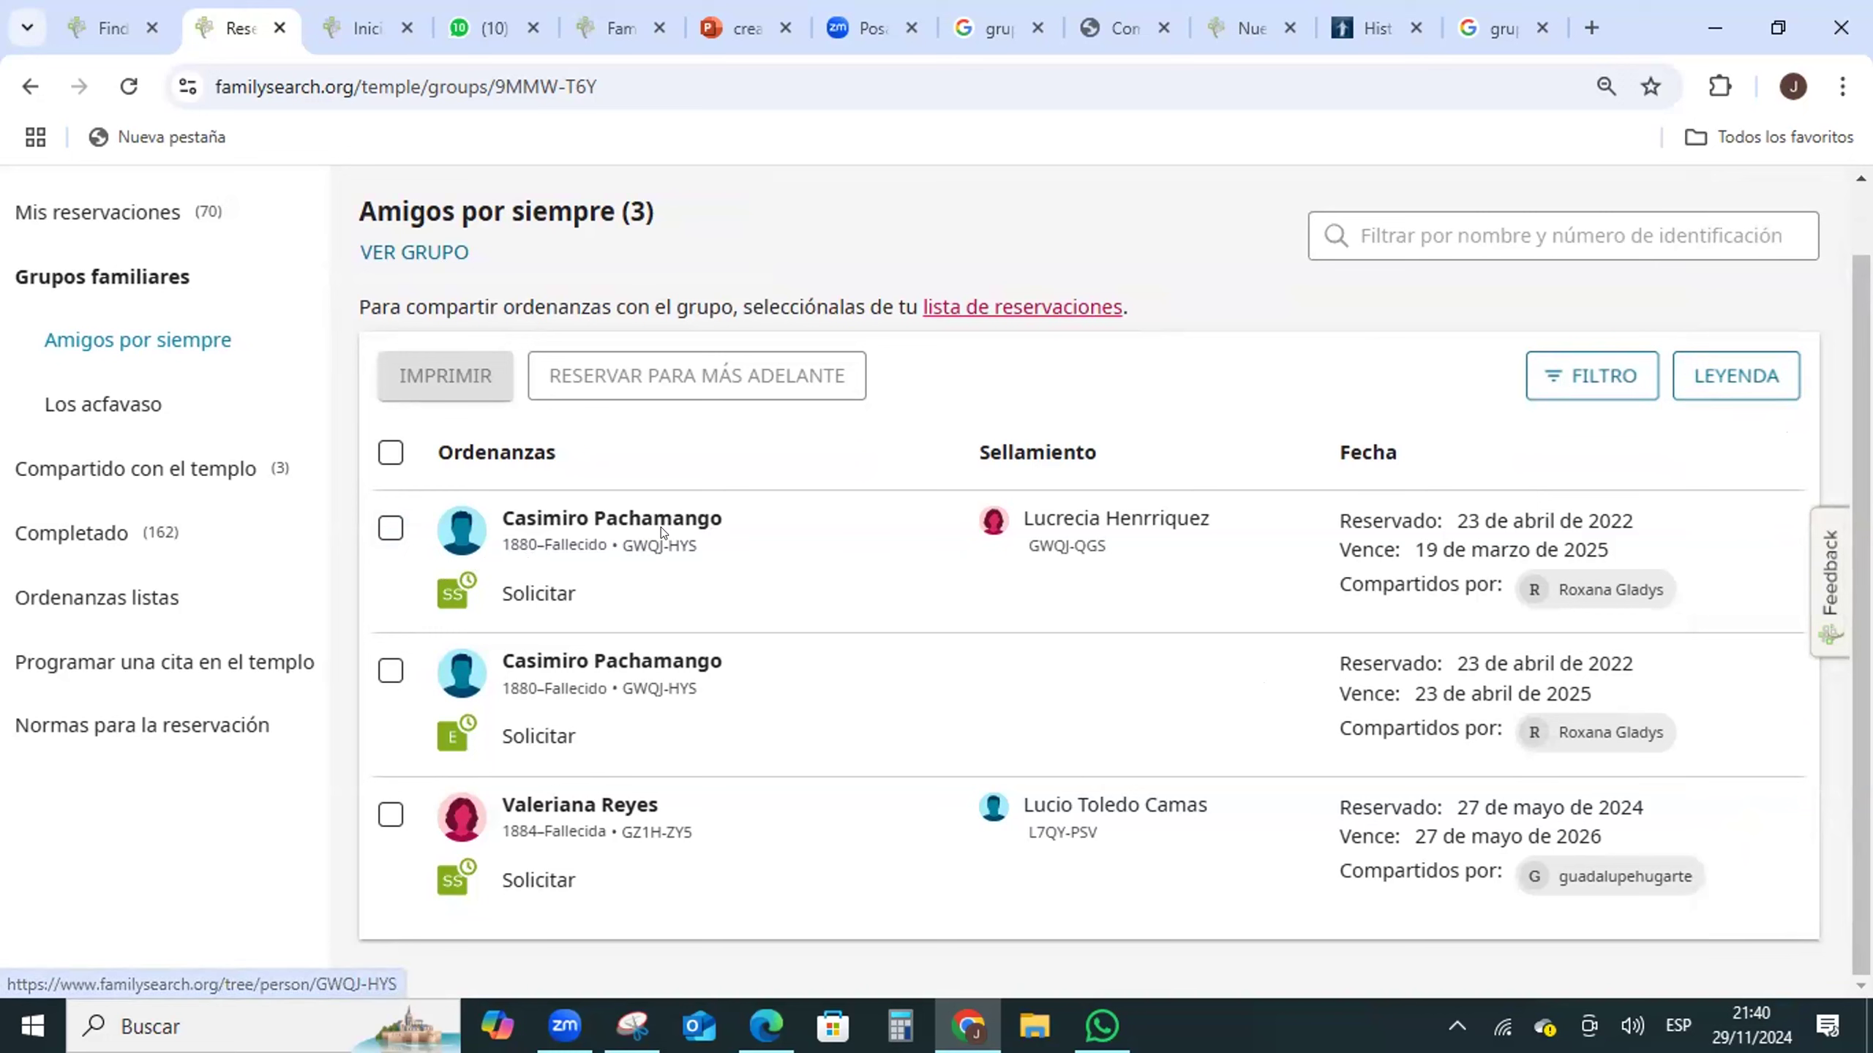
- Select the first spouse-sealing ordinance, review its family ordinance card printing options without printing, and deselect the ordinance
left_click(389, 526)
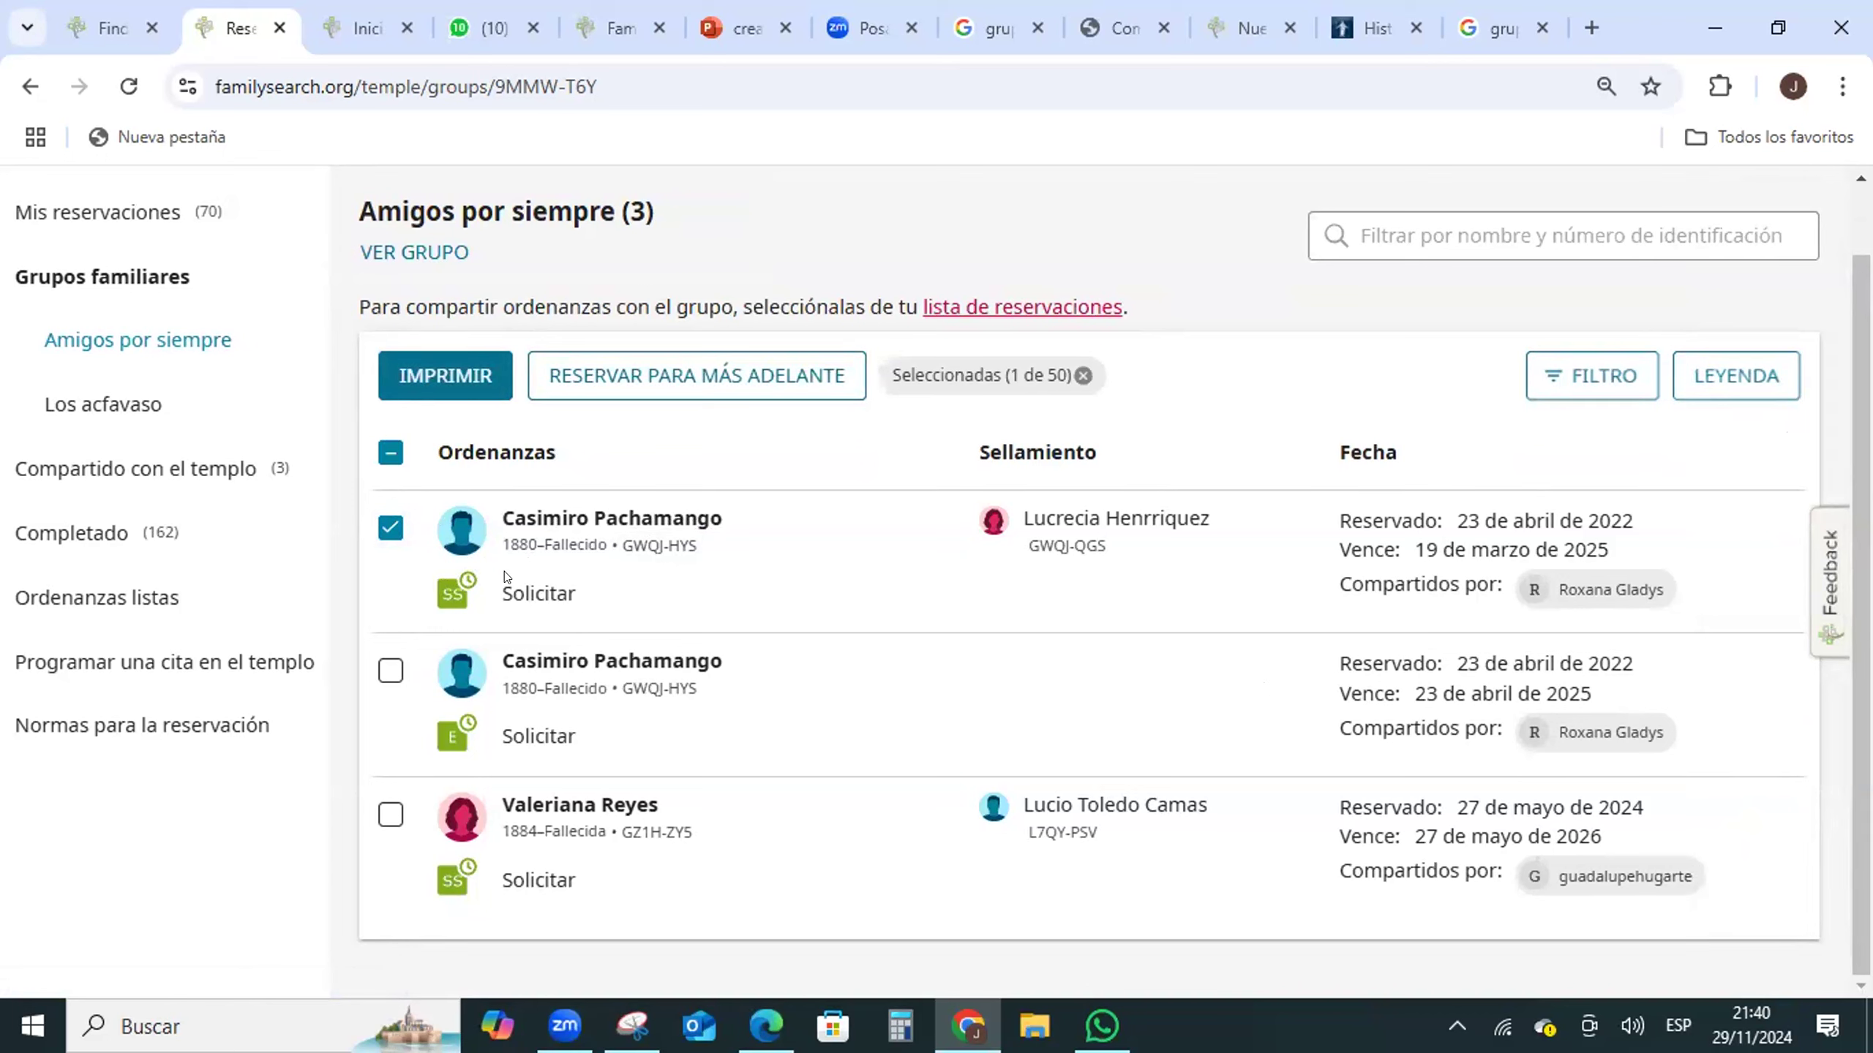
left_click(384, 530)
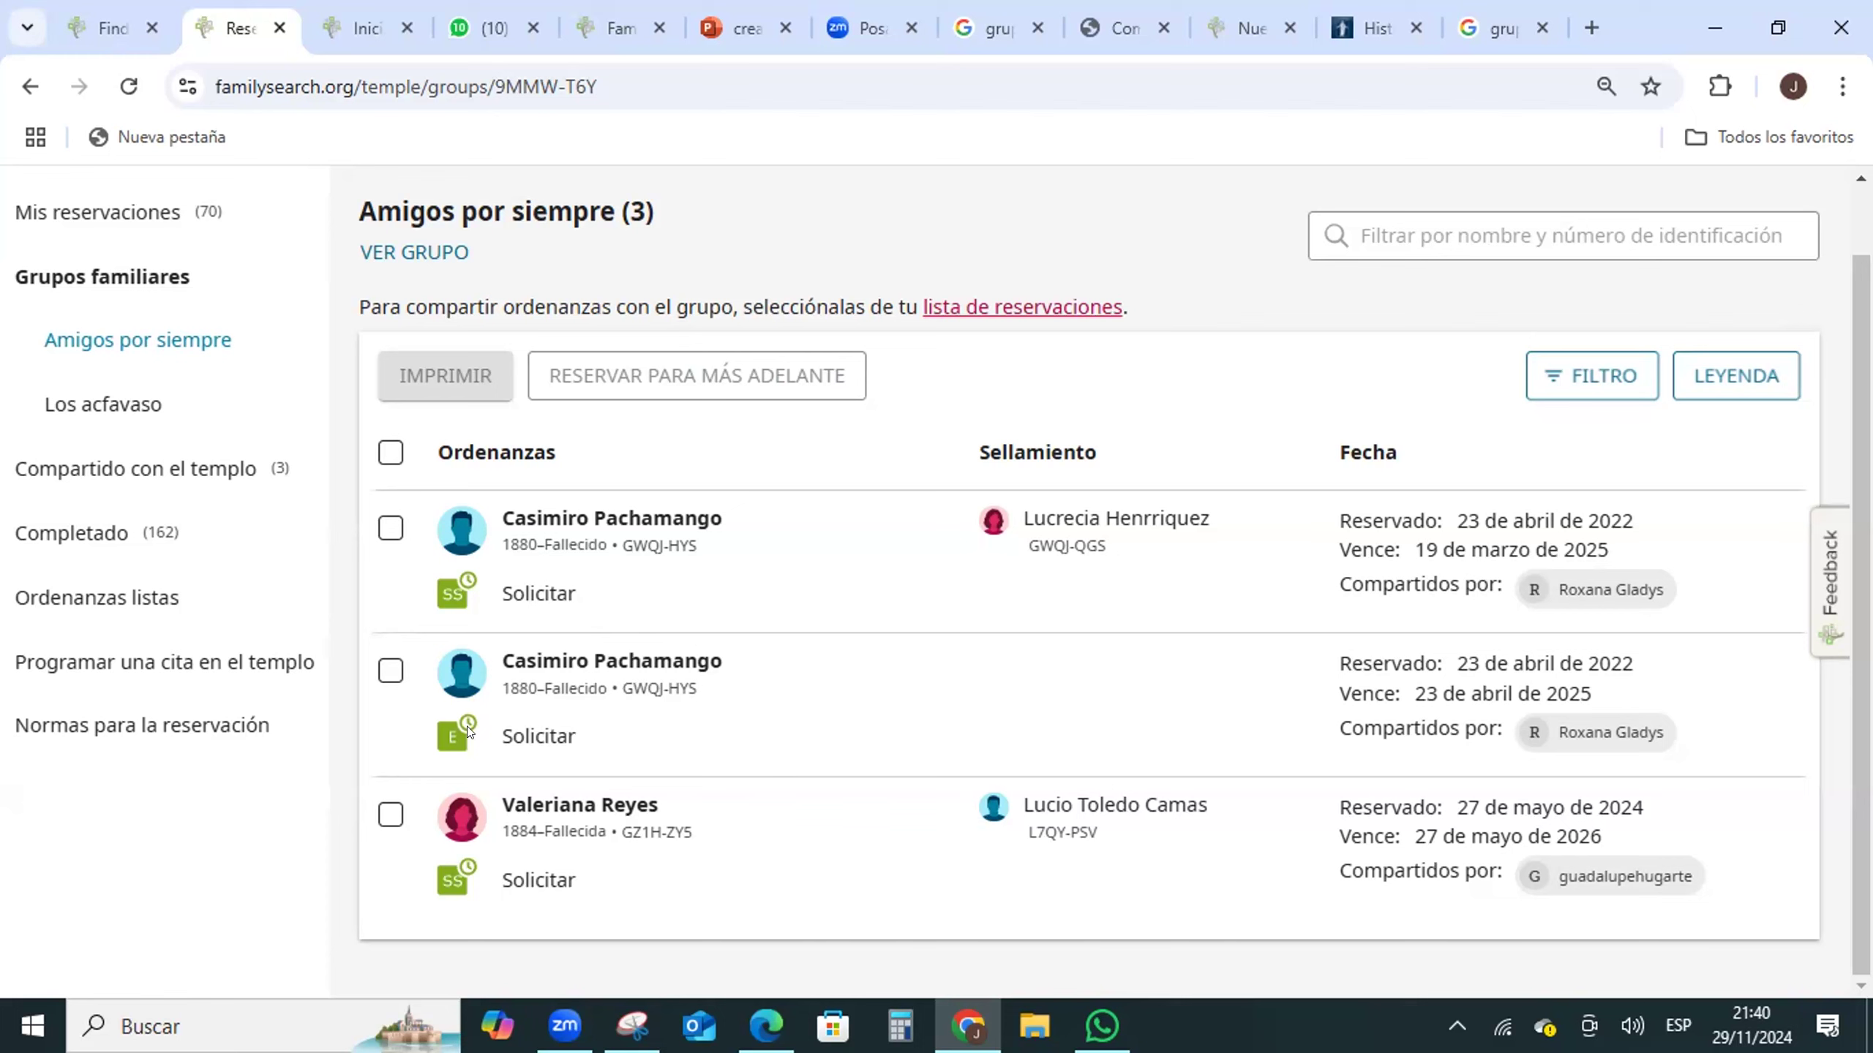
mouse_move(448, 579)
left_click(389, 528)
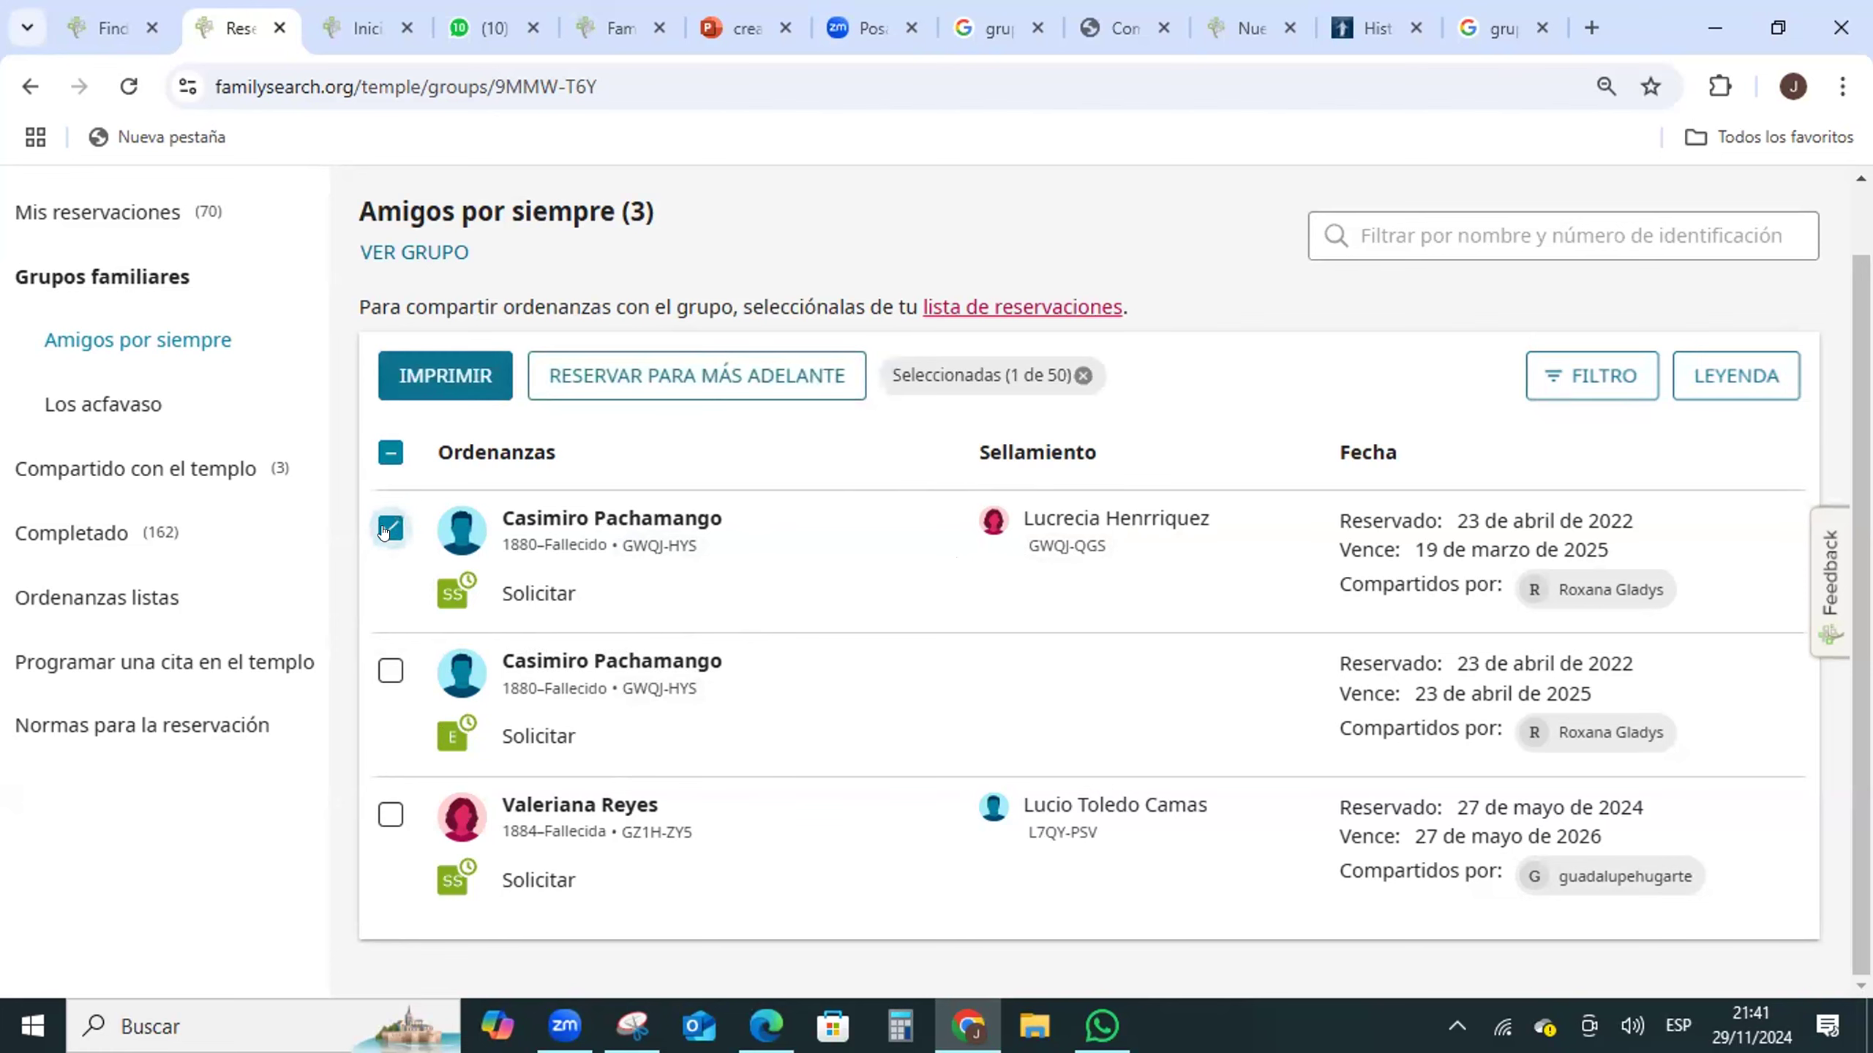
left_click(426, 378)
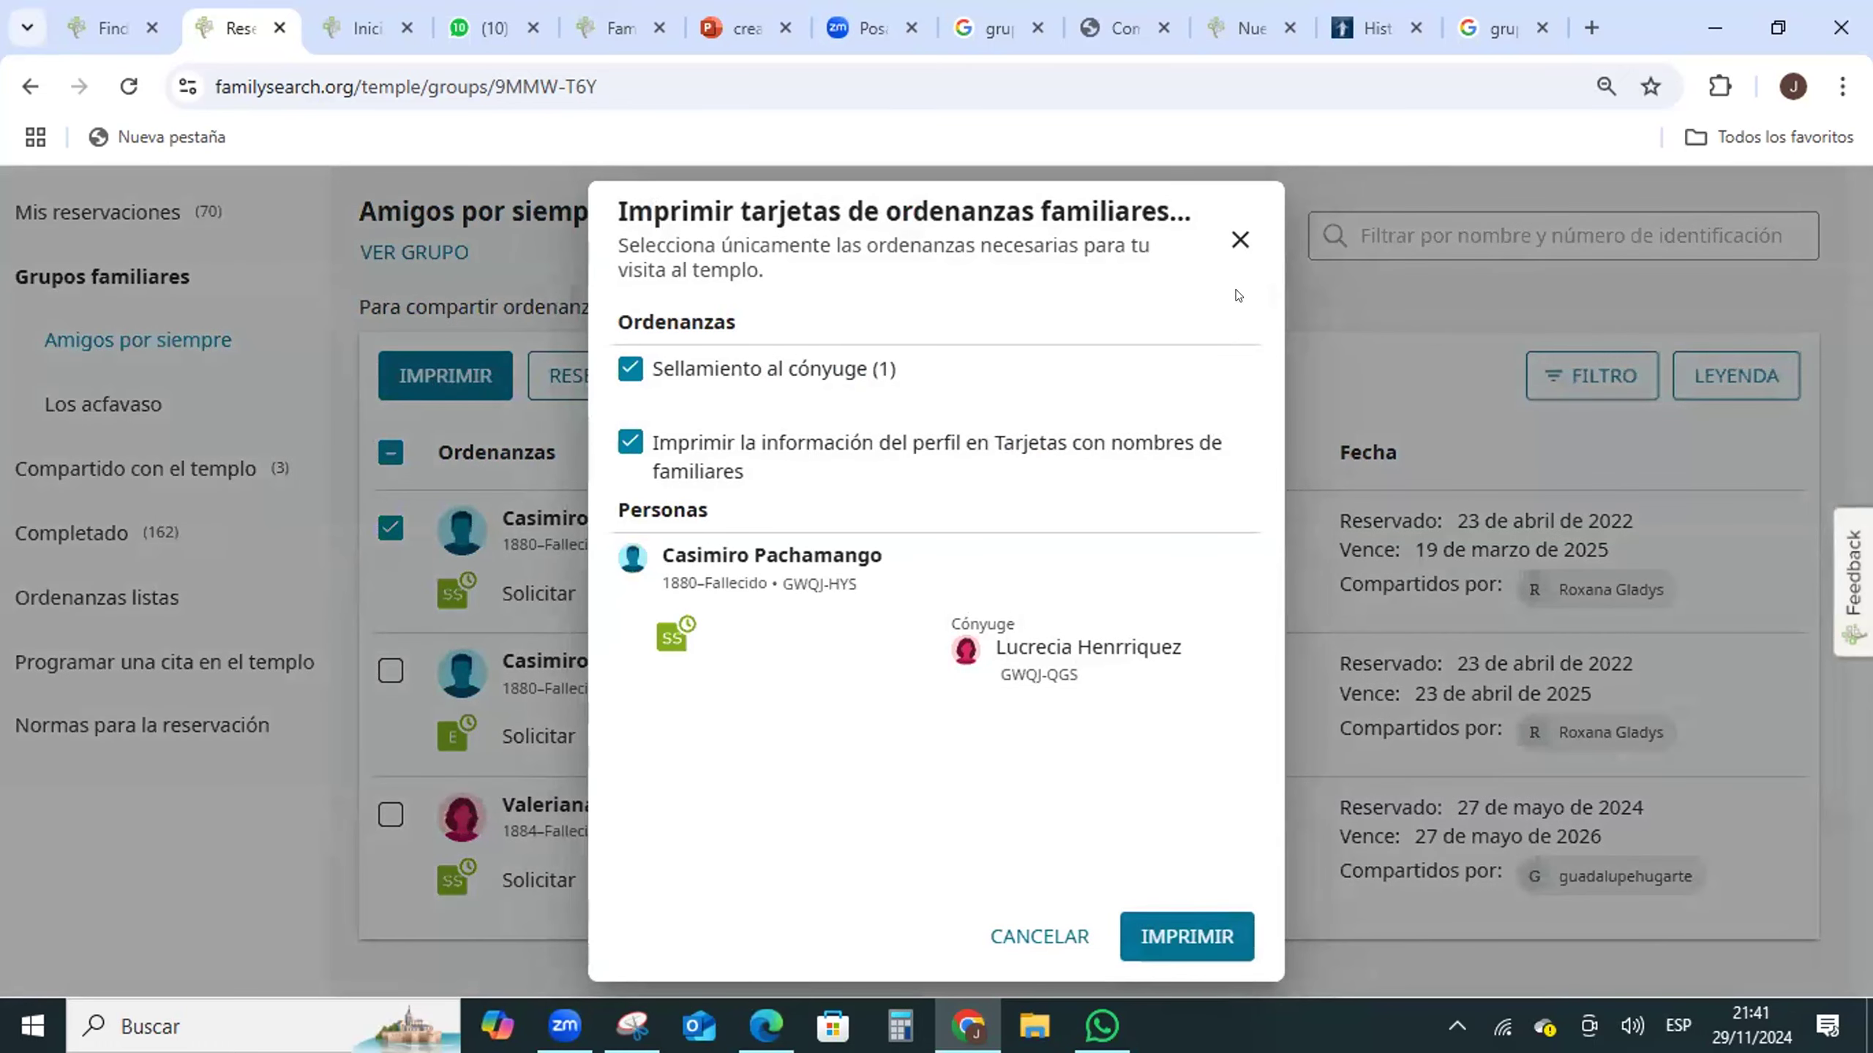
left_click(1239, 239)
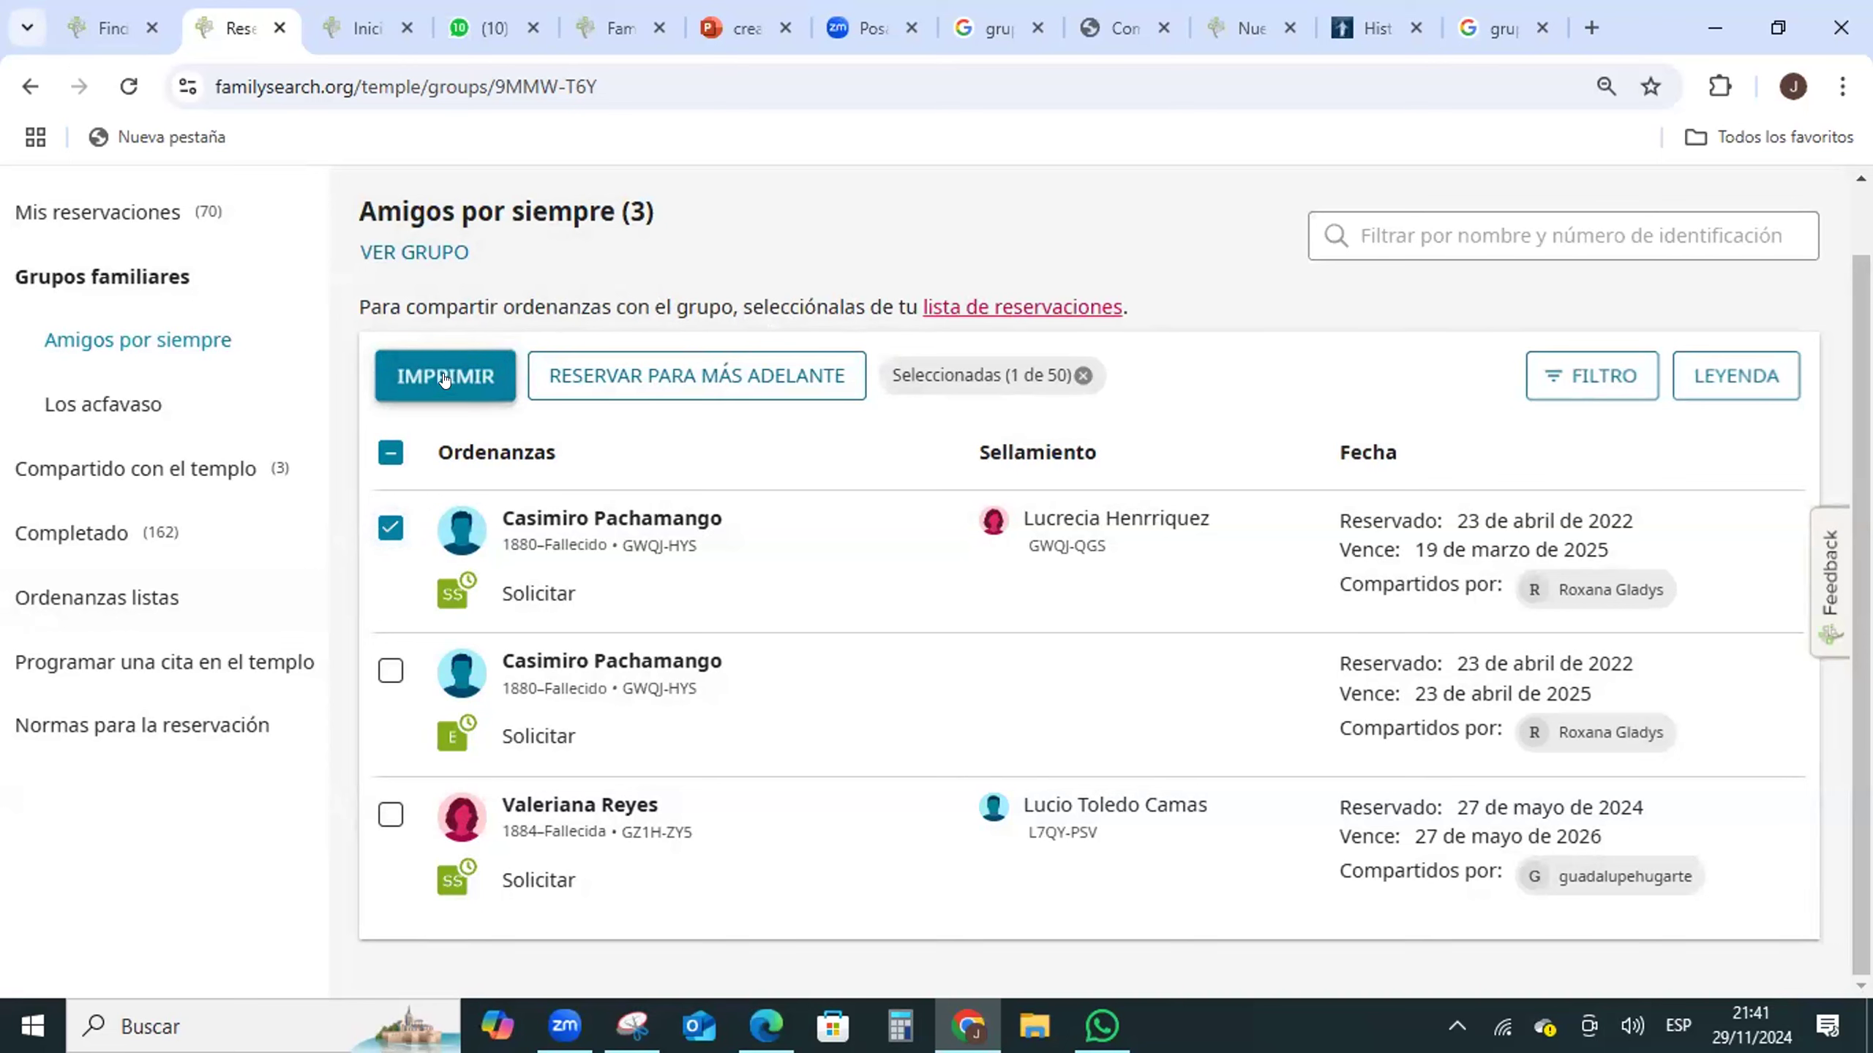
left_click(391, 525)
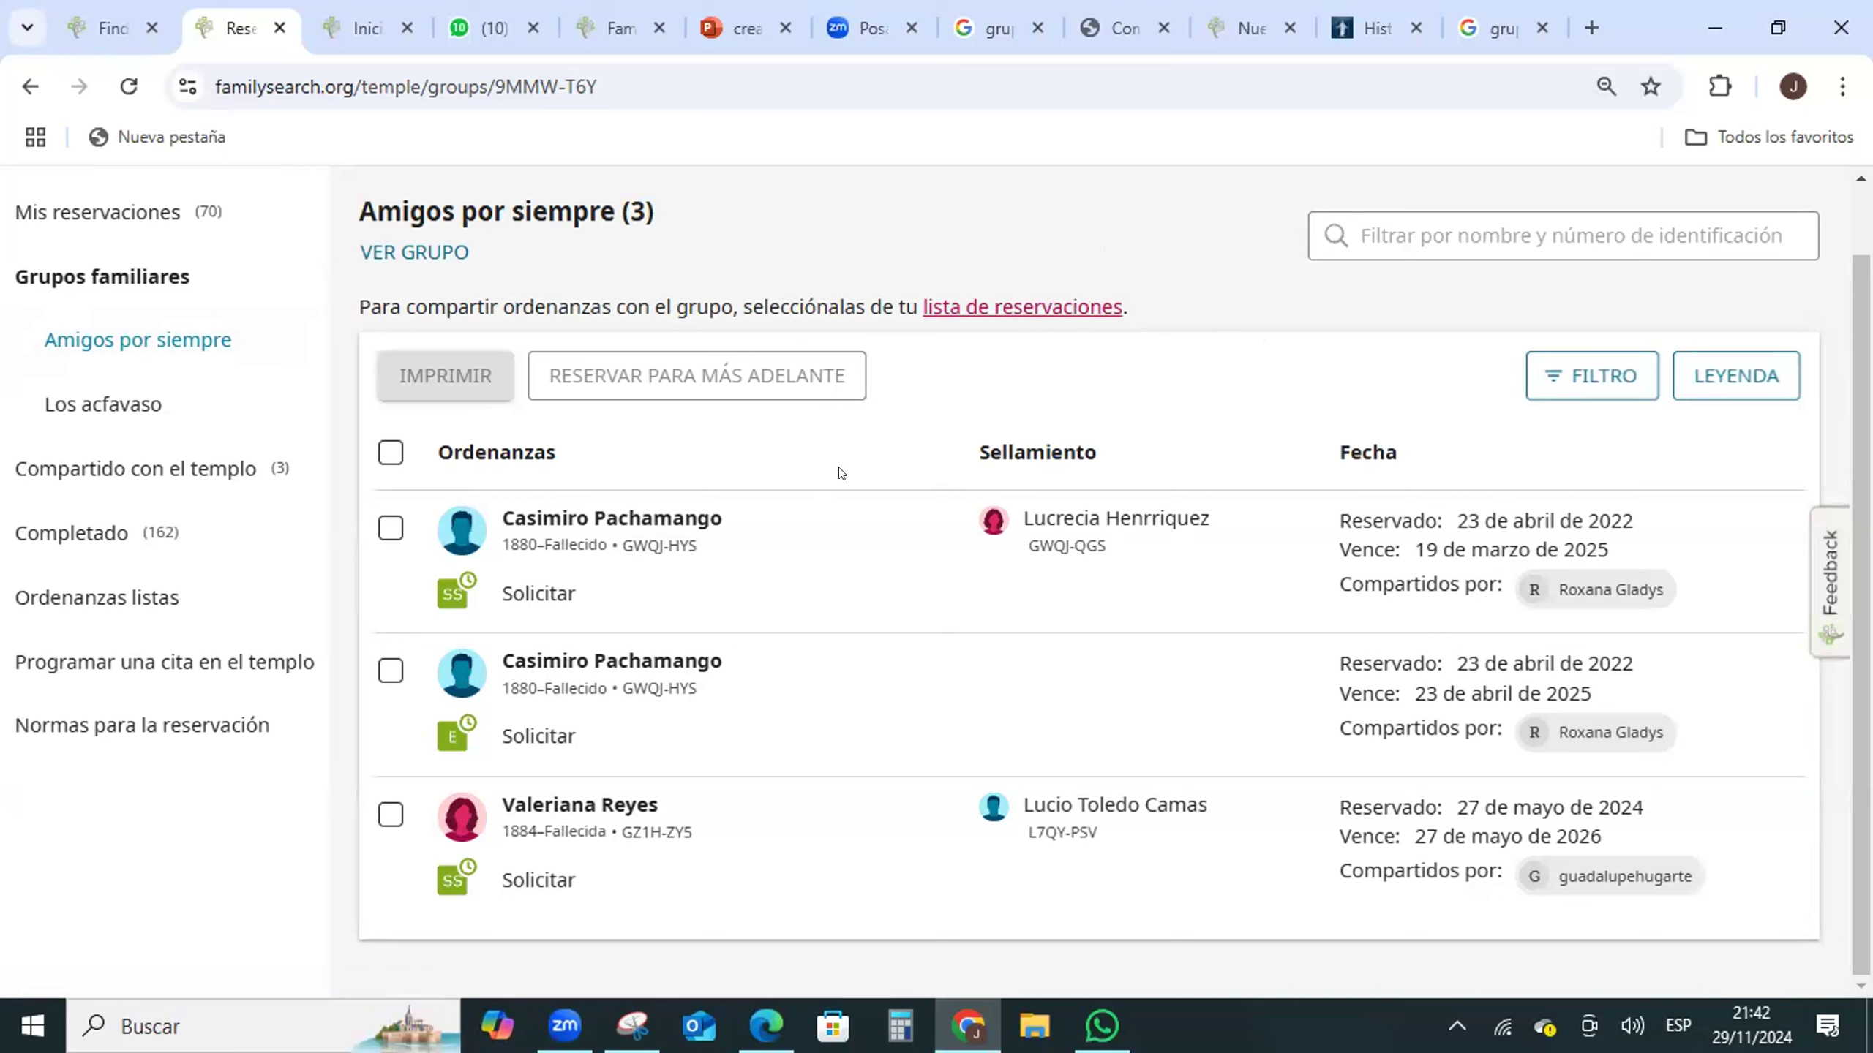
- Open the Amigos por siempre group page from its reservations and examine the administrator and member lists
left_click(1565, 388)
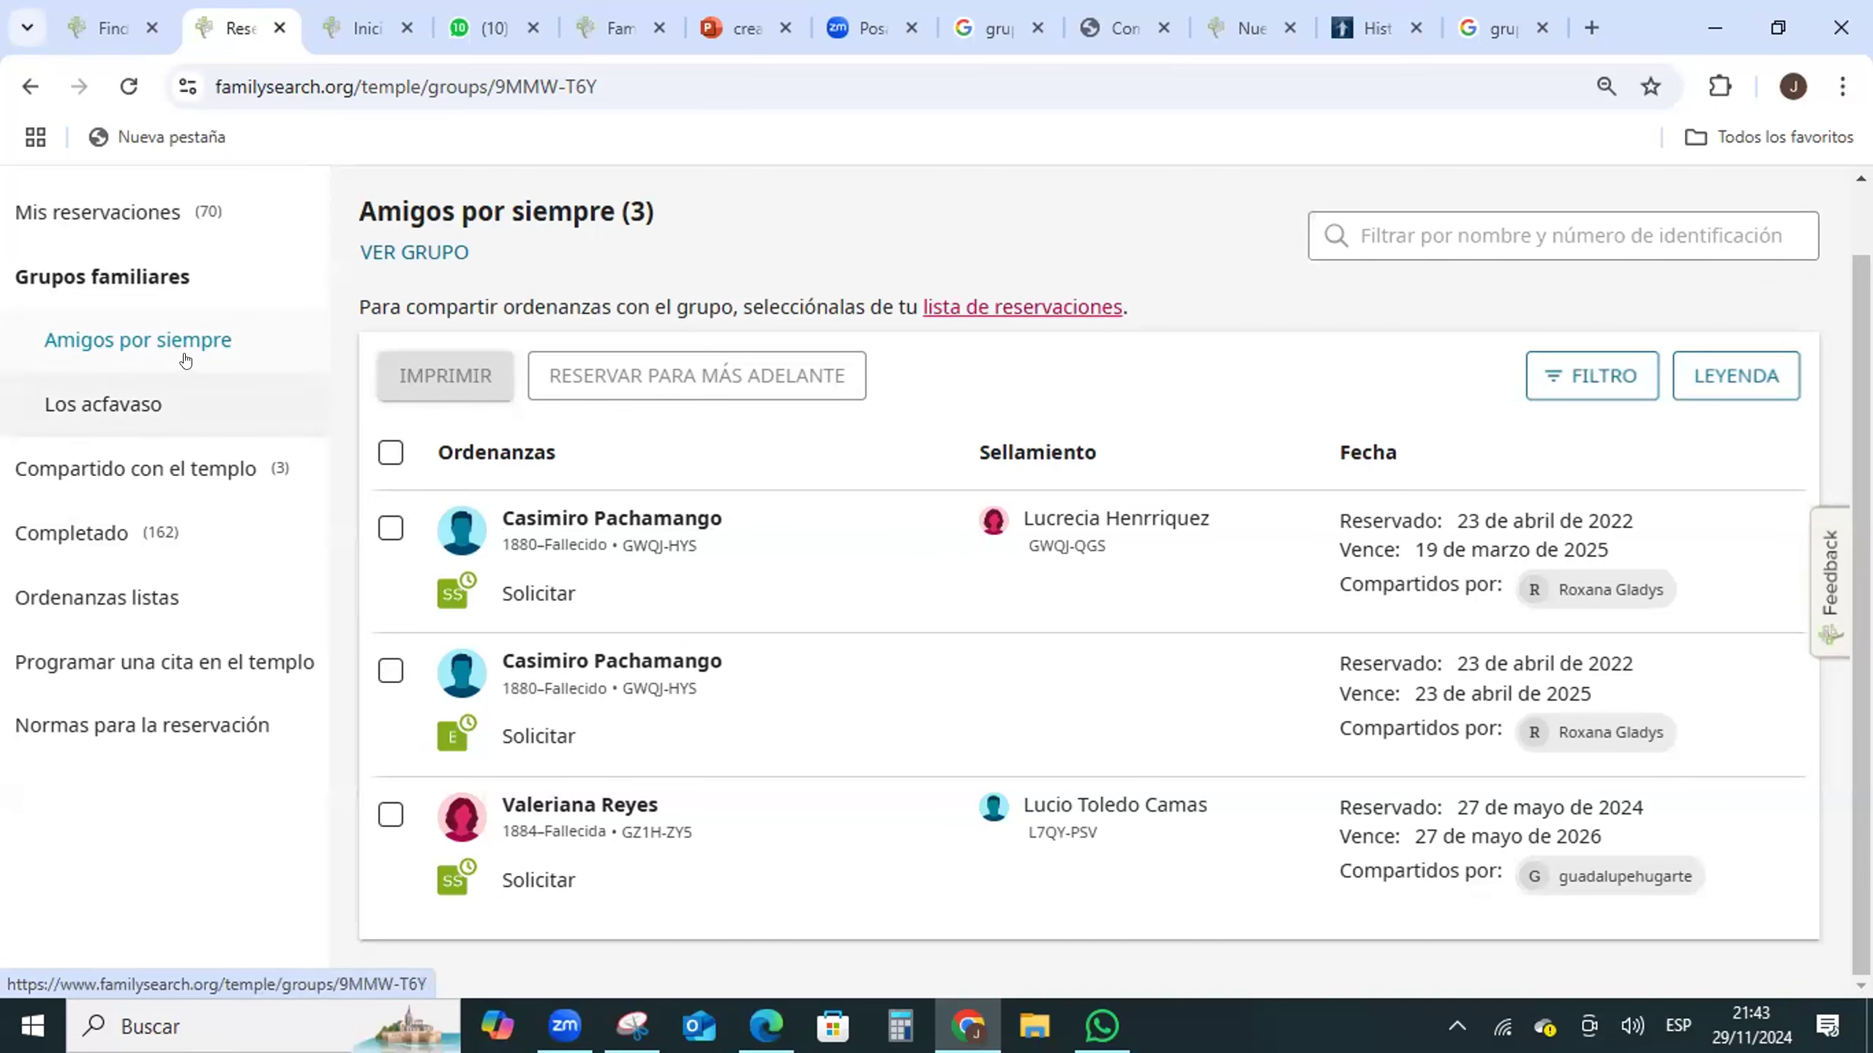
left_click(158, 341)
left_click(422, 251)
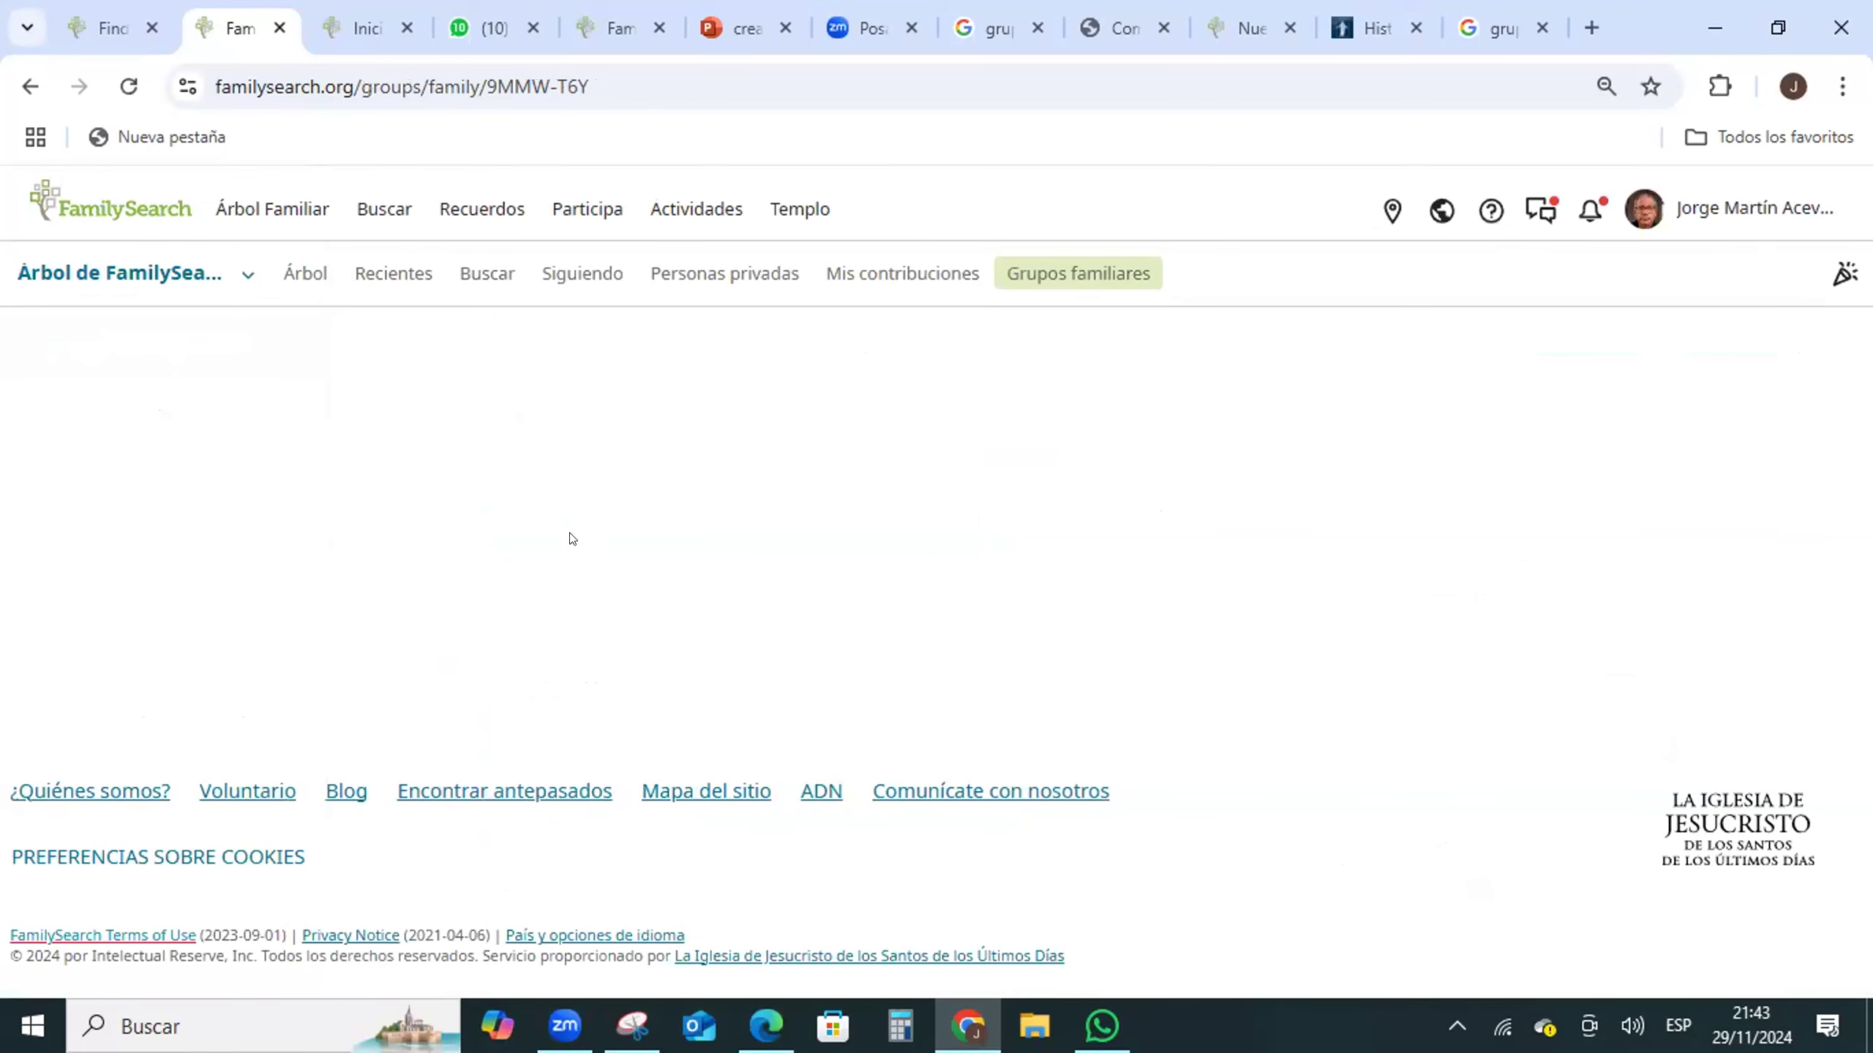
scroll(589, 541, "down", 5)
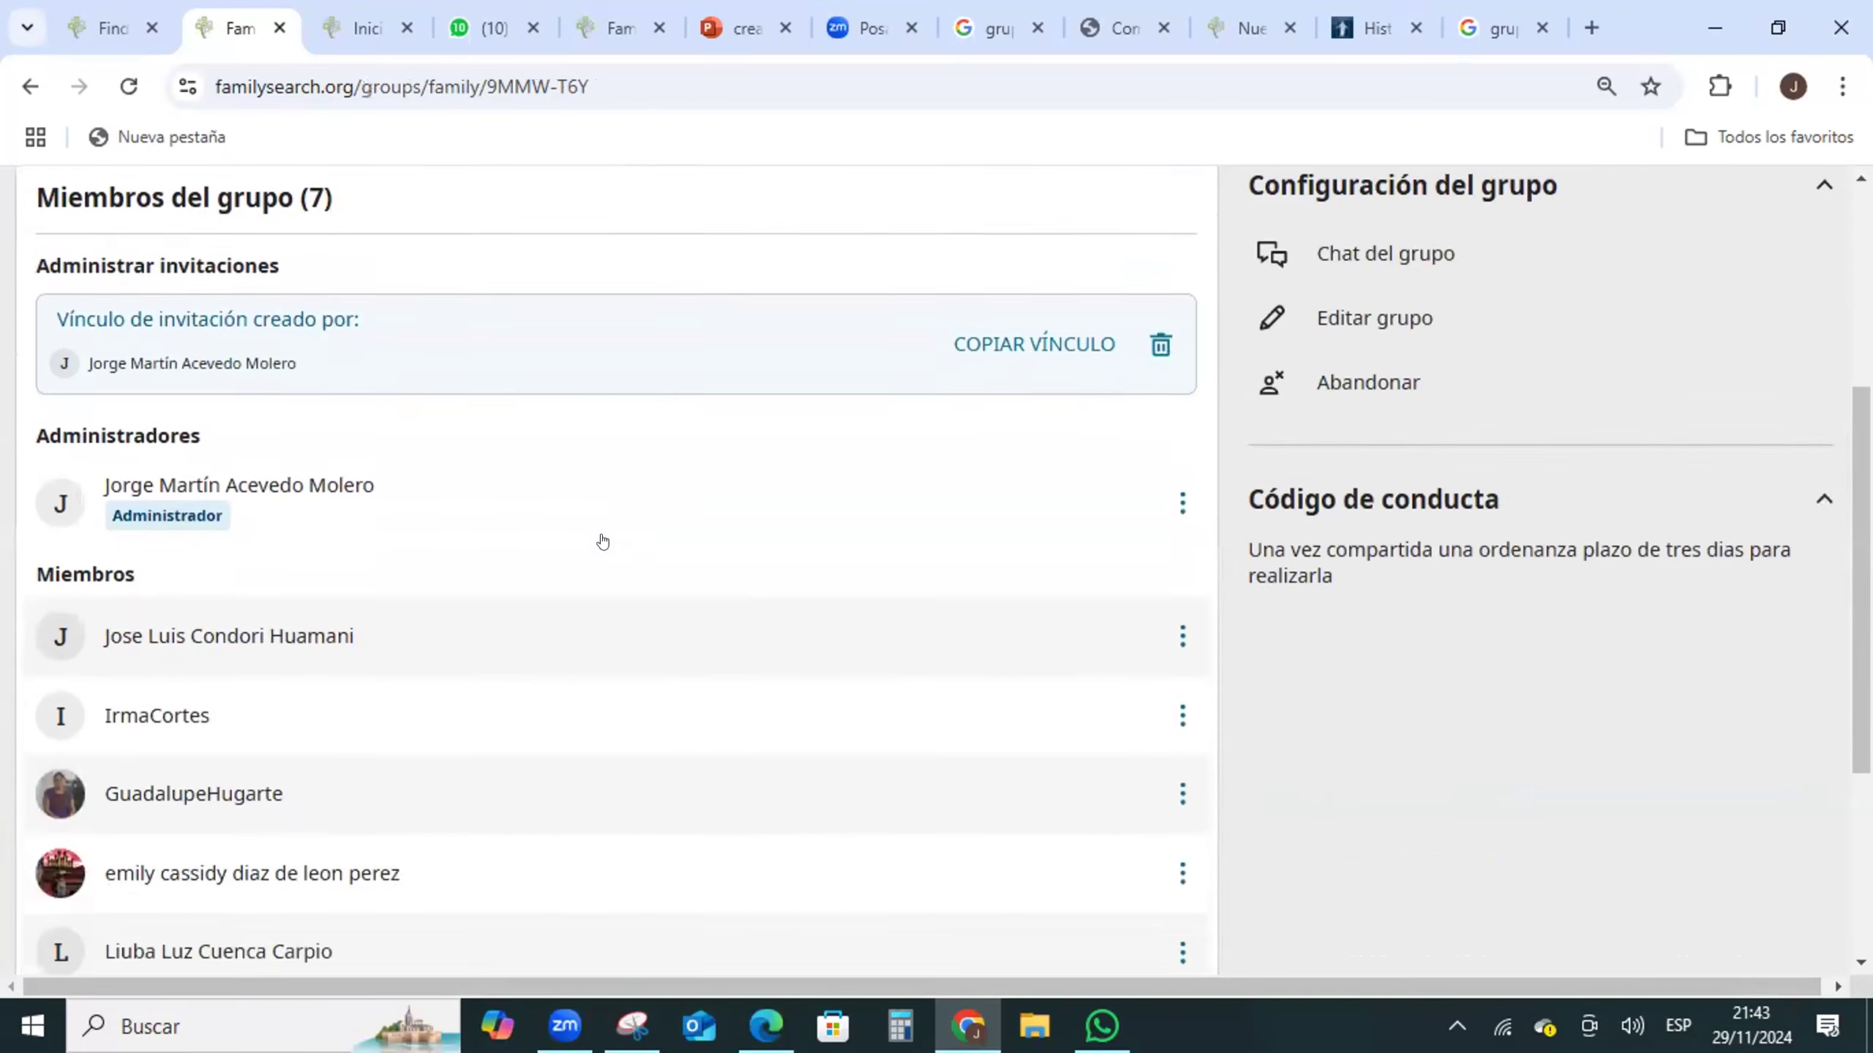
scroll(602, 542, "down", 3)
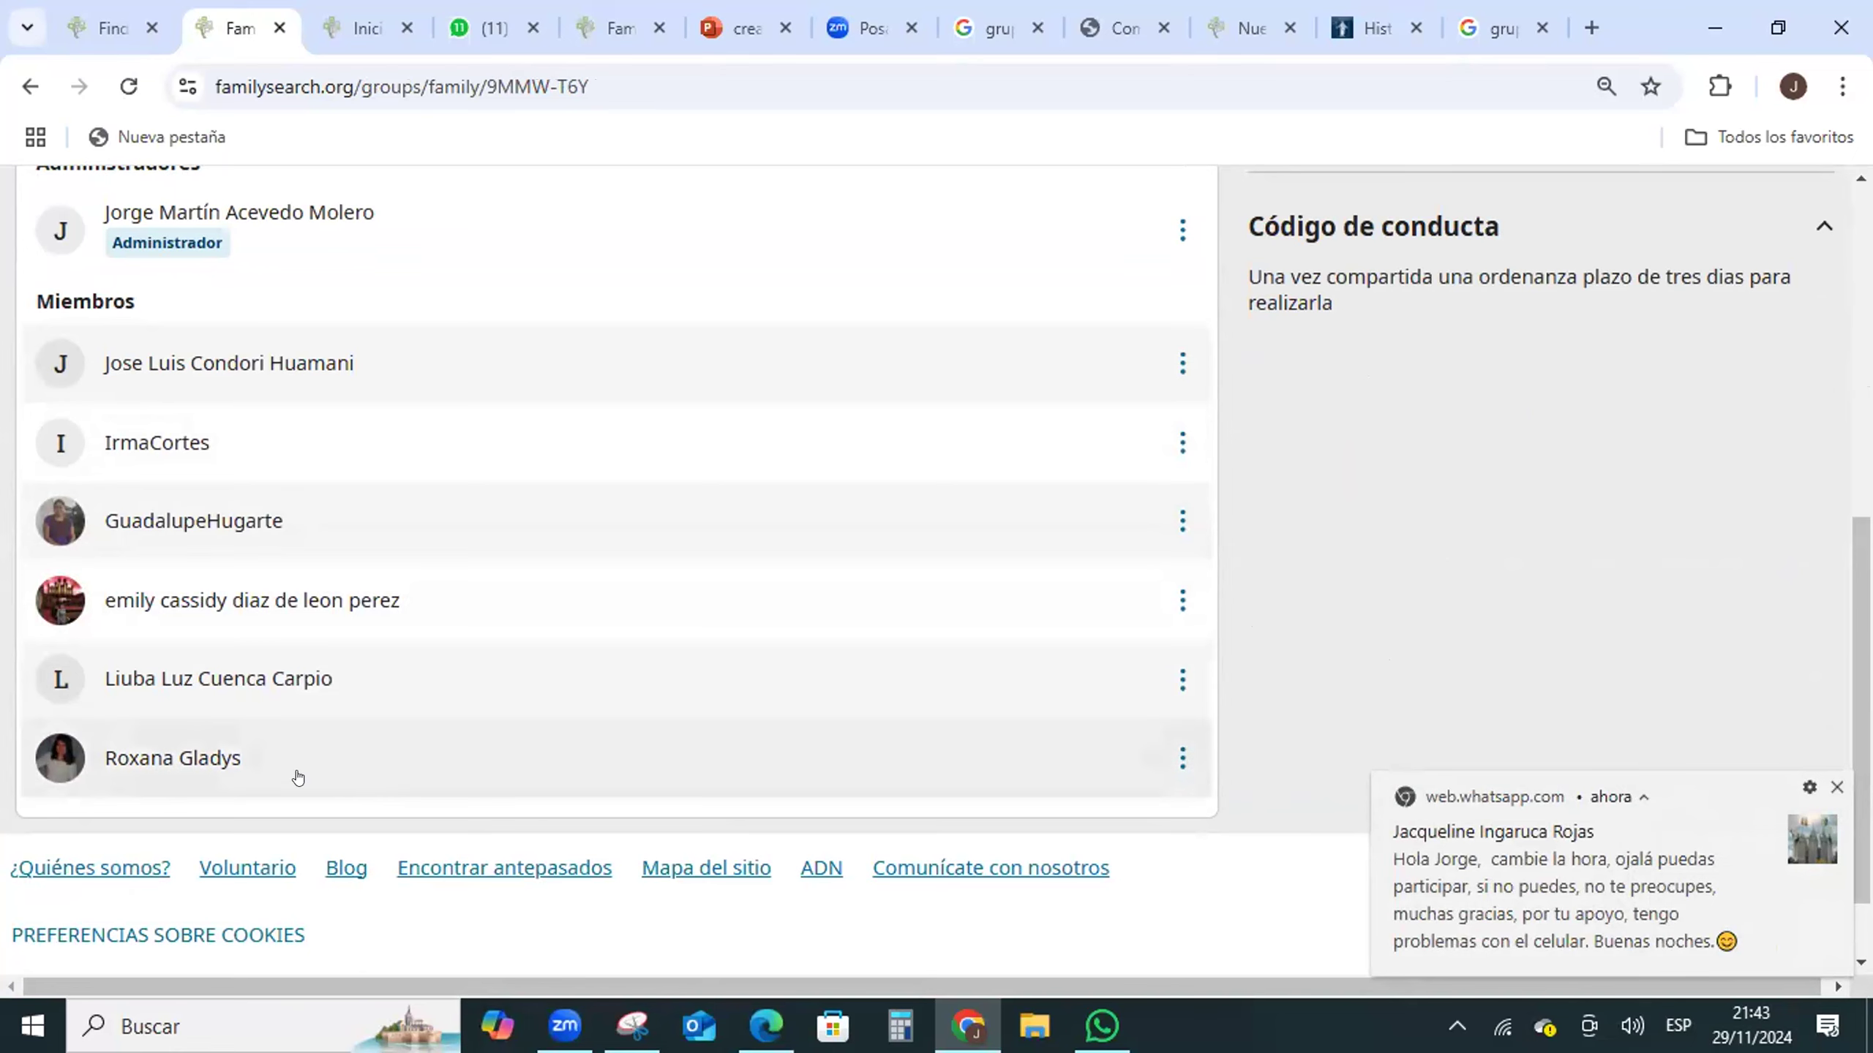
scroll(297, 761, "up", 6)
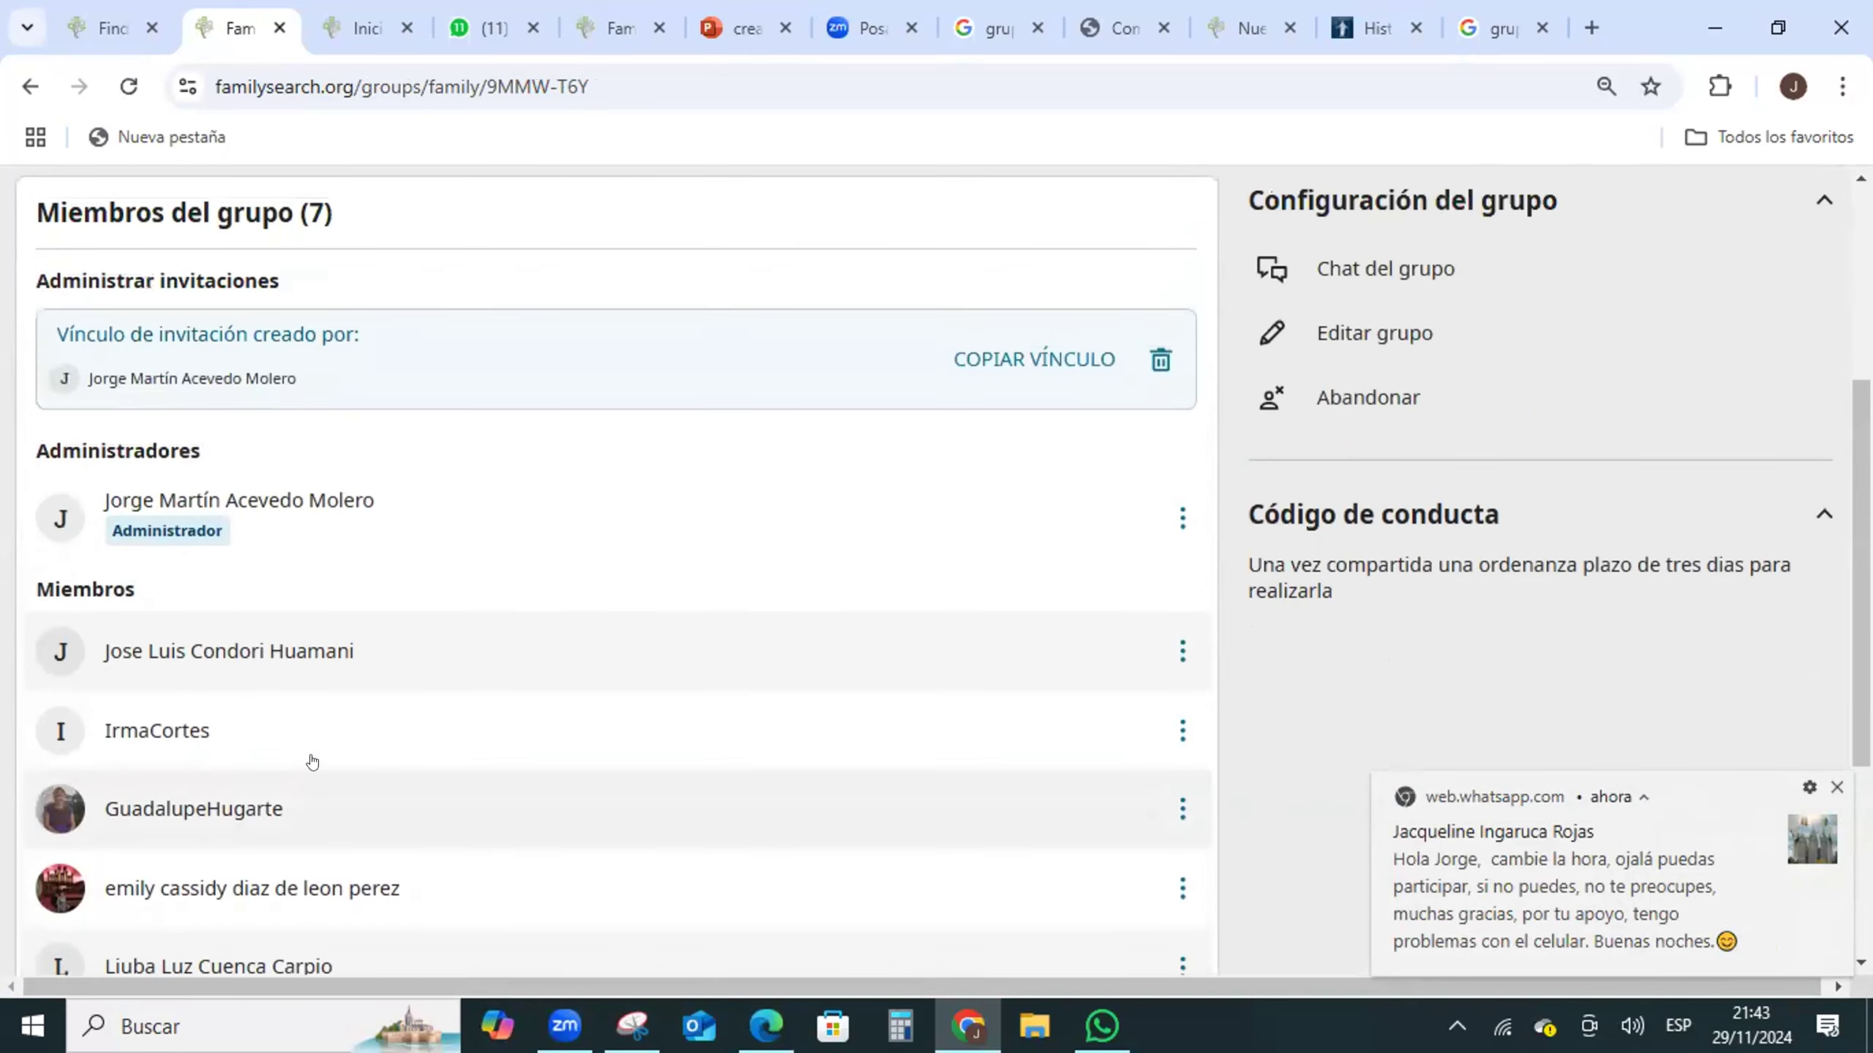
scroll(841, 652, "down", 5)
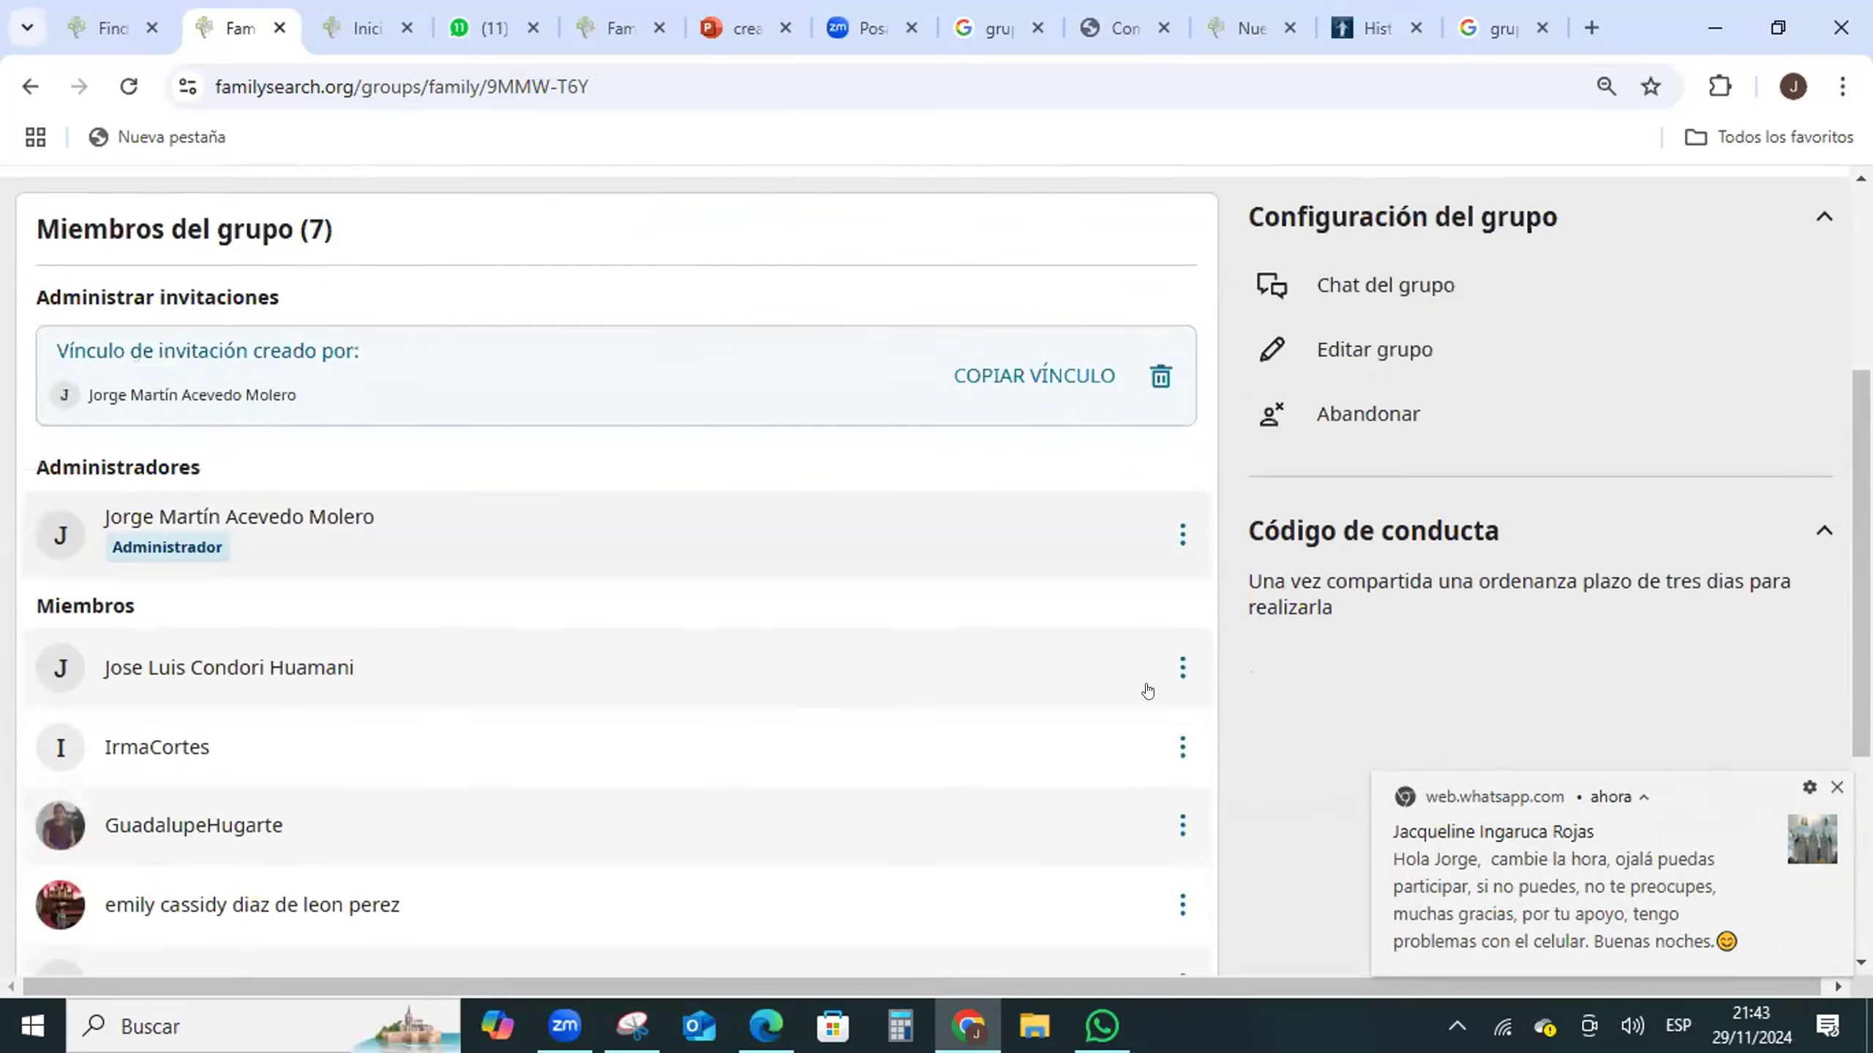
scroll(1450, 649, "down", 2)
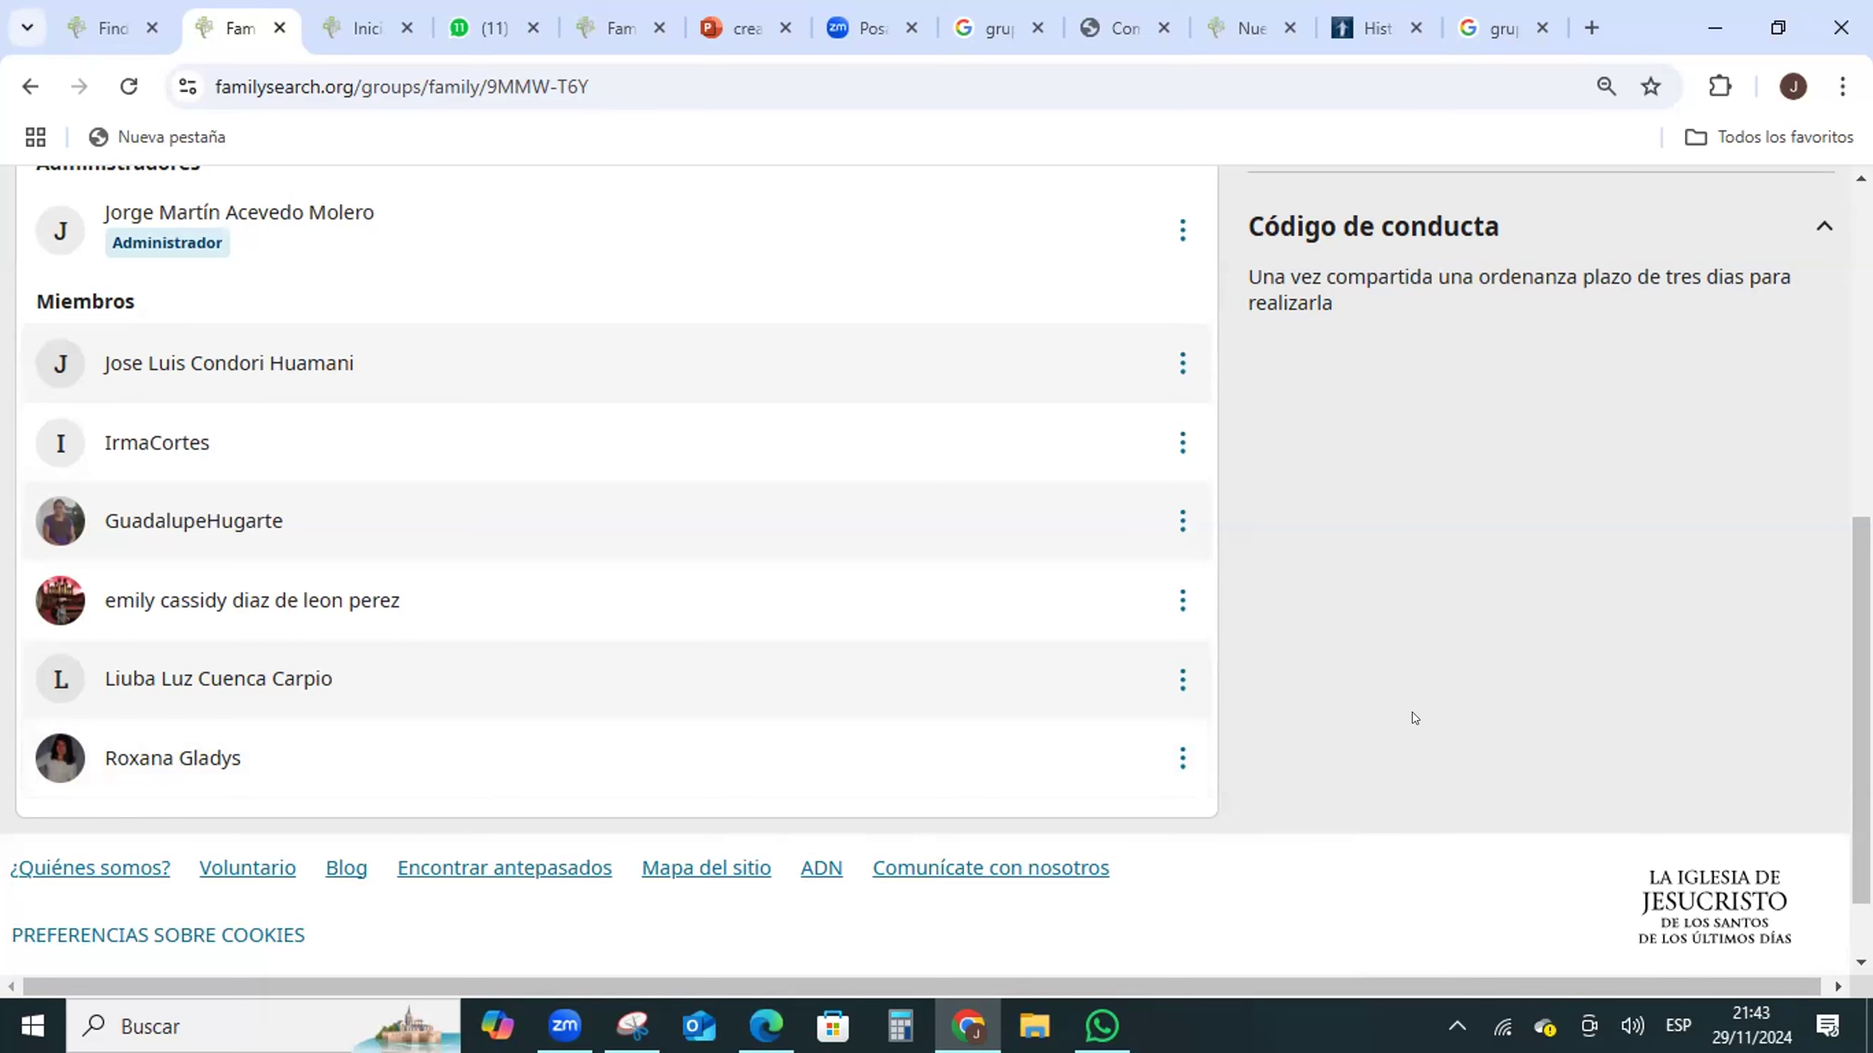
scroll(1412, 711, "up", 3)
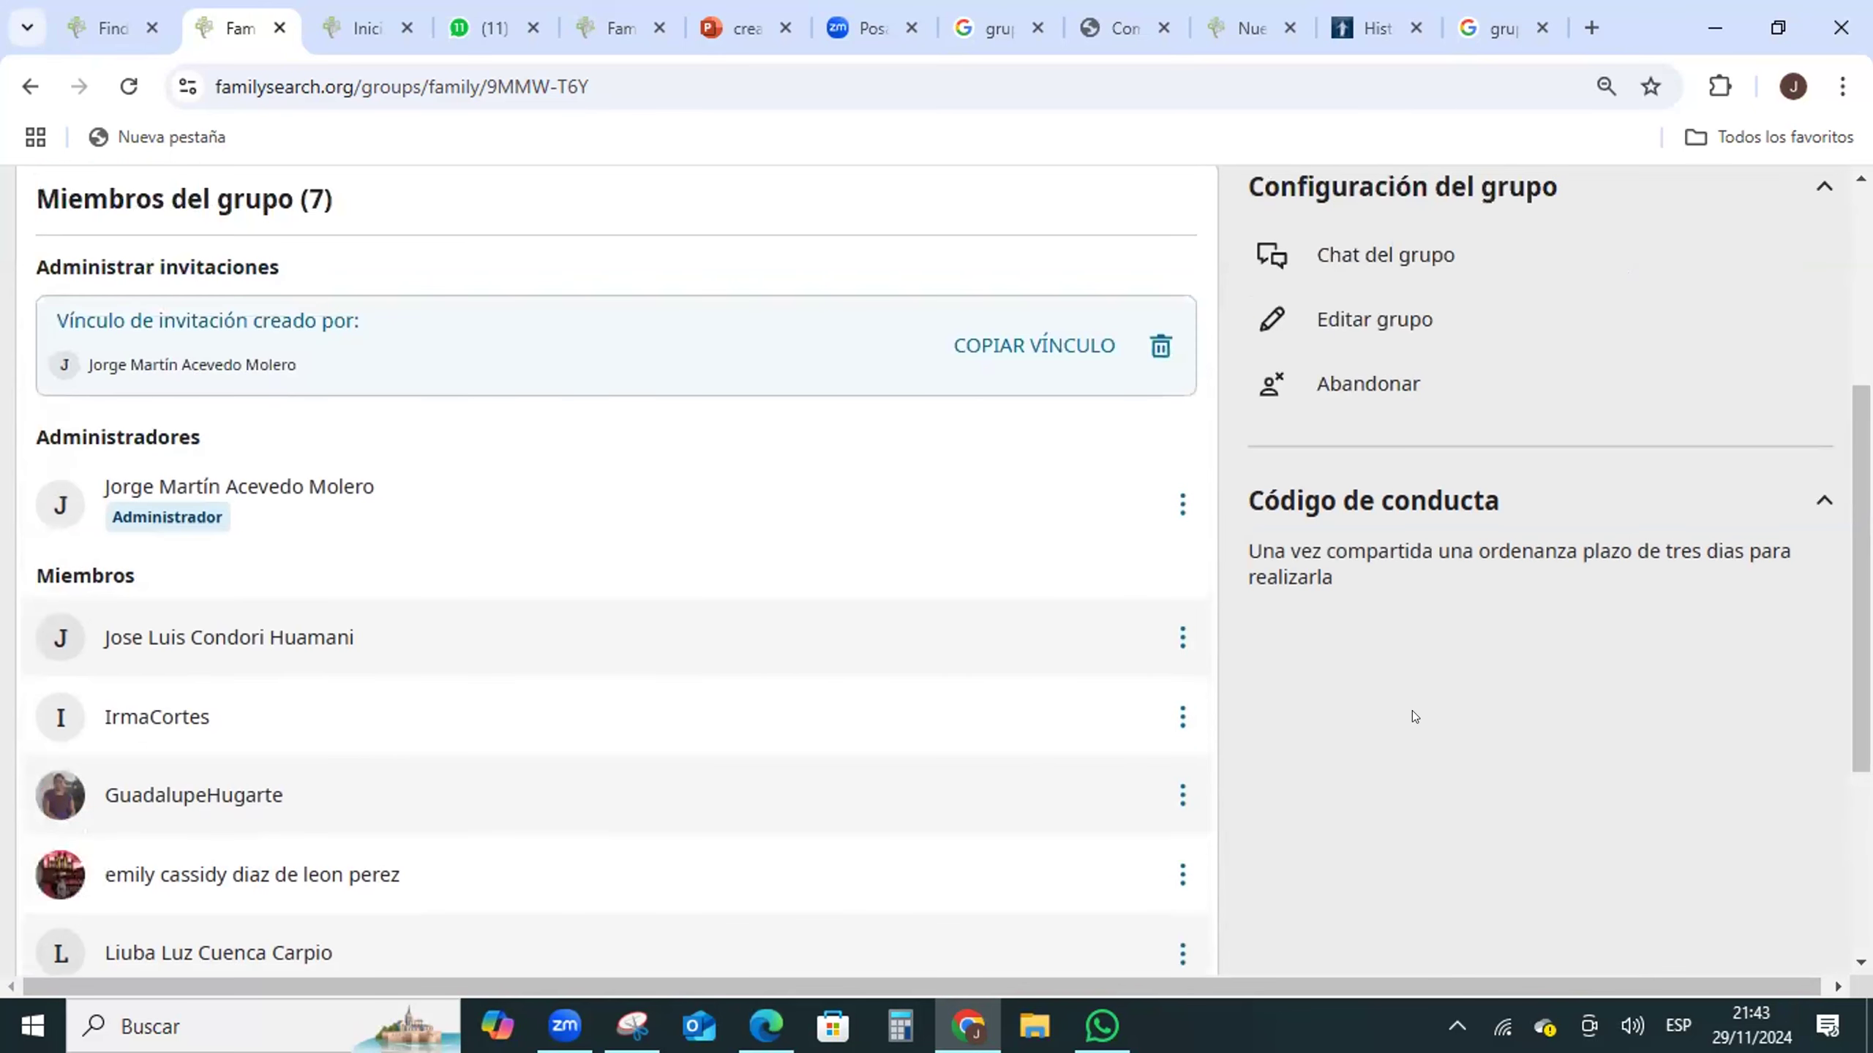
scroll(1387, 717, "down", 3)
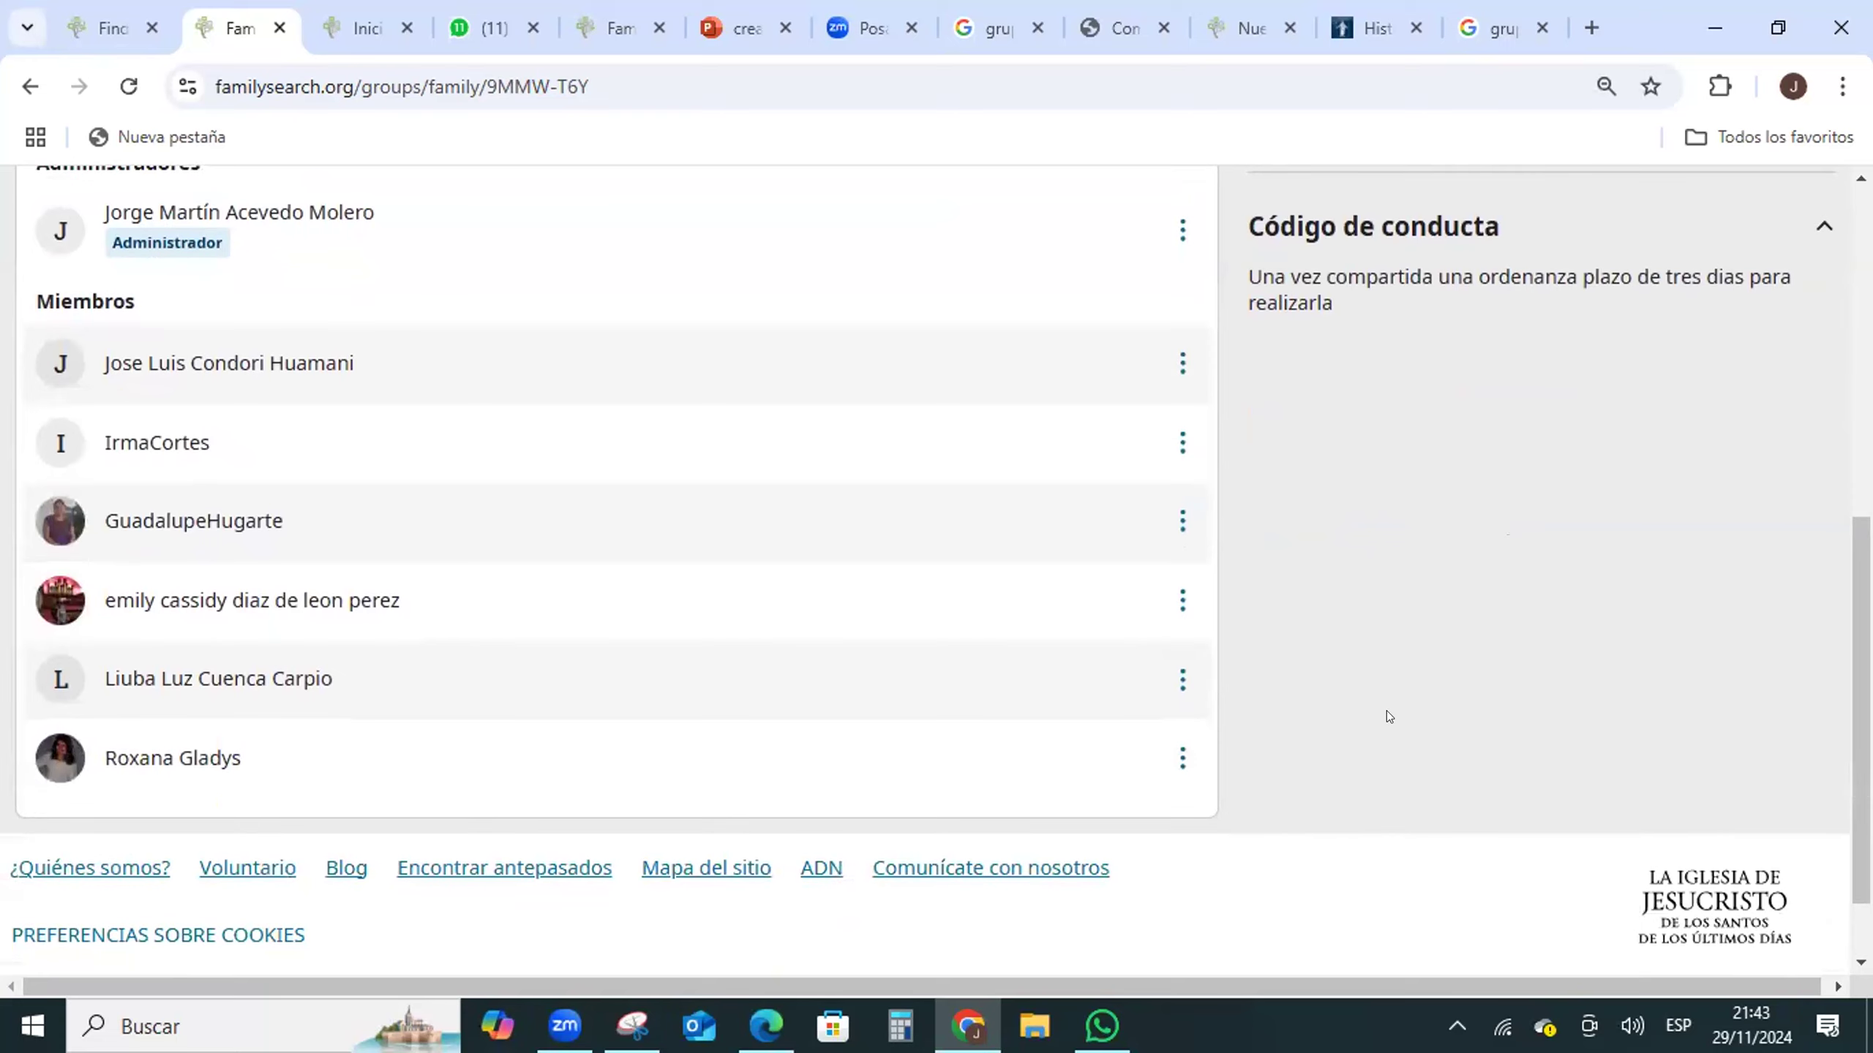
scroll(1364, 749, "up", 3)
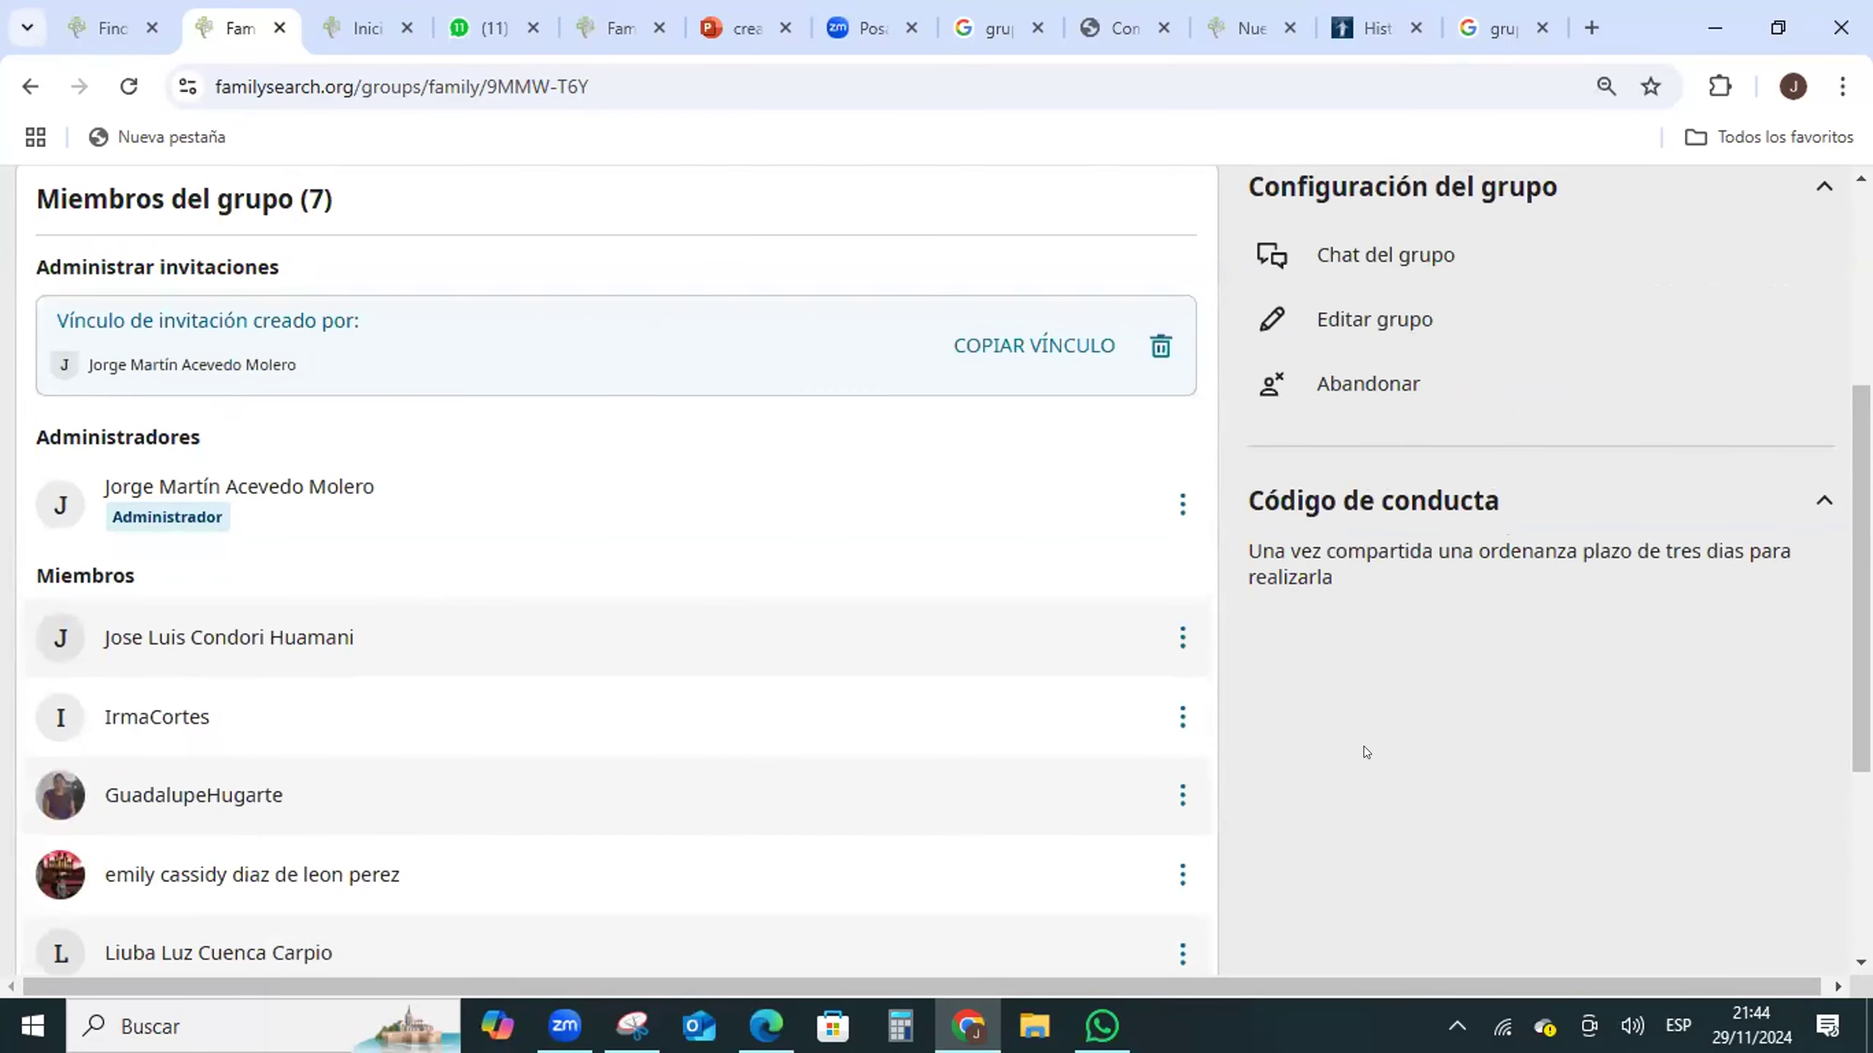
scroll(1363, 747, "up", 5)
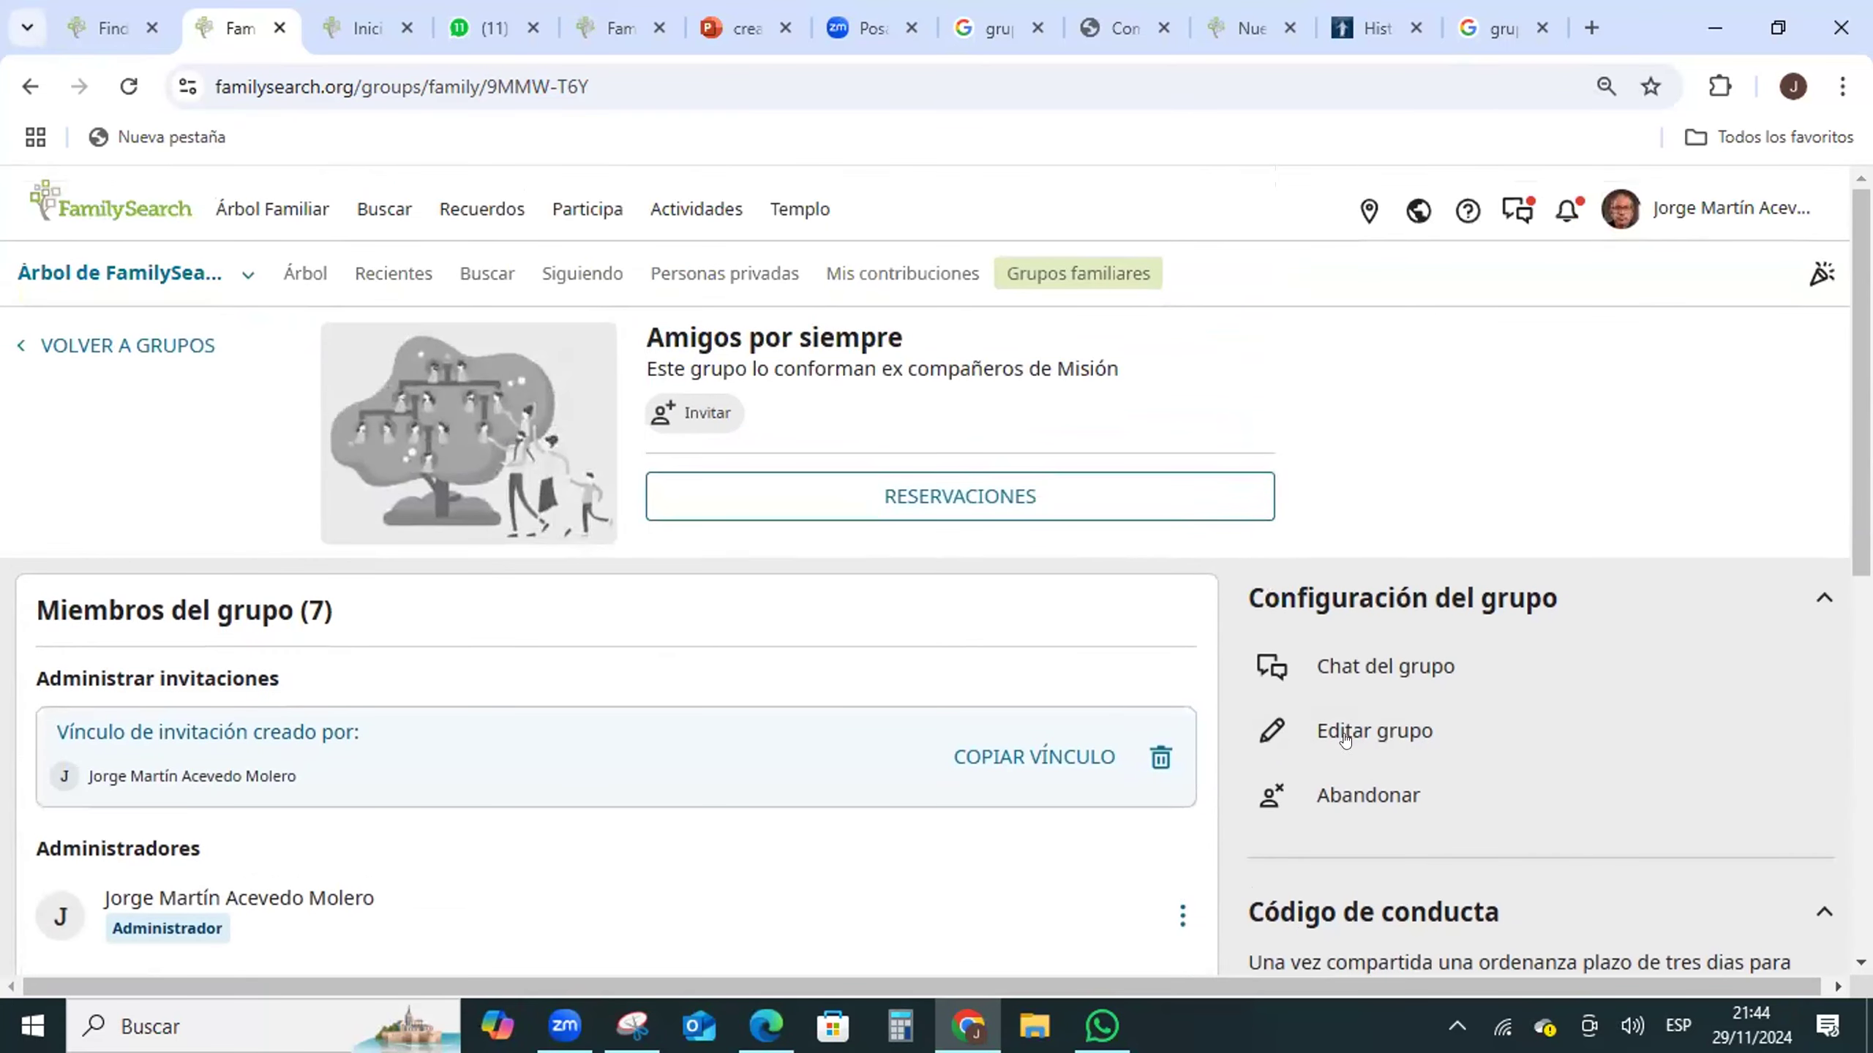
- Open the group's reservations and look over all the ordinances shared with Amigos por siempre
left_click(1010, 493)
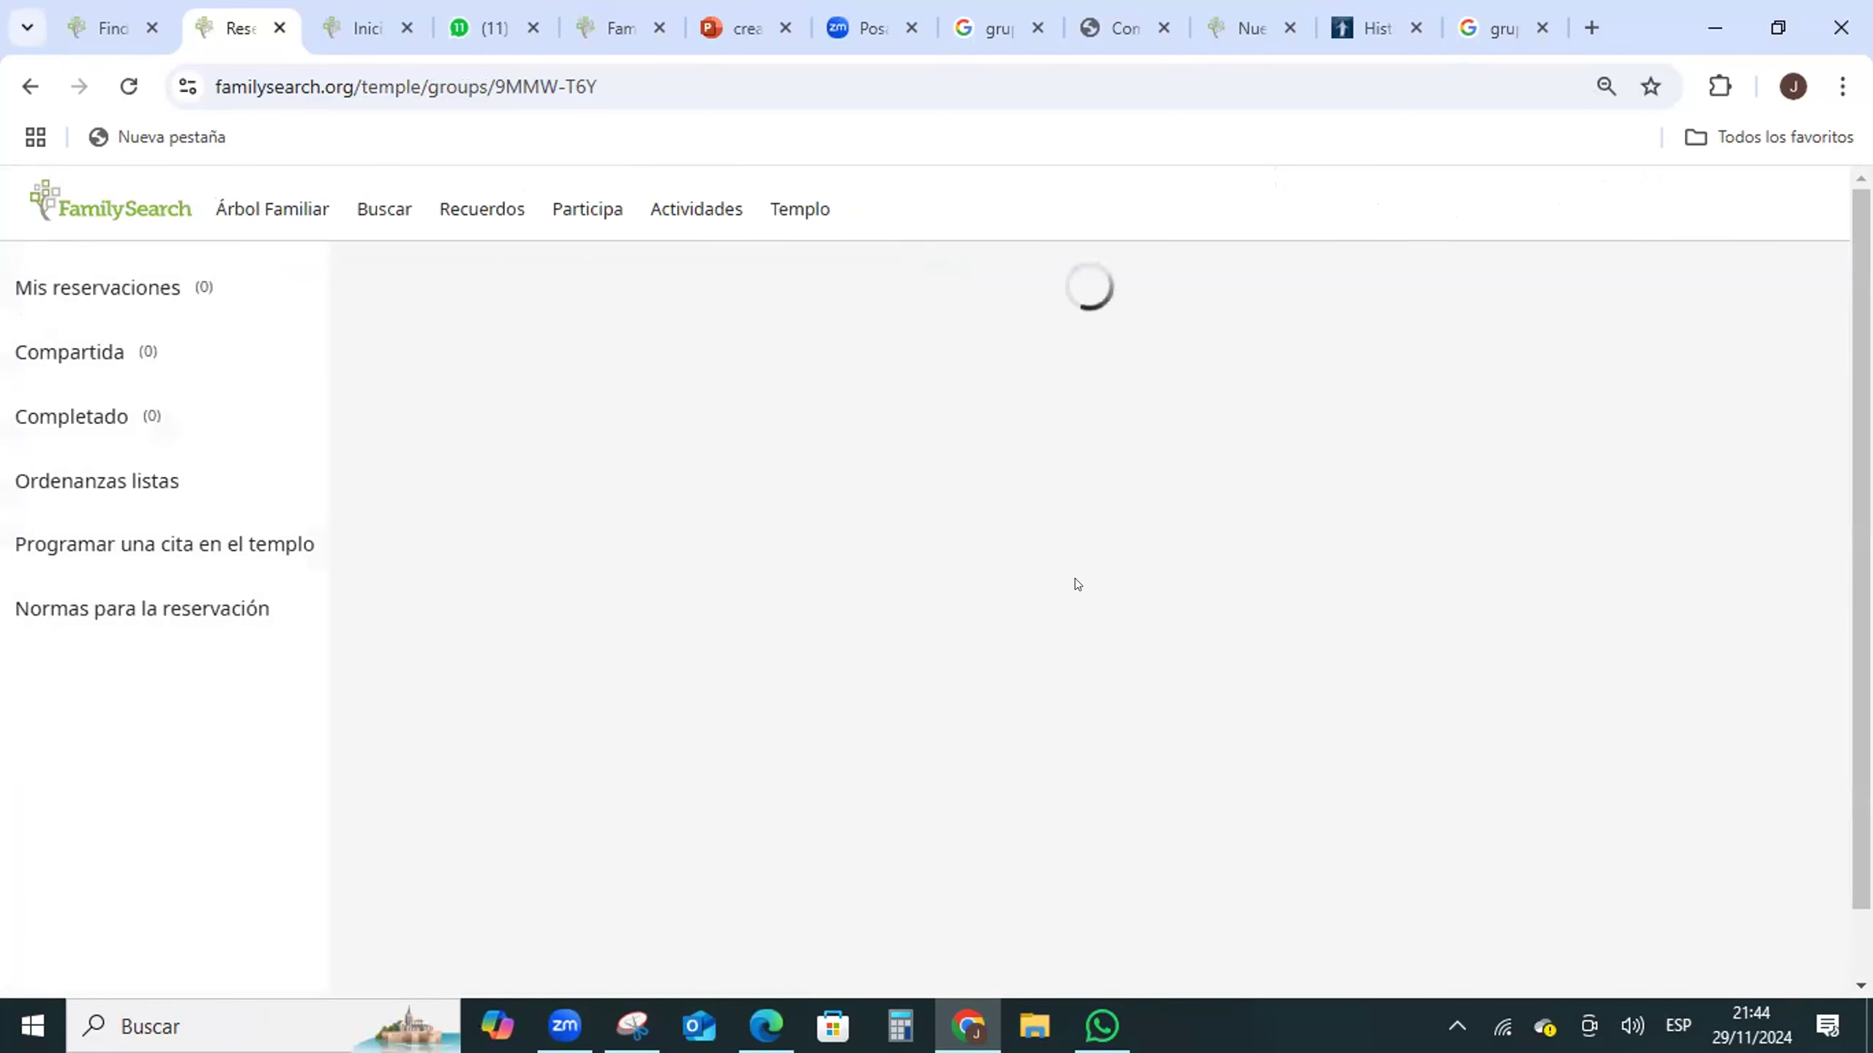
scroll(1079, 585, "down", 2)
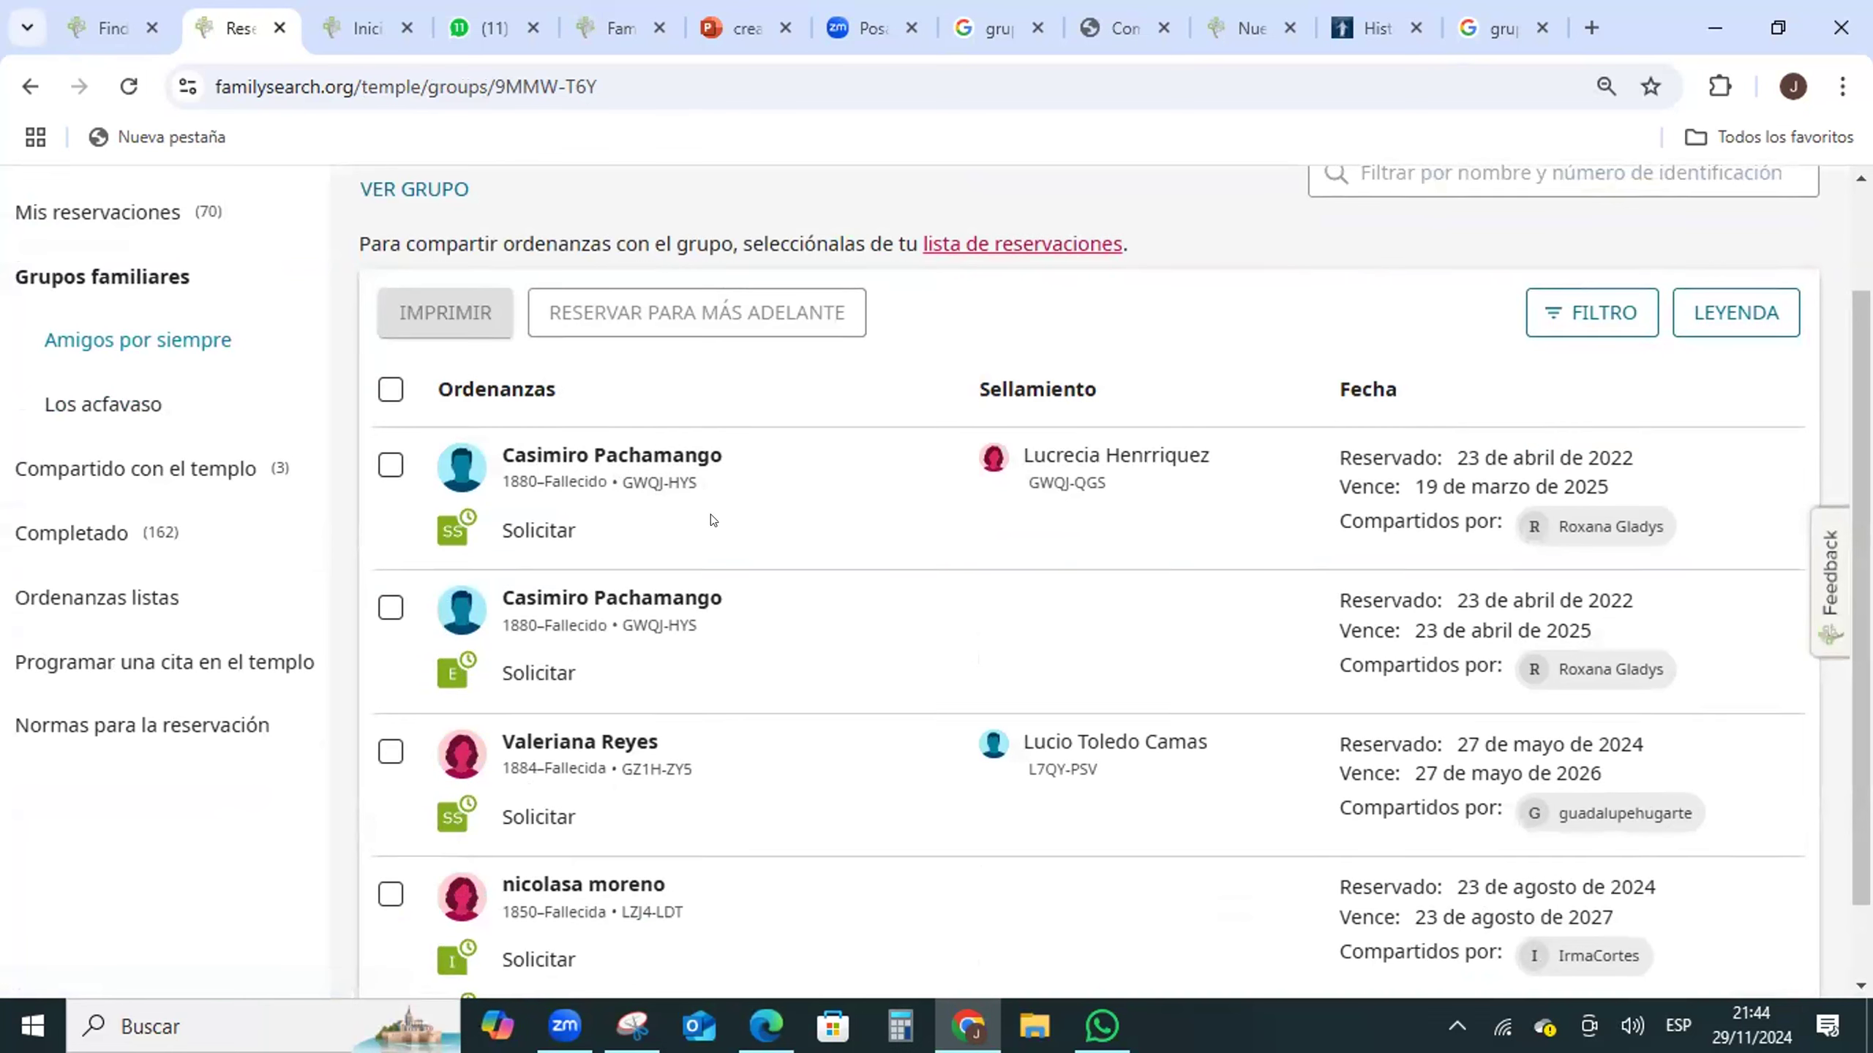
scroll(711, 515, "down", 1)
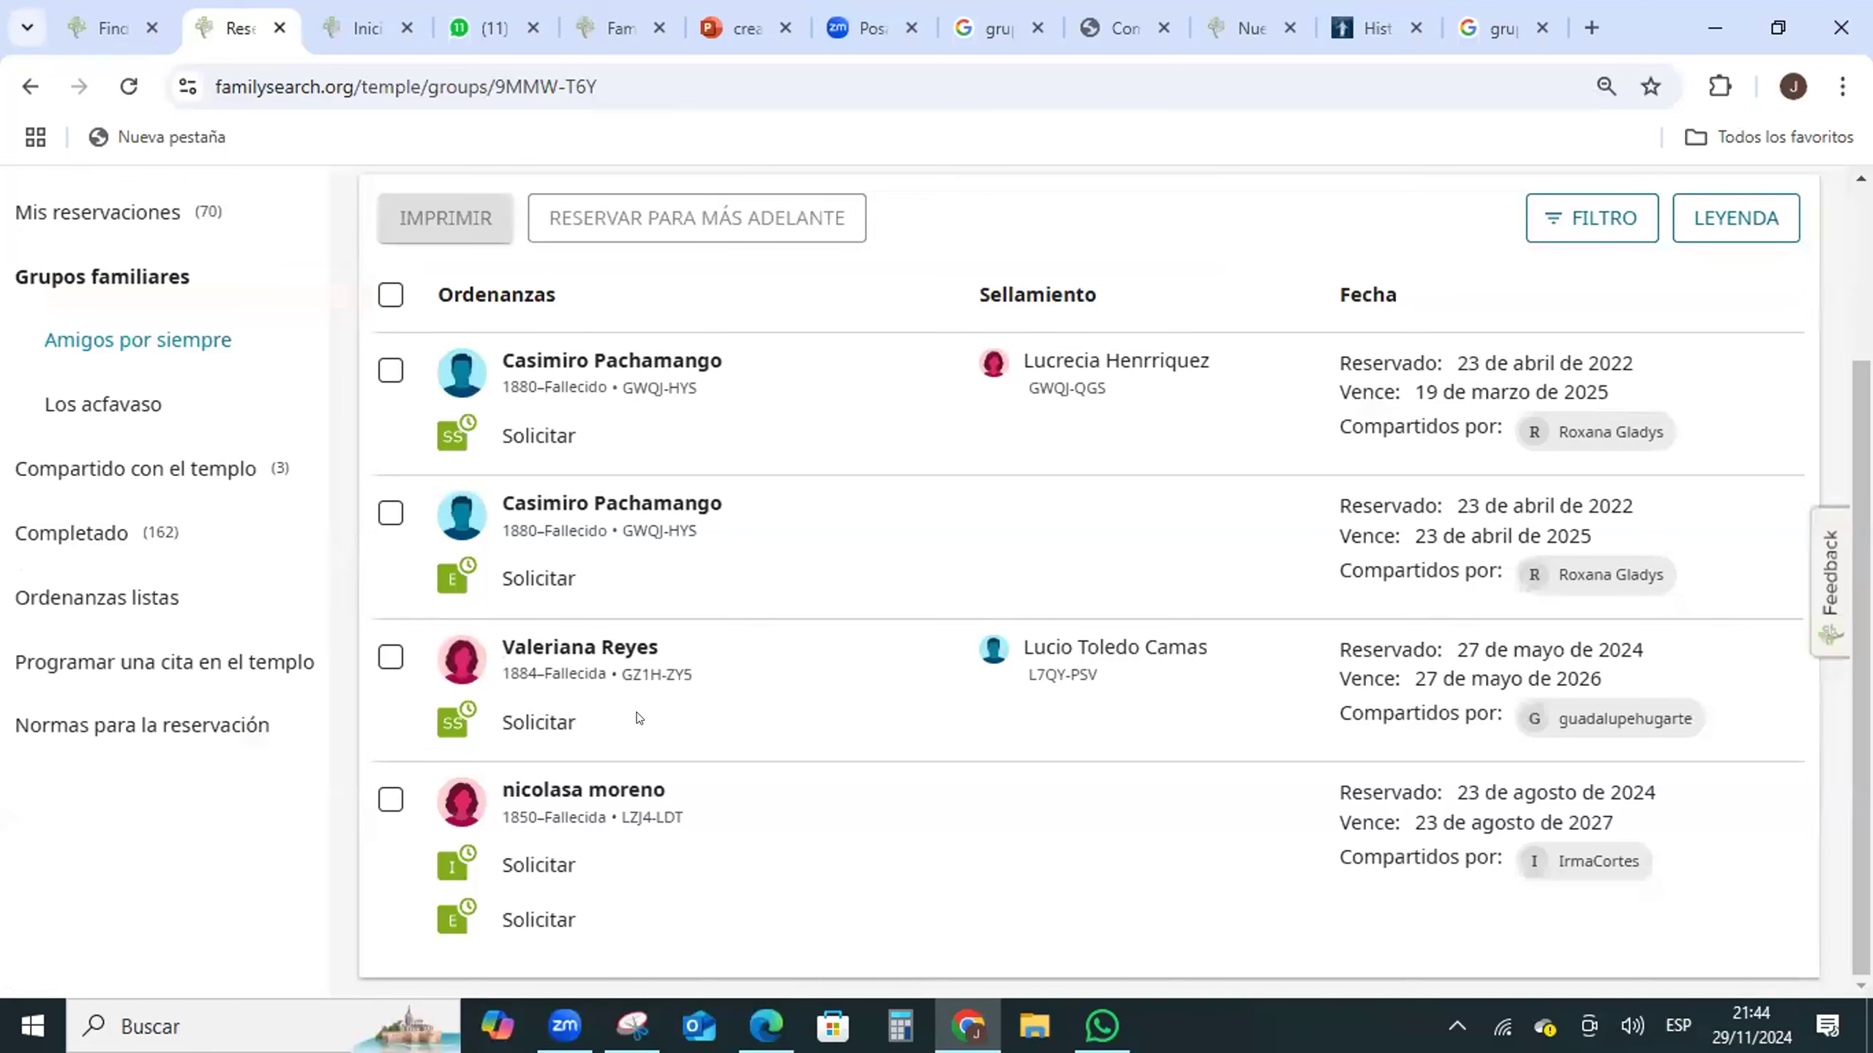
scroll(755, 692, "up", 3)
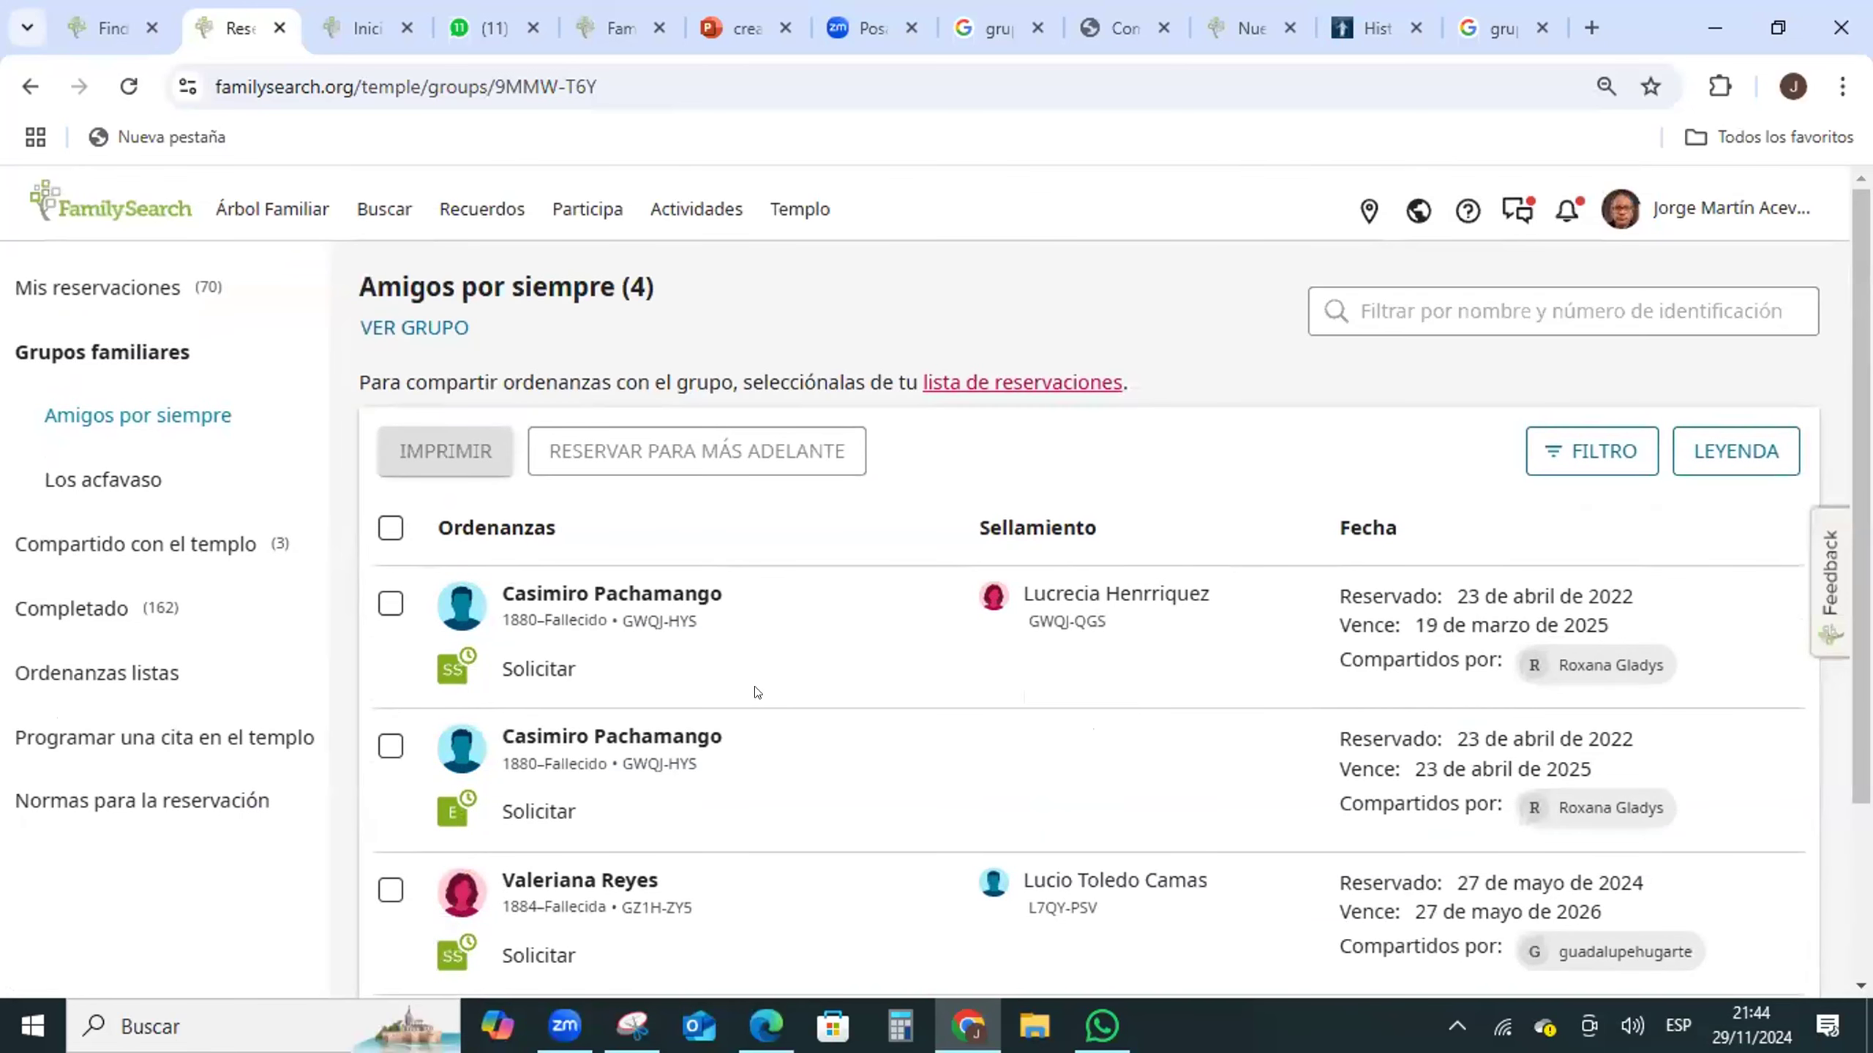
- Return to the group page, review the pending approvals and members, and reload the page
left_click(442, 331)
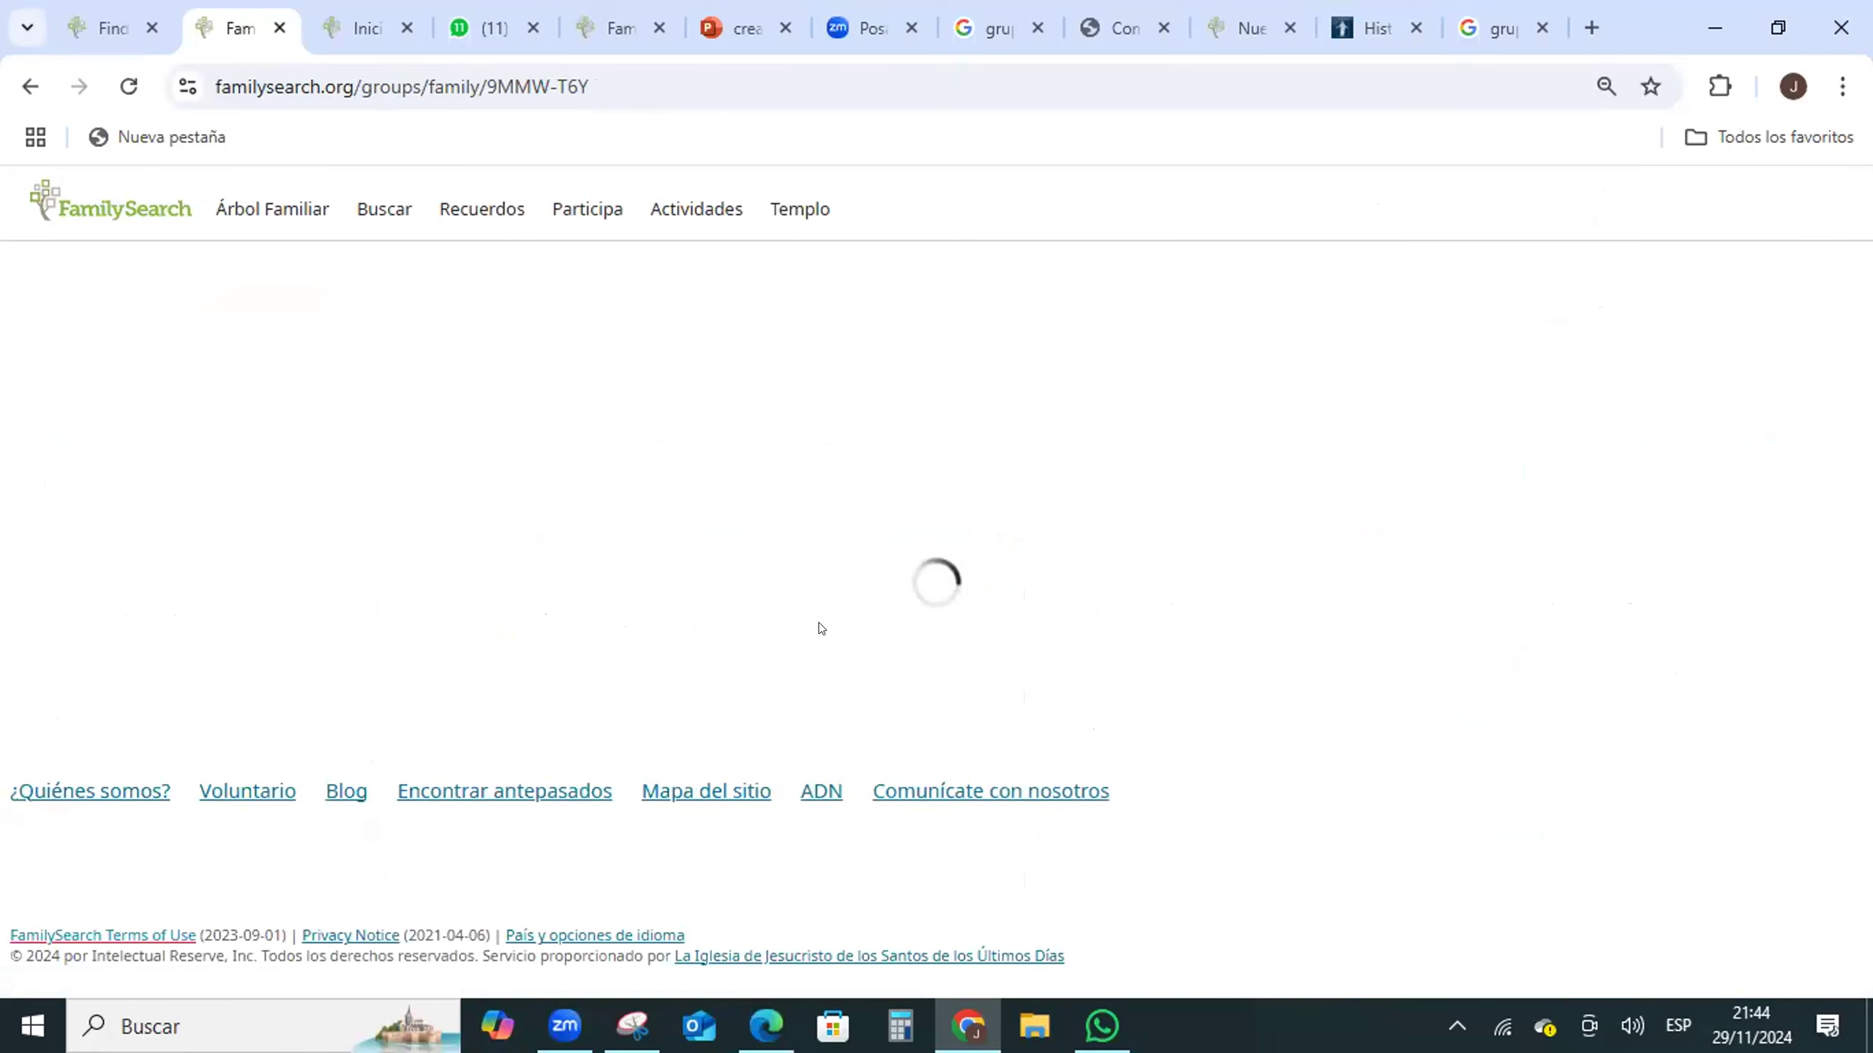
scroll(864, 604, "down", 5)
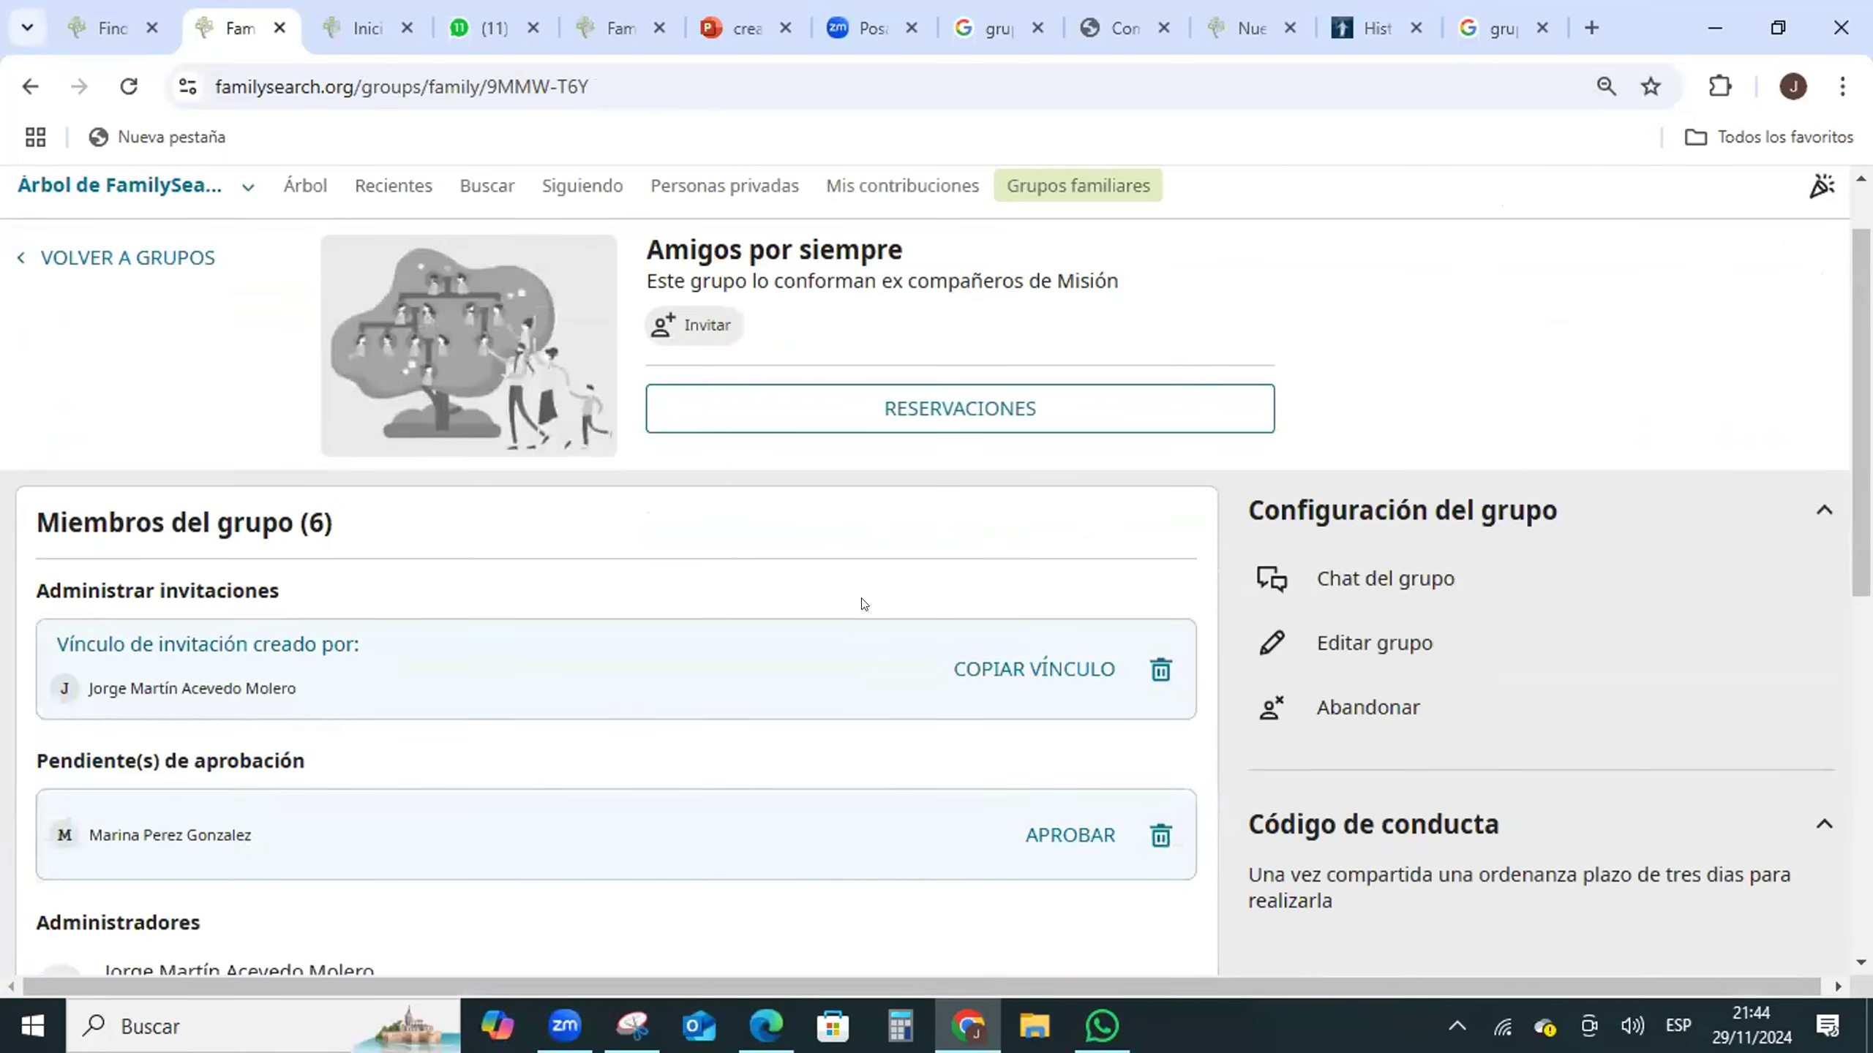
scroll(864, 604, "down", 3)
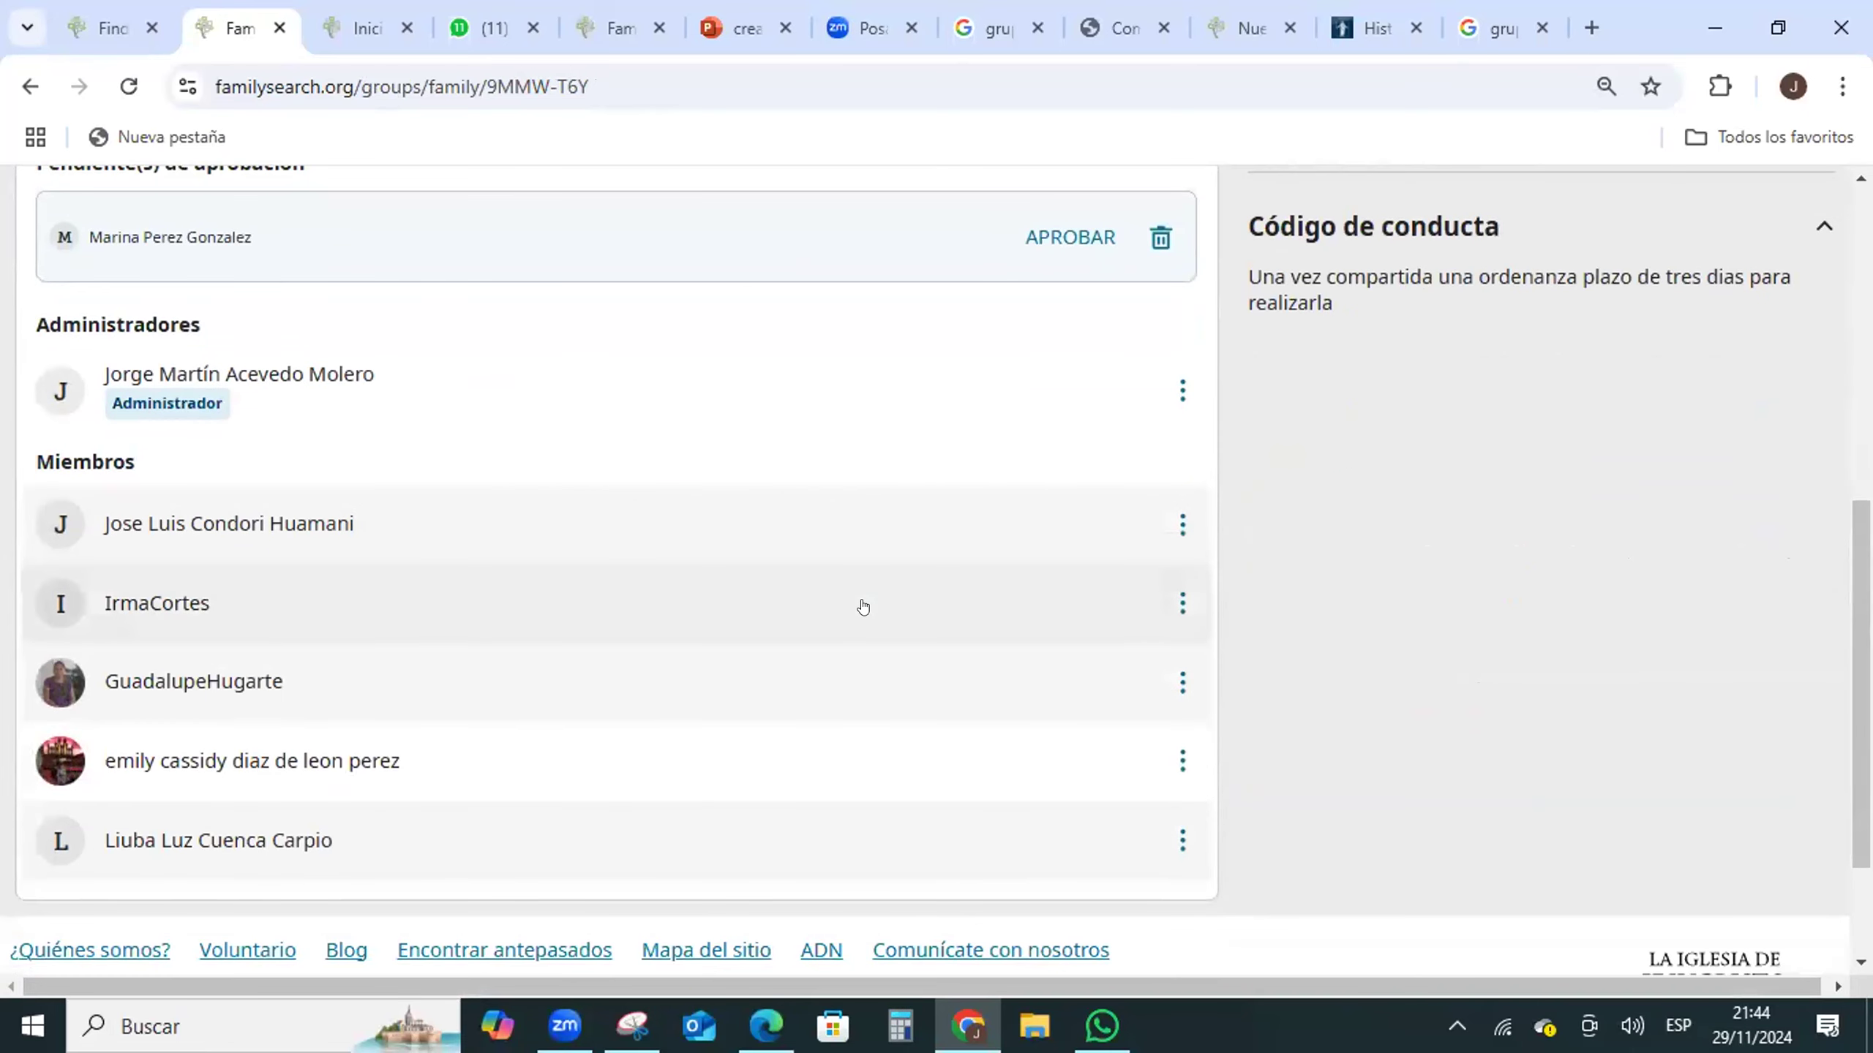
scroll(862, 606, "up", 5)
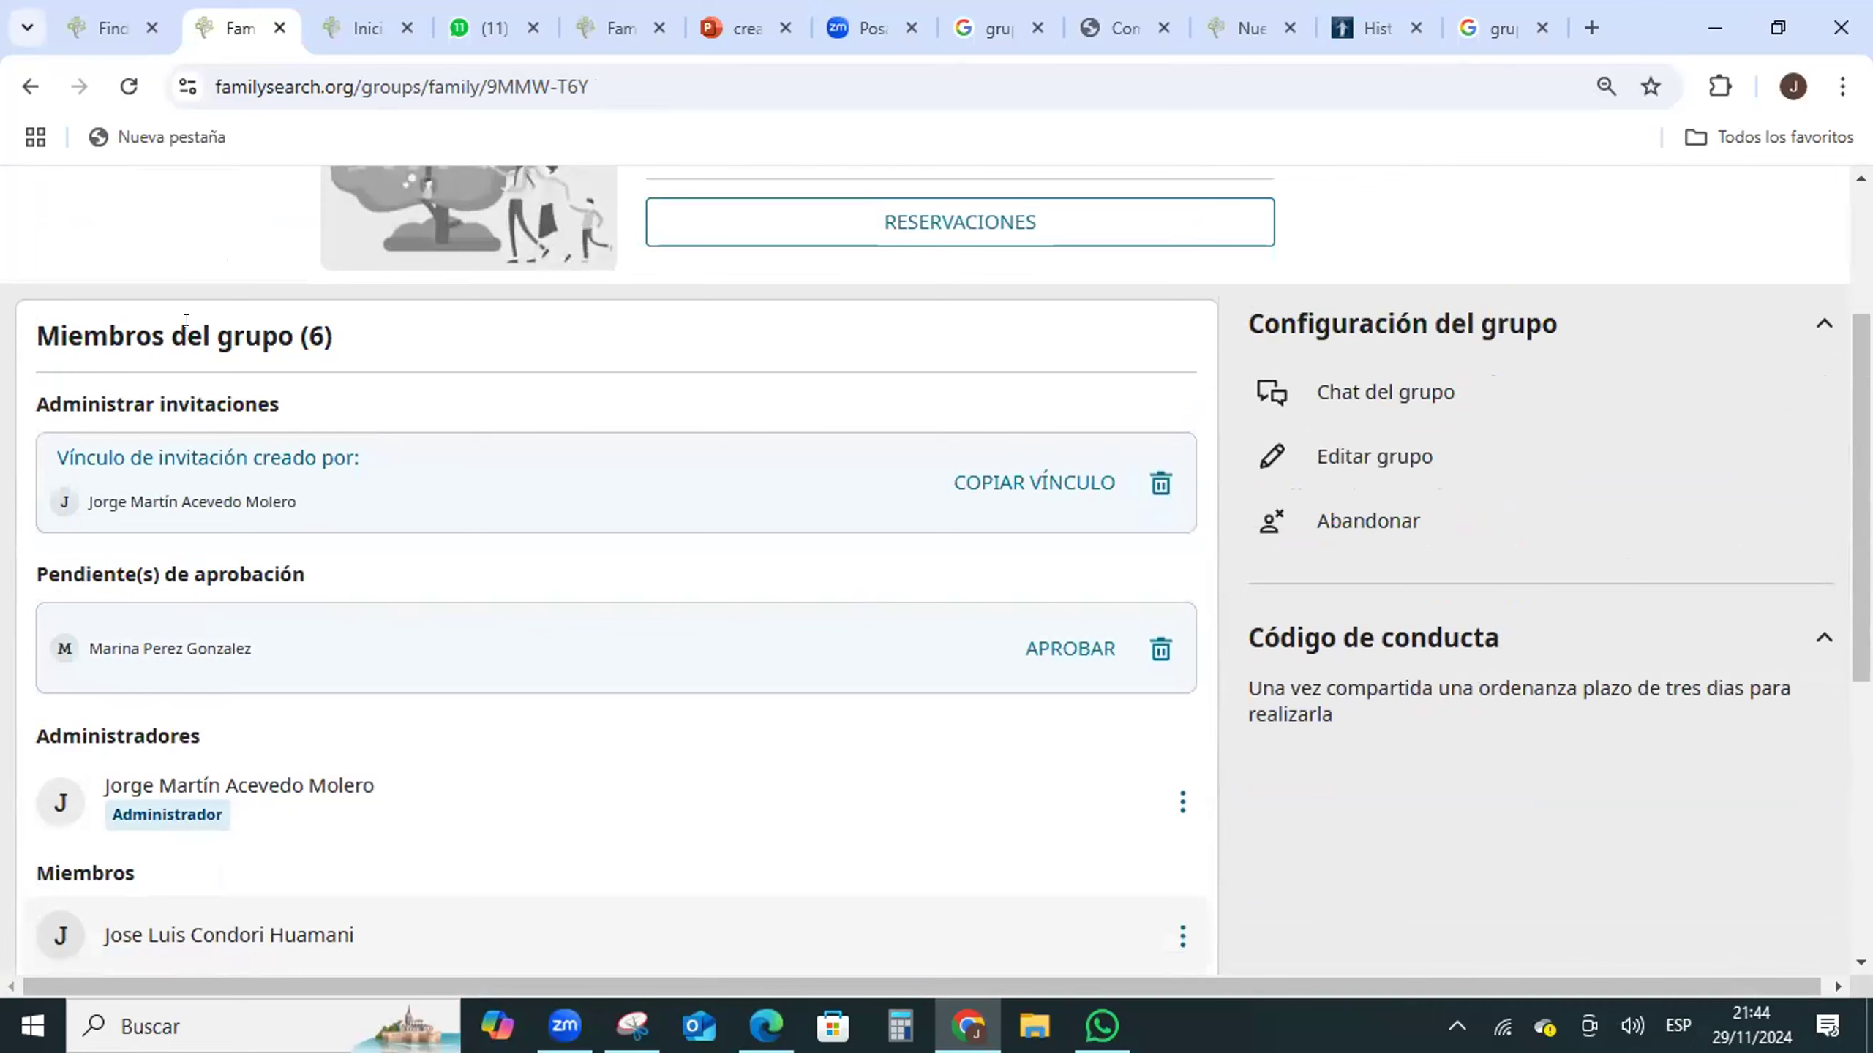
triple_click(186, 320)
left_click(128, 86)
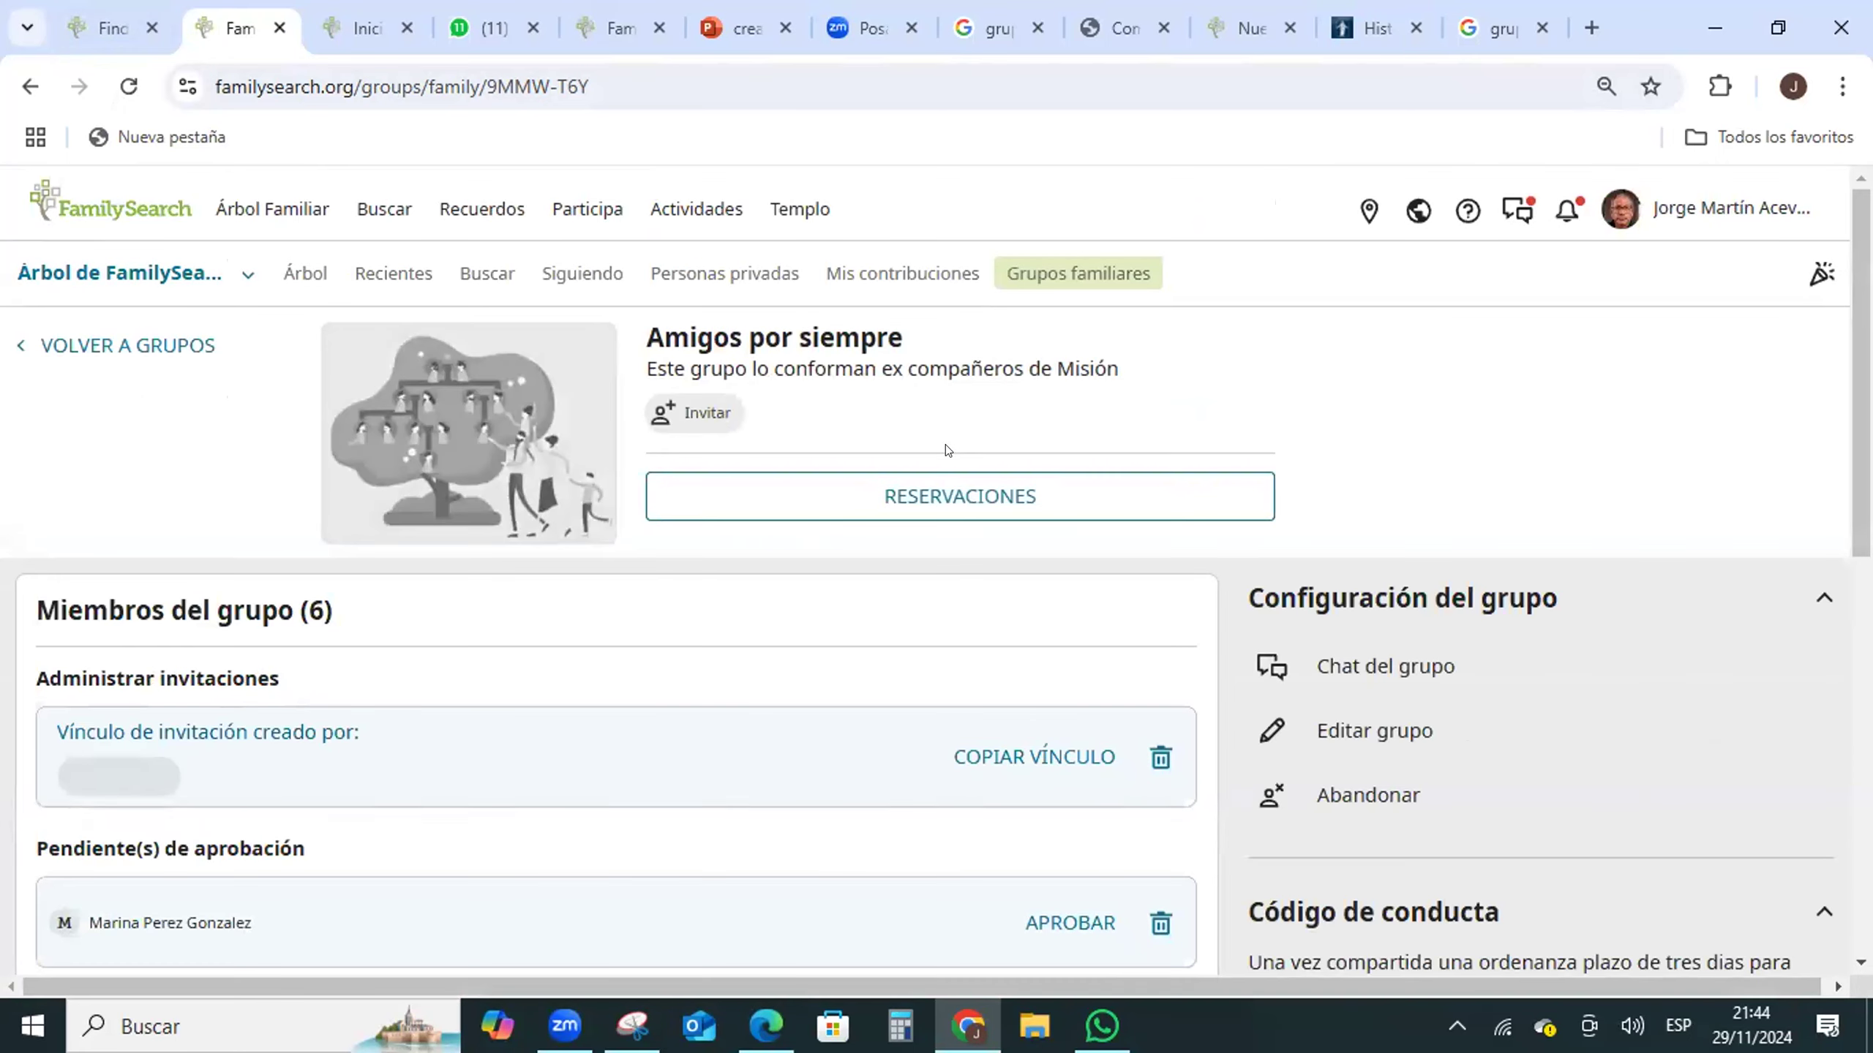
- Check the group's shared reservations again, and go back to the group page to review its current members
left_click(933, 494)
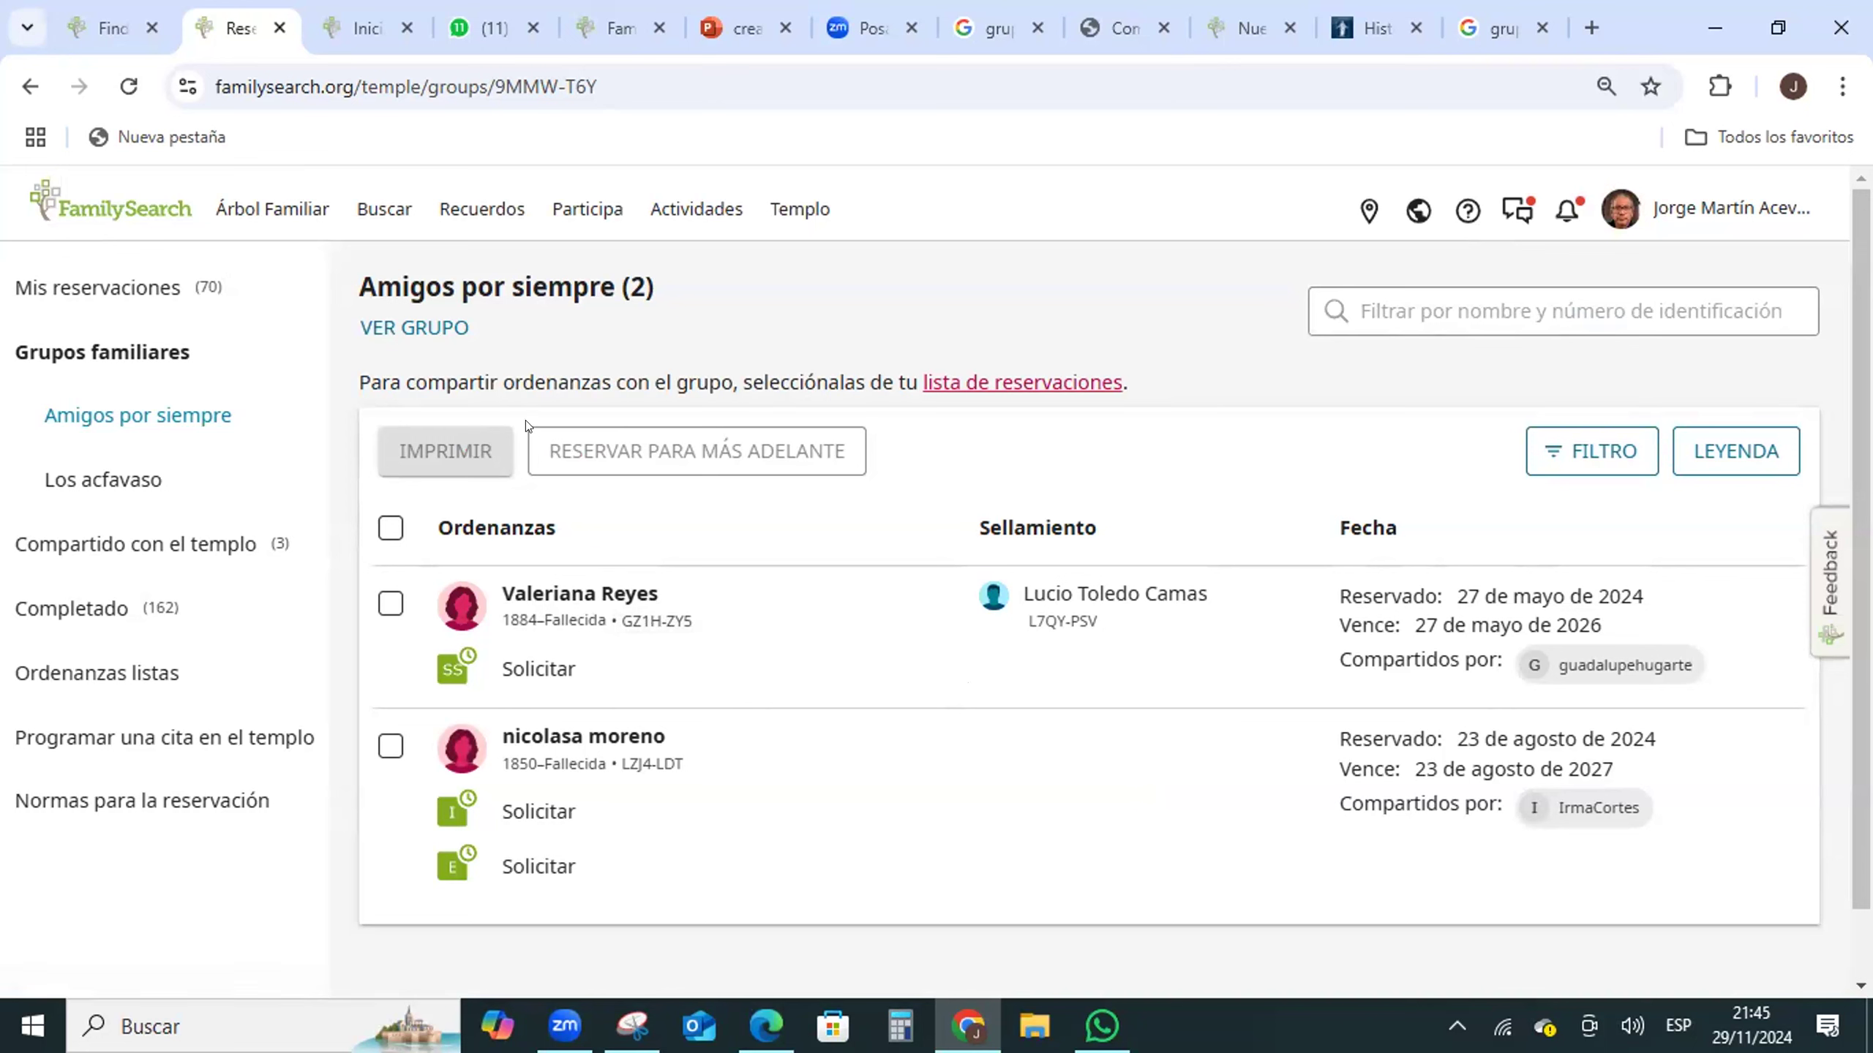
left_click(413, 330)
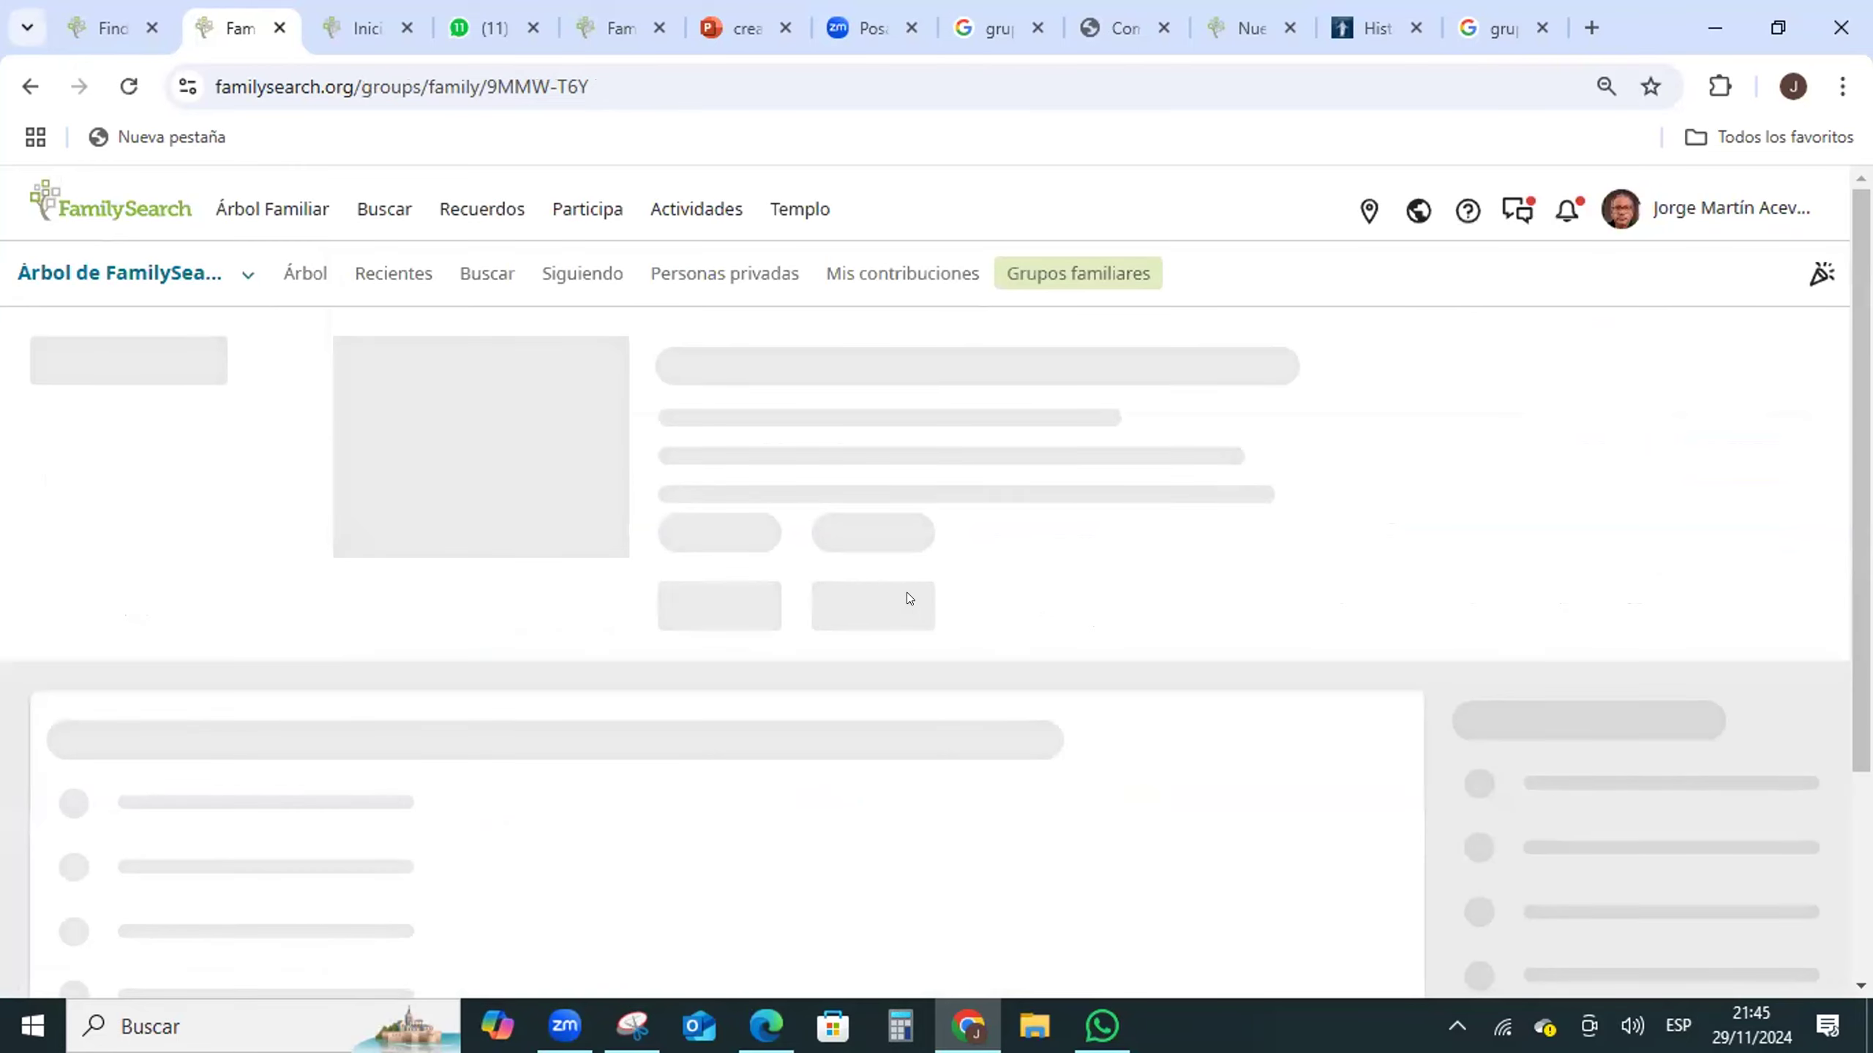
scroll(965, 607, "down", 6)
scroll(994, 610, "down", 1)
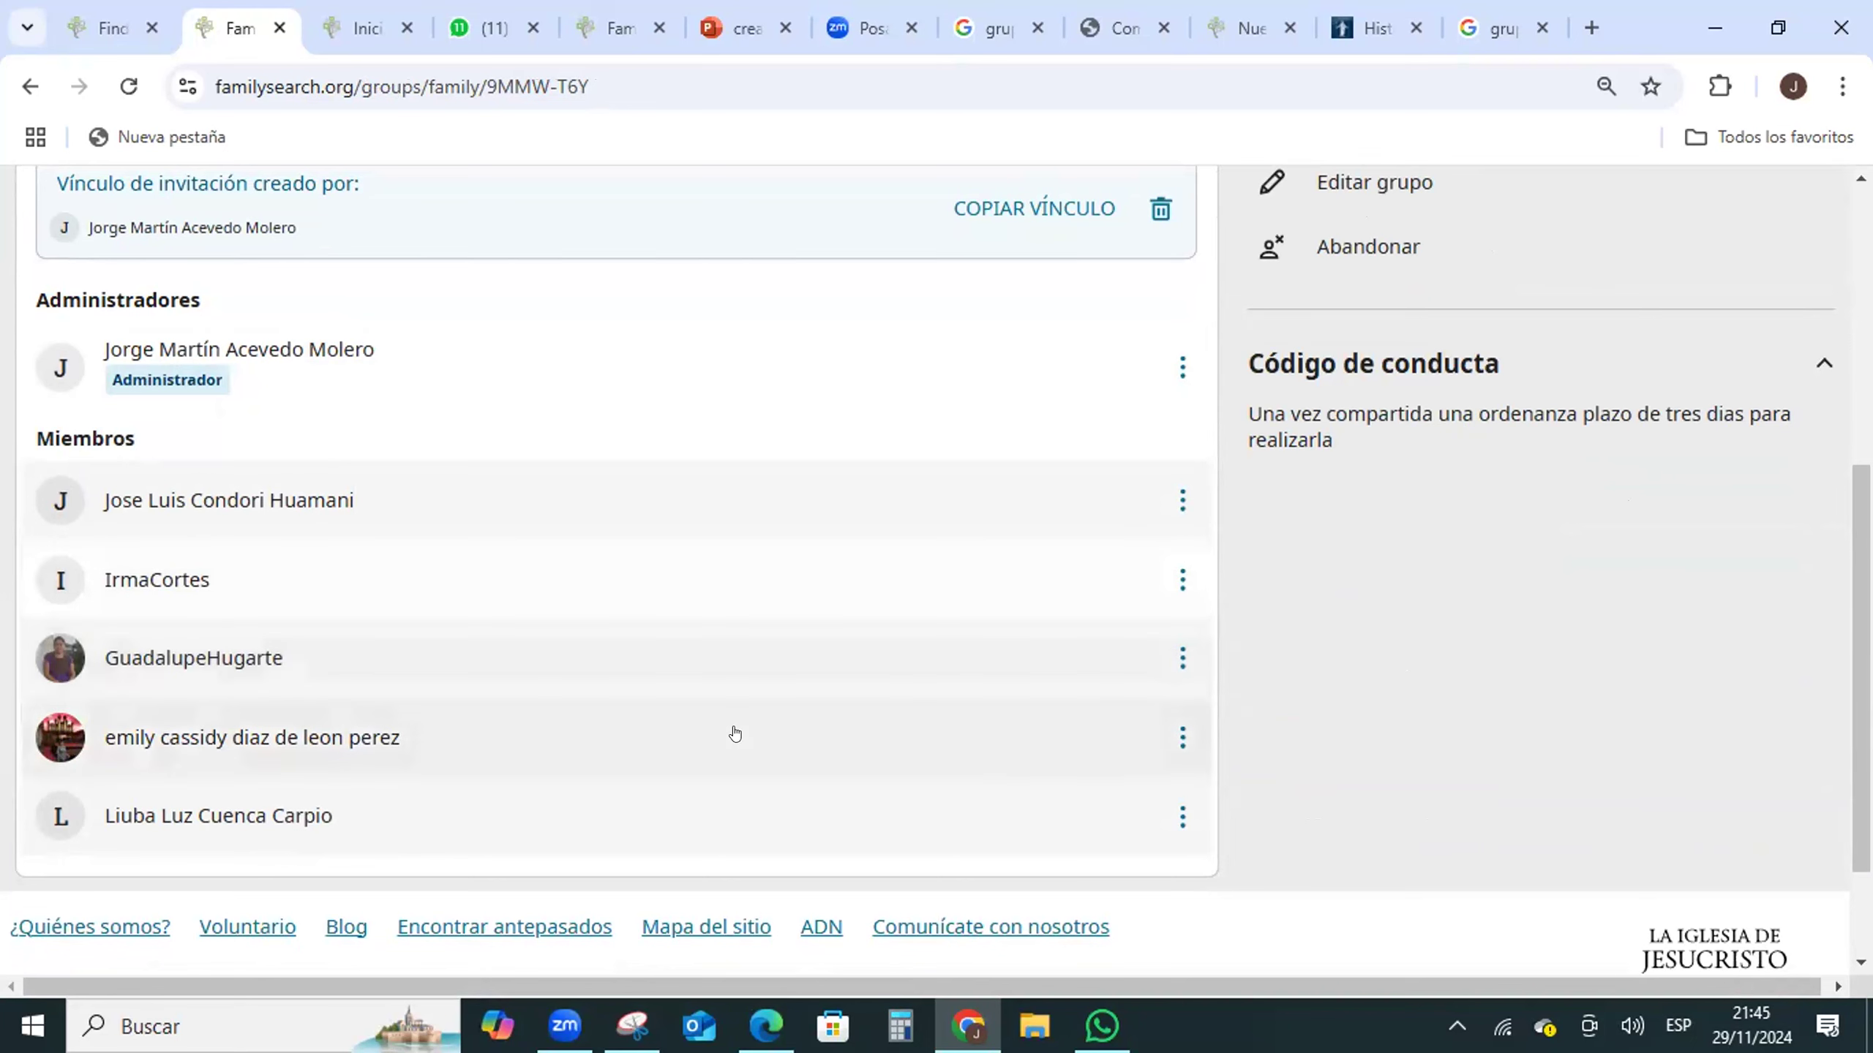
scroll(762, 541, "up", 2)
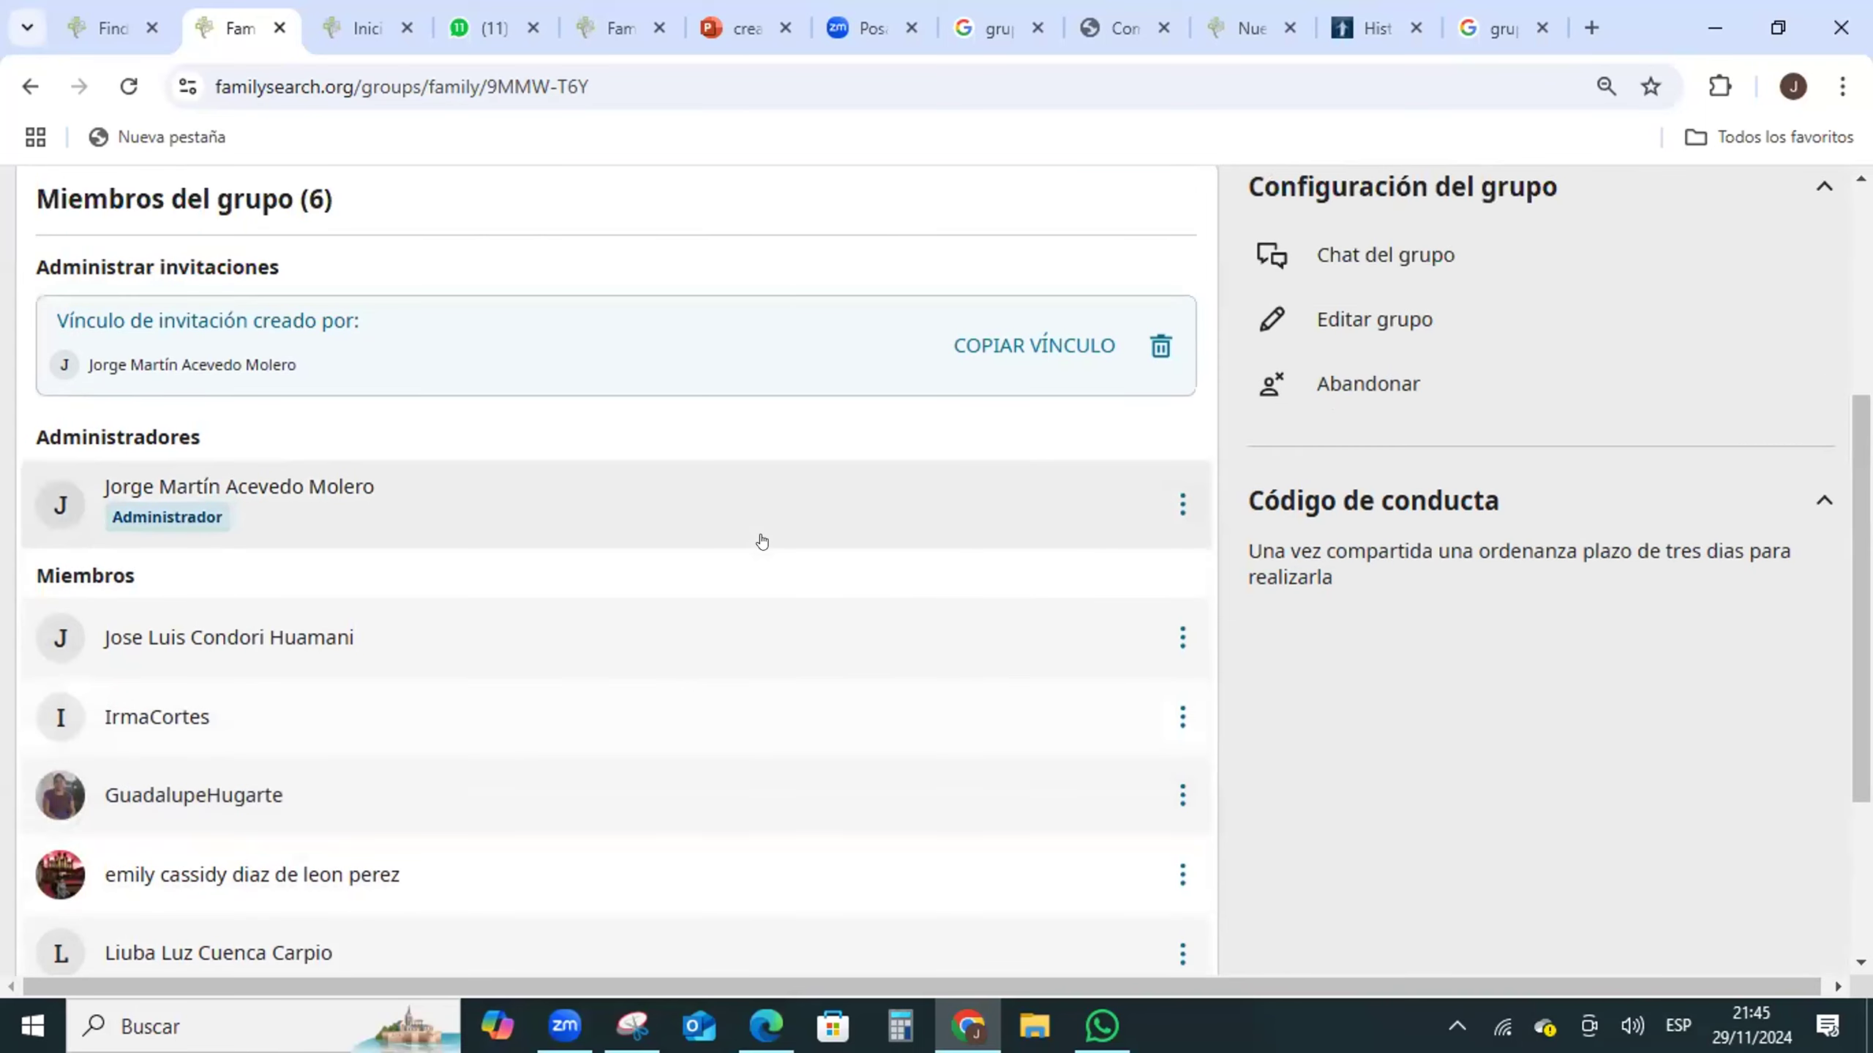
scroll(757, 512, "down", 2)
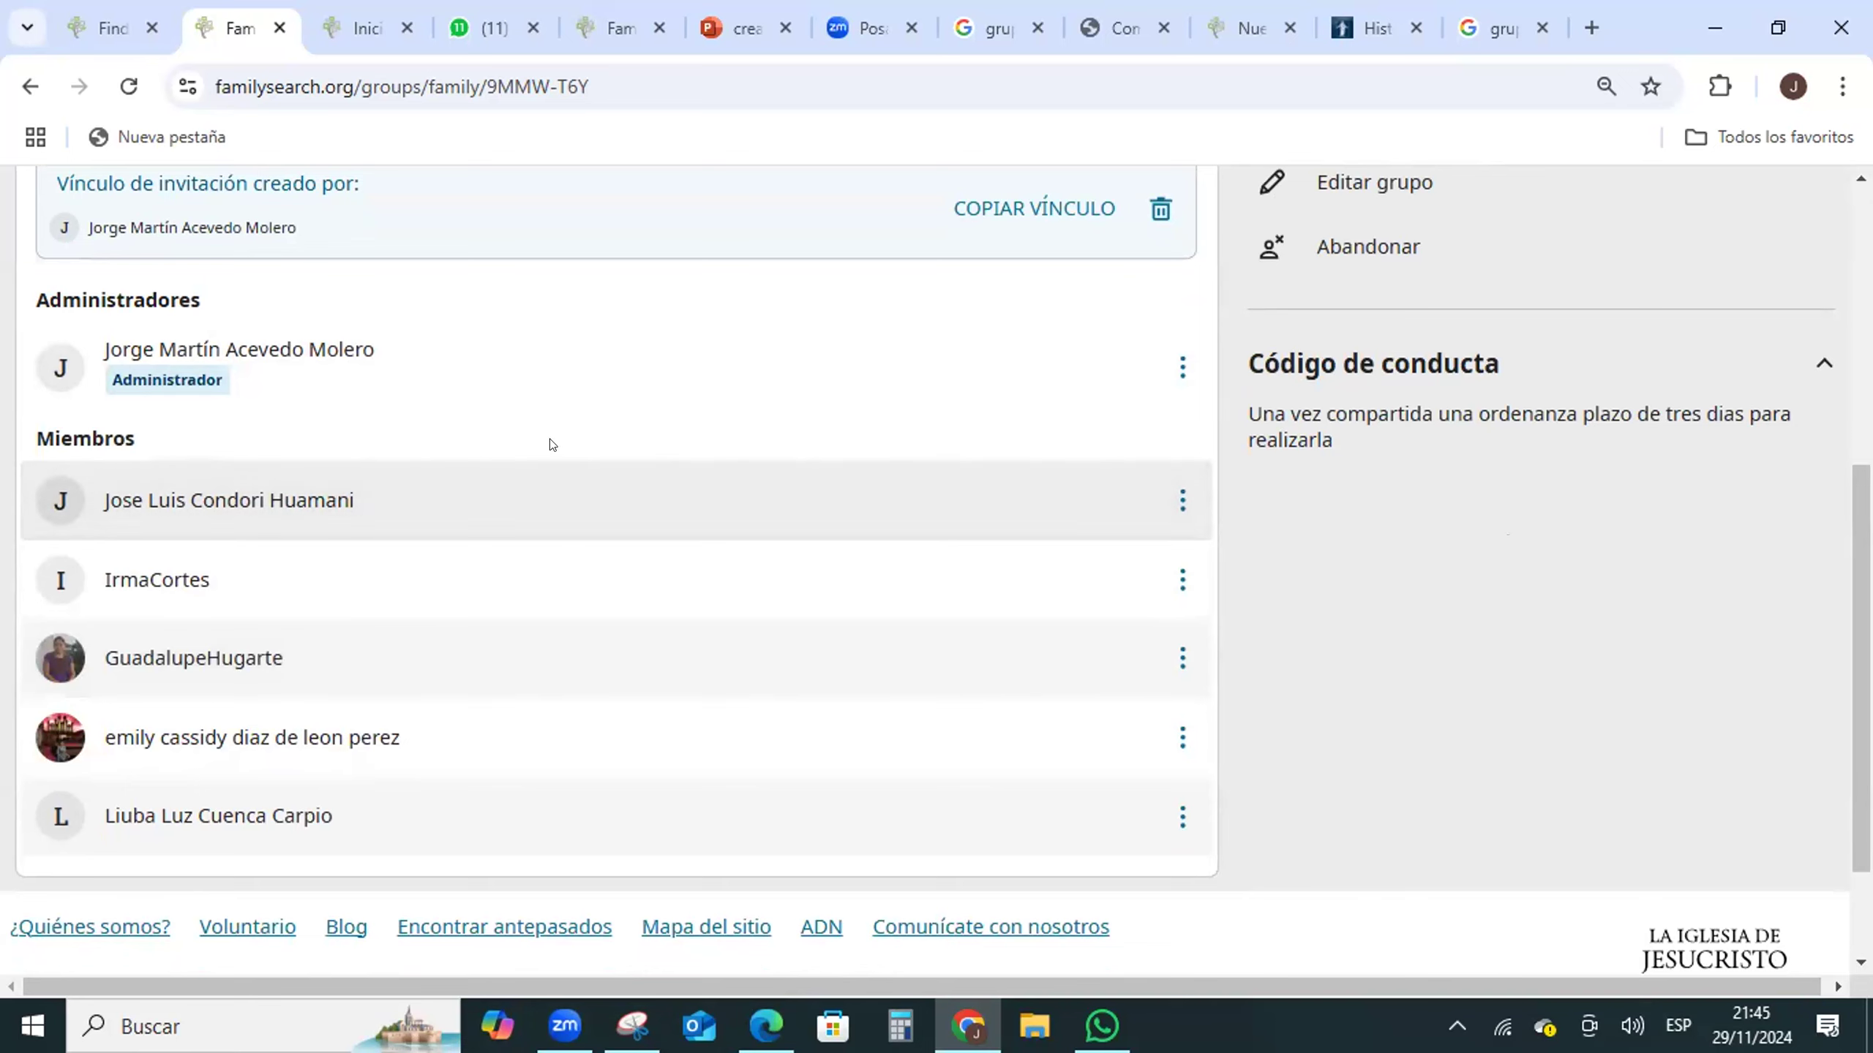
- Reload the Amigos por siempre group page and recheck its invitations and member list
left_click(125, 83)
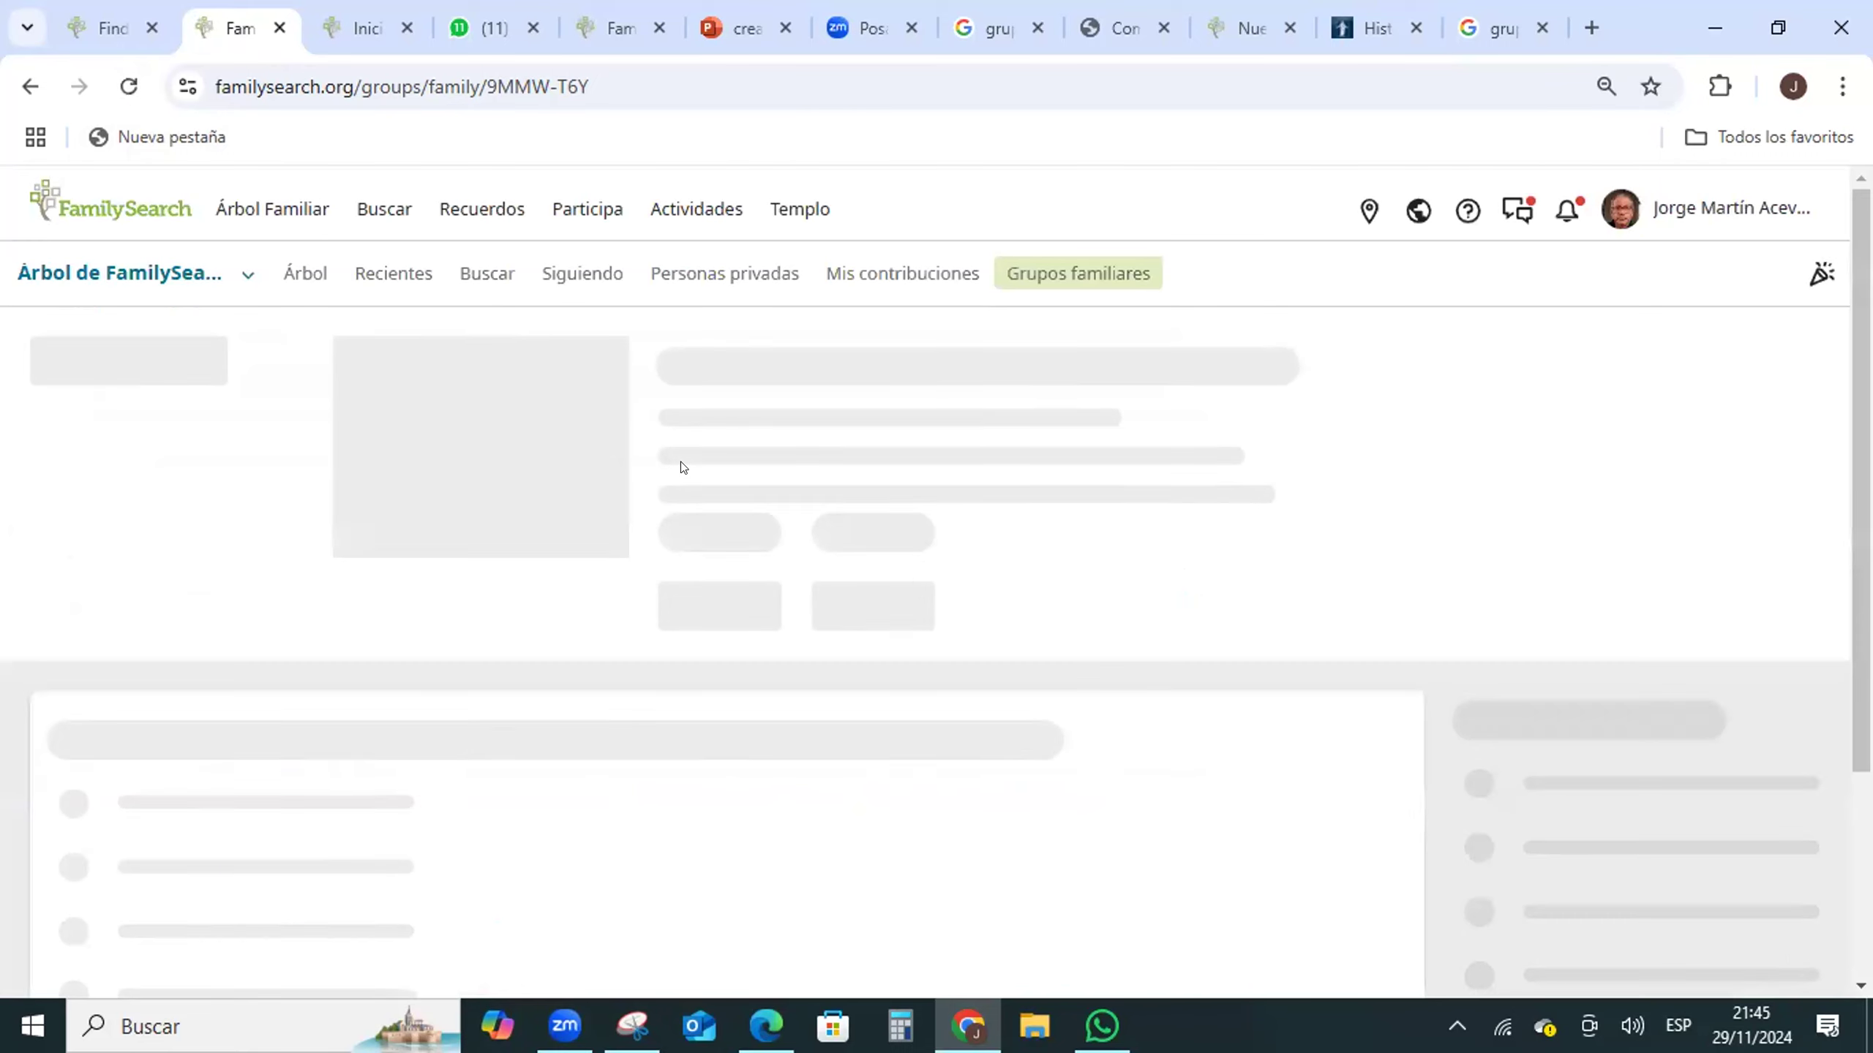
scroll(682, 466, "down", 3)
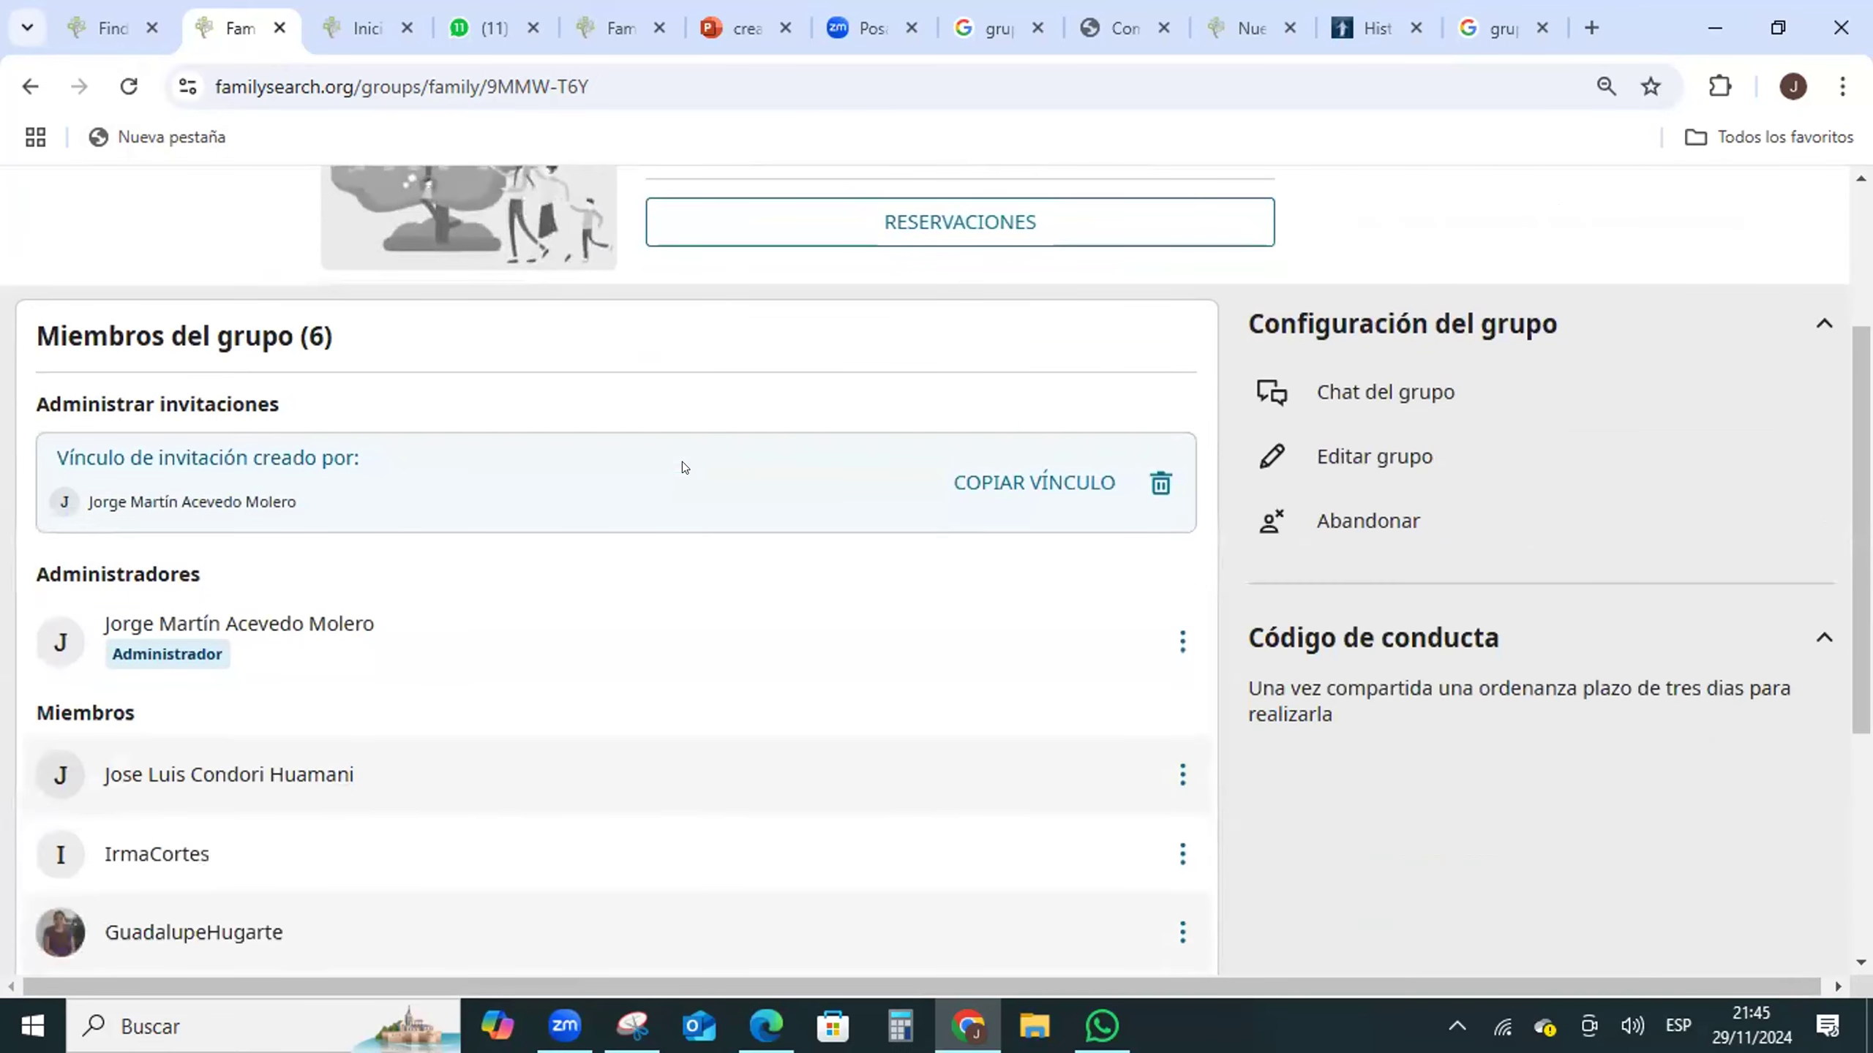
scroll(682, 463, "down", 3)
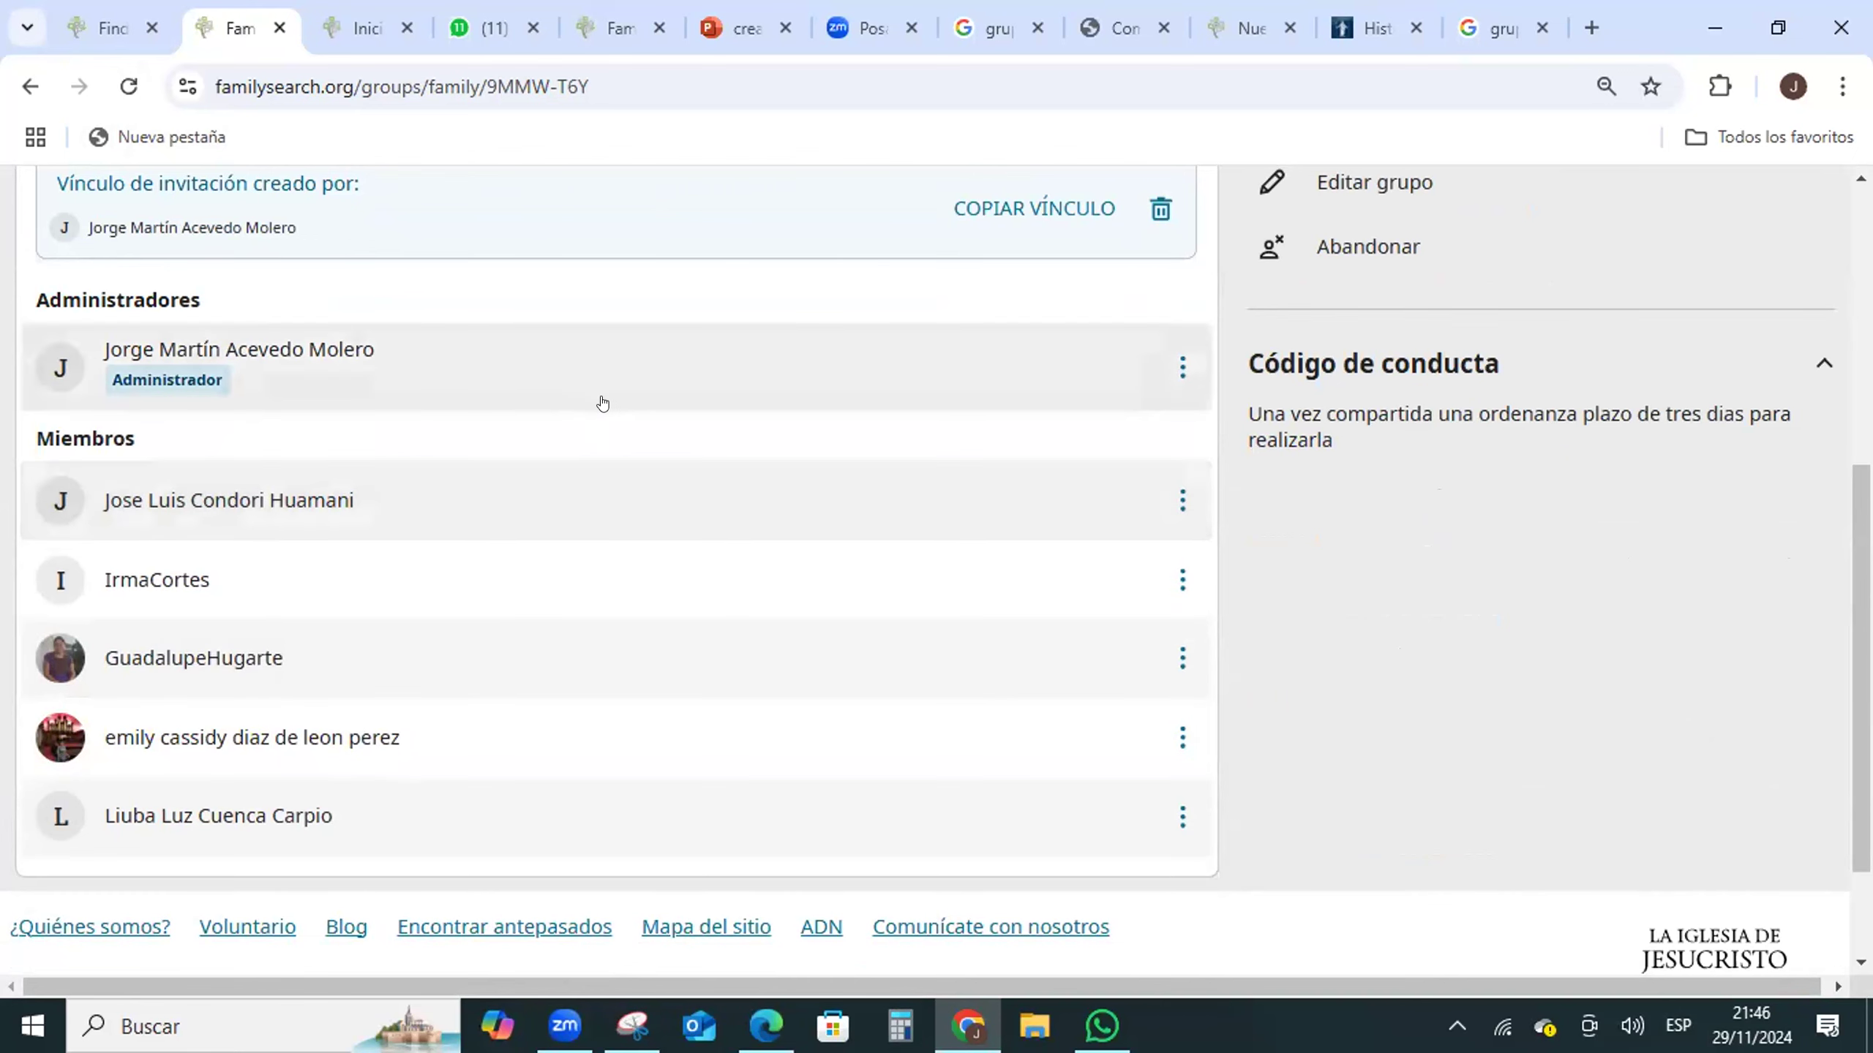
- Open the reservations of Amigos por siempre and select all the shared ordinances for printing
scroll(602, 402, "up", 3)
scroll(603, 402, "up", 3)
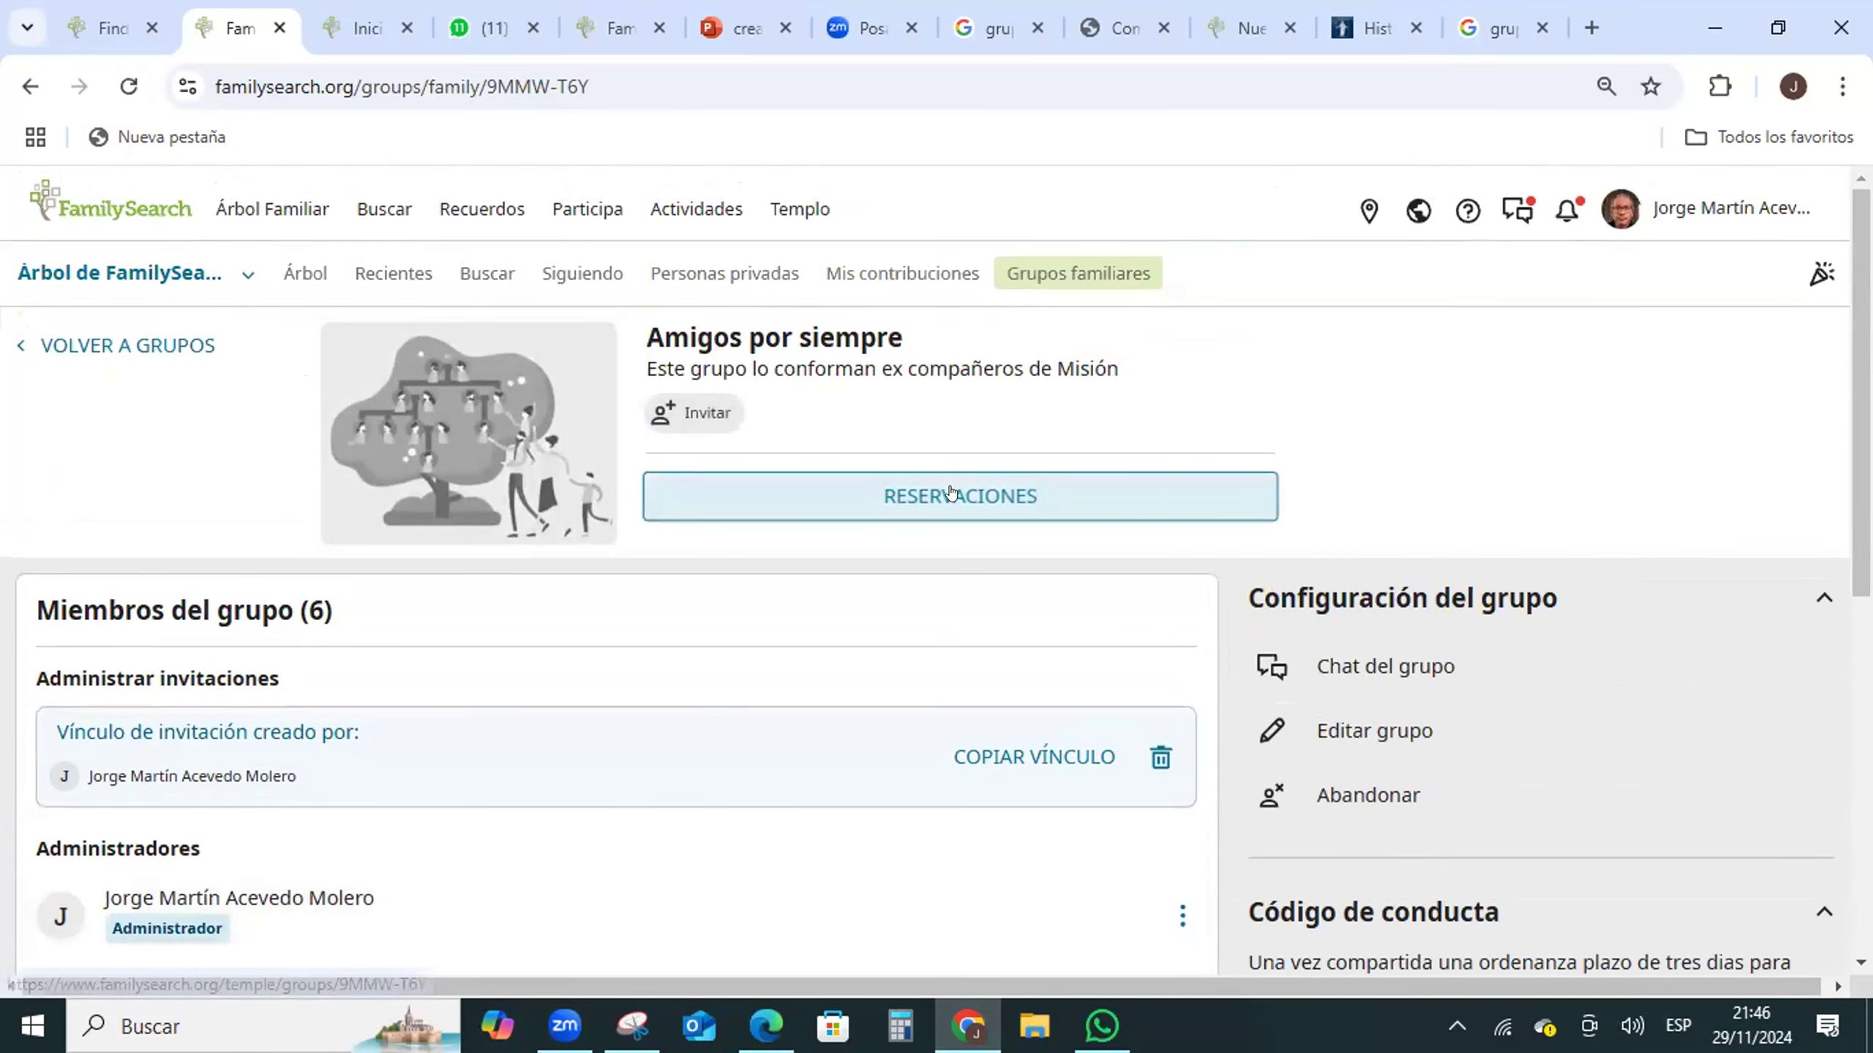
left_click(949, 489)
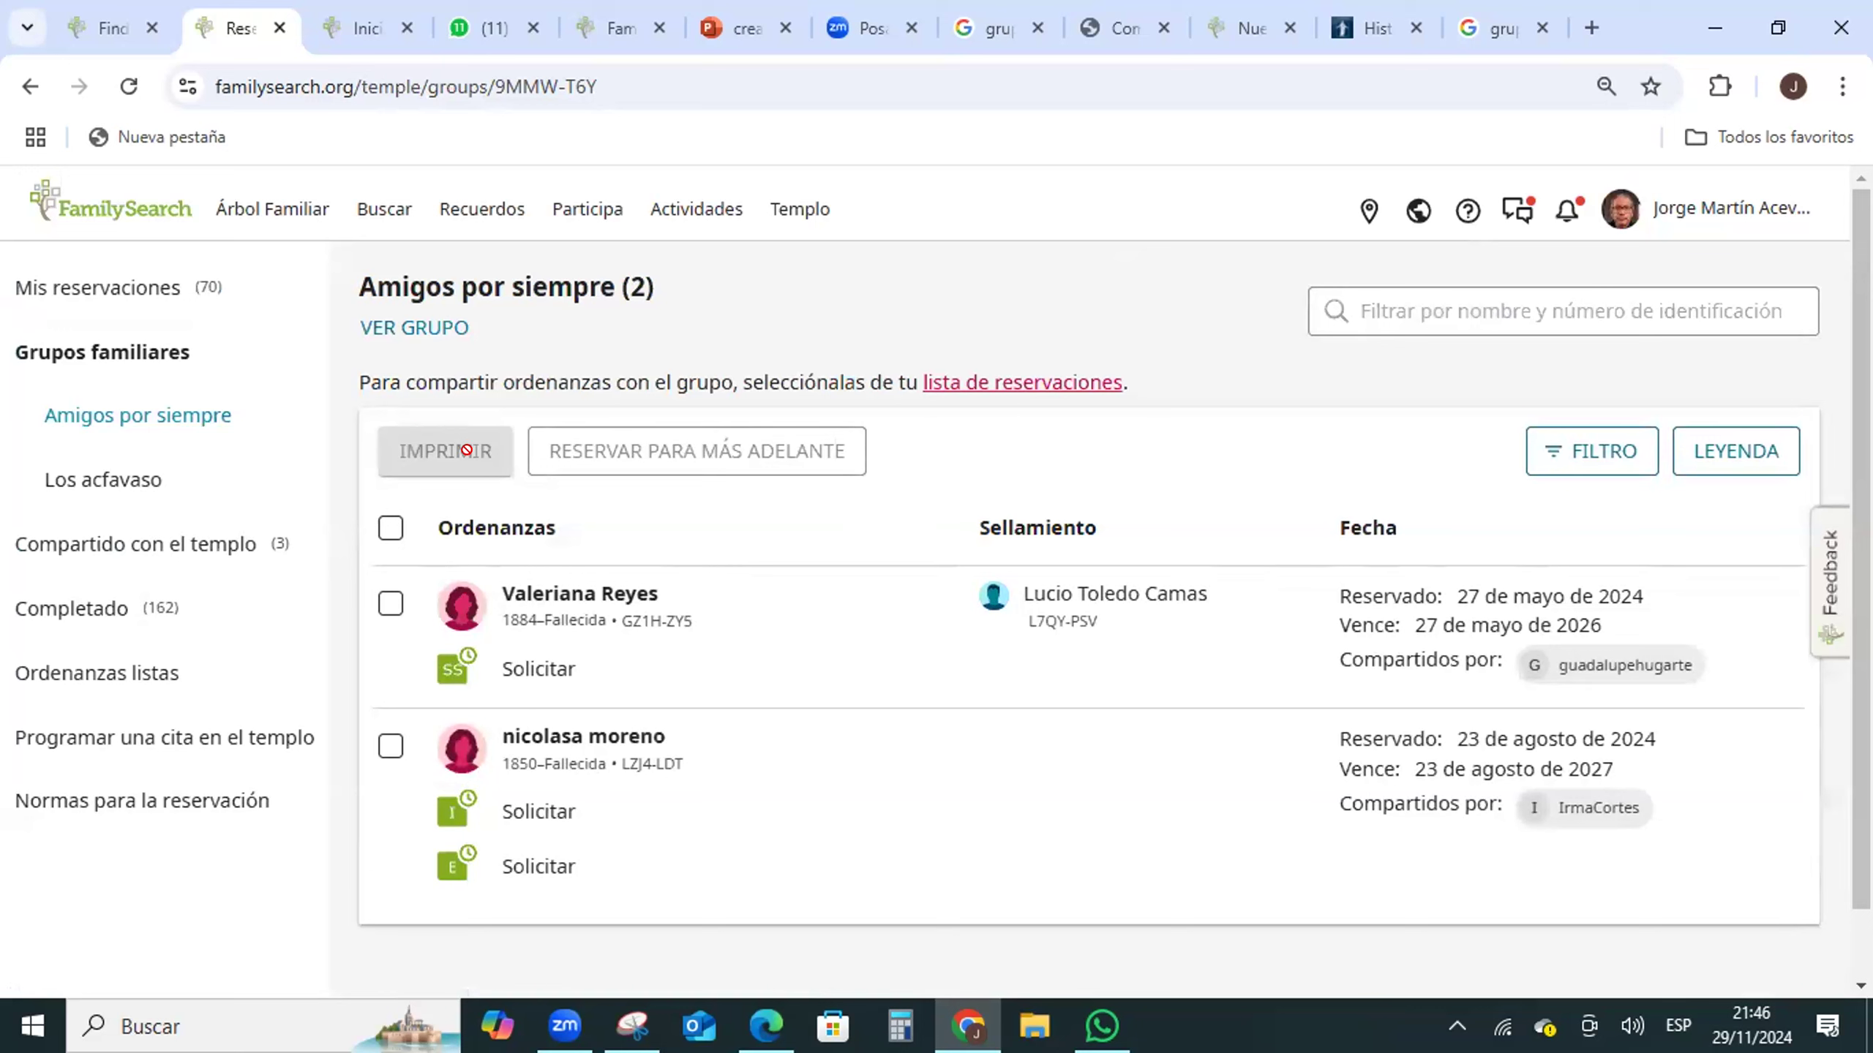
left_click(382, 520)
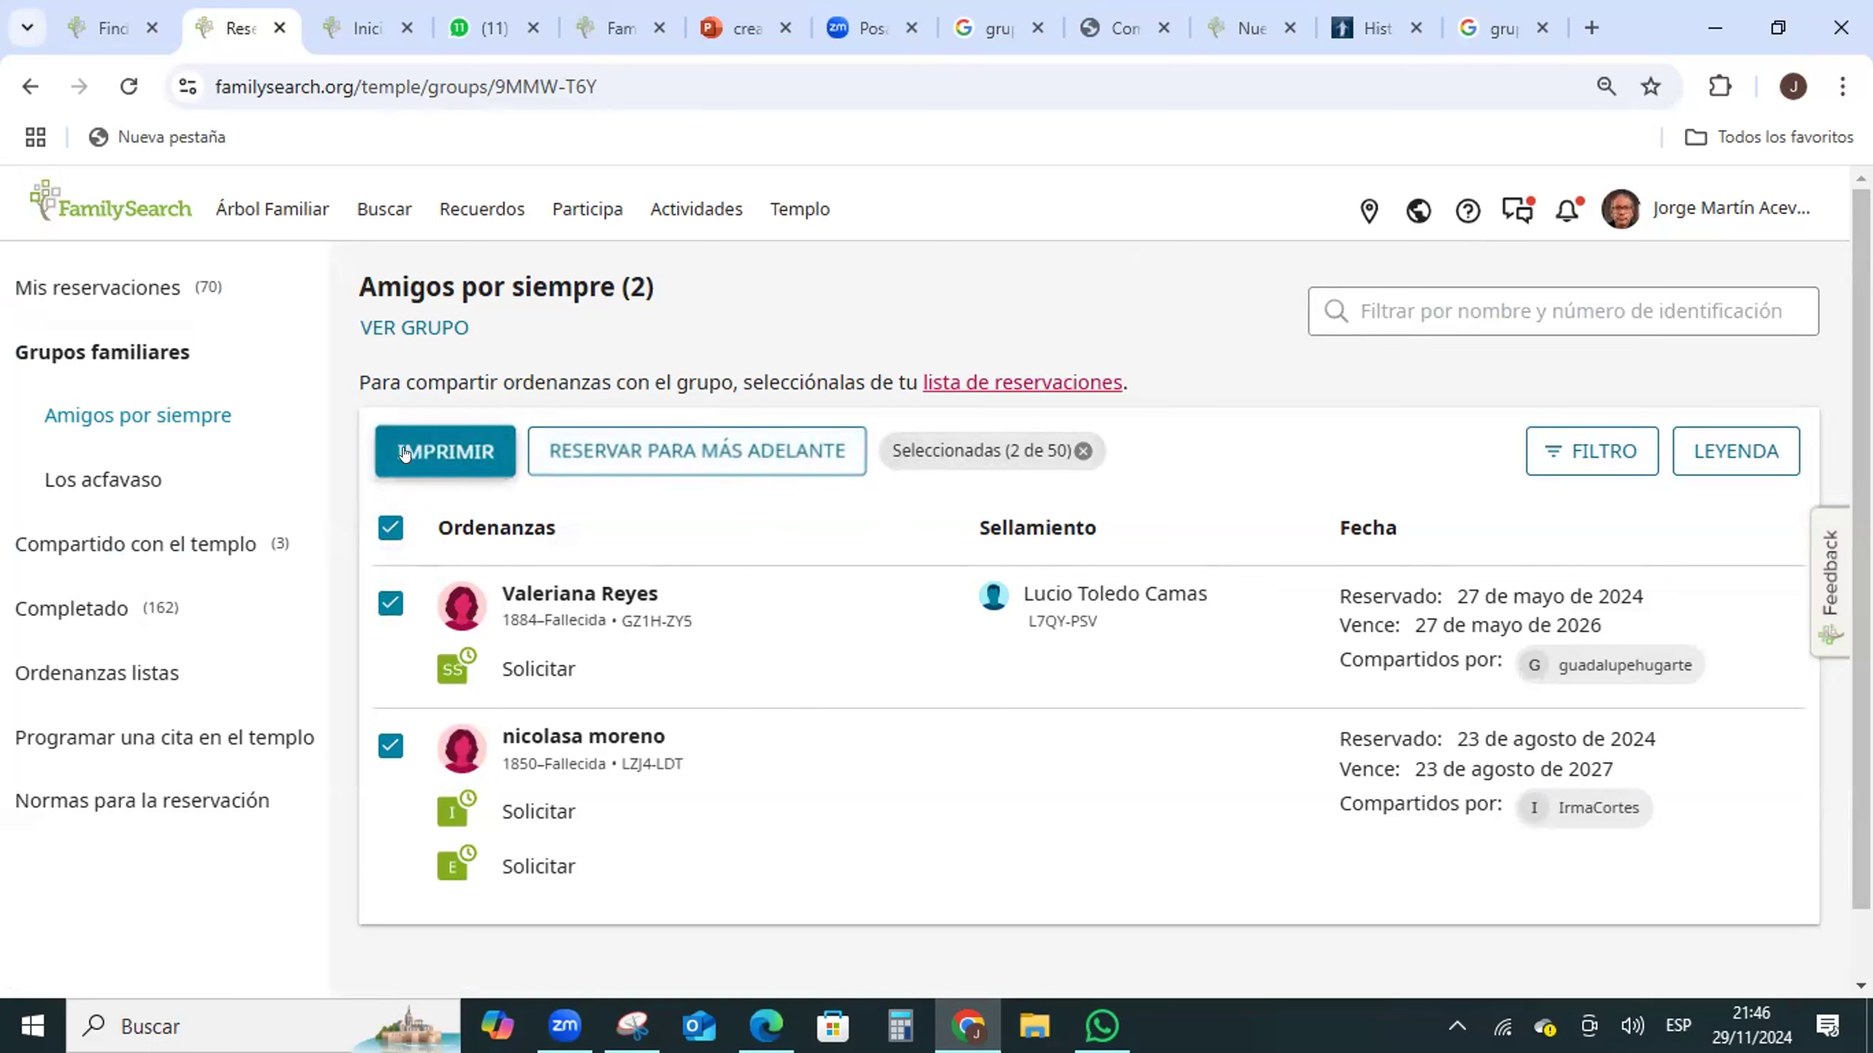
left_click(406, 472)
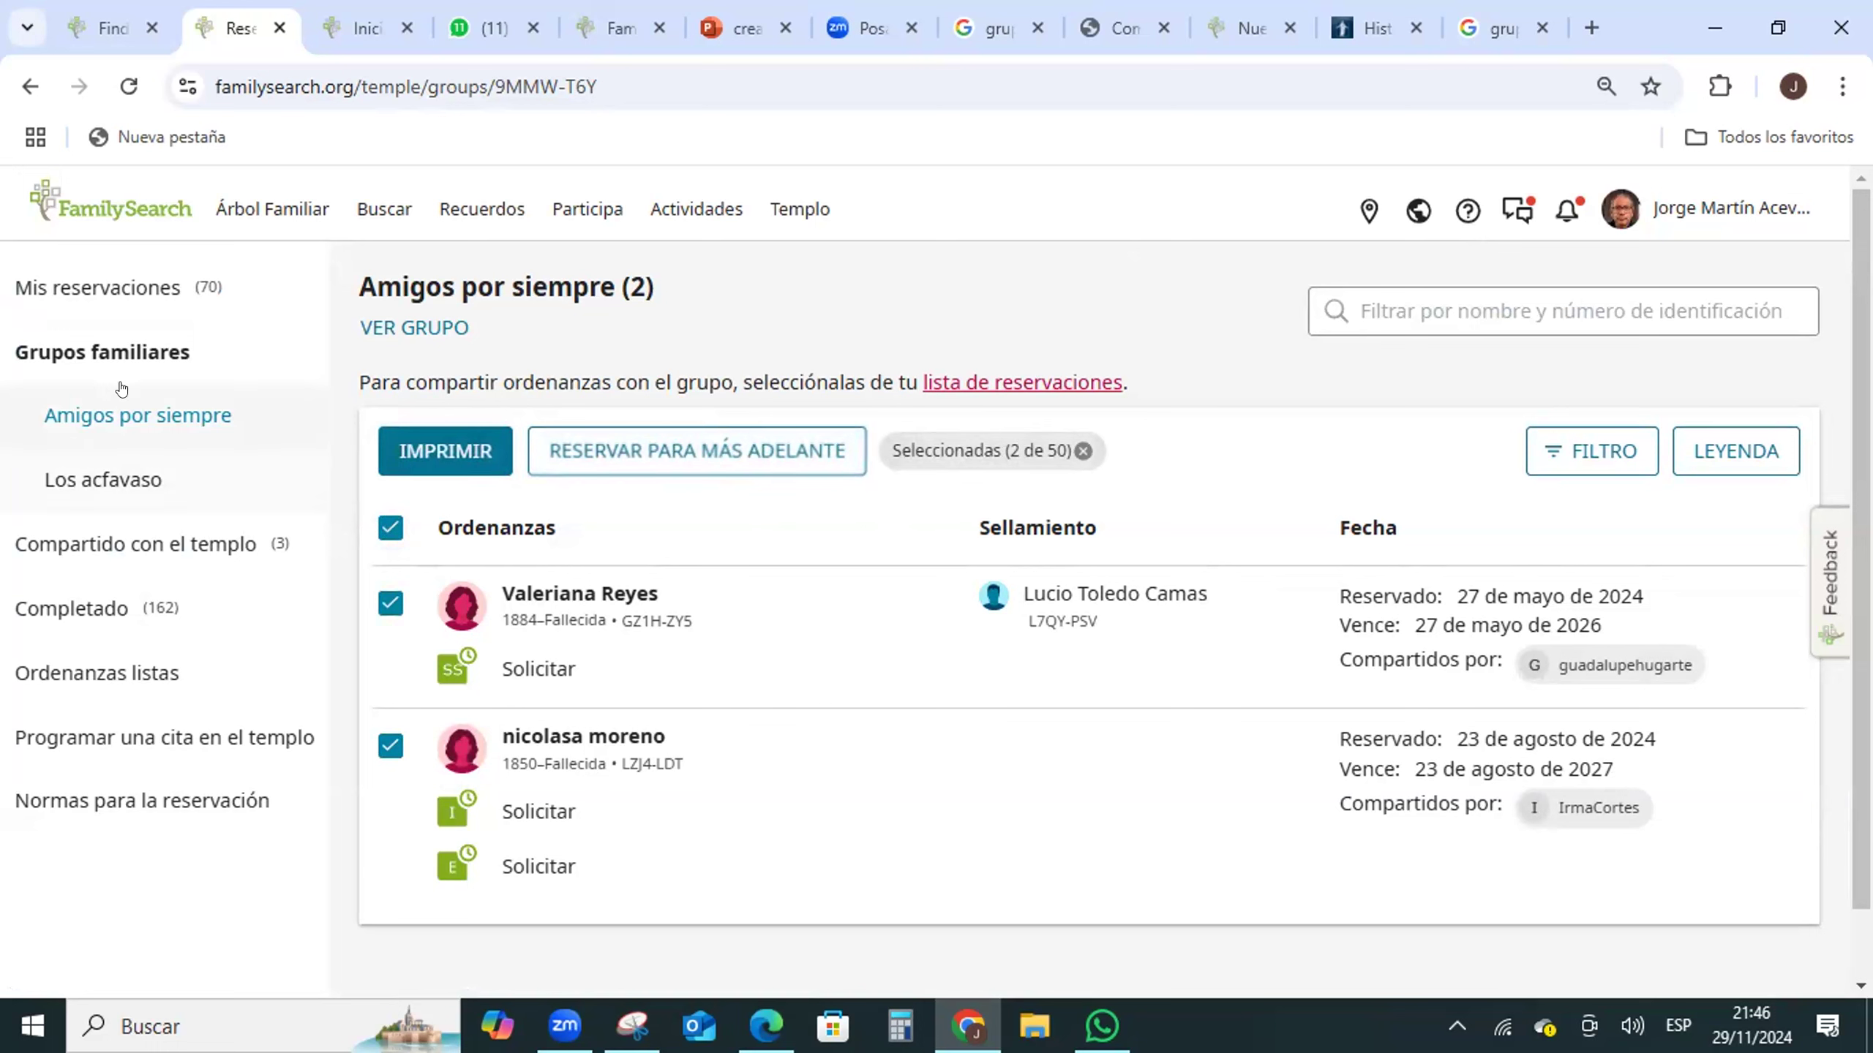
- Reload the group's reservations to clear the selection and check for newly shared ordinances
left_click(124, 83)
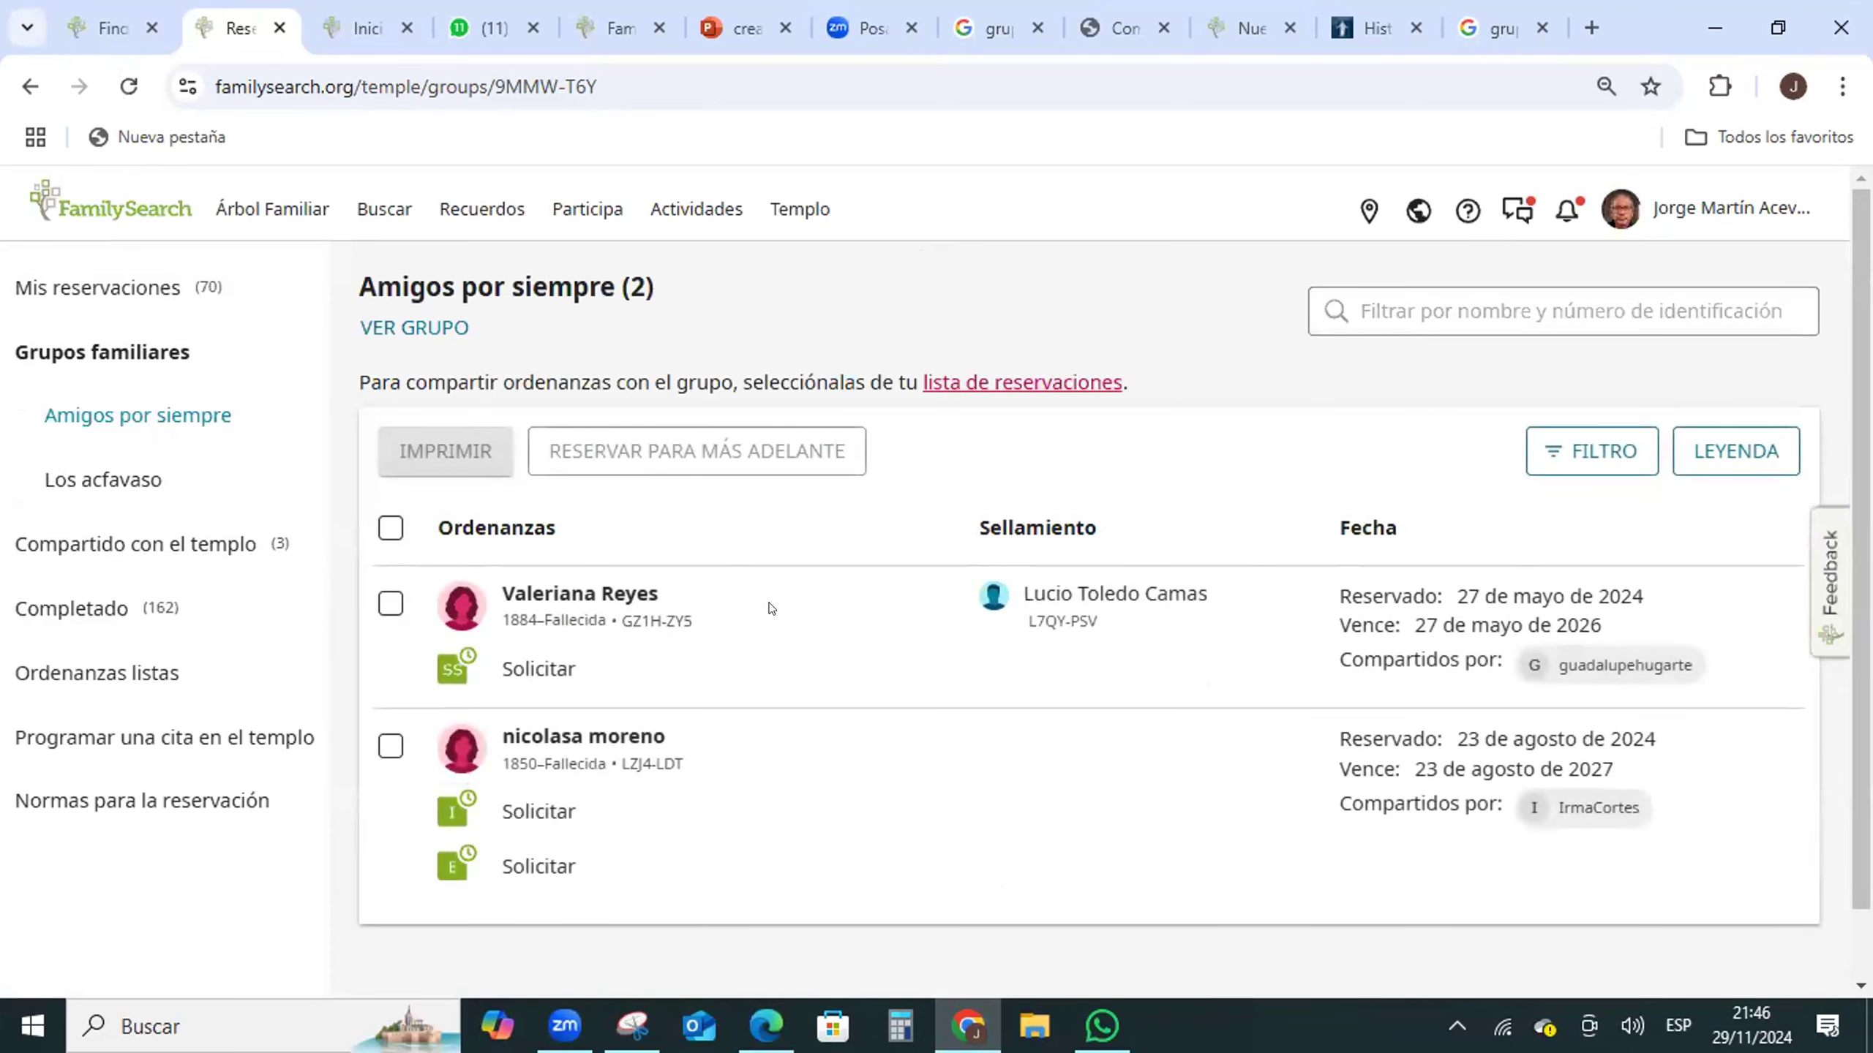
scroll(768, 609, "down", 2)
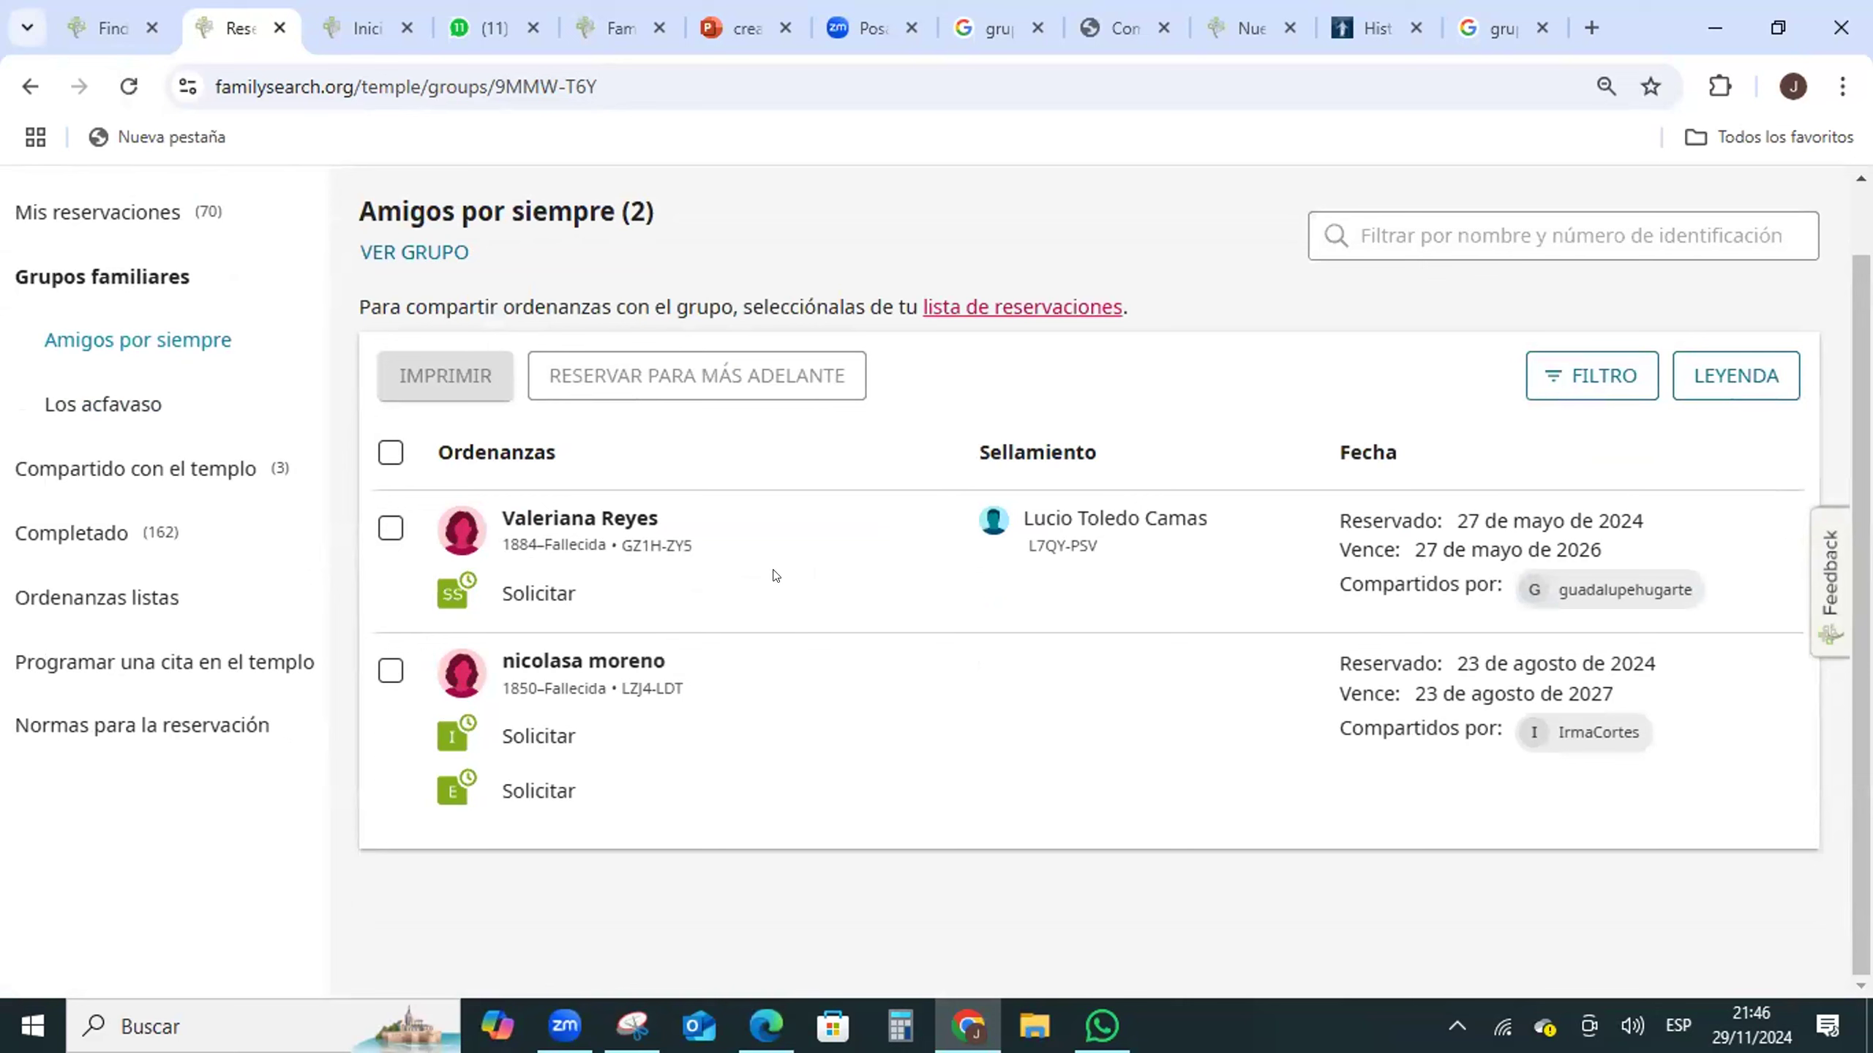
left_click(129, 86)
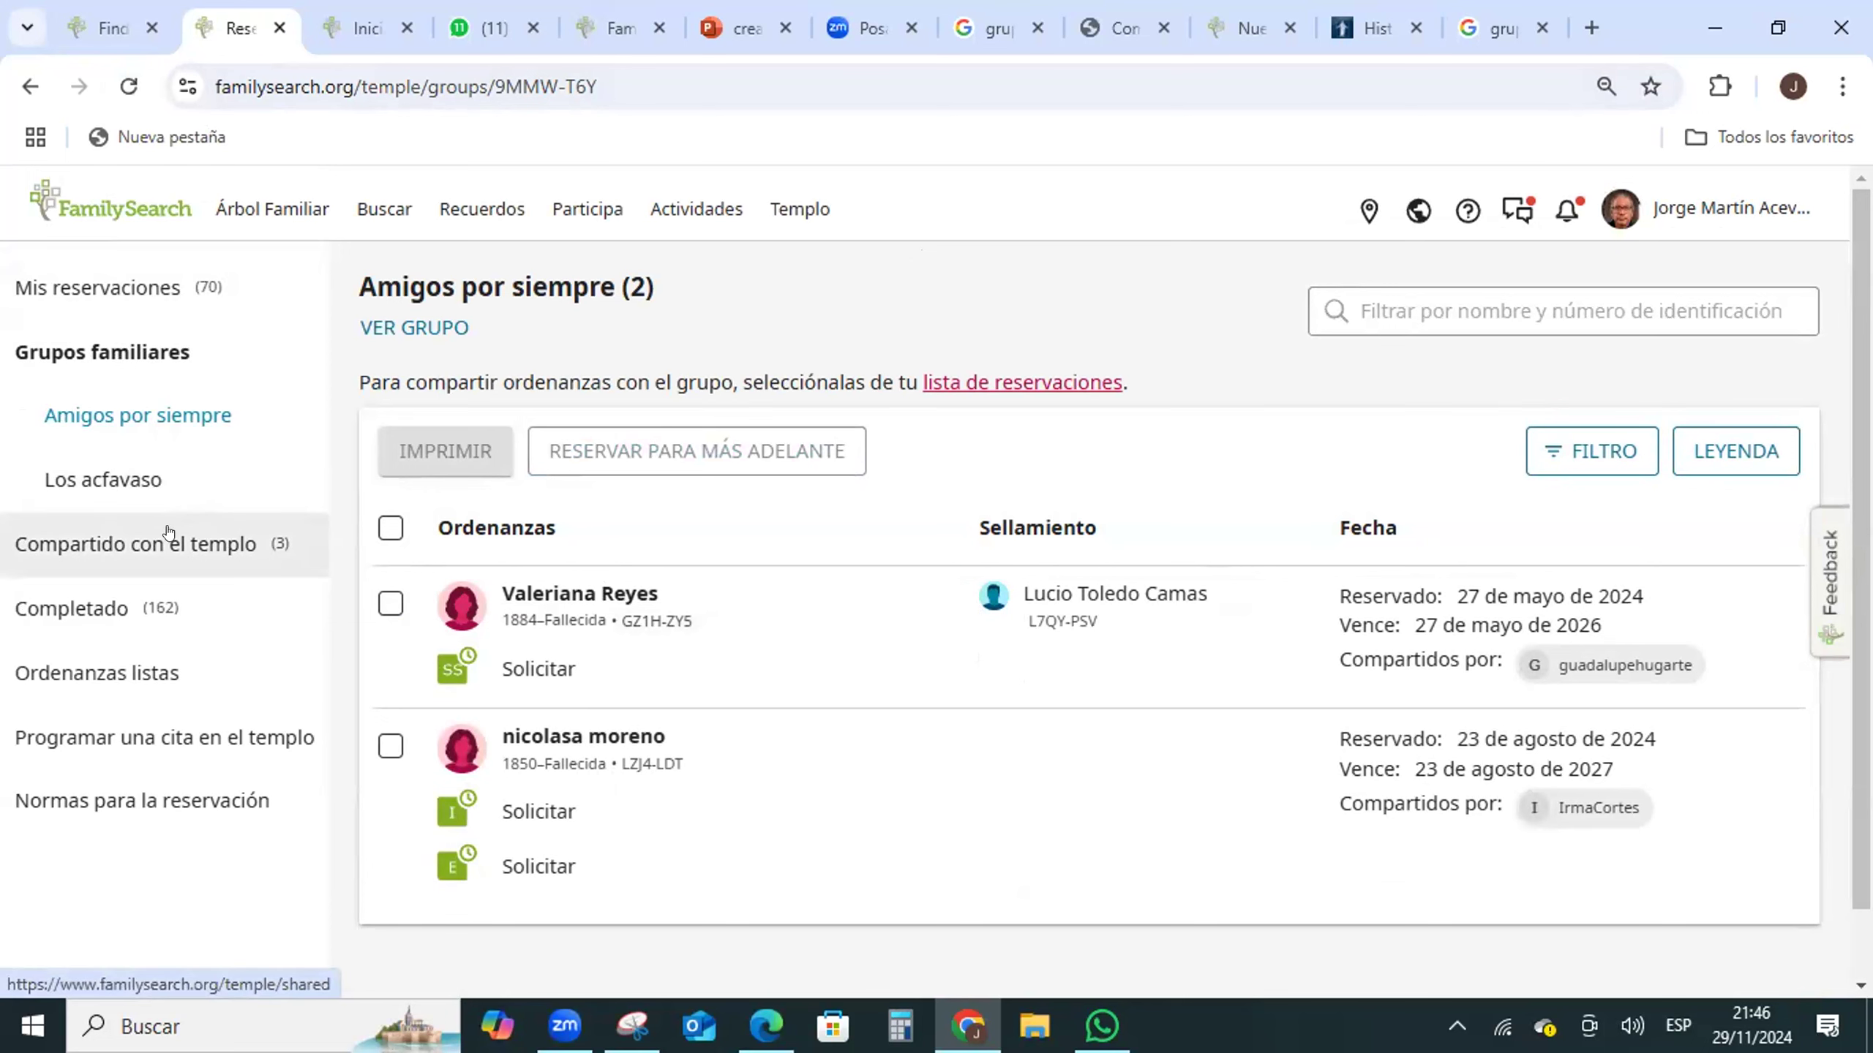
- Return to the Amigos por siempre group page and approve the pending membership request
left_click(414, 328)
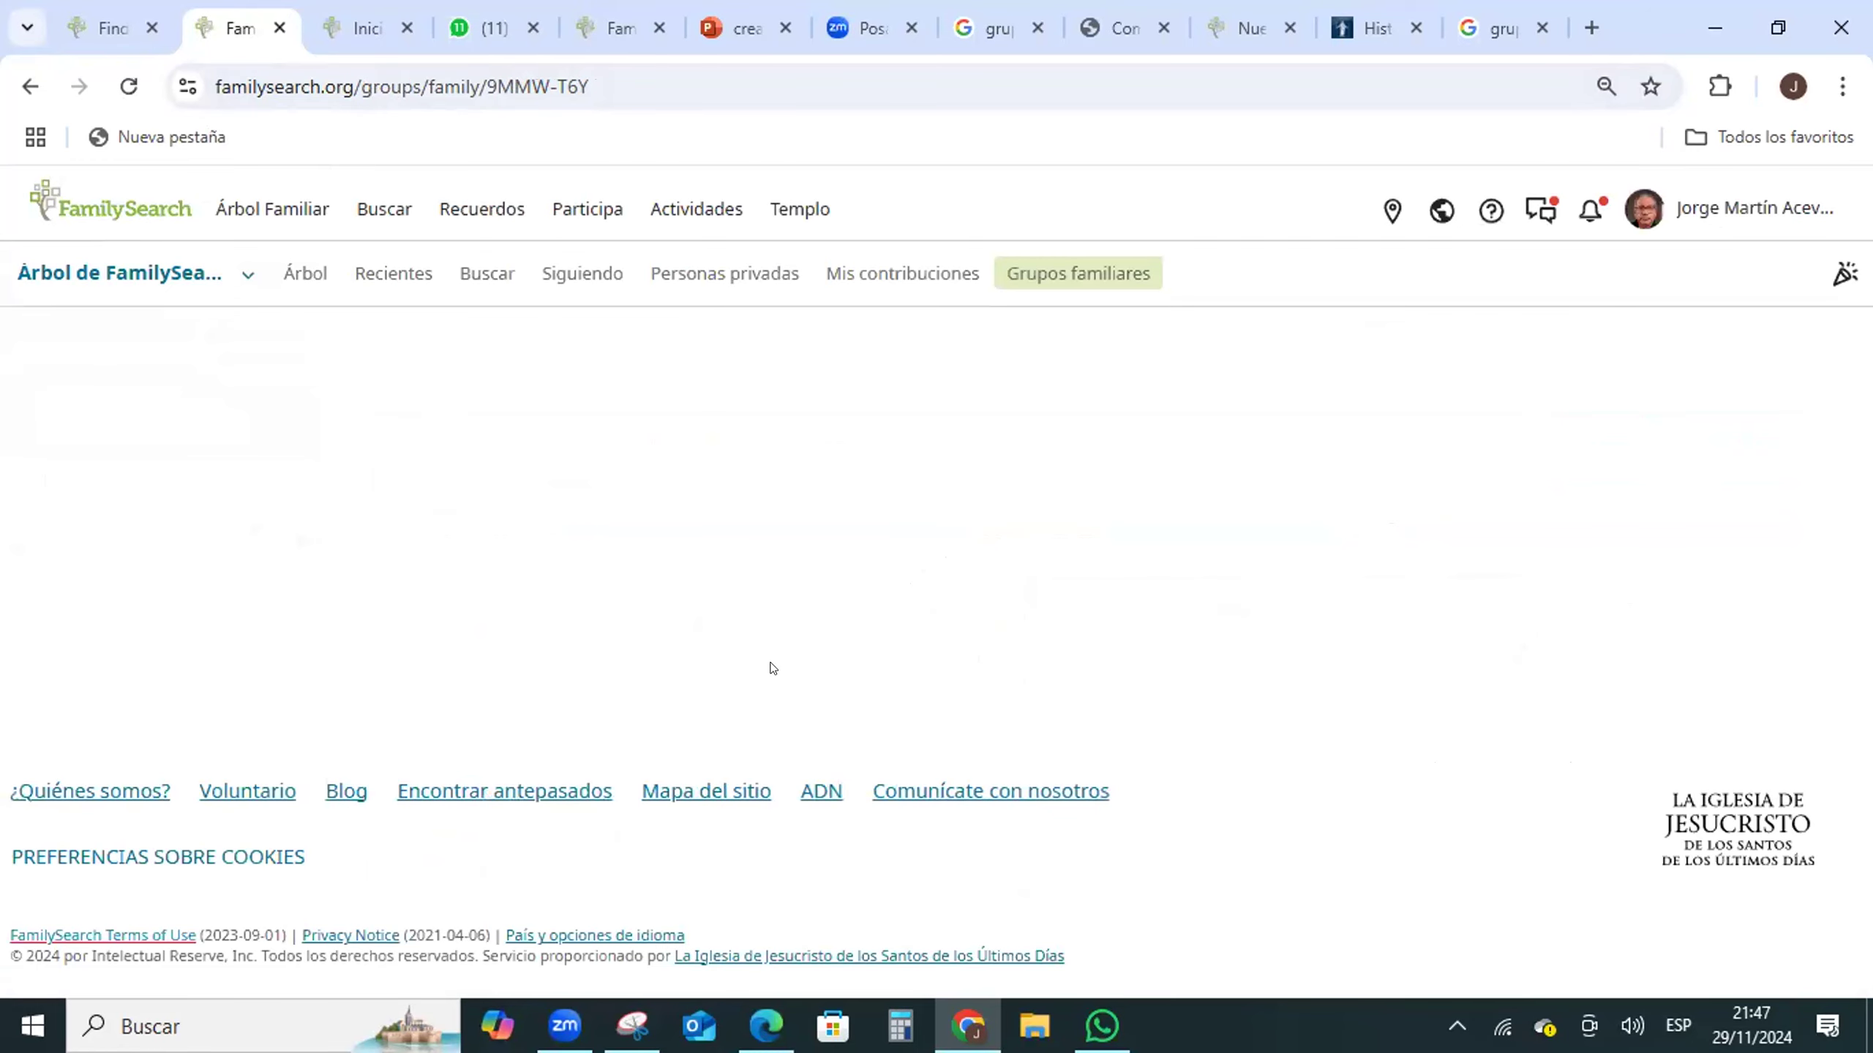
scroll(774, 666, "down", 5)
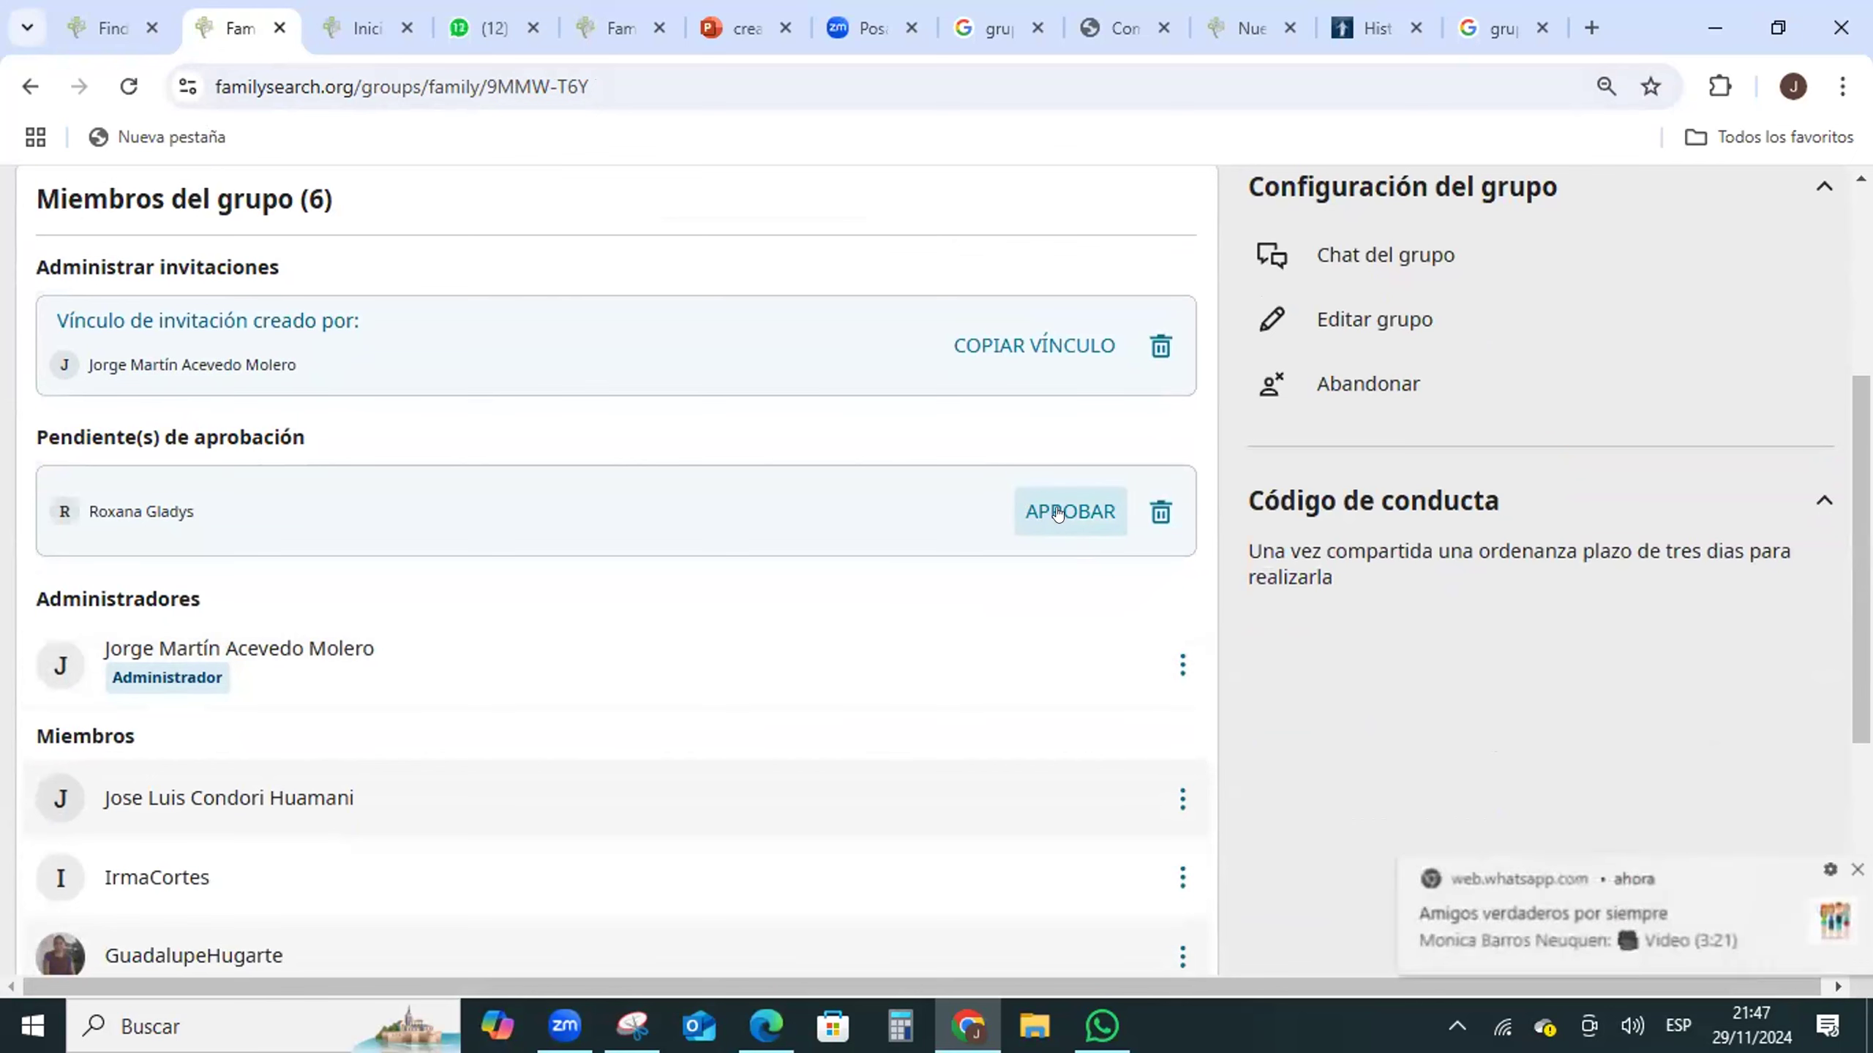
left_click(1058, 512)
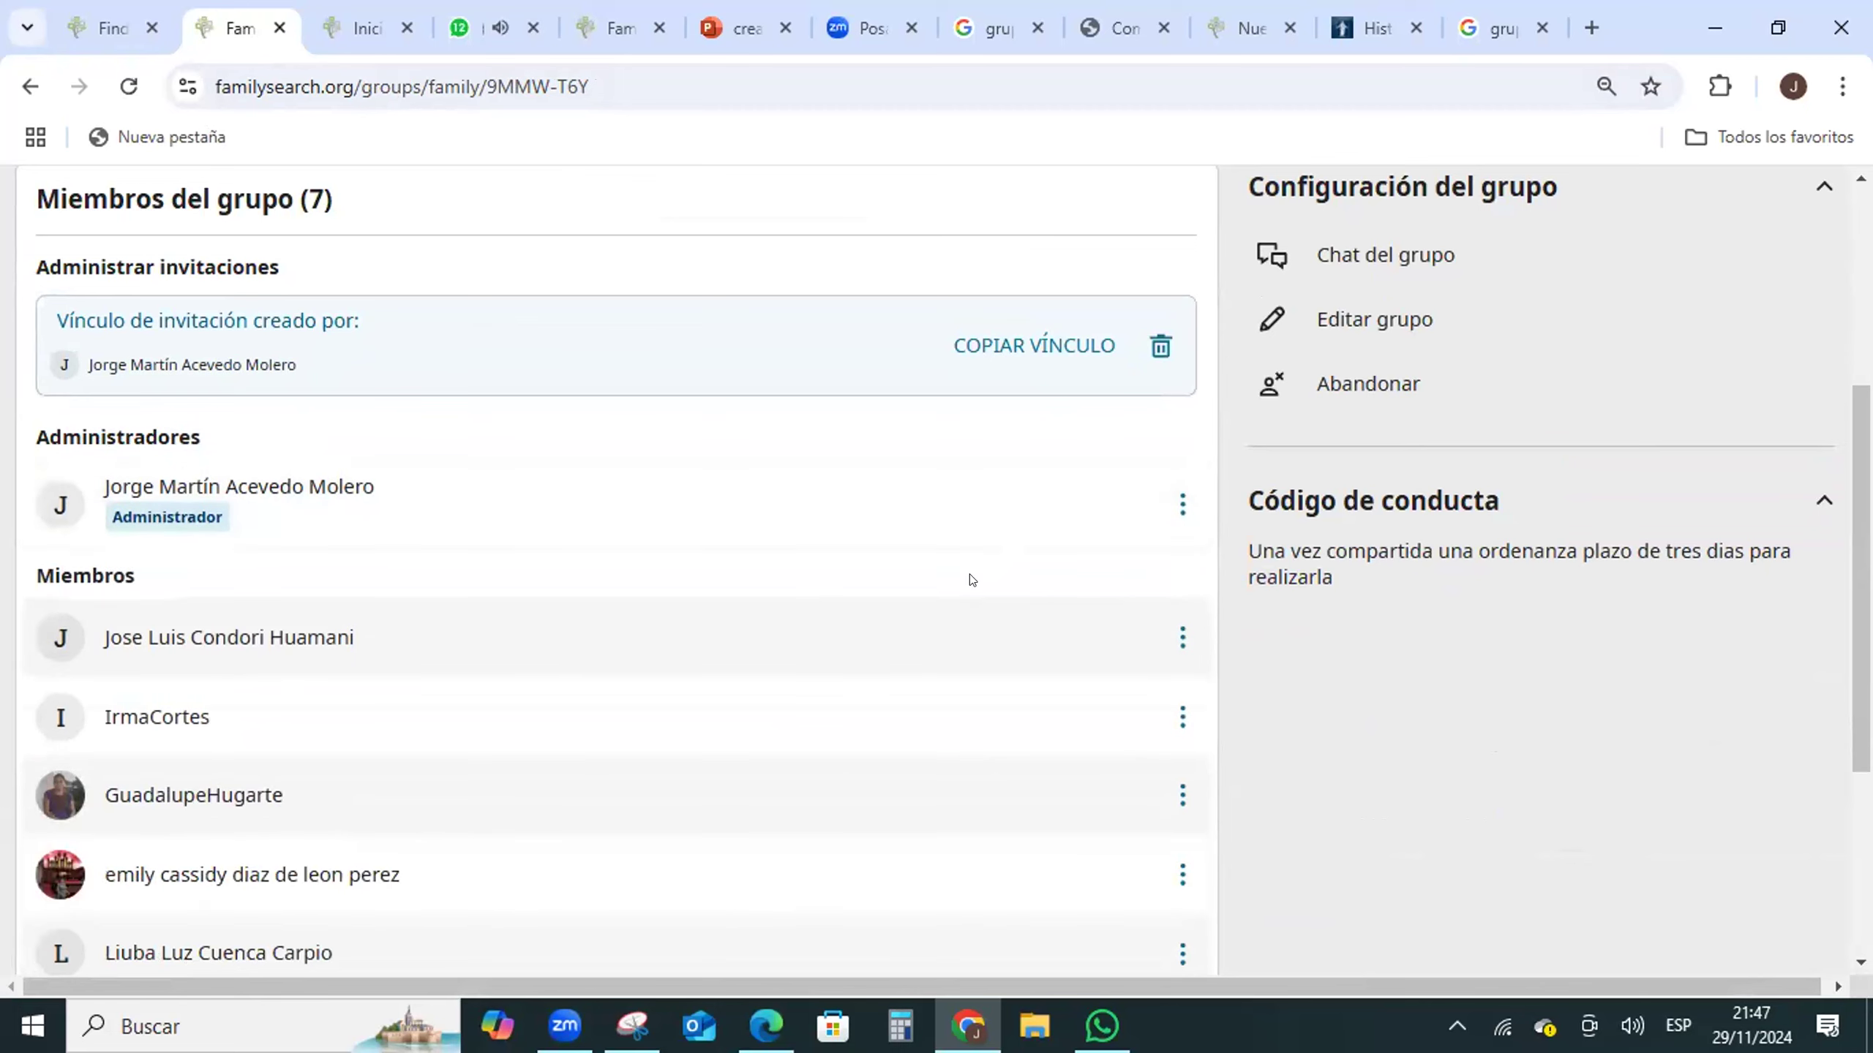
scroll(380, 380, "up", 5)
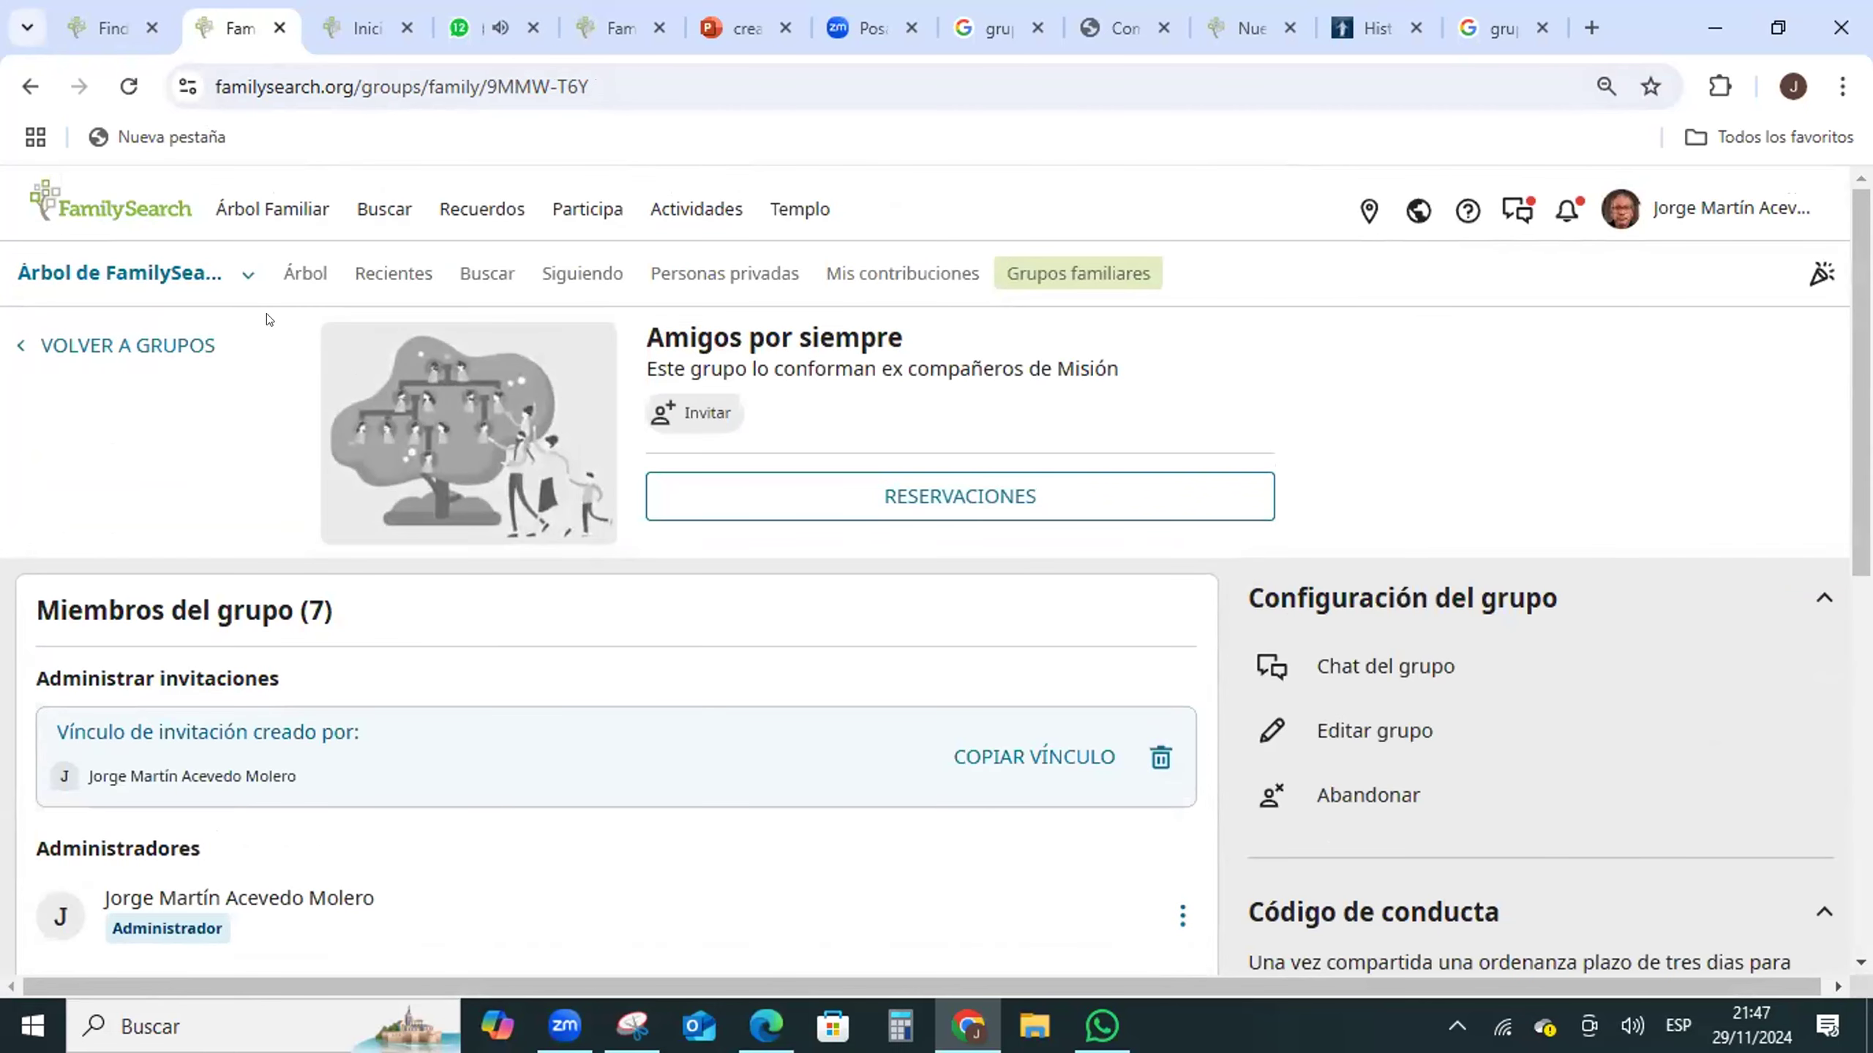
- Open the group's reservations again, reload them and review the ordinances shared by each member
left_click(969, 492)
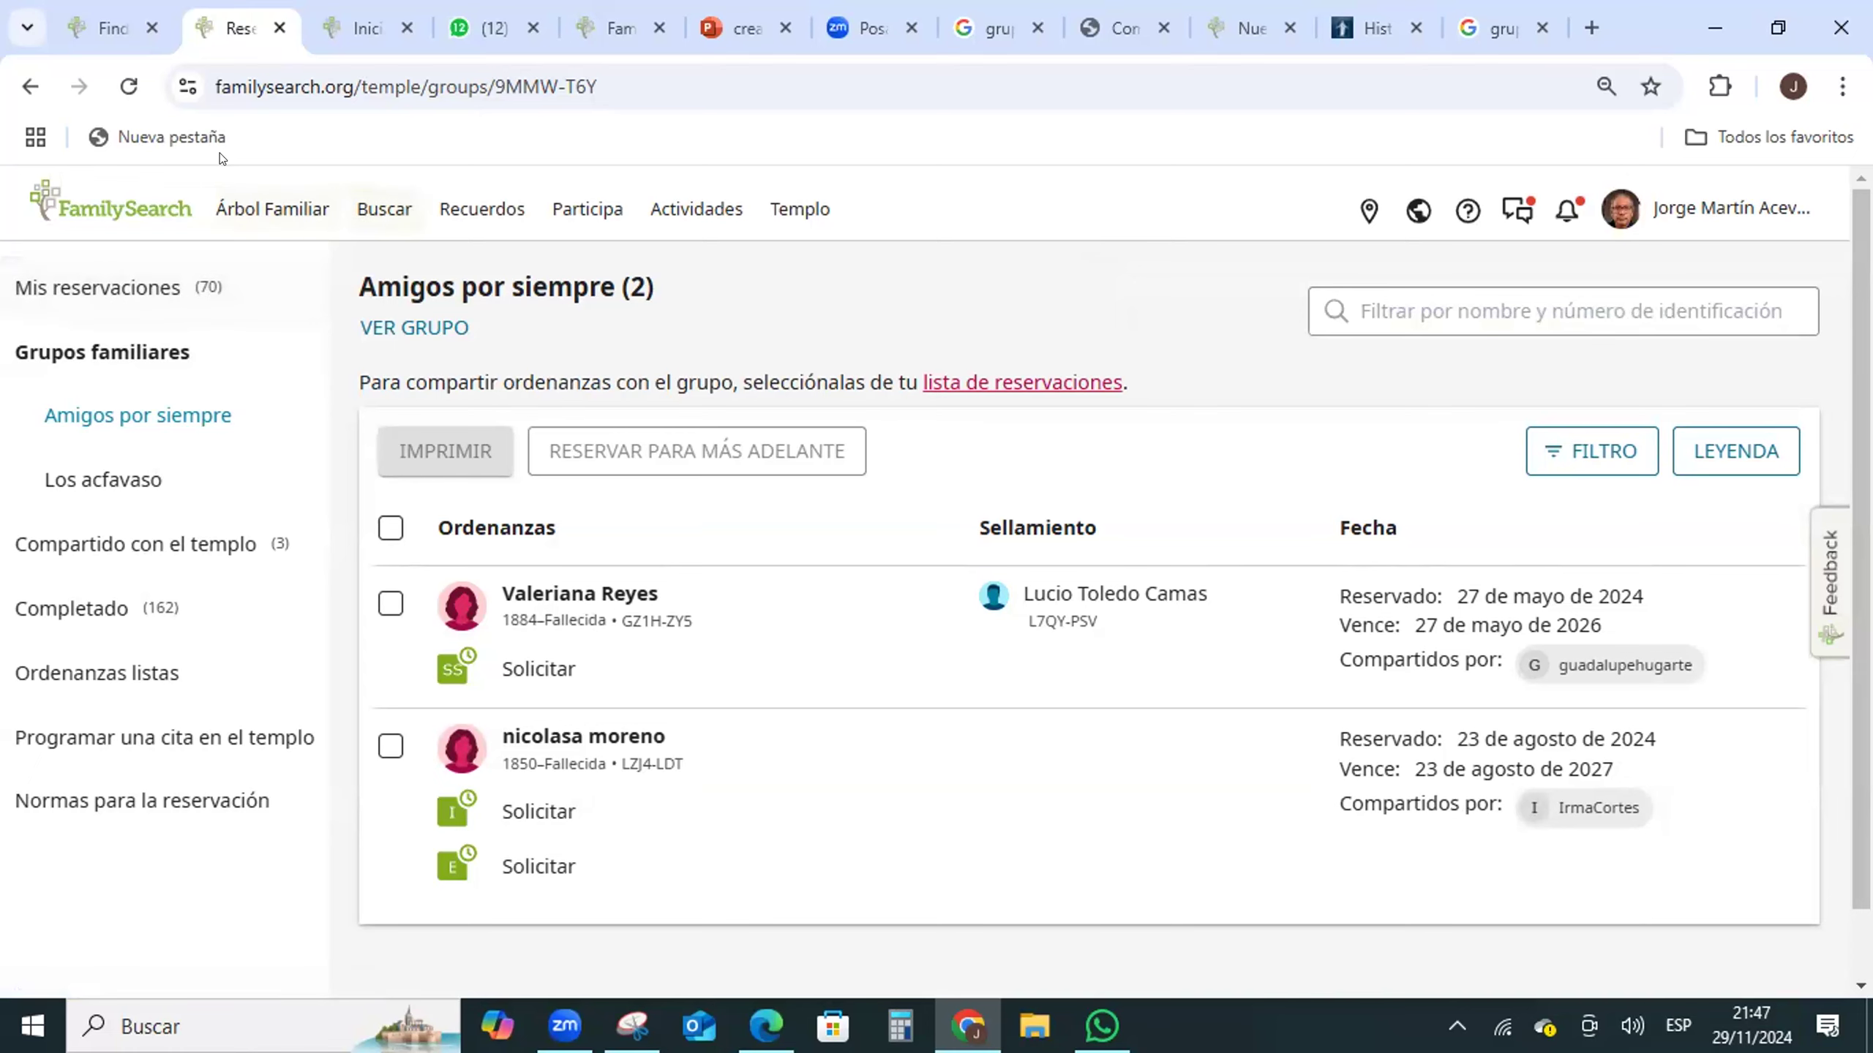
left_click(128, 86)
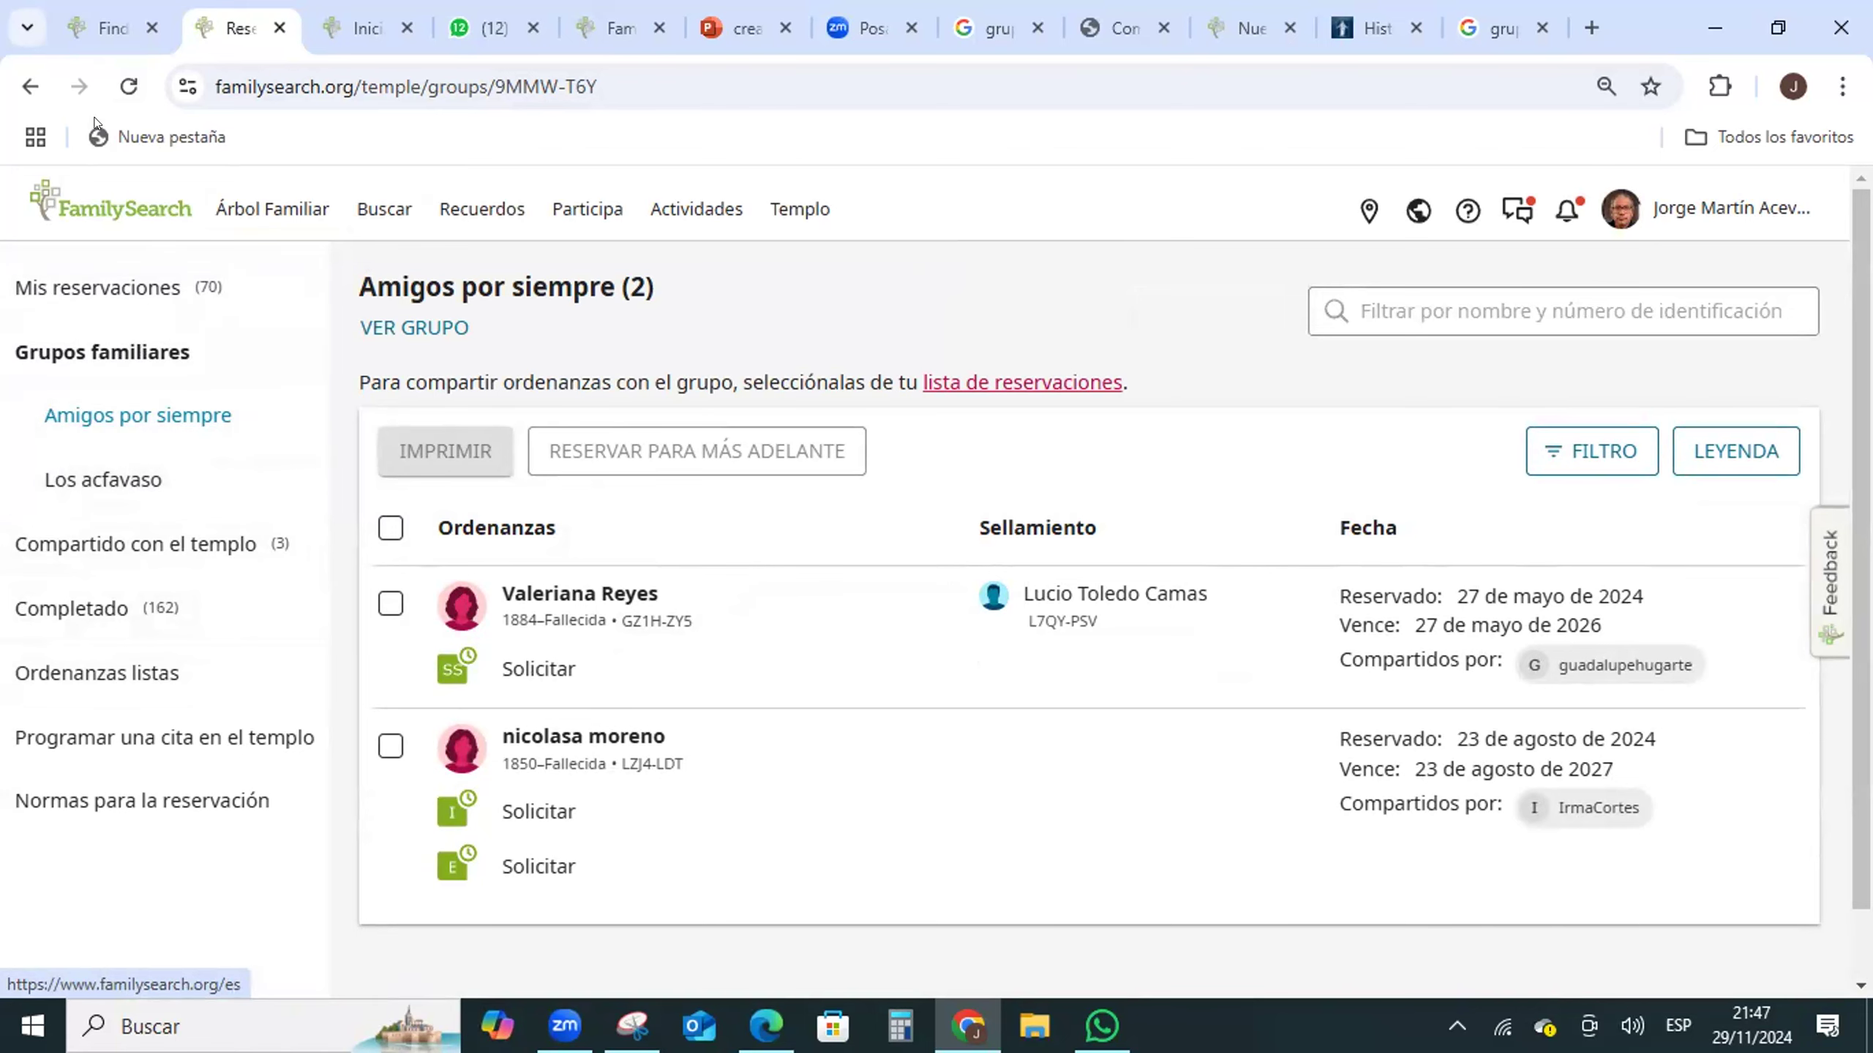
left_click(198, 294)
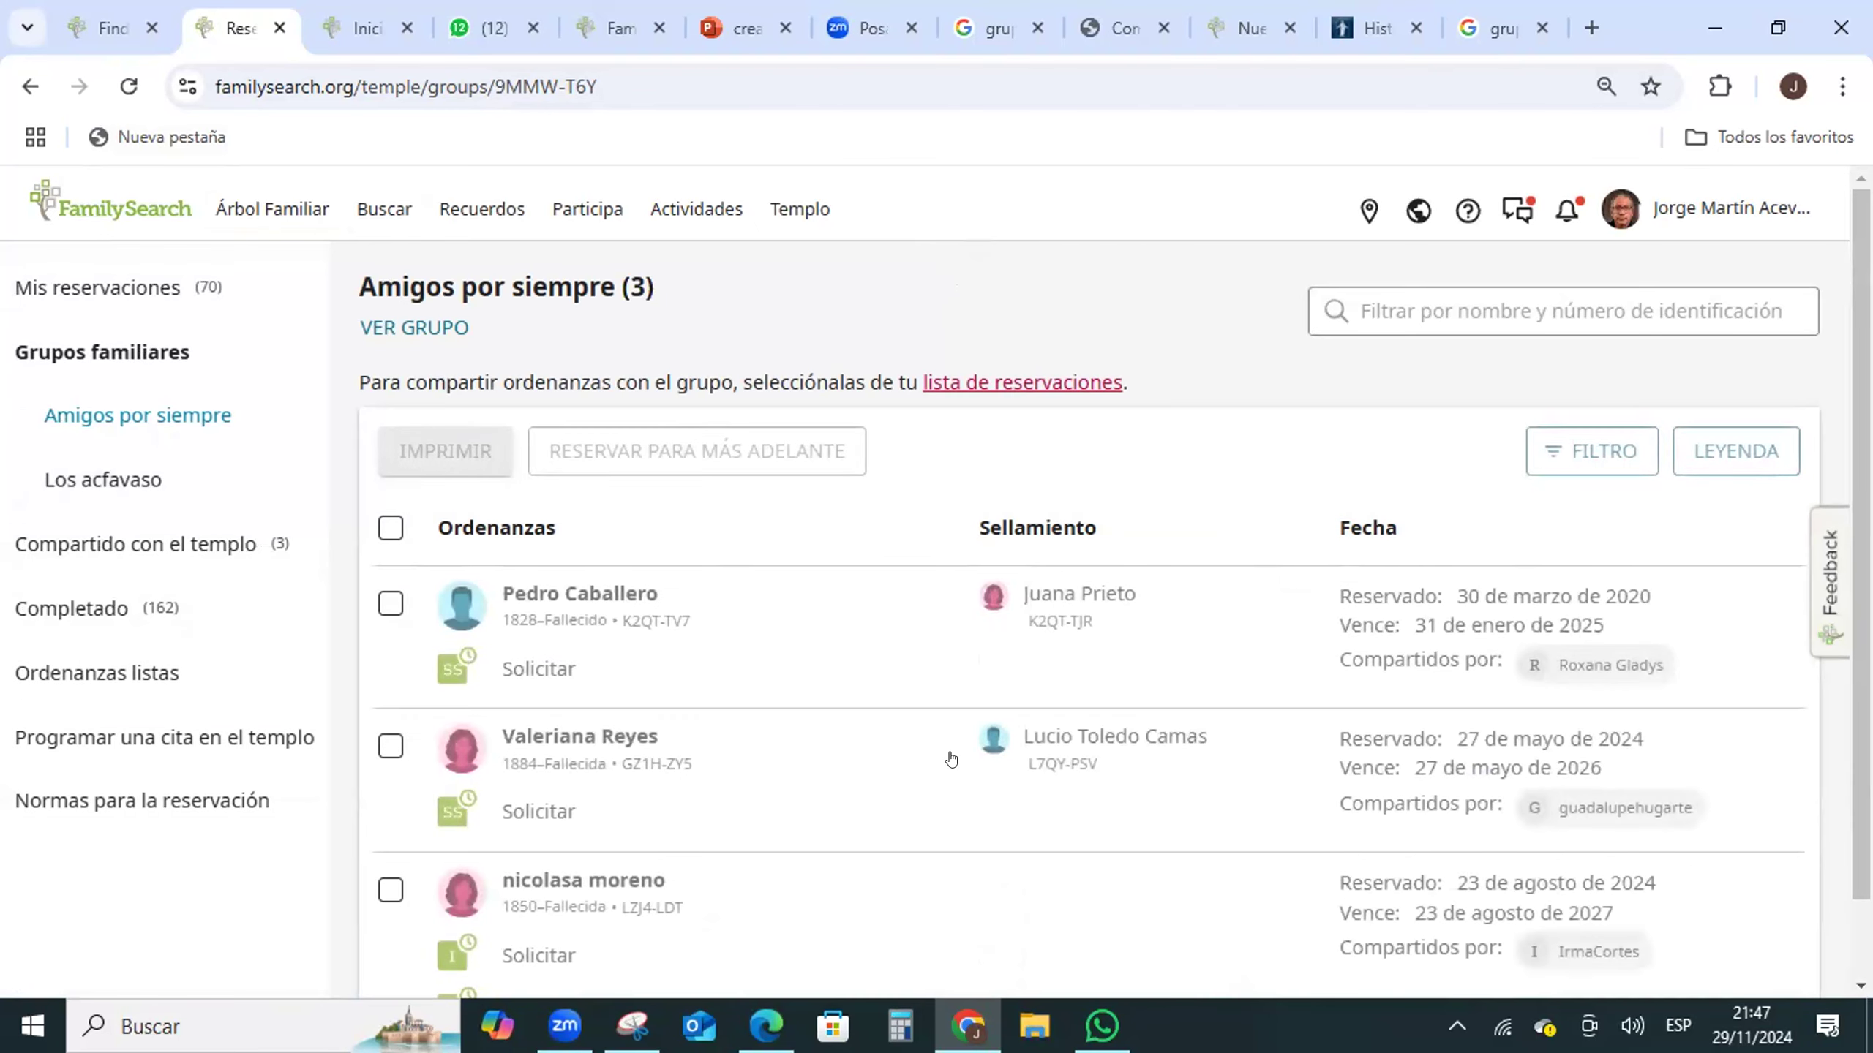
scroll(950, 760, "down", 1)
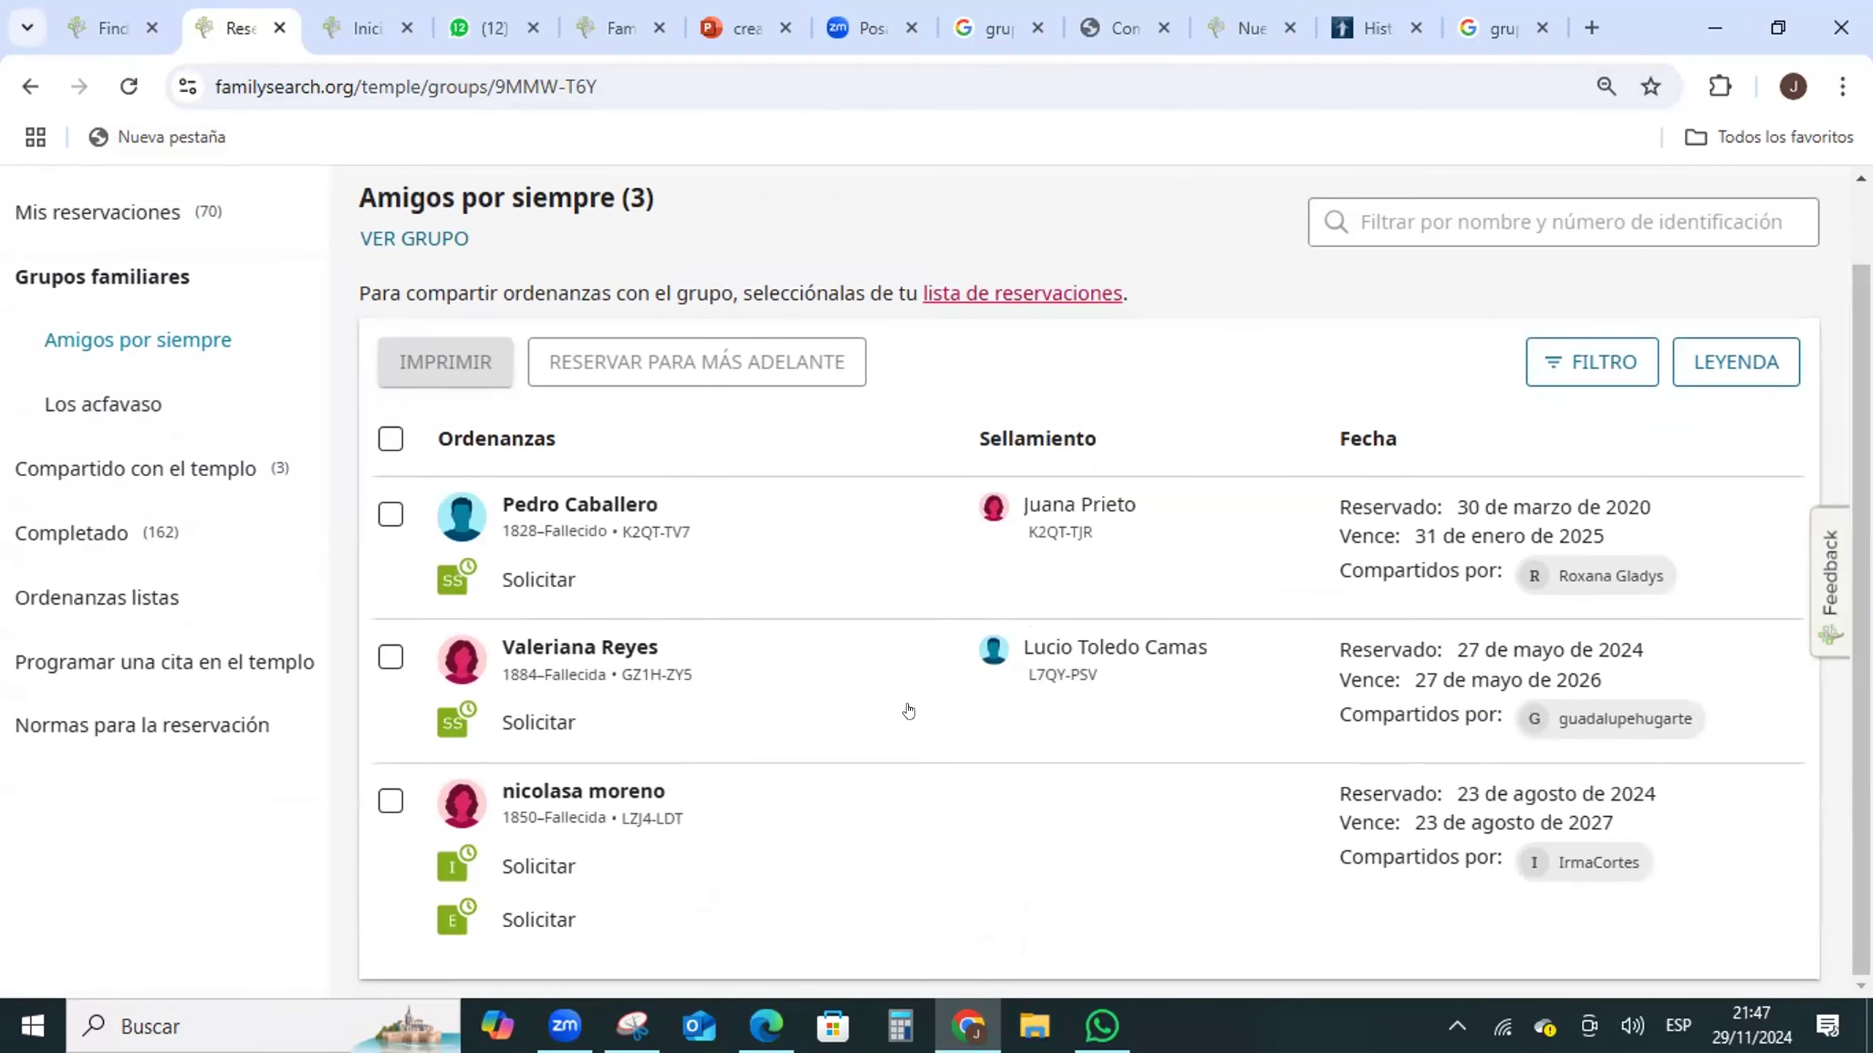